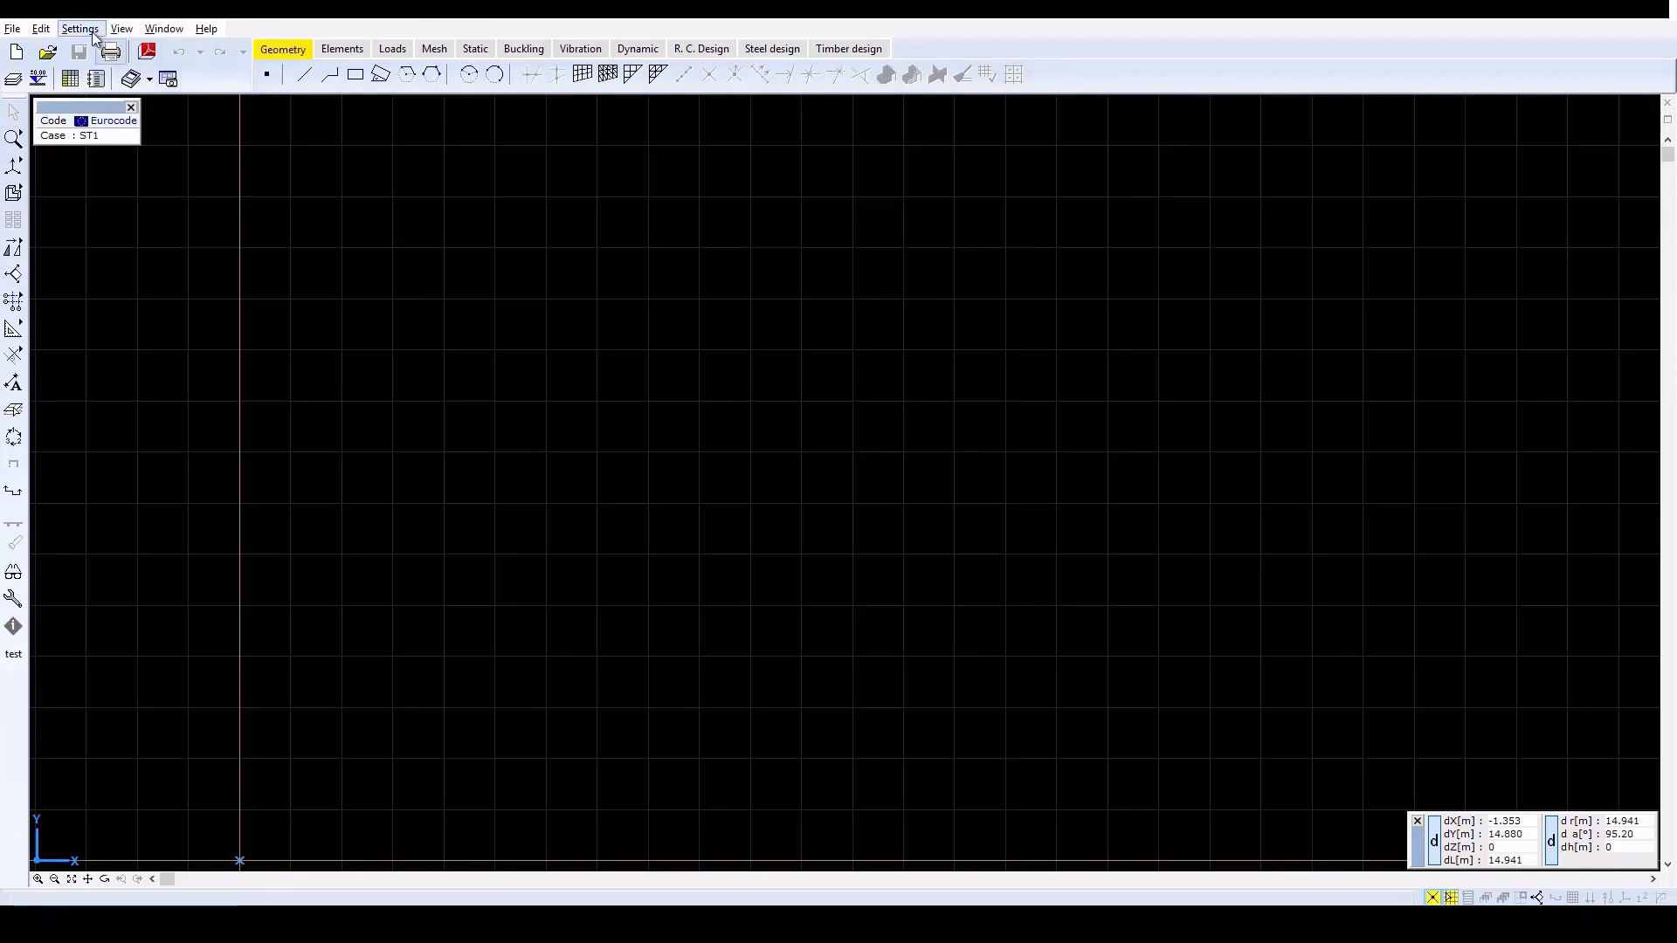
# Step: Set the mouse snap cursor step to 0.2 m in the X, Y and Z directions
pyautogui.click(81, 29)
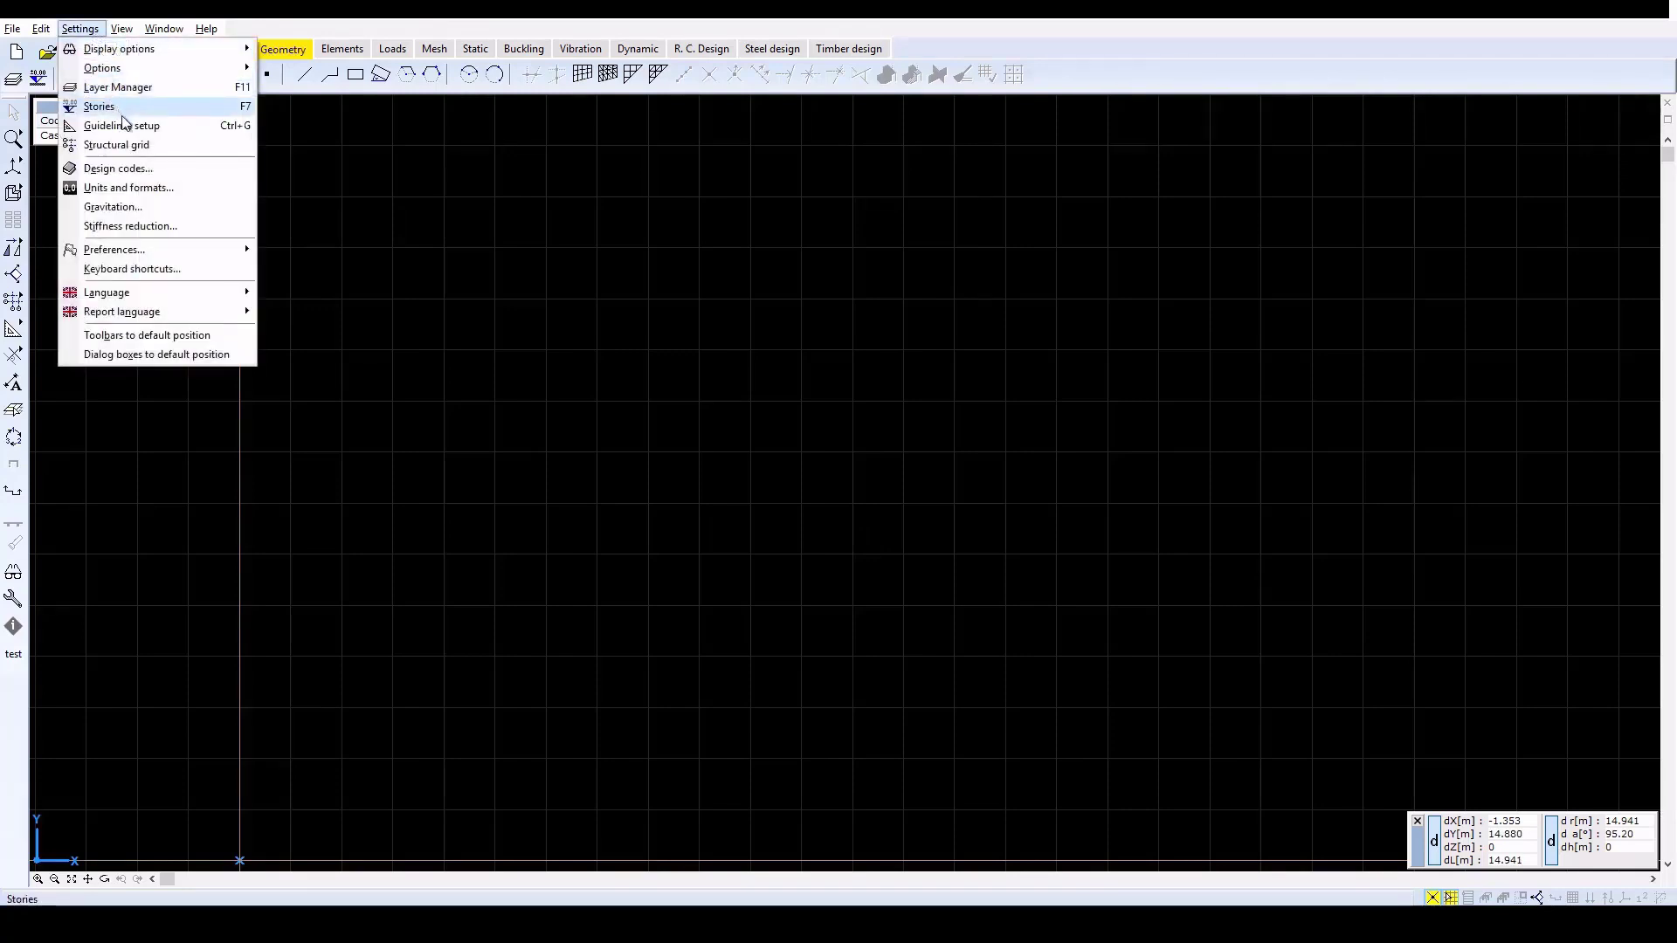
pyautogui.moveTo(170, 67)
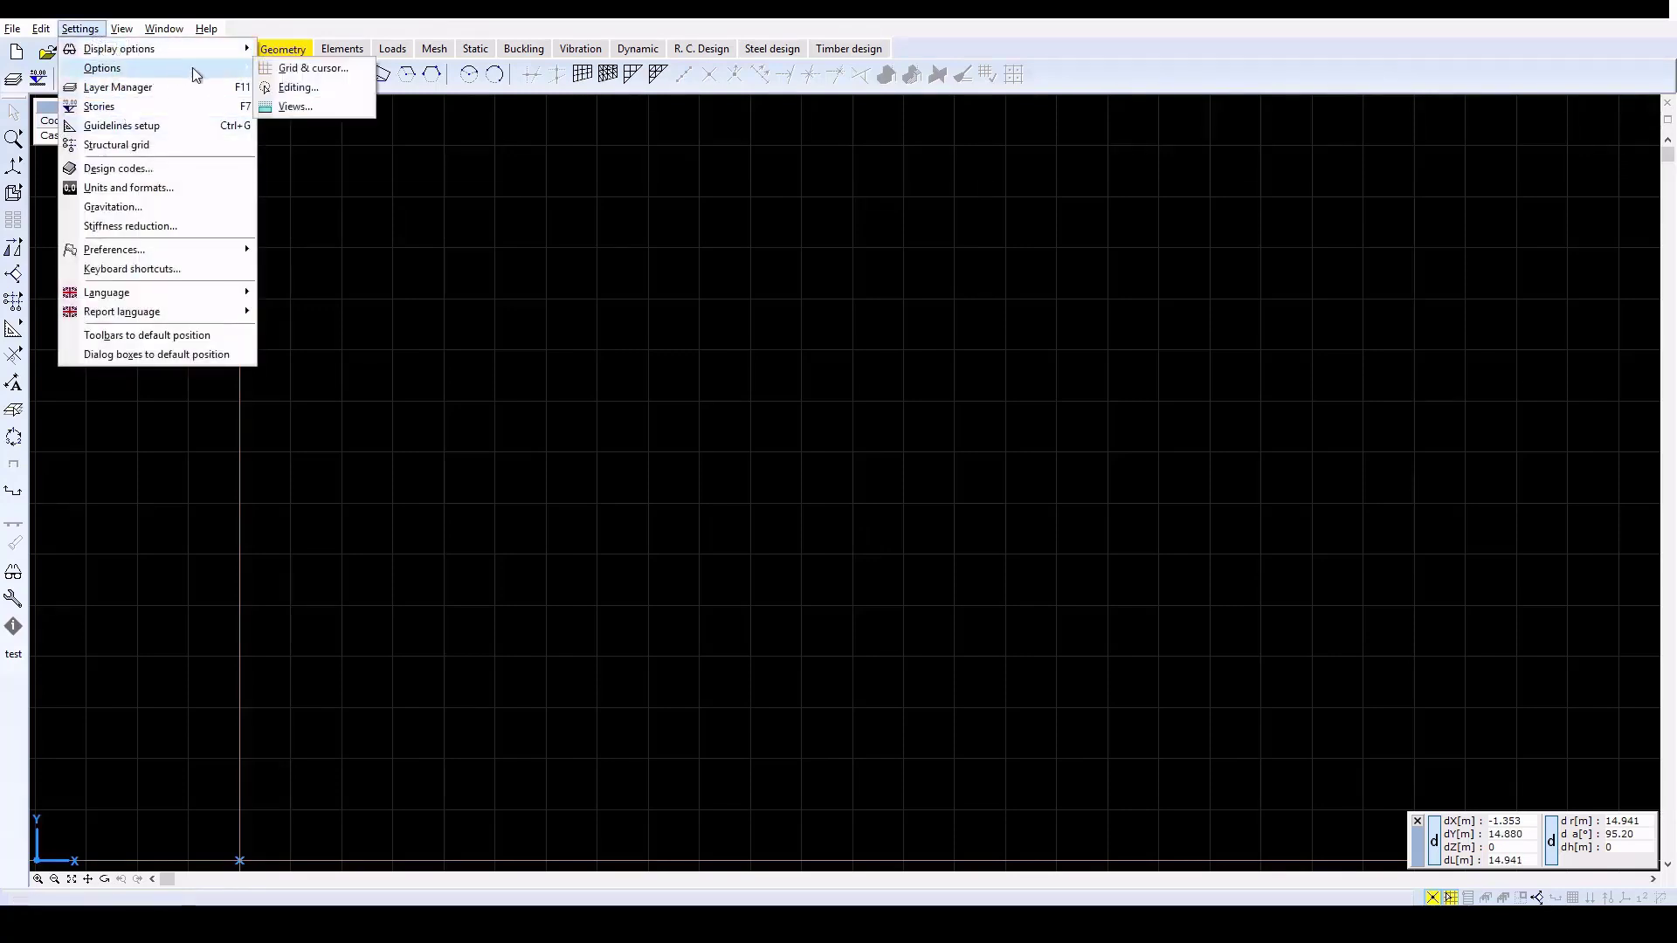
pyautogui.click(310, 68)
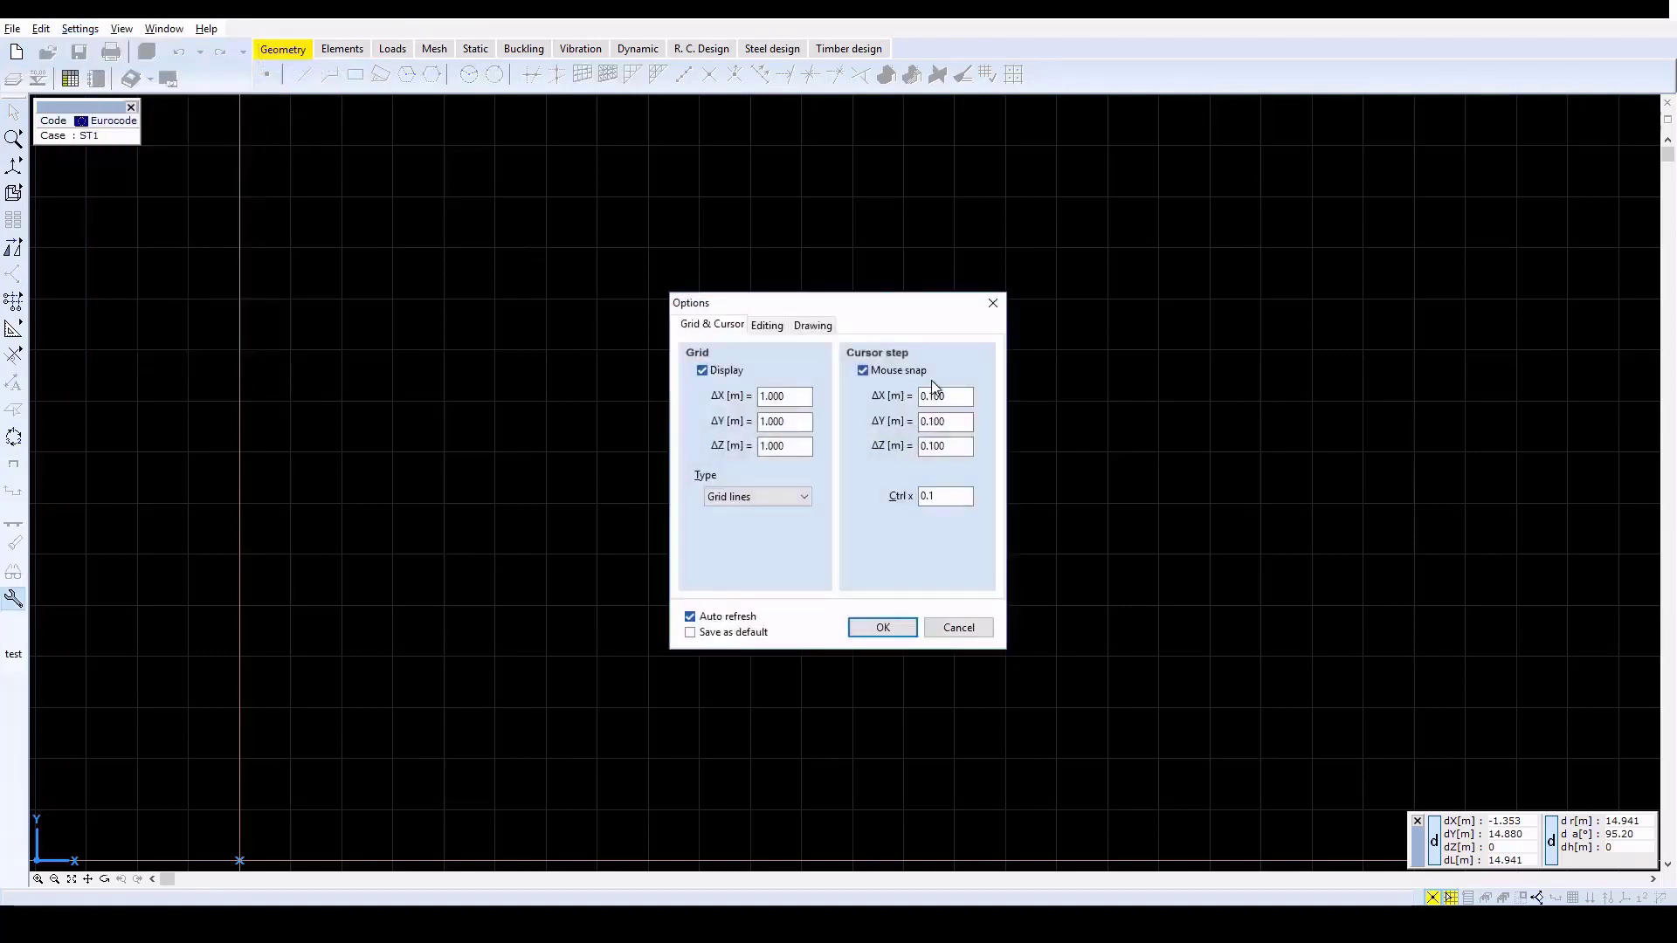
pyautogui.doubleClick(945, 394)
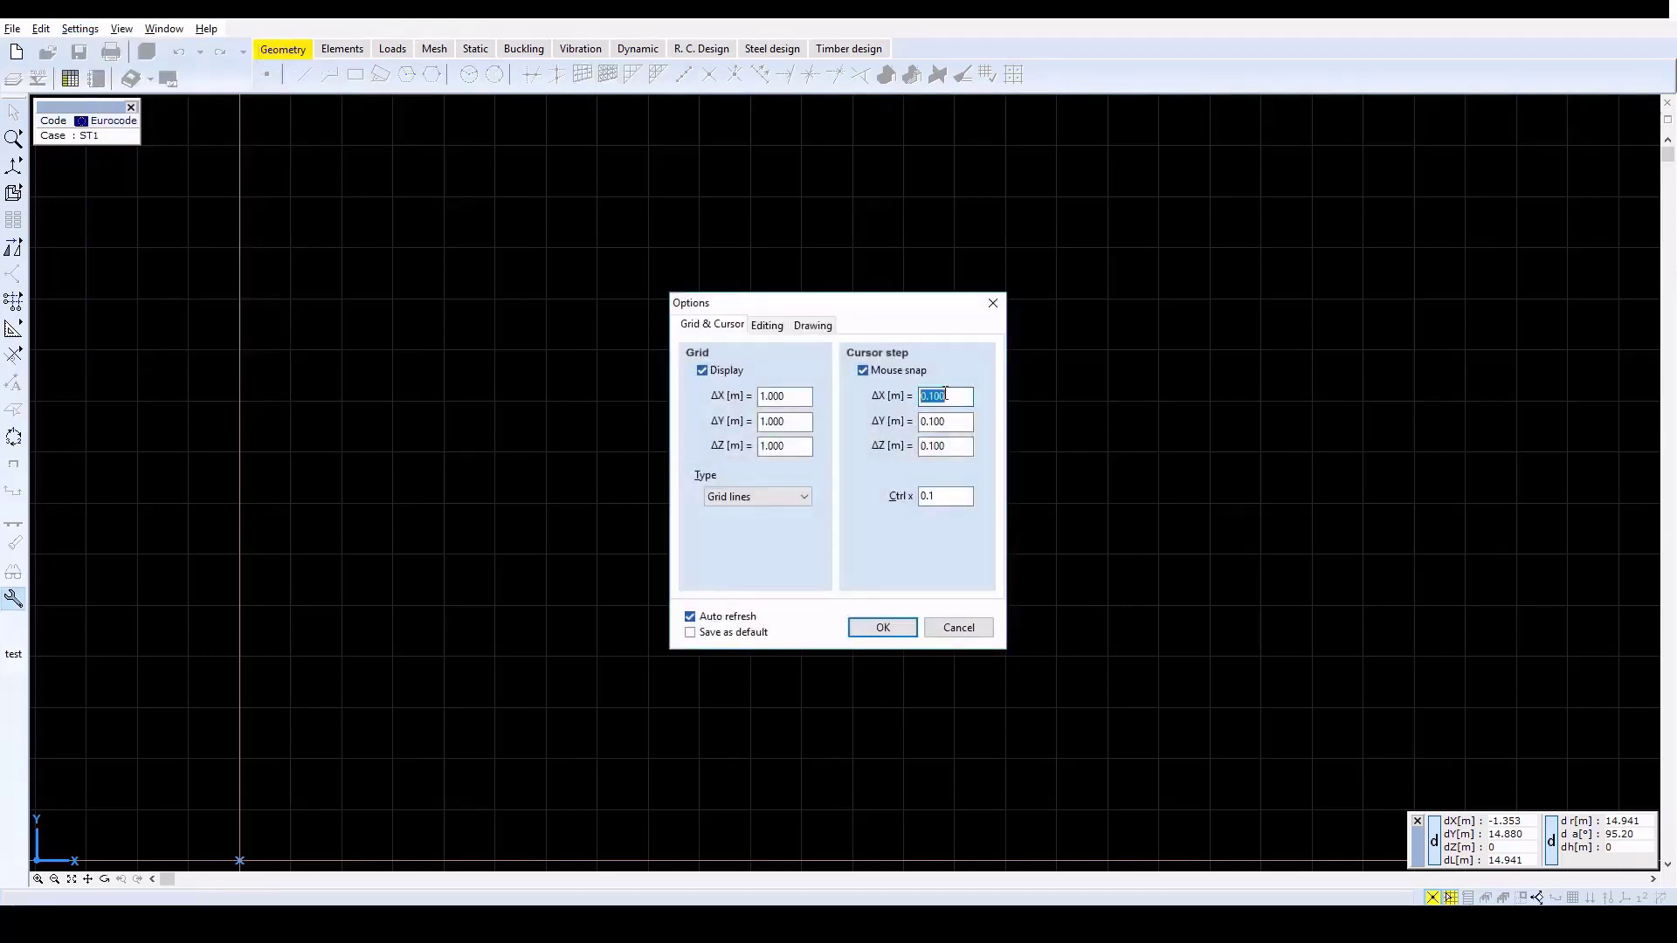
pyautogui.write('0.2')
pyautogui.press('Tab')
pyautogui.write('0.2')
pyautogui.press('Tab')
pyautogui.write('0.2')
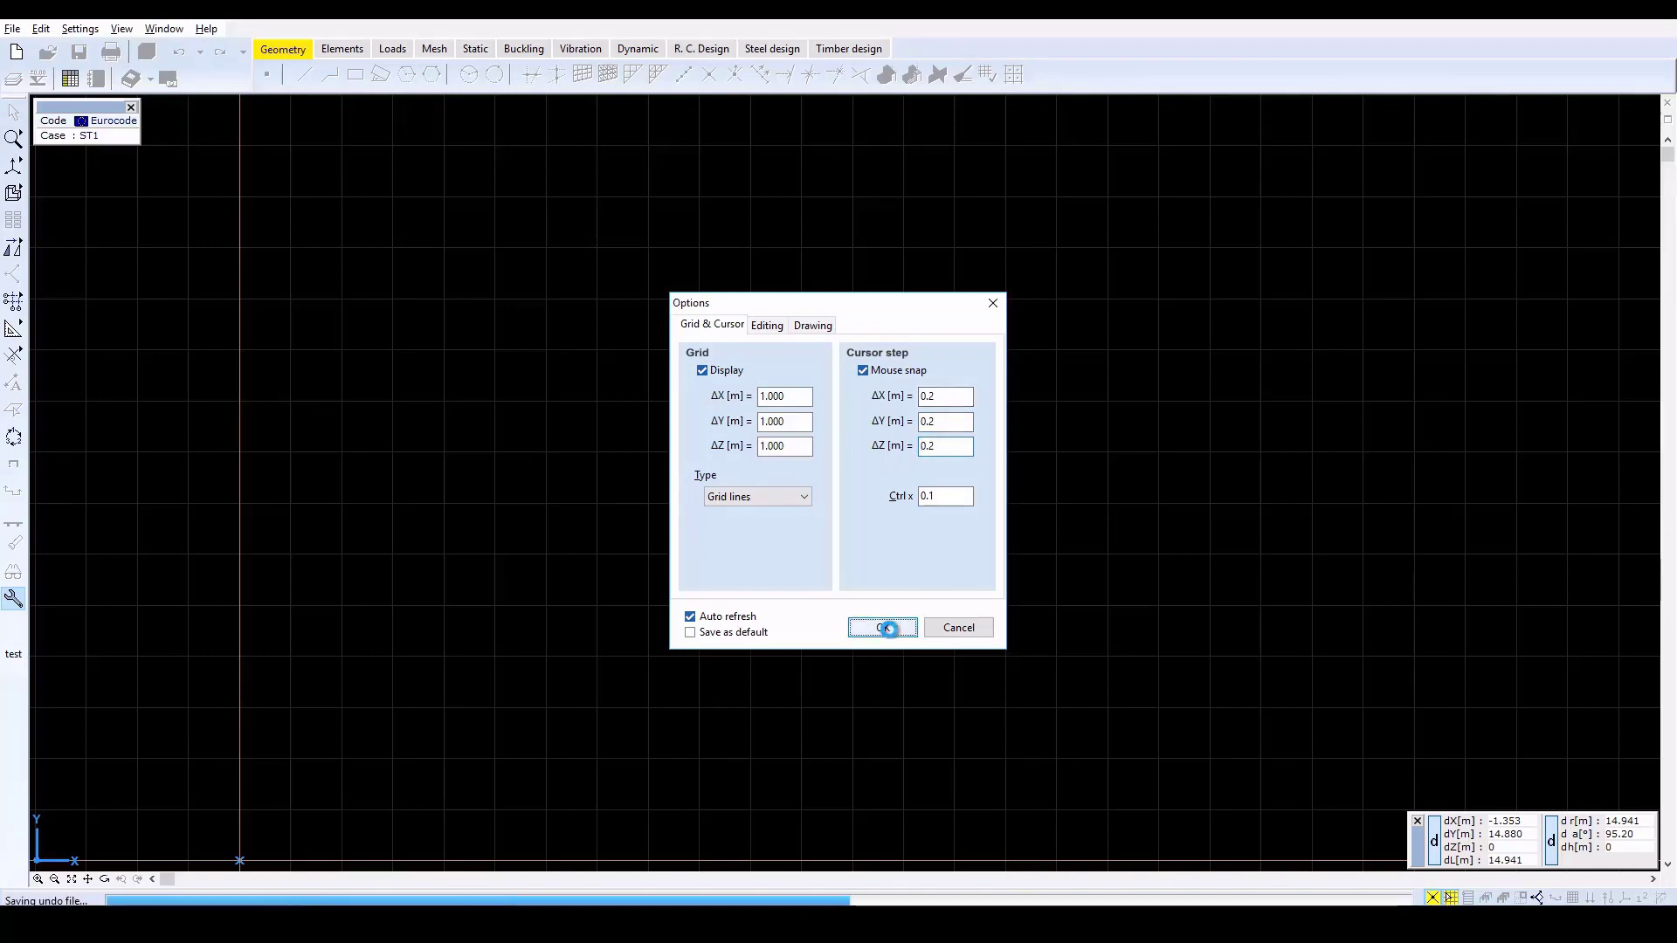
pyautogui.click(883, 628)
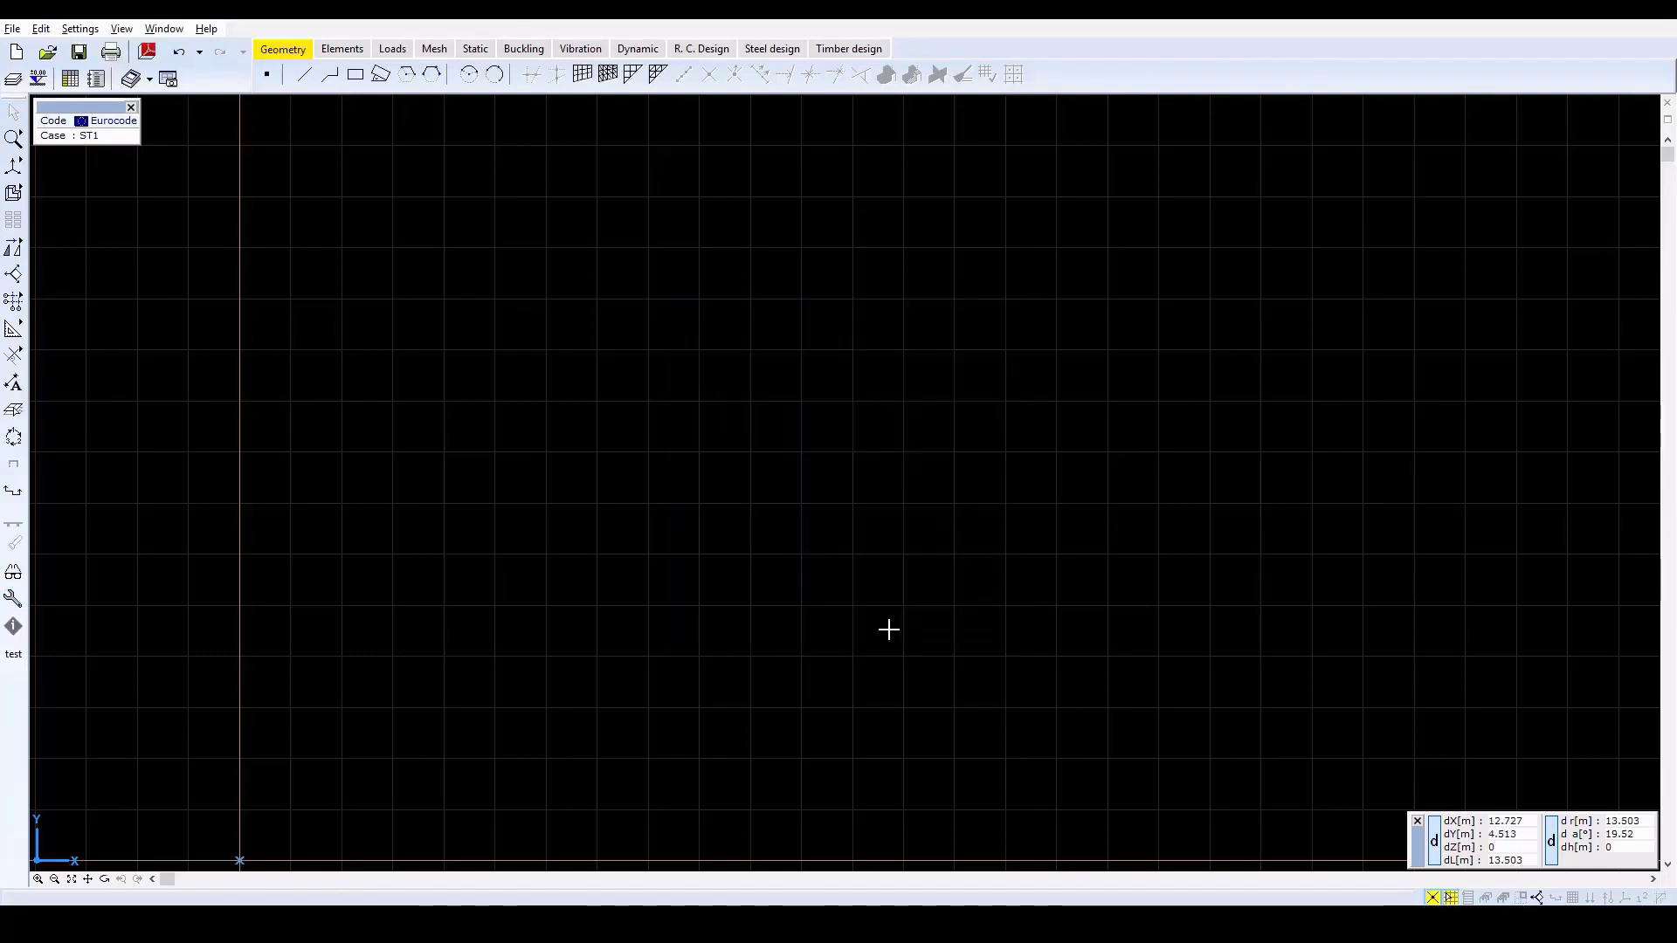
# Step: Start drawing a shell object directly and import Eurocode concrete C25/30 as its material
pyautogui.click(353, 50)
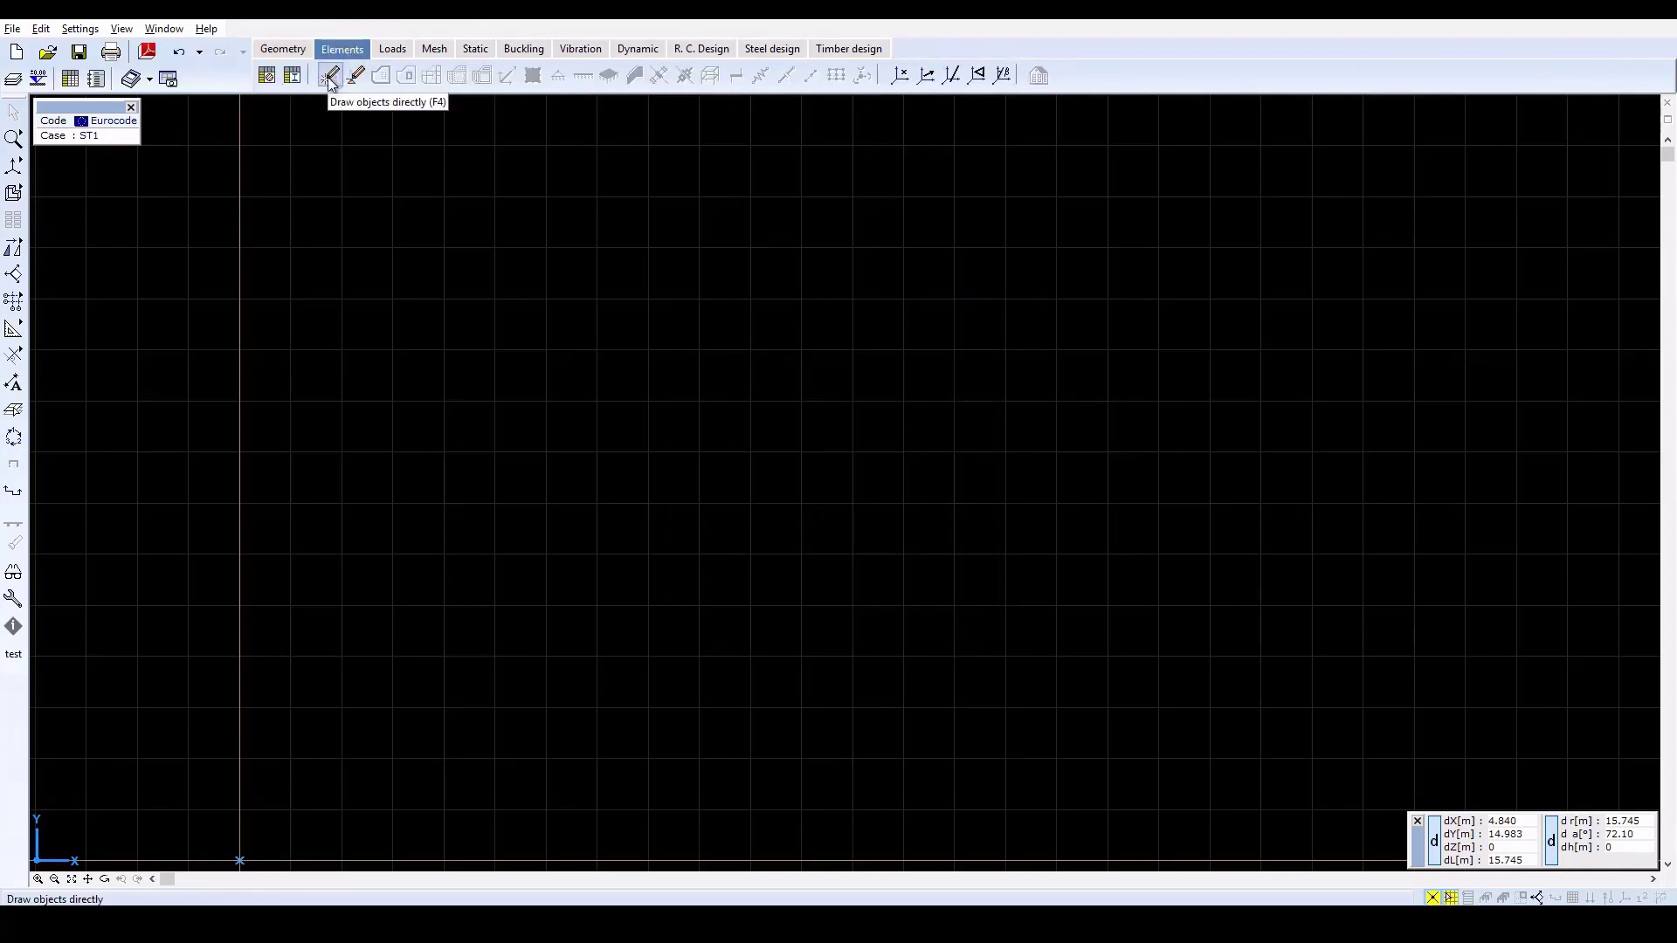
pyautogui.click(330, 79)
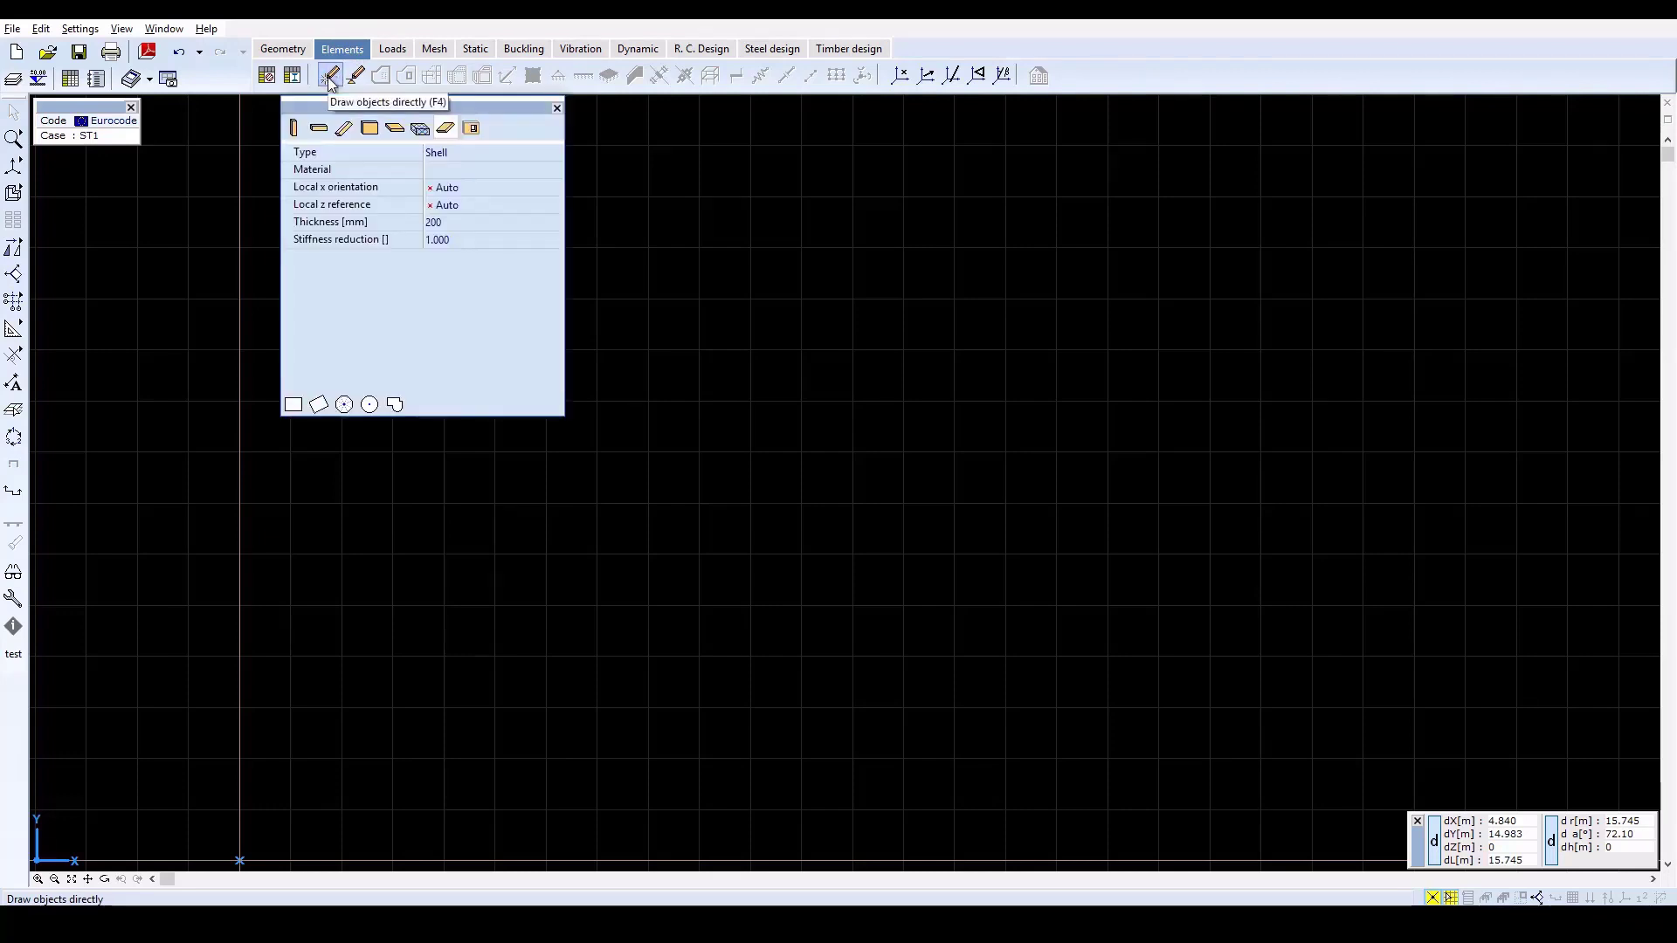
pyautogui.click(446, 129)
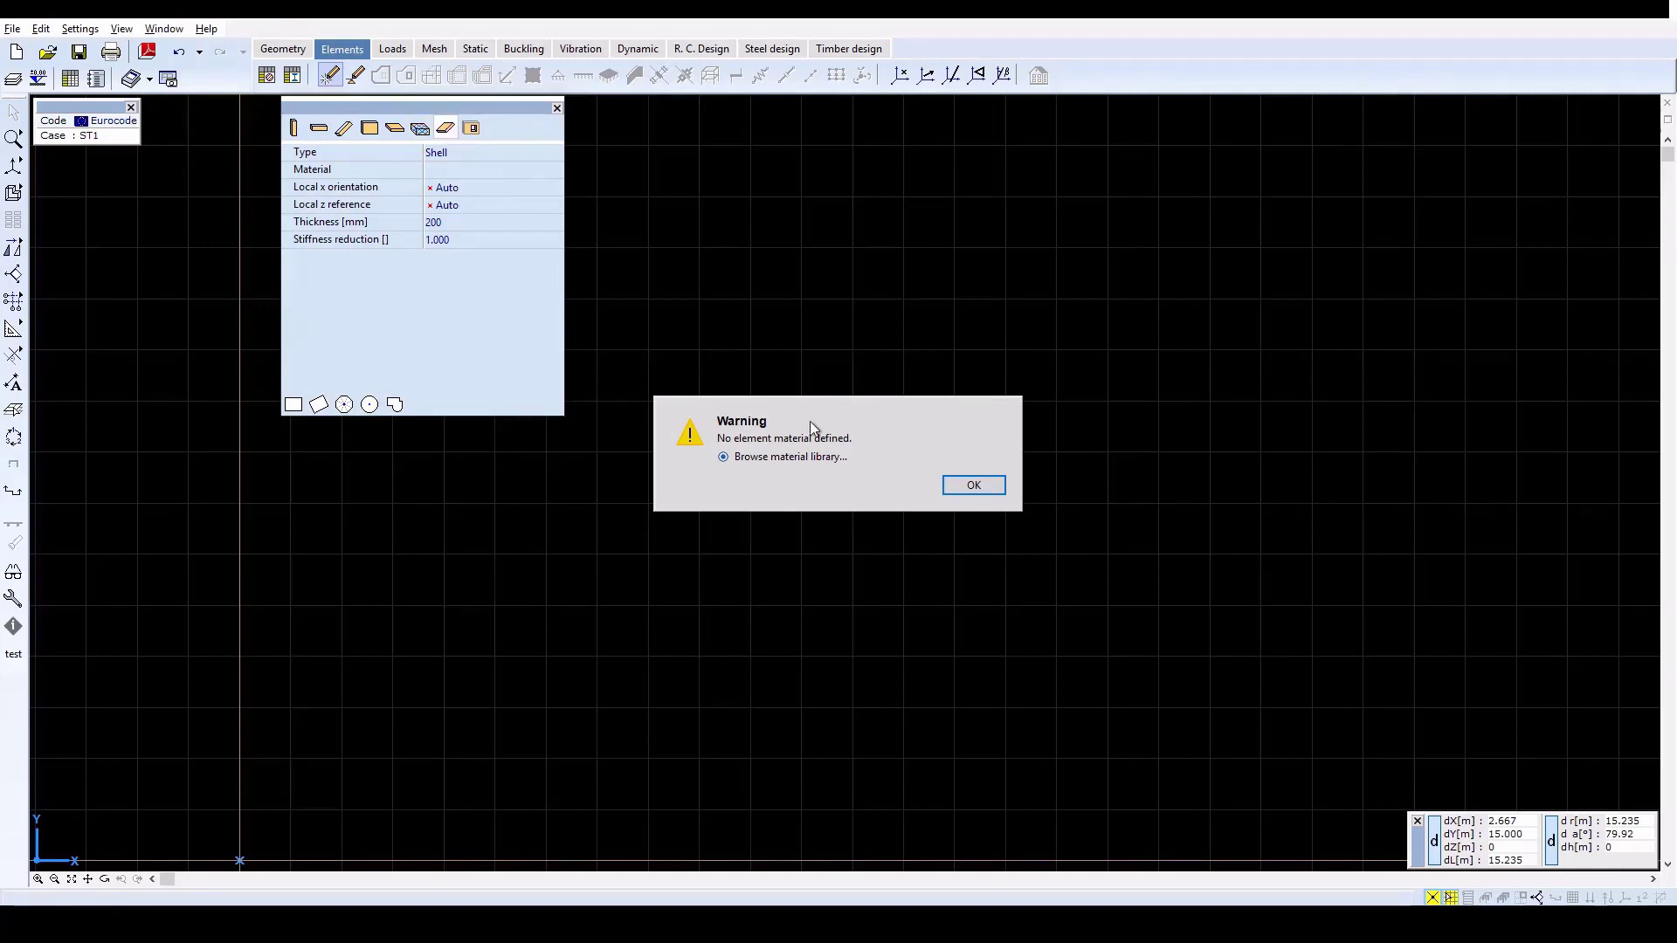
pyautogui.click(969, 485)
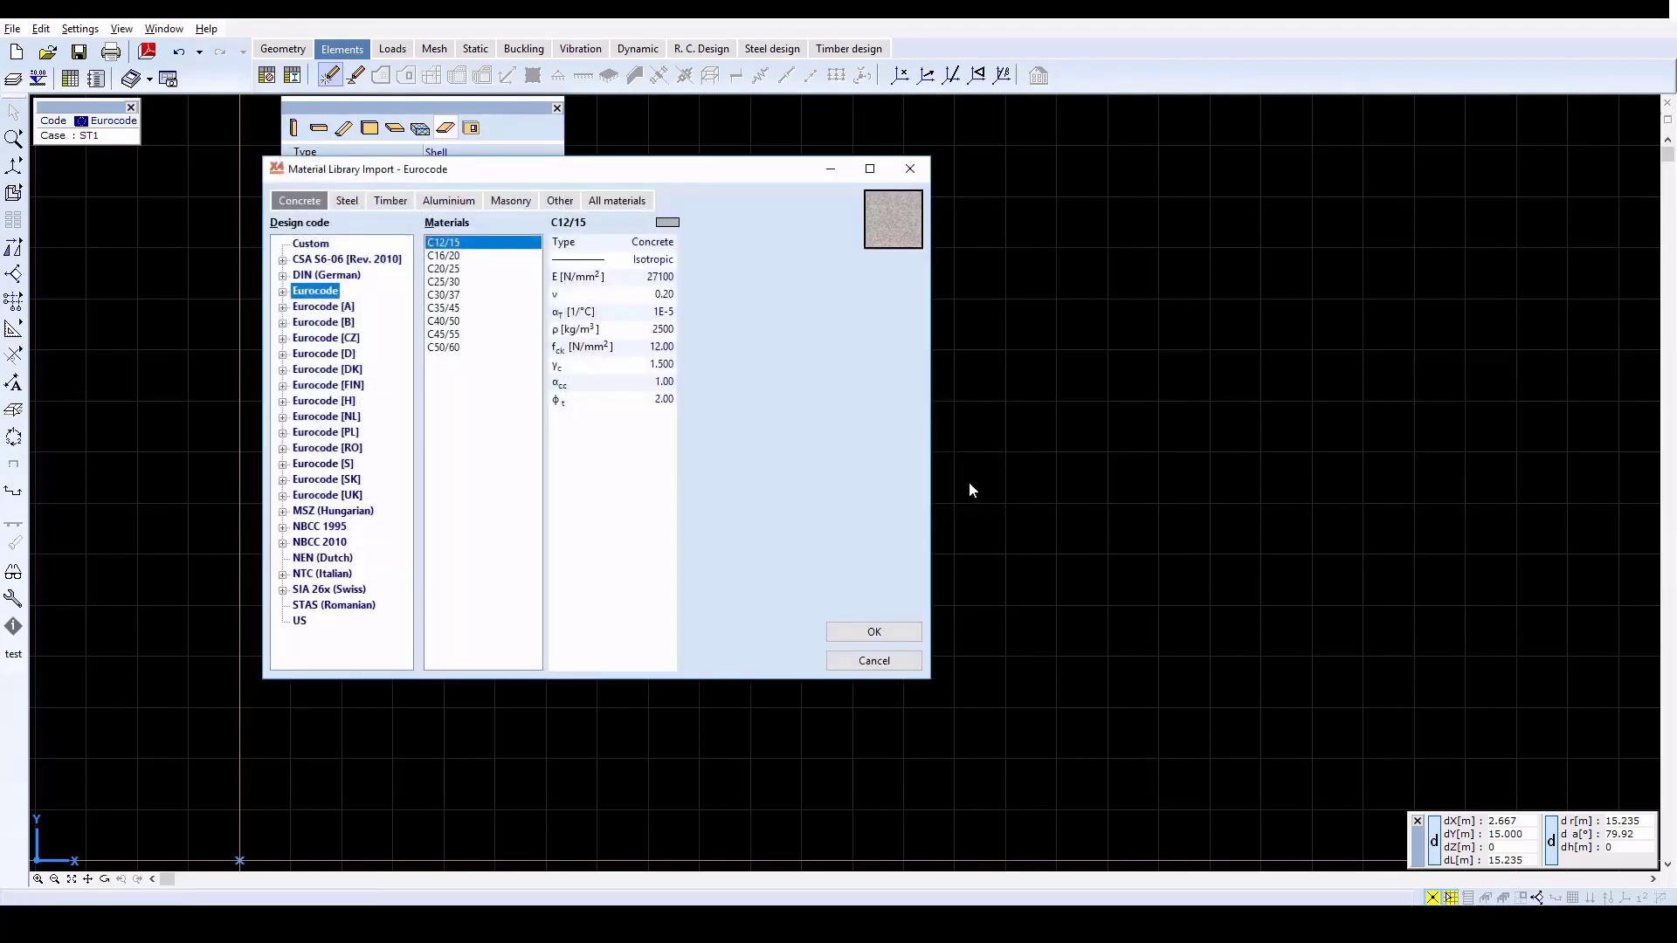
pyautogui.click(460, 270)
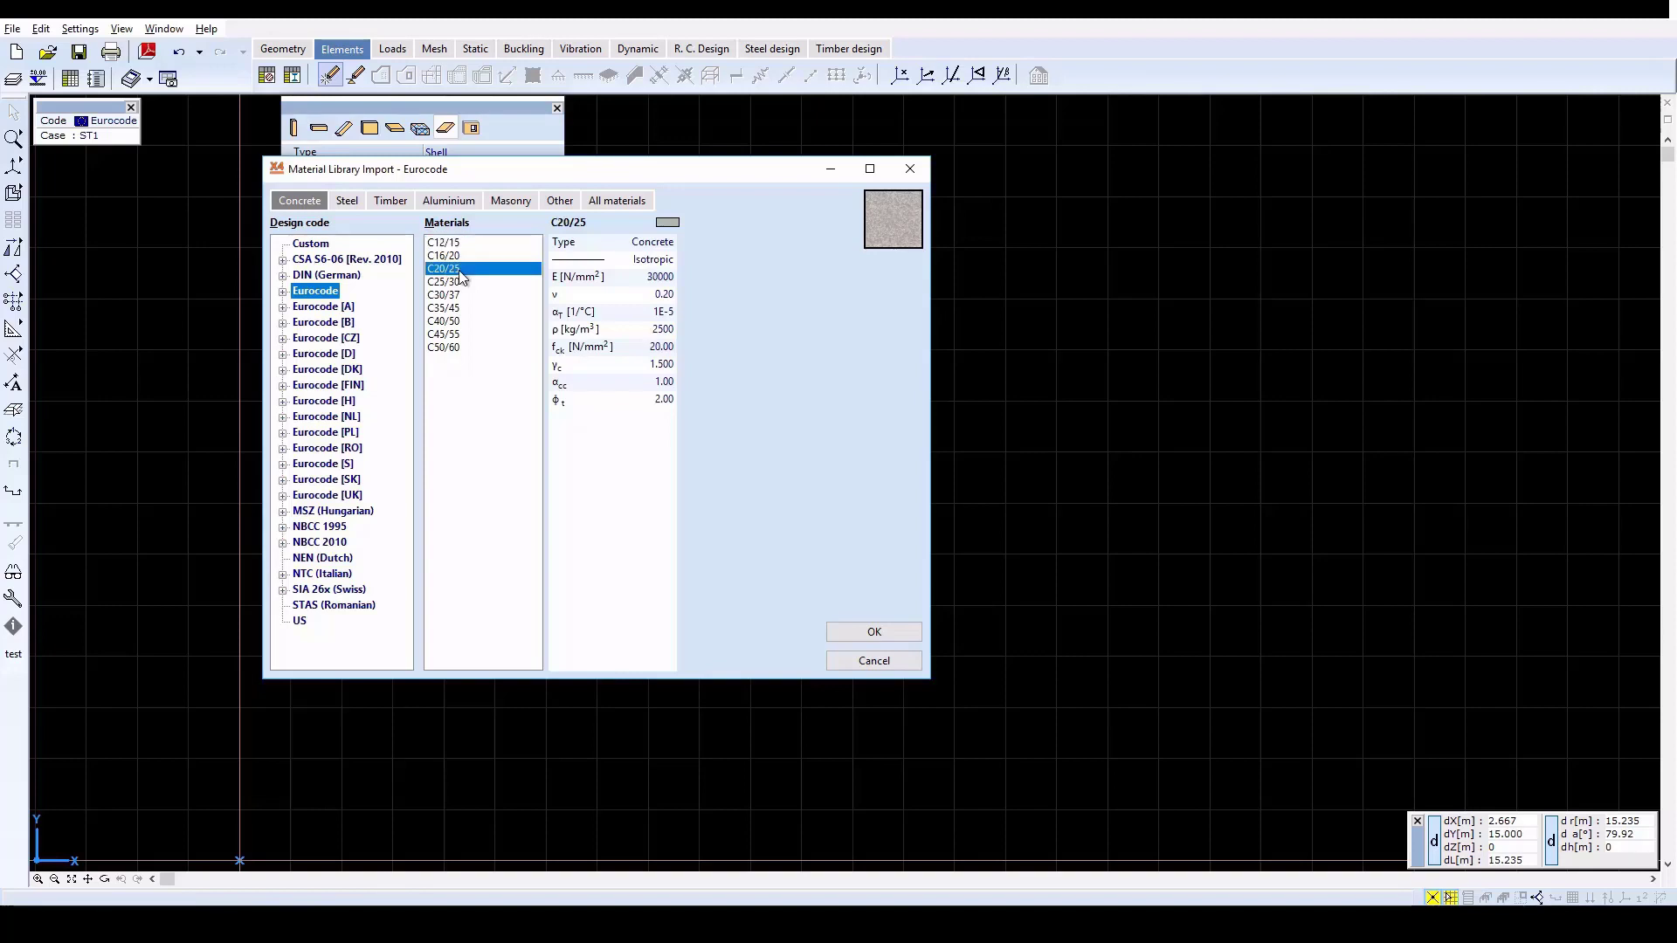
pyautogui.click(455, 282)
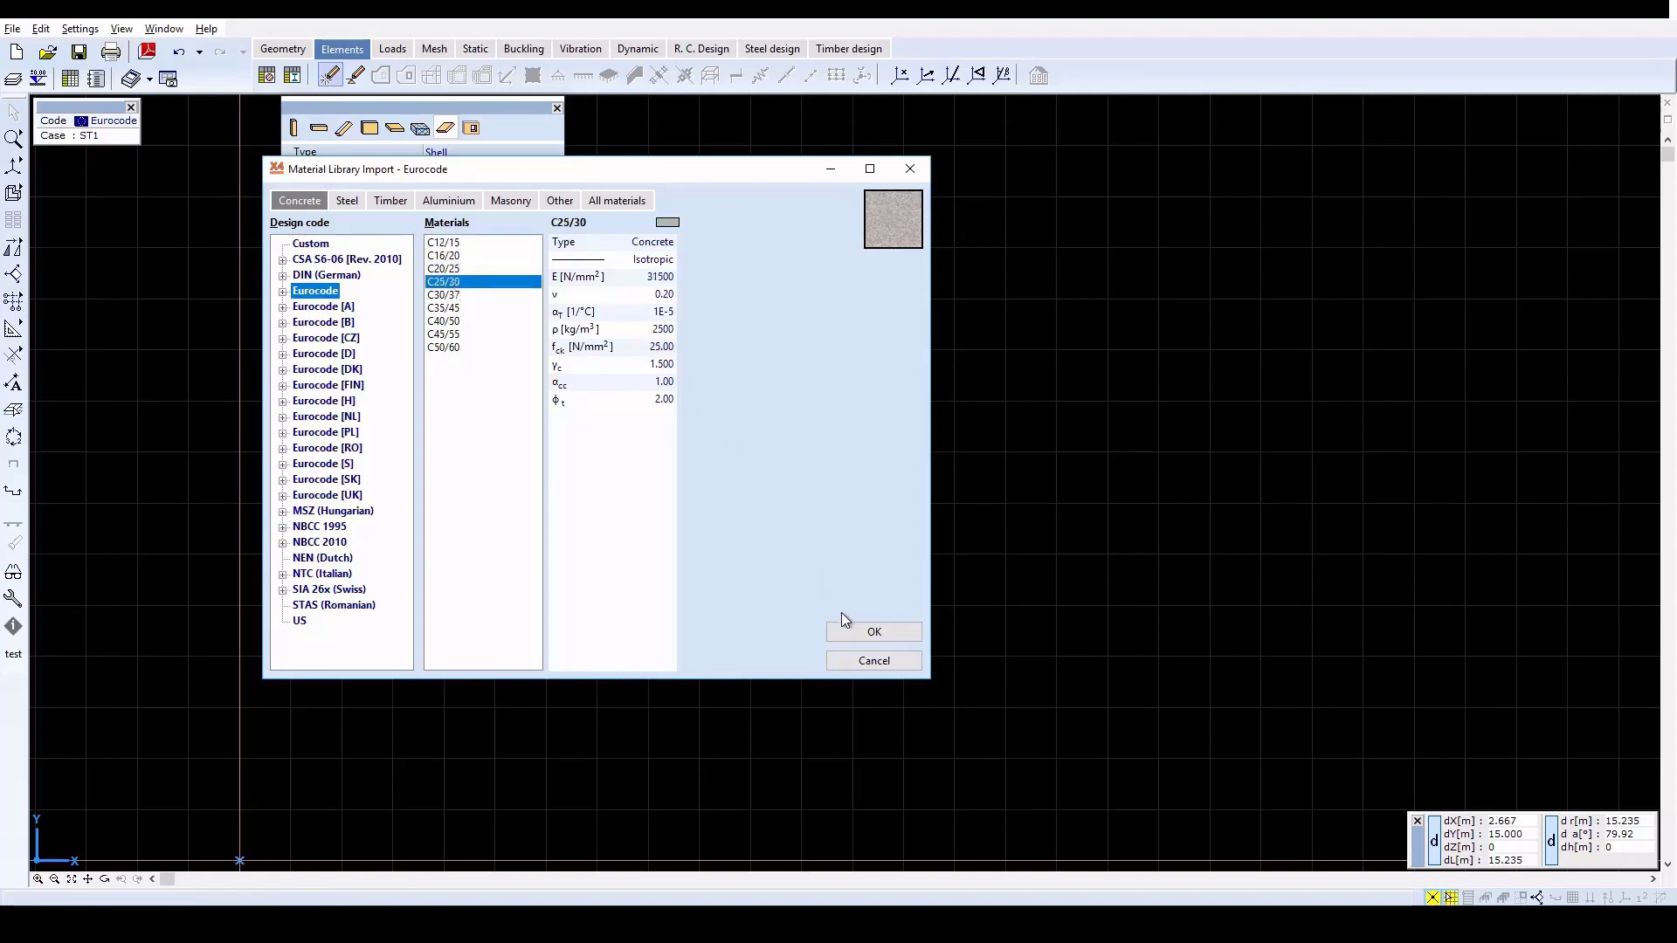
pyautogui.click(855, 642)
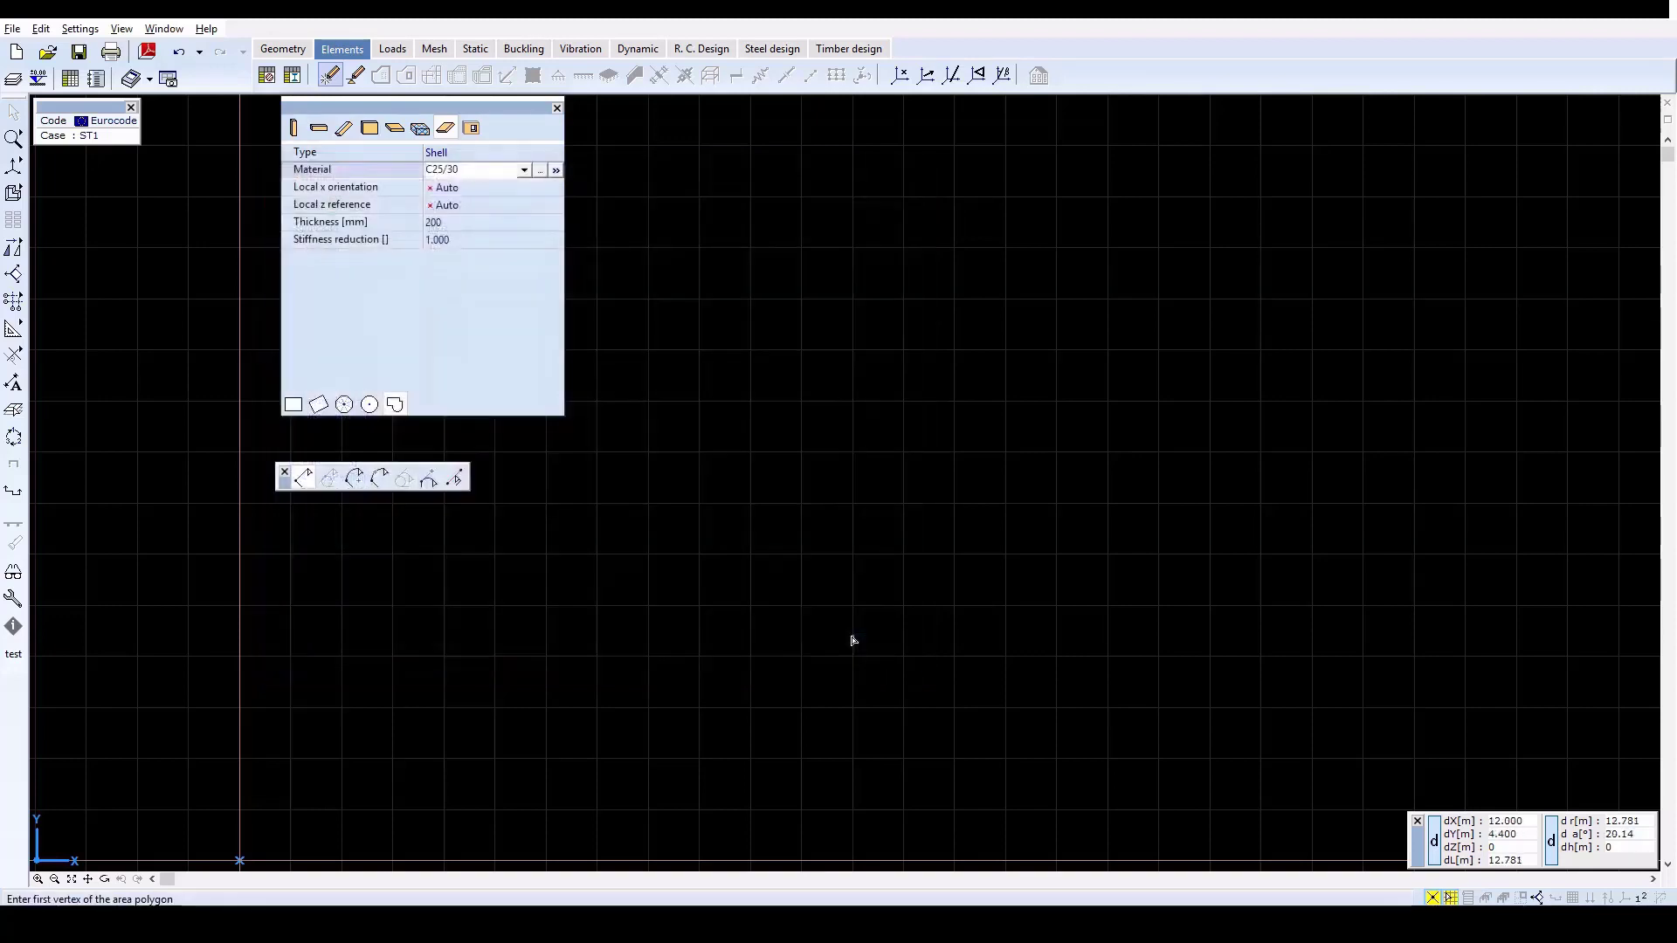
# Step: Set the shell's thickness to 250 mm
pyautogui.click(454, 224)
pyautogui.write('2')
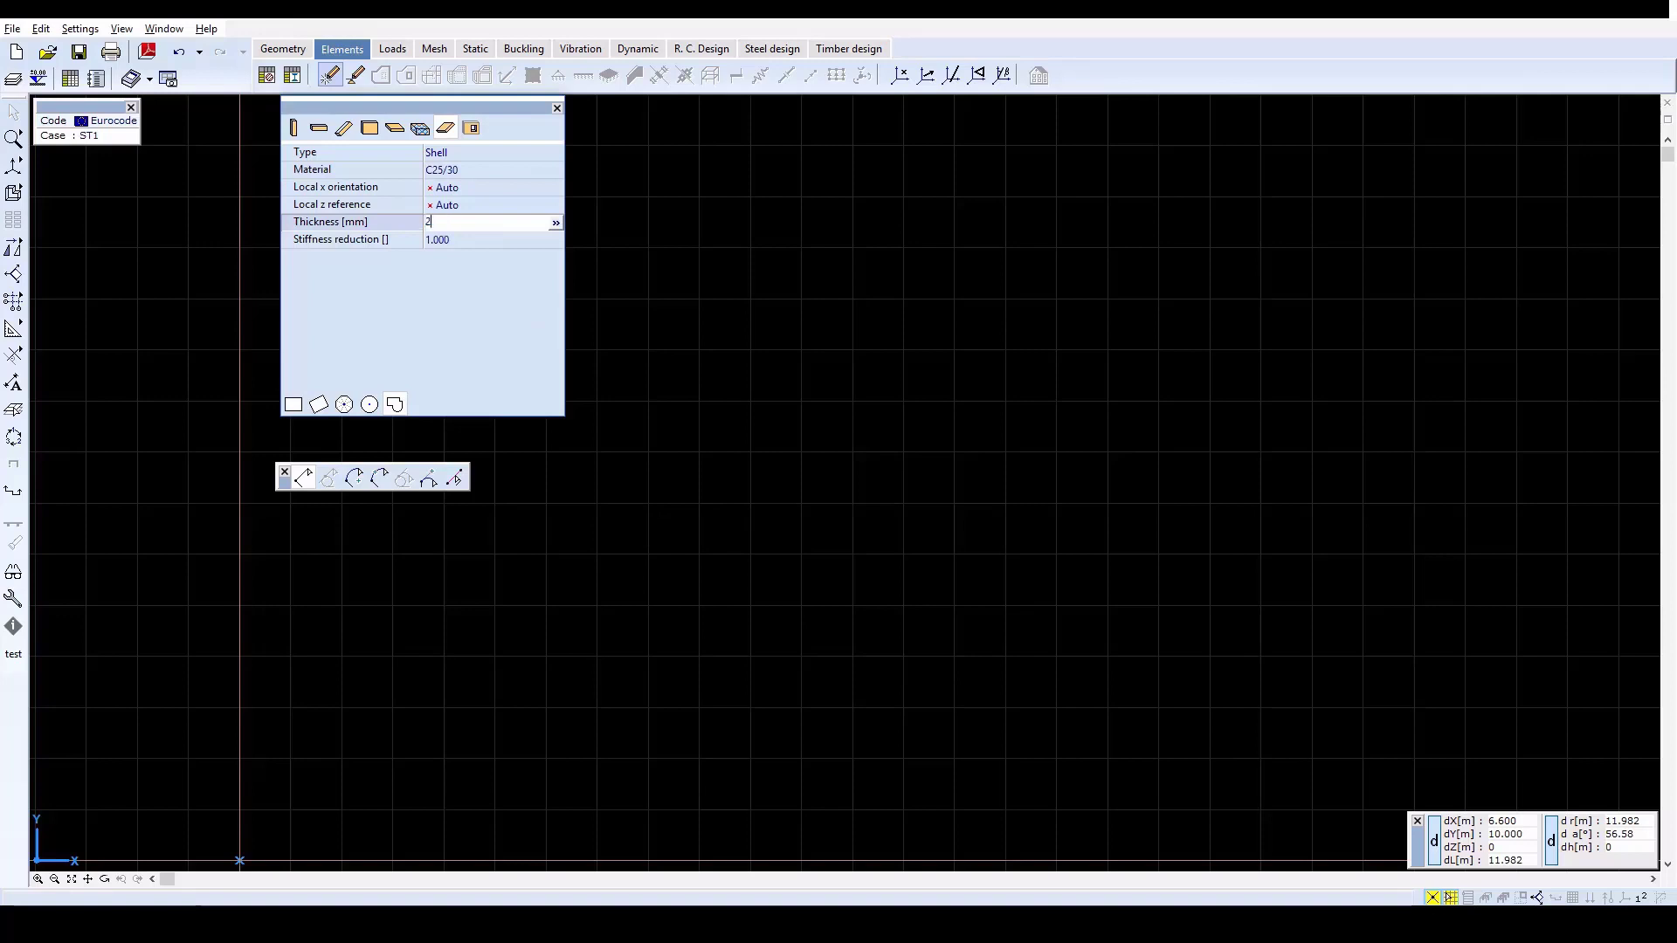
pyautogui.write('50')
pyautogui.press('Return')
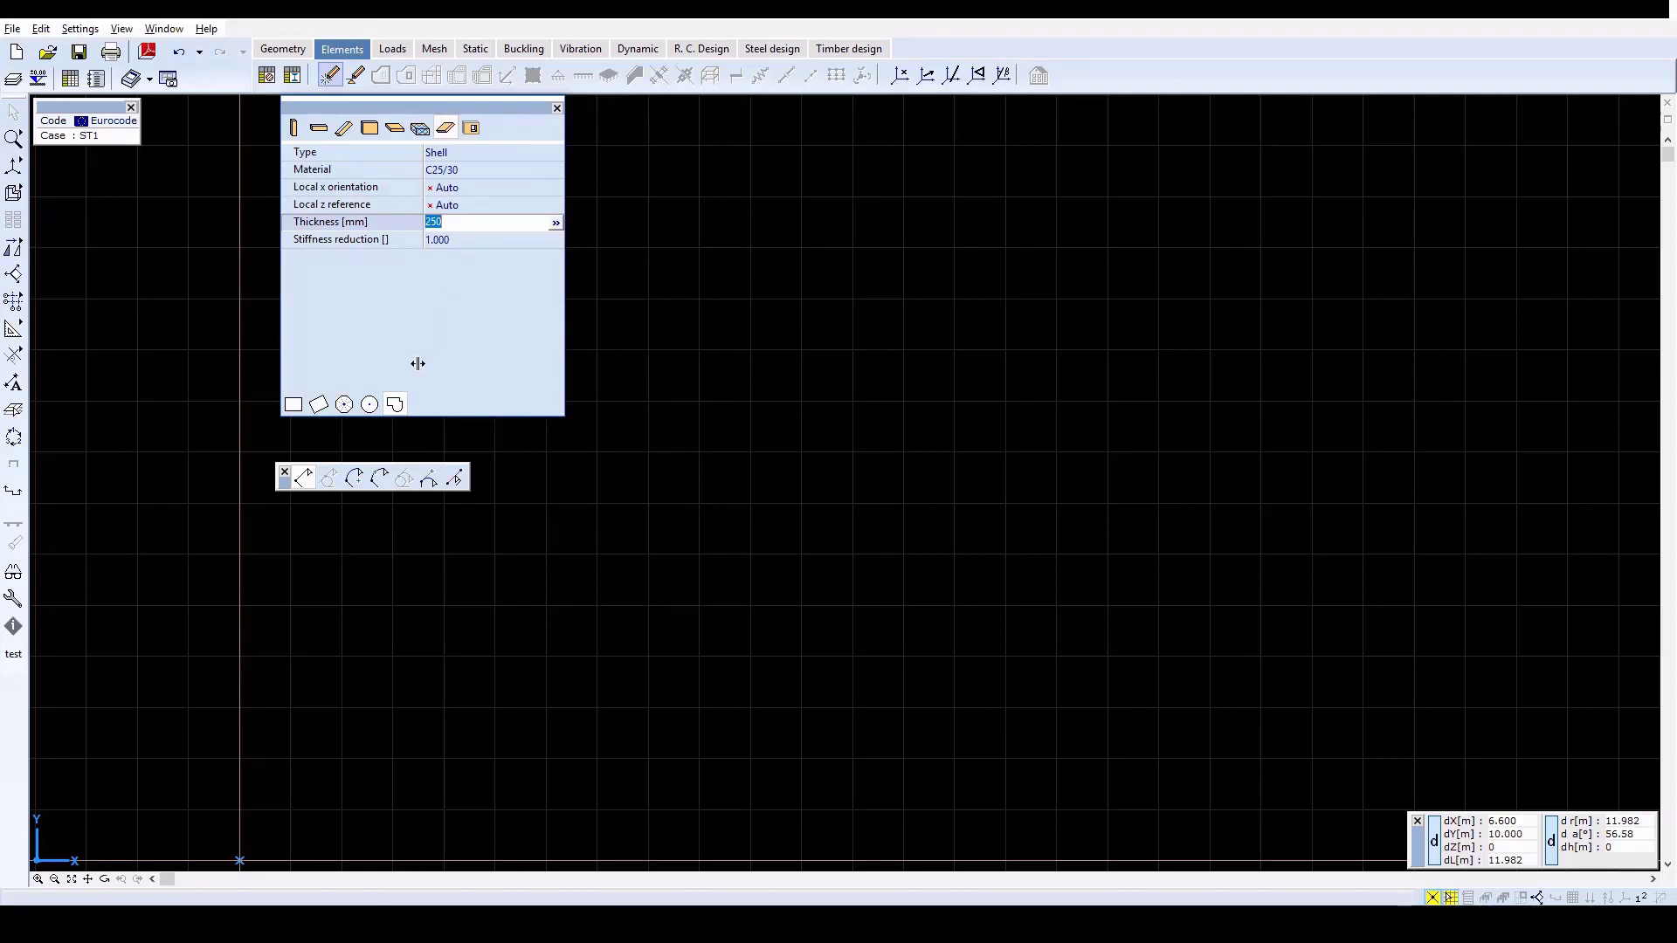
# Step: Draw a closed shell polygon in the X-Z plane through (0, 0), (11, -0.2), (11, -0.6), (12, -0.6), (12, 3) and (0, 3) m
pyautogui.click(394, 405)
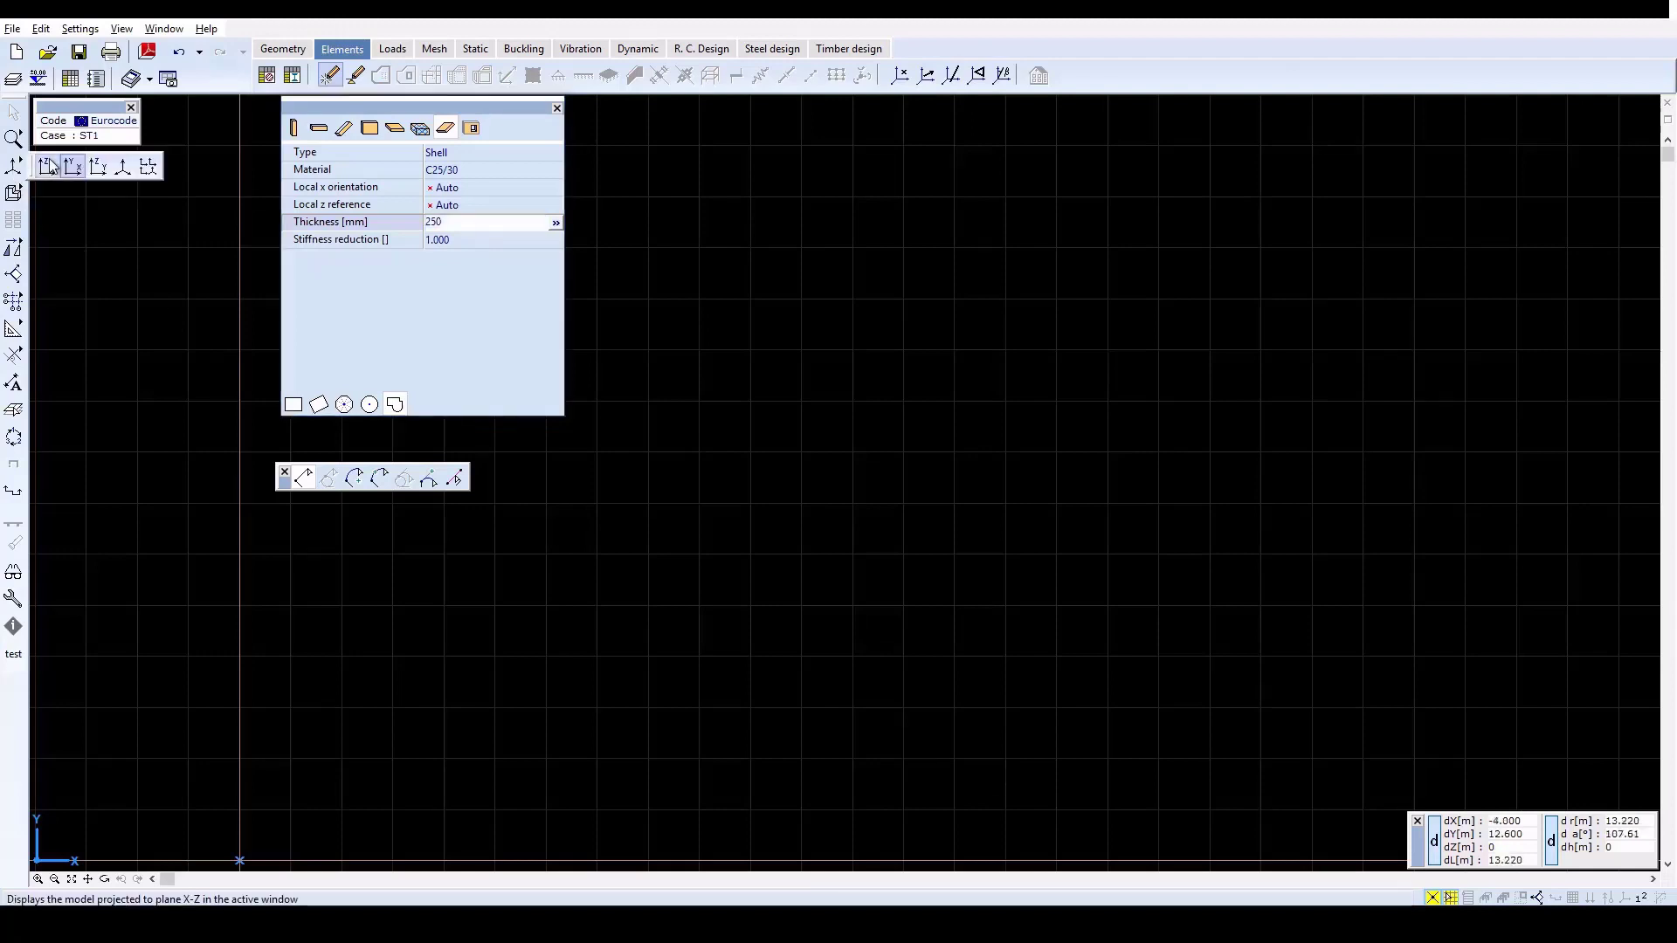
pyautogui.click(50, 167)
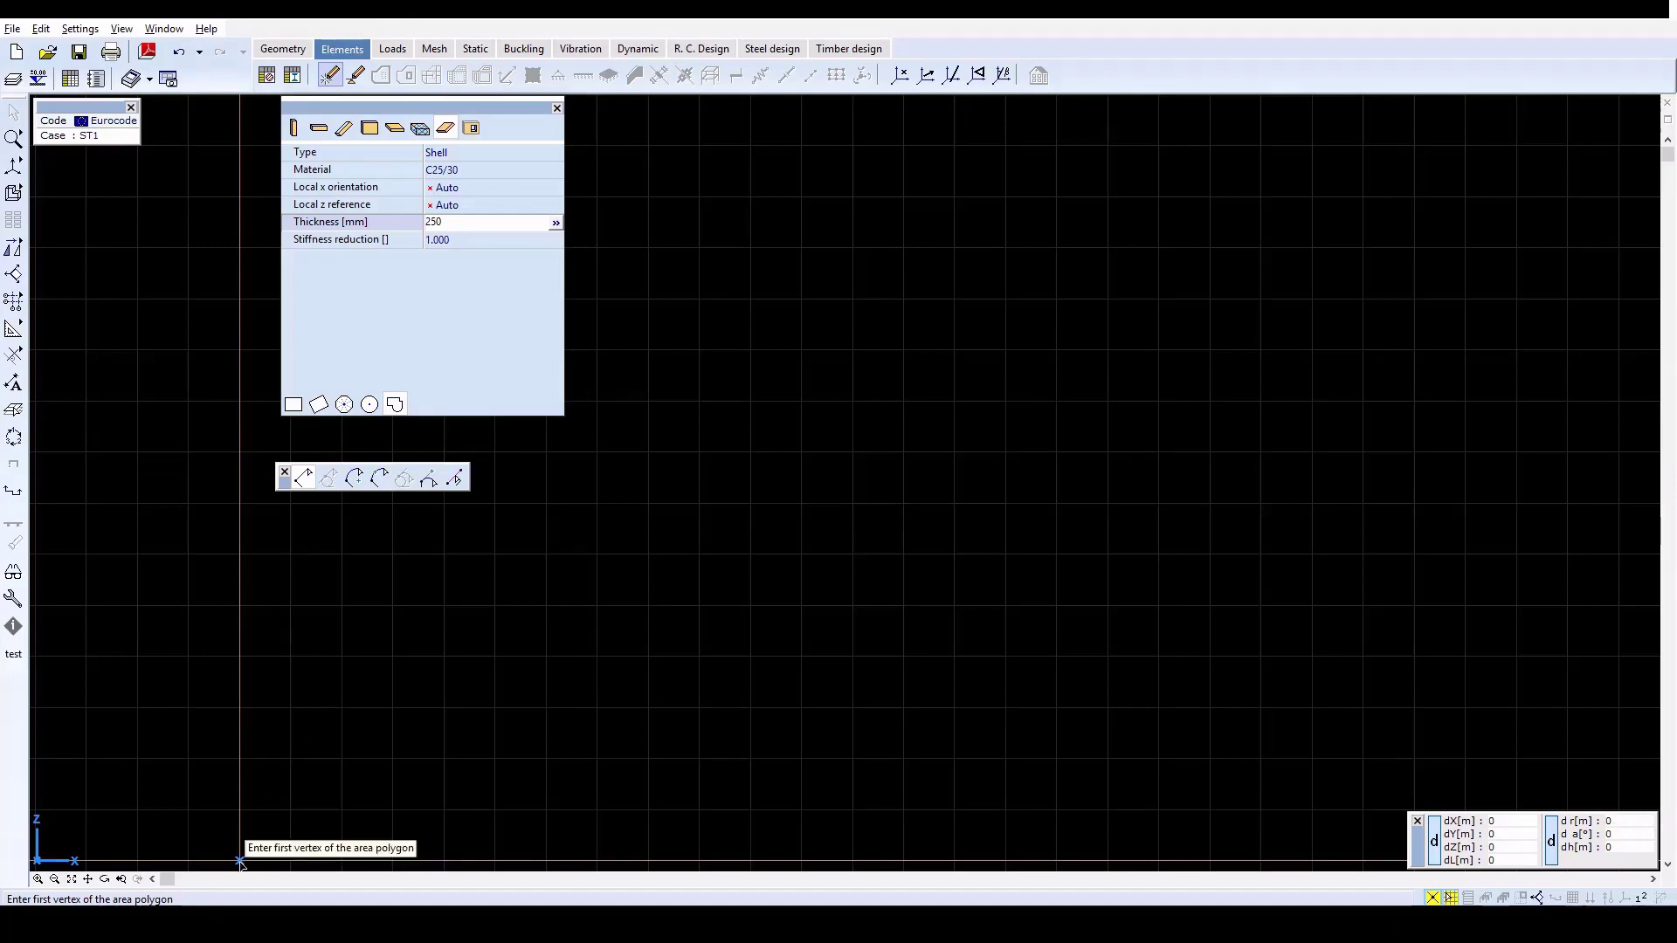
pyautogui.click(240, 862)
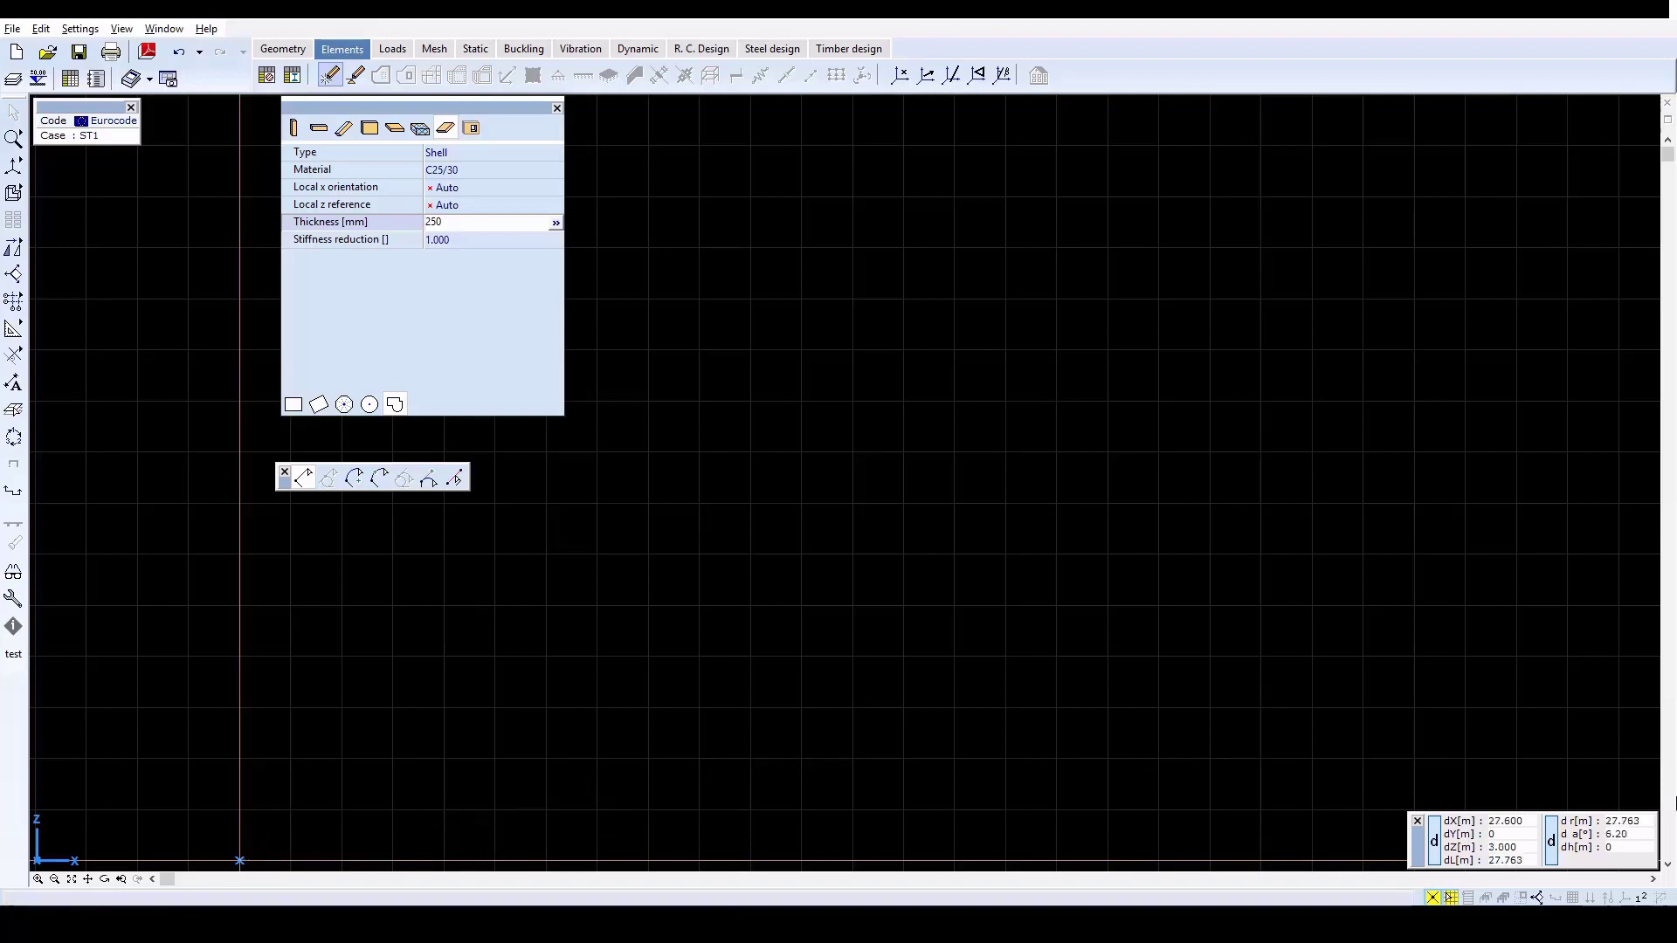
pyautogui.click(1667, 863)
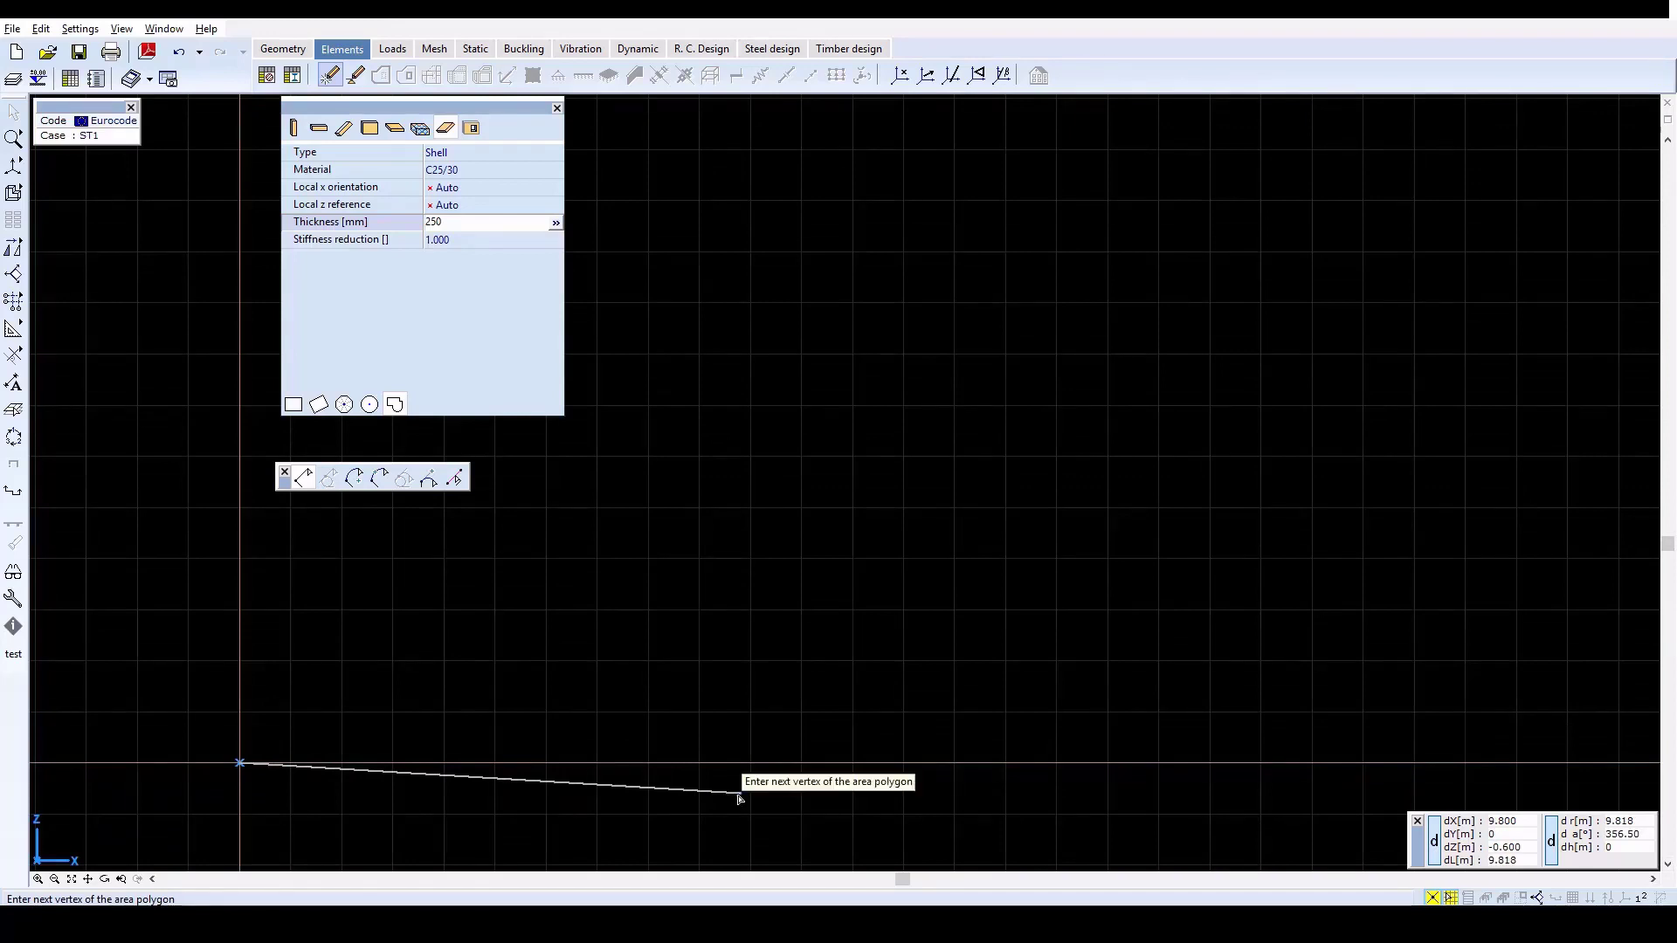
pyautogui.click(805, 773)
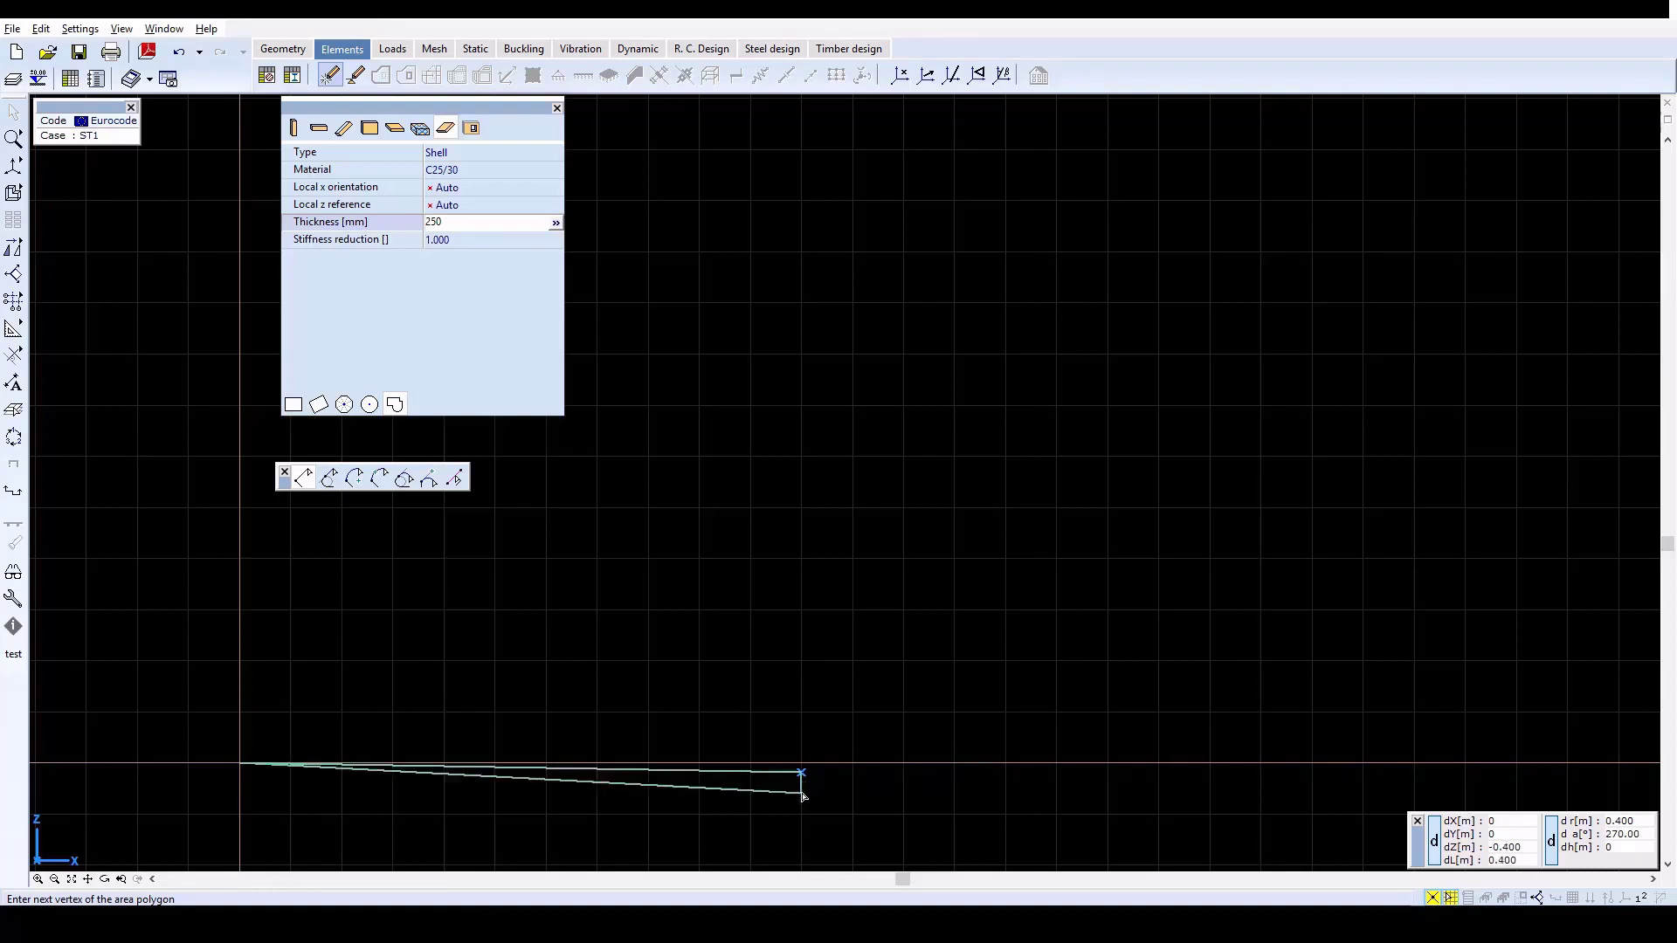
pyautogui.click(802, 793)
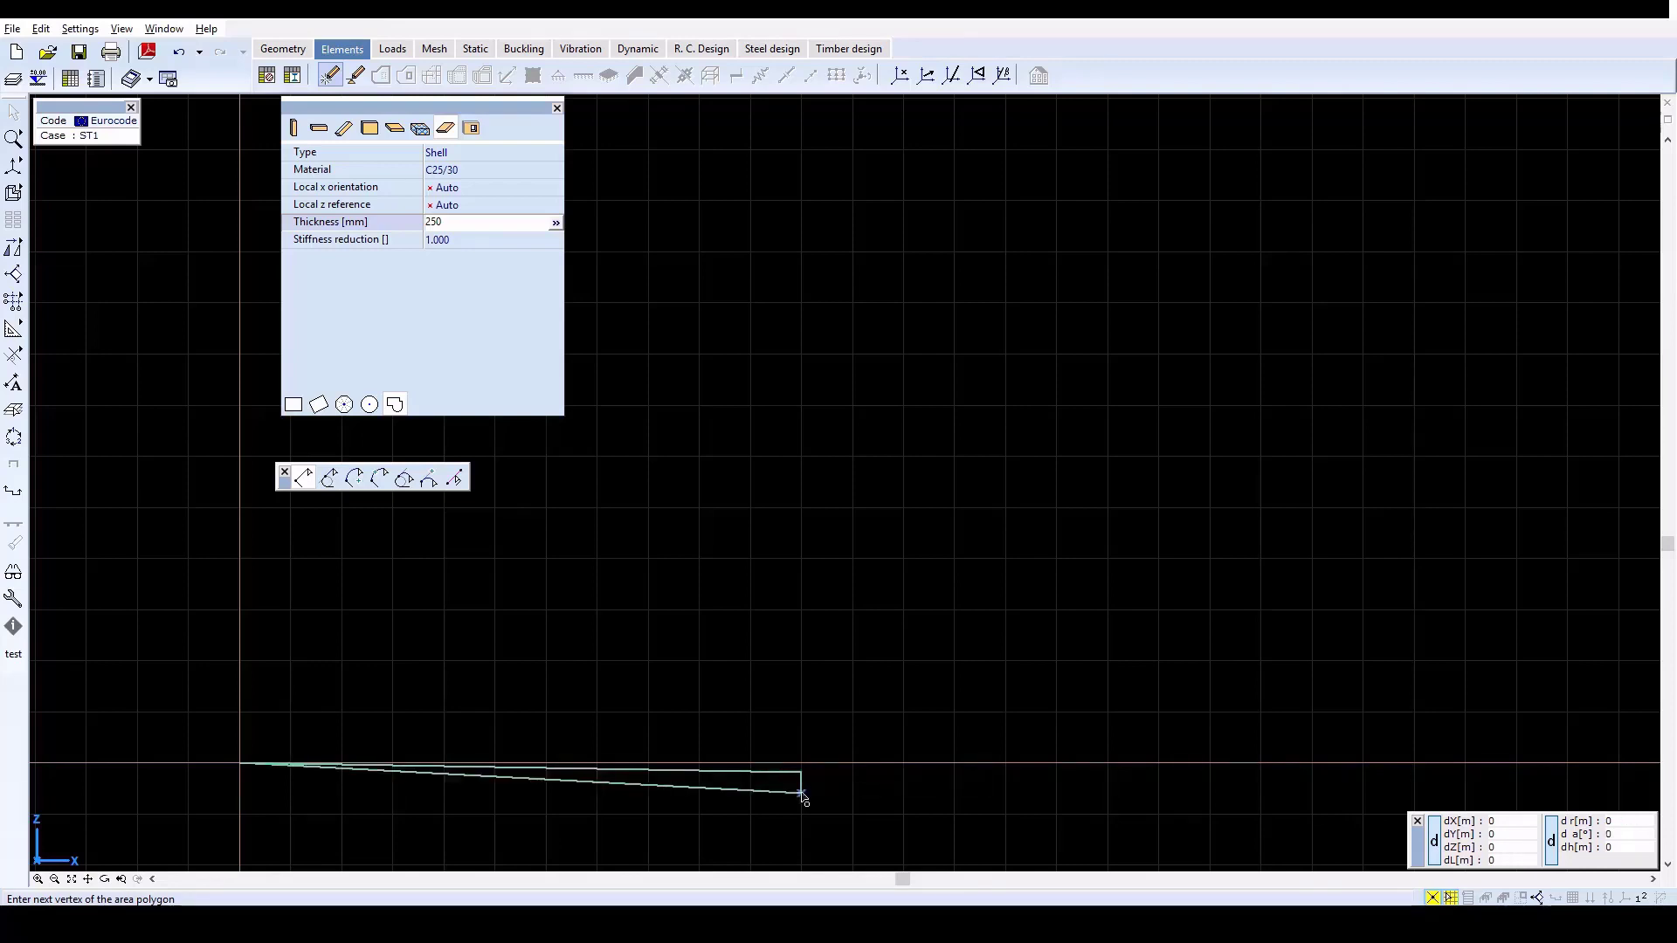
pyautogui.click(852, 793)
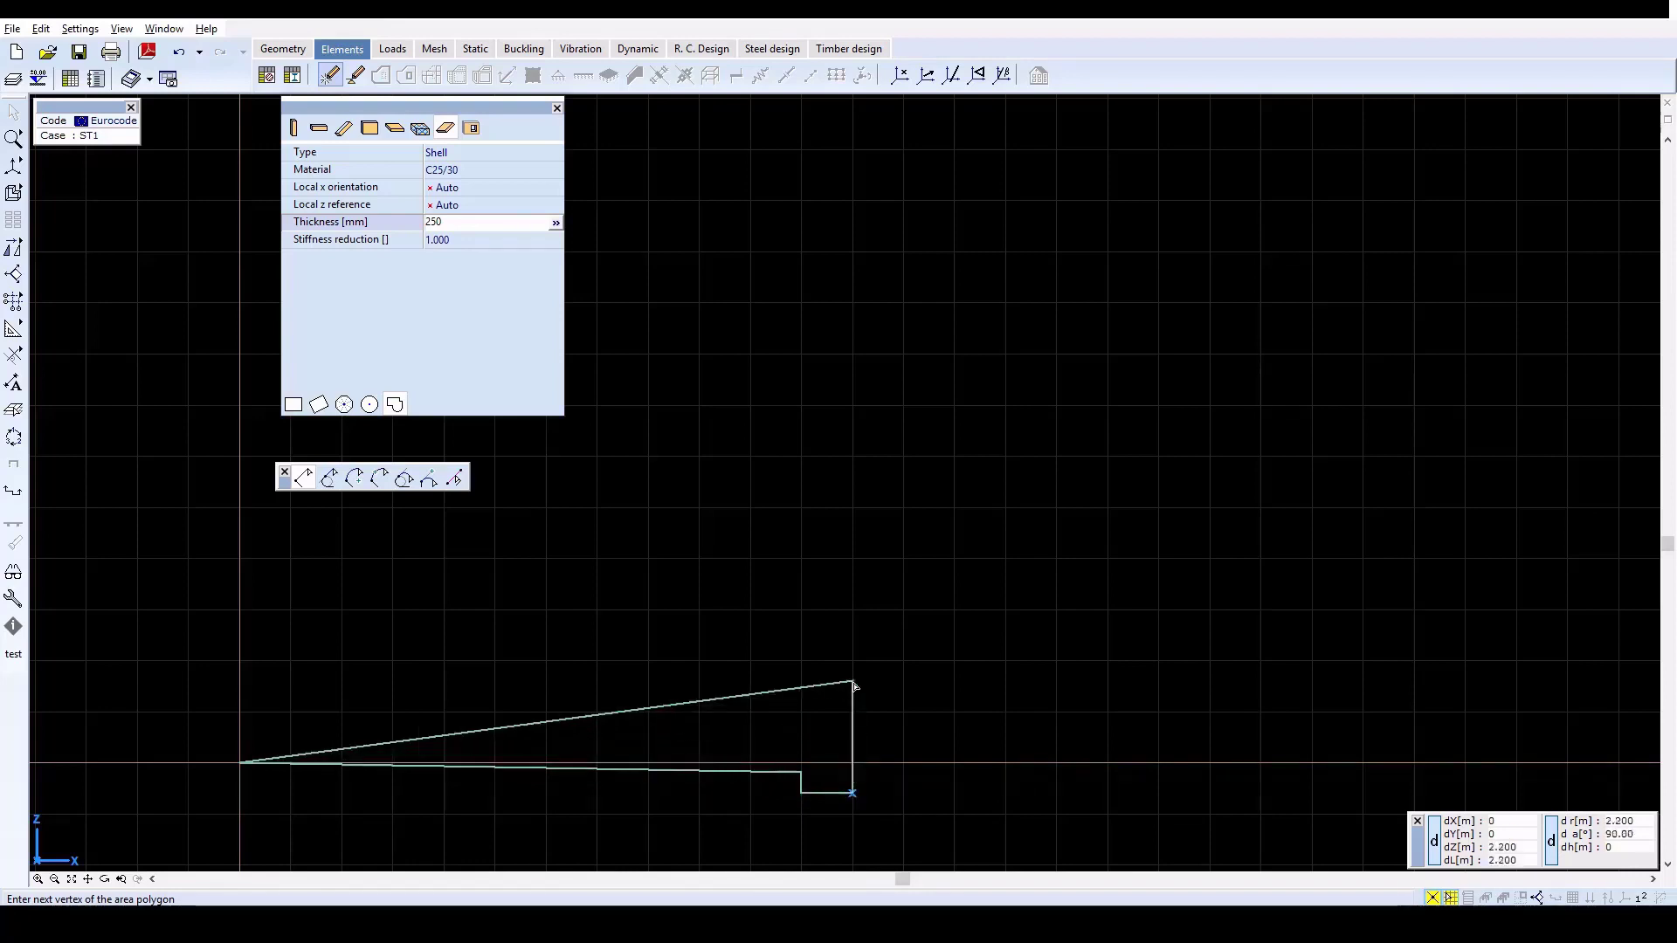
pyautogui.click(853, 611)
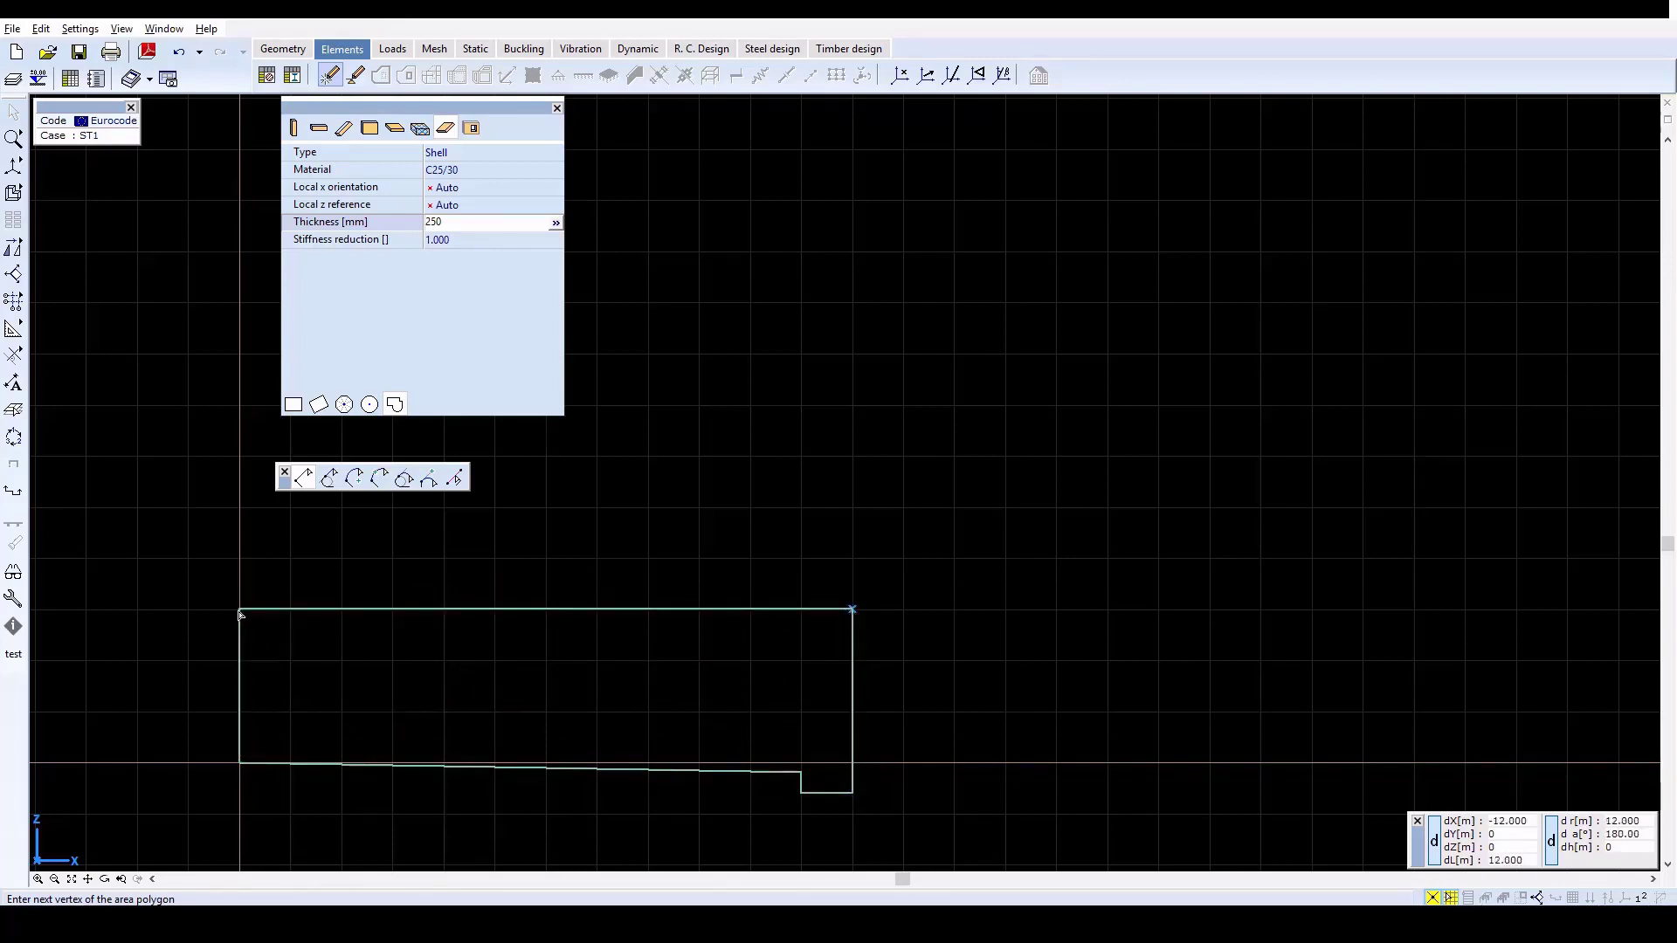
pyautogui.click(241, 612)
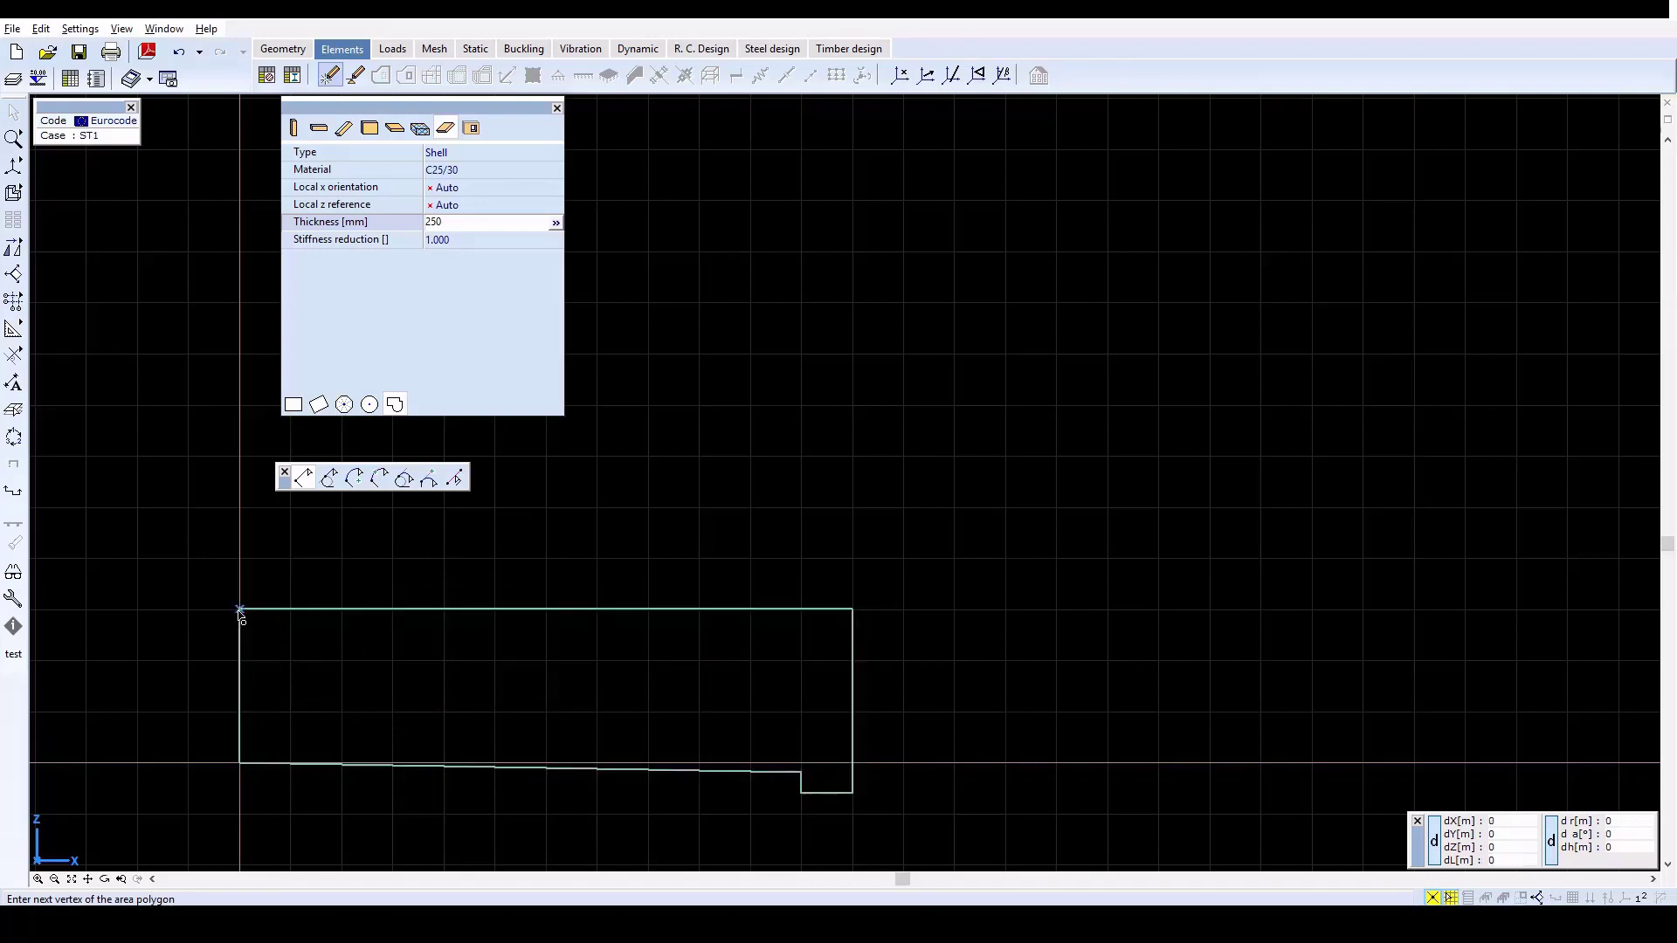
pyautogui.click(241, 765)
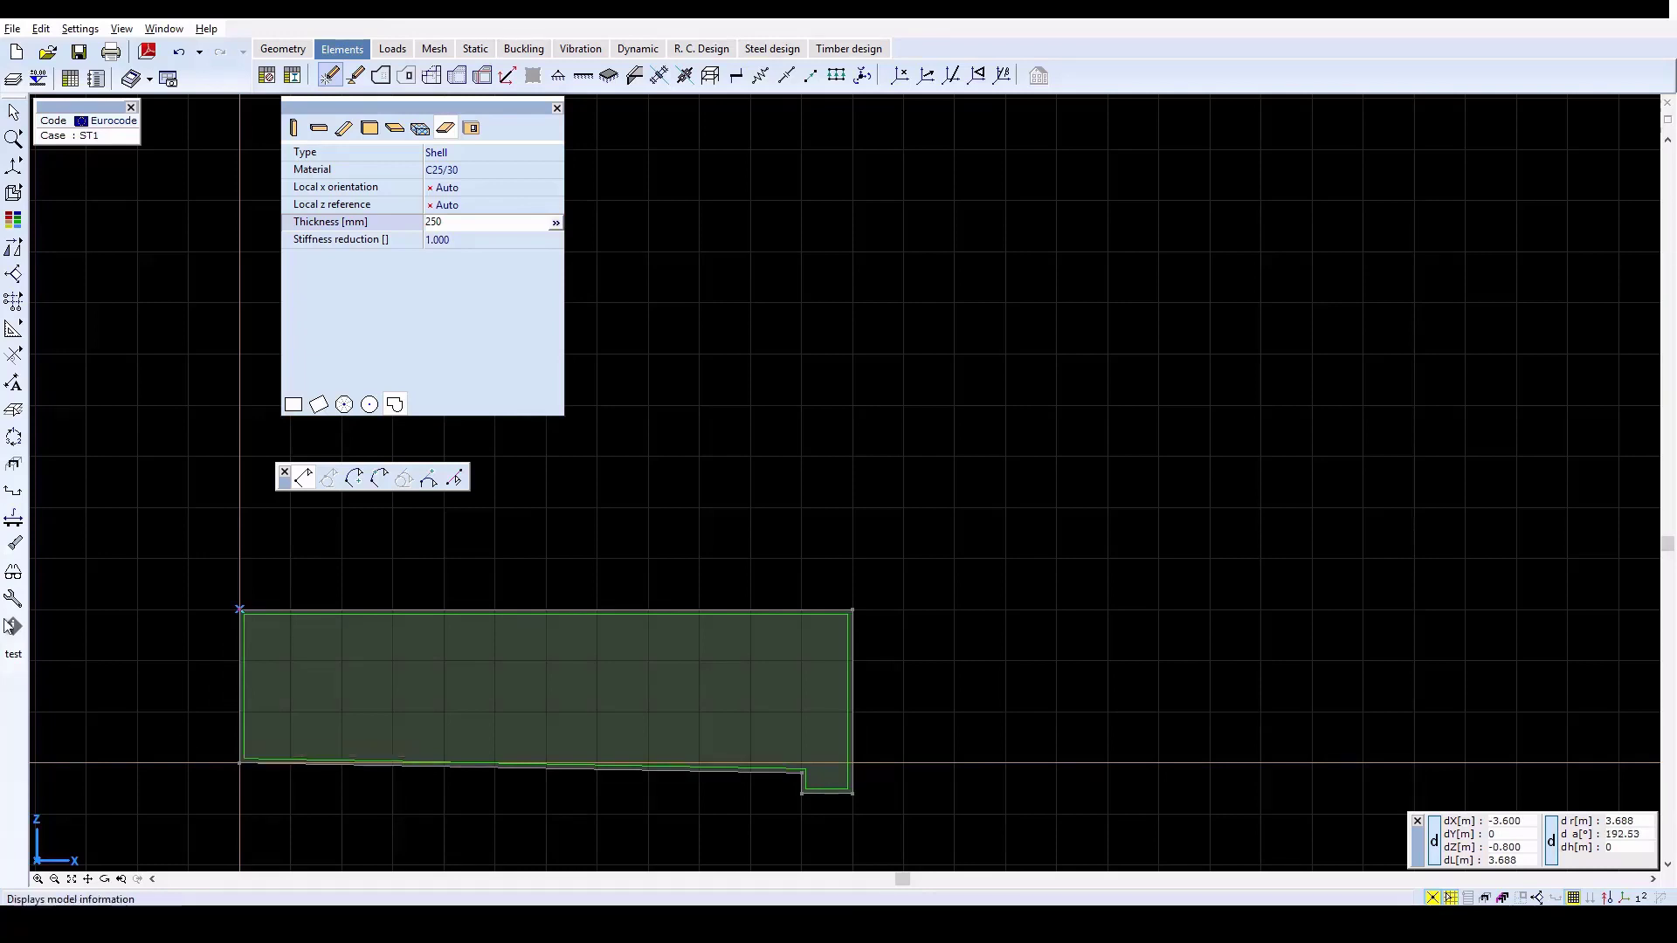
# Step: Show the model in perspective and finish direct object drawing
pyautogui.moveTo(20, 170)
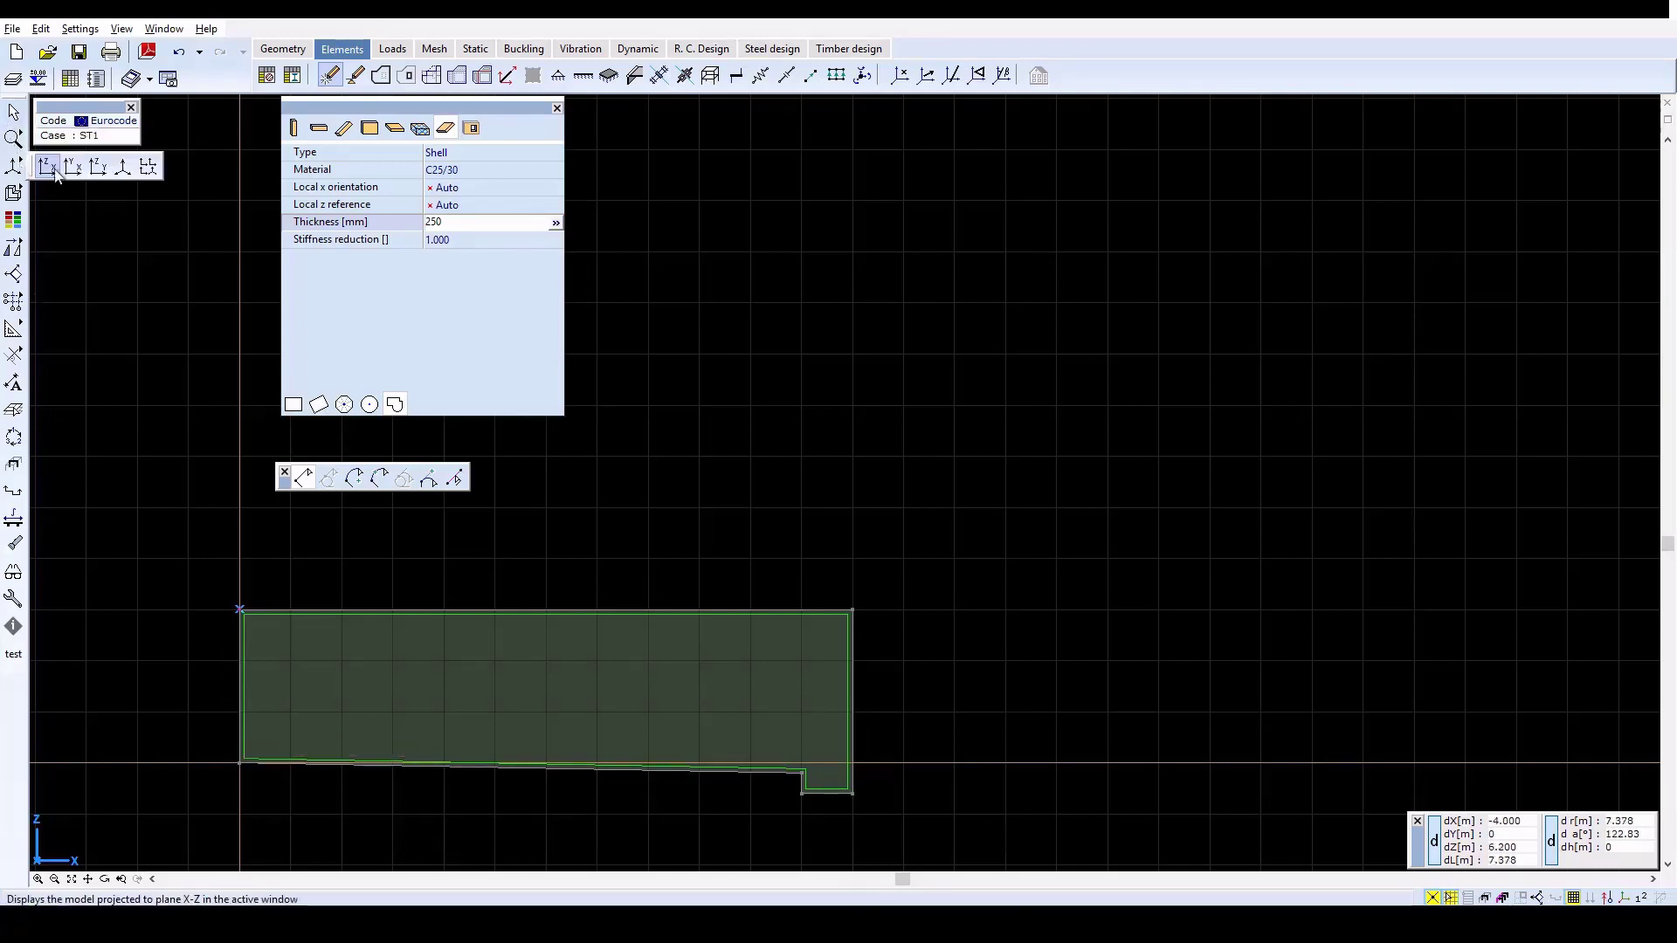
pyautogui.click(123, 167)
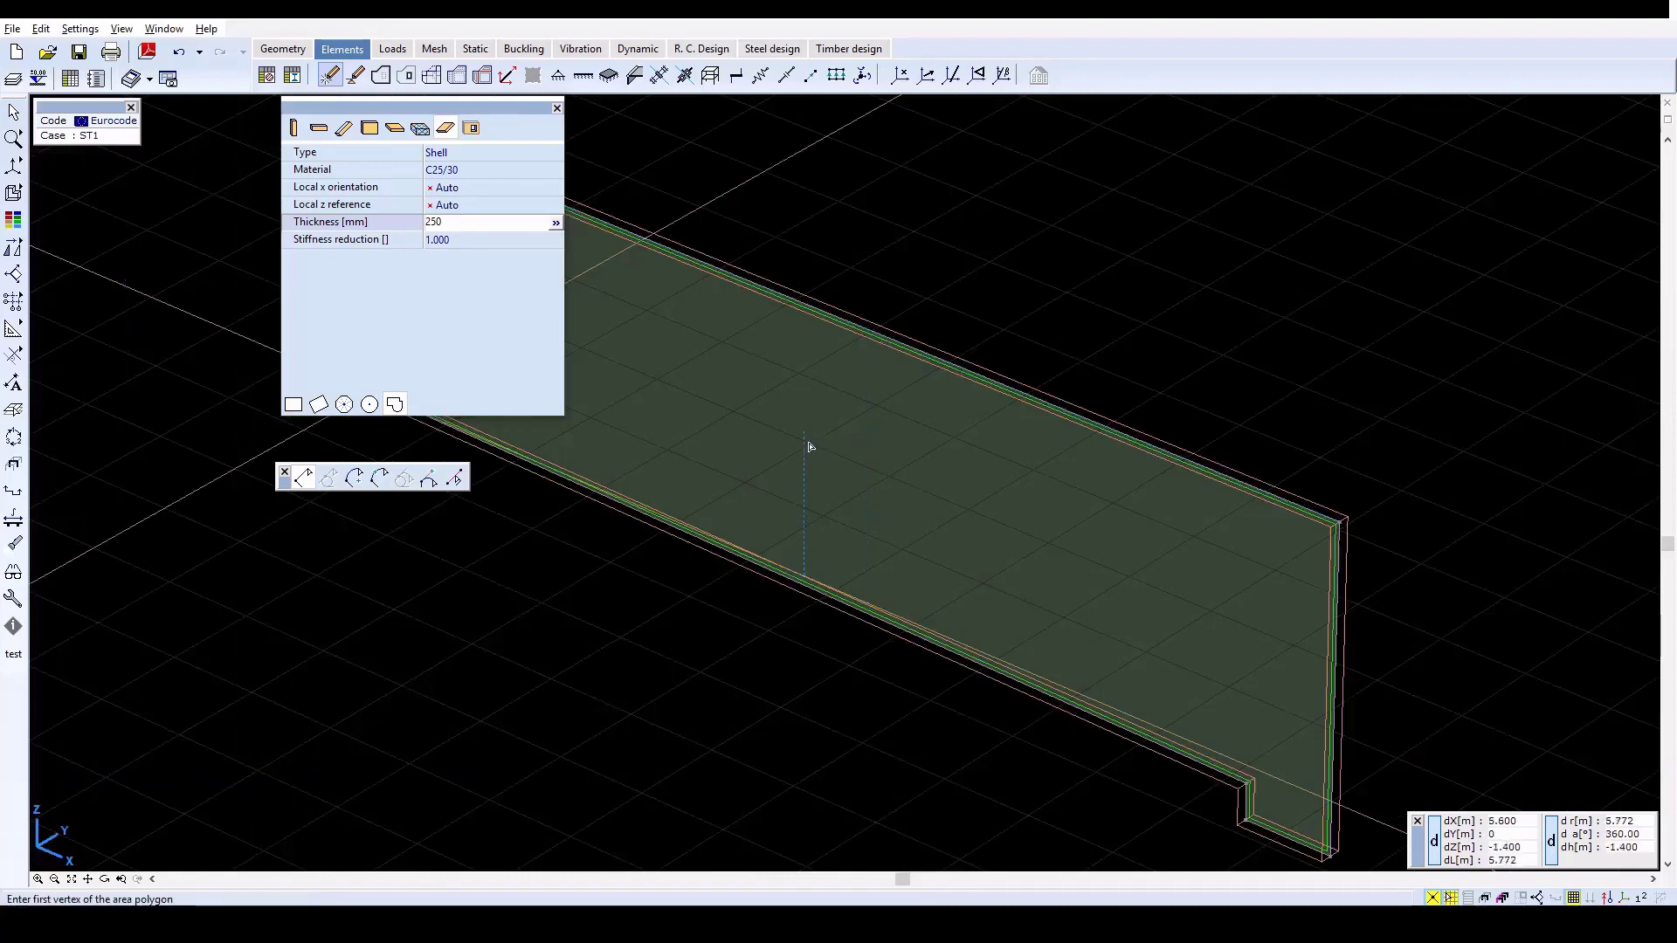
pyautogui.click(76, 32)
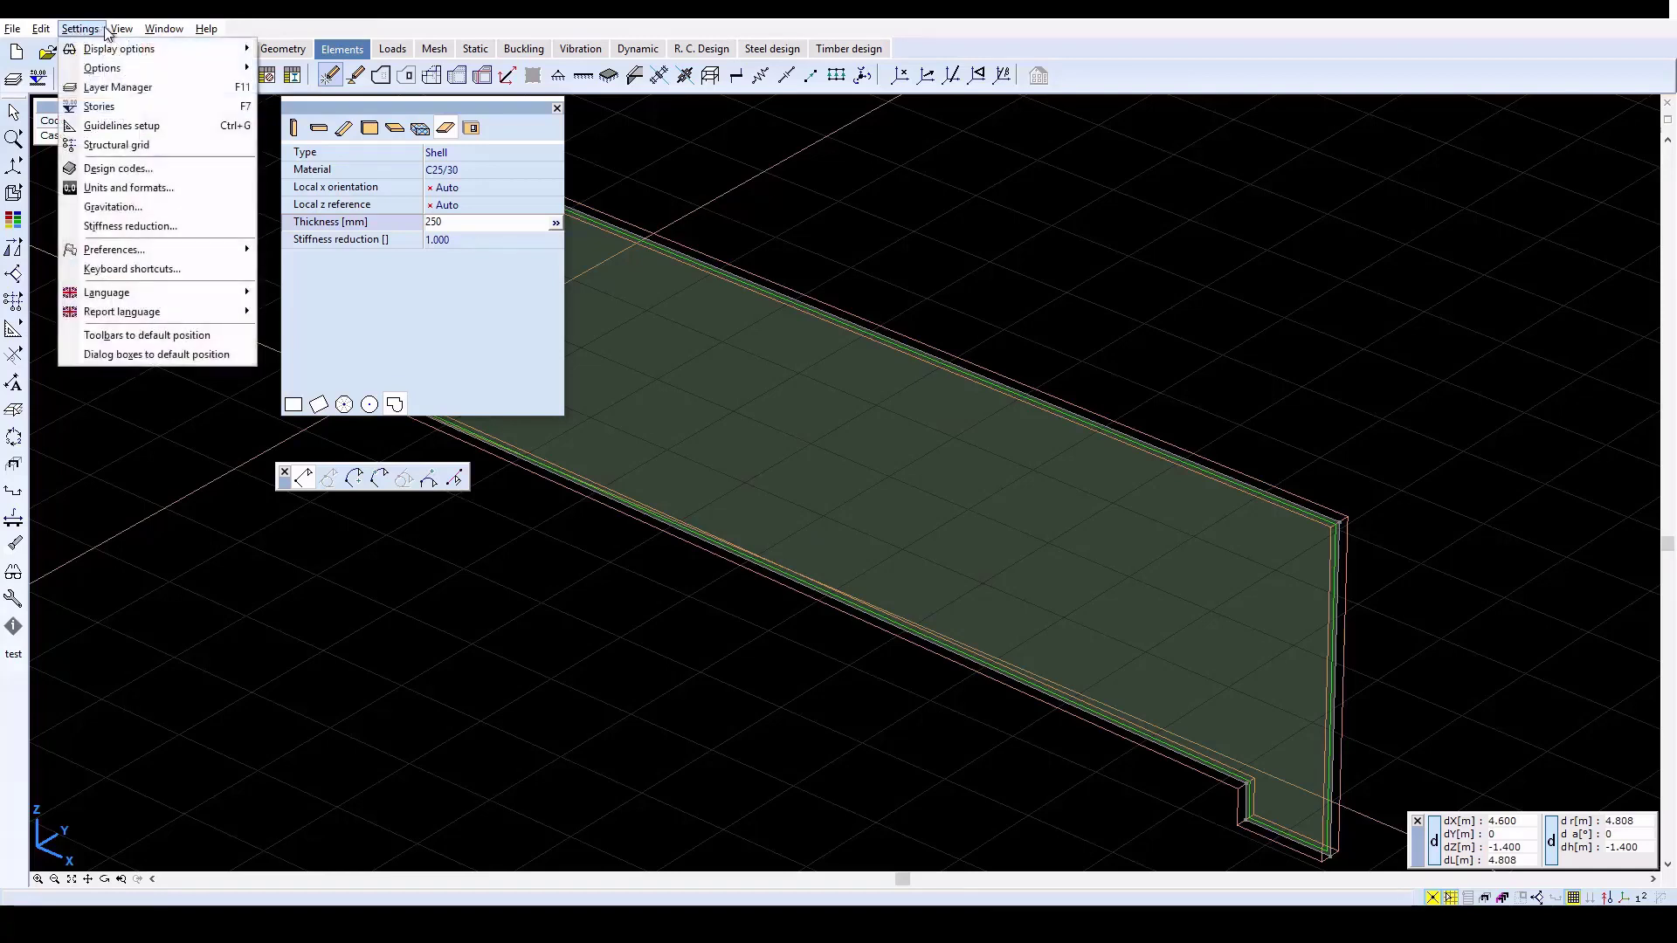
pyautogui.moveTo(121, 30)
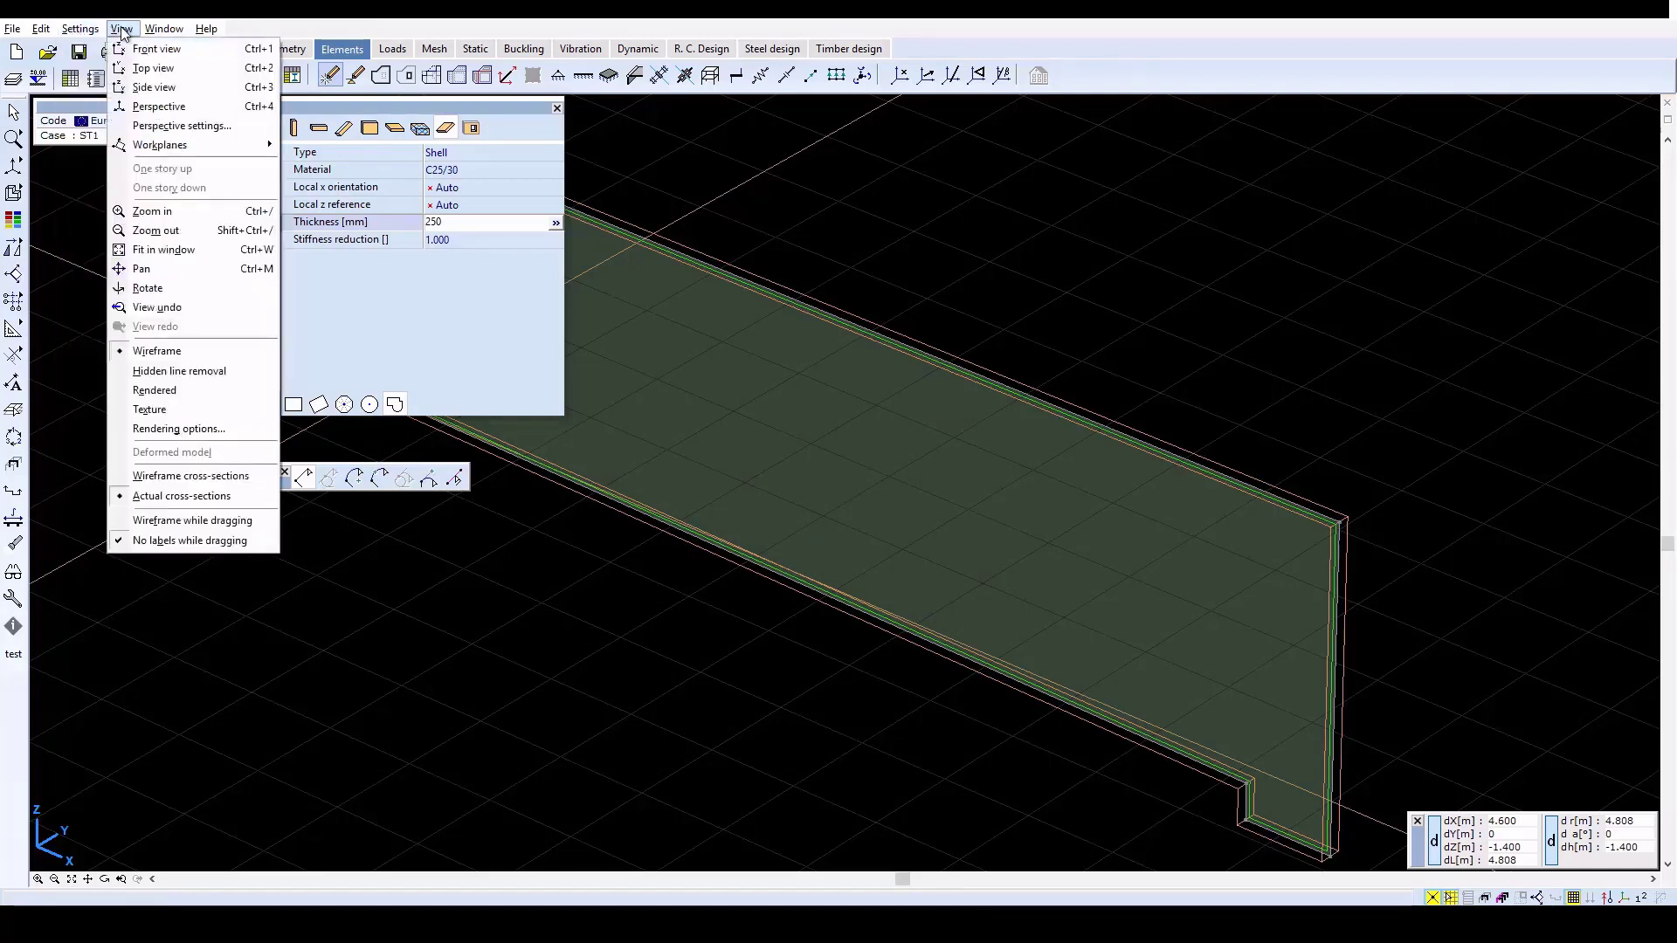
pyautogui.click(171, 127)
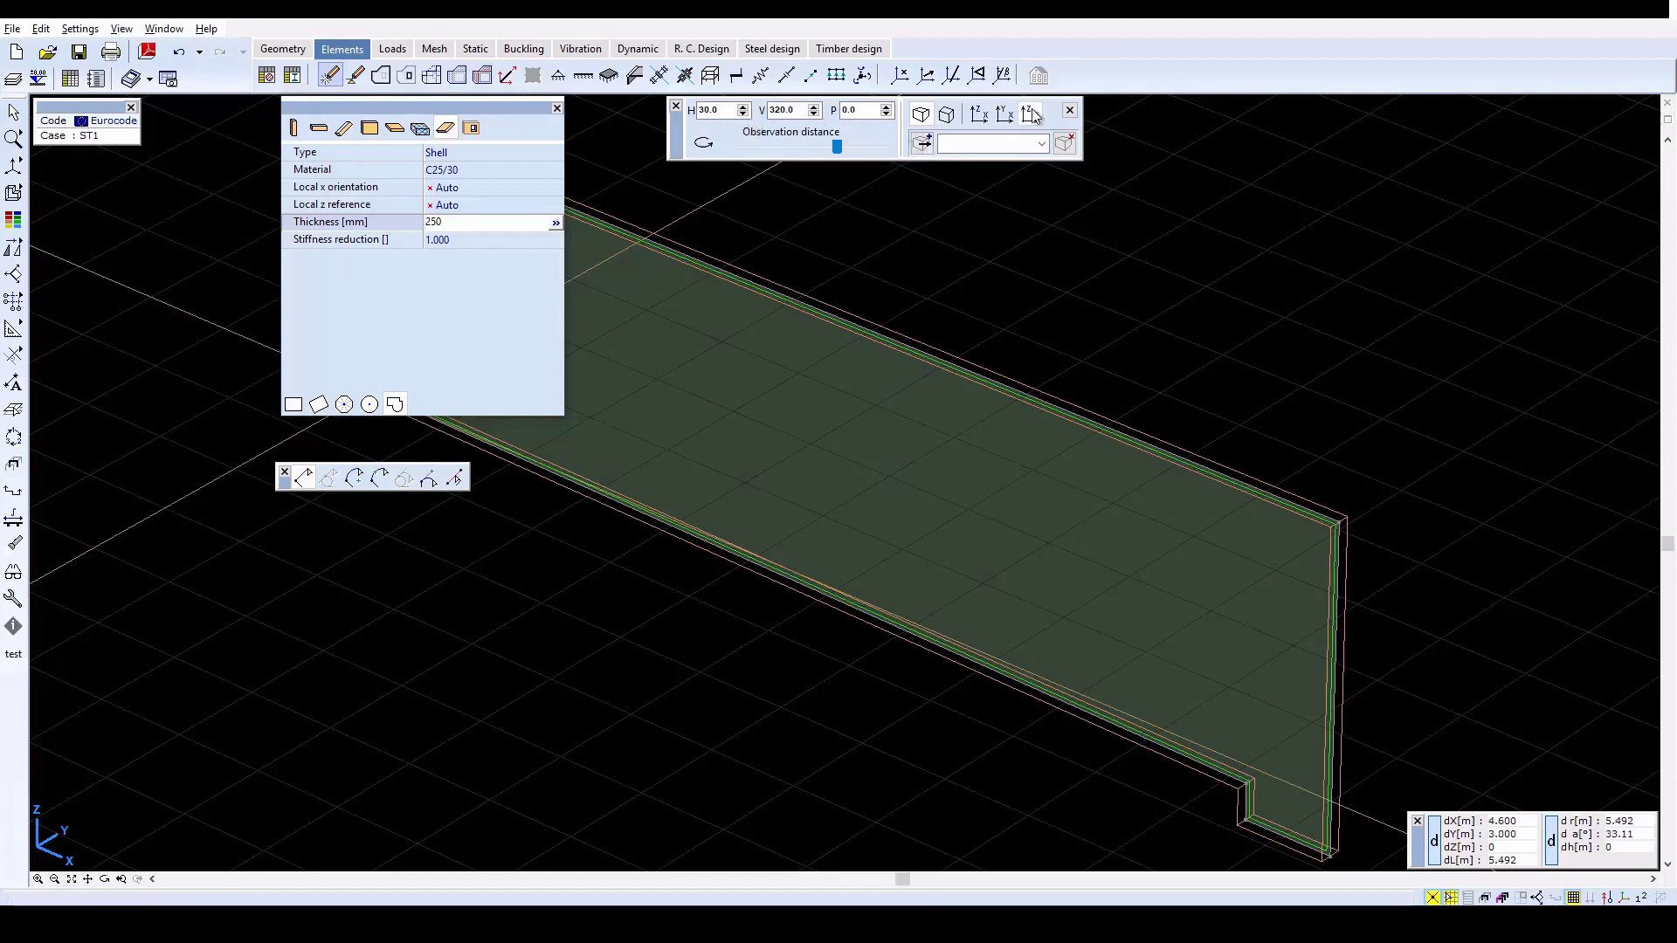
pyautogui.click(1068, 111)
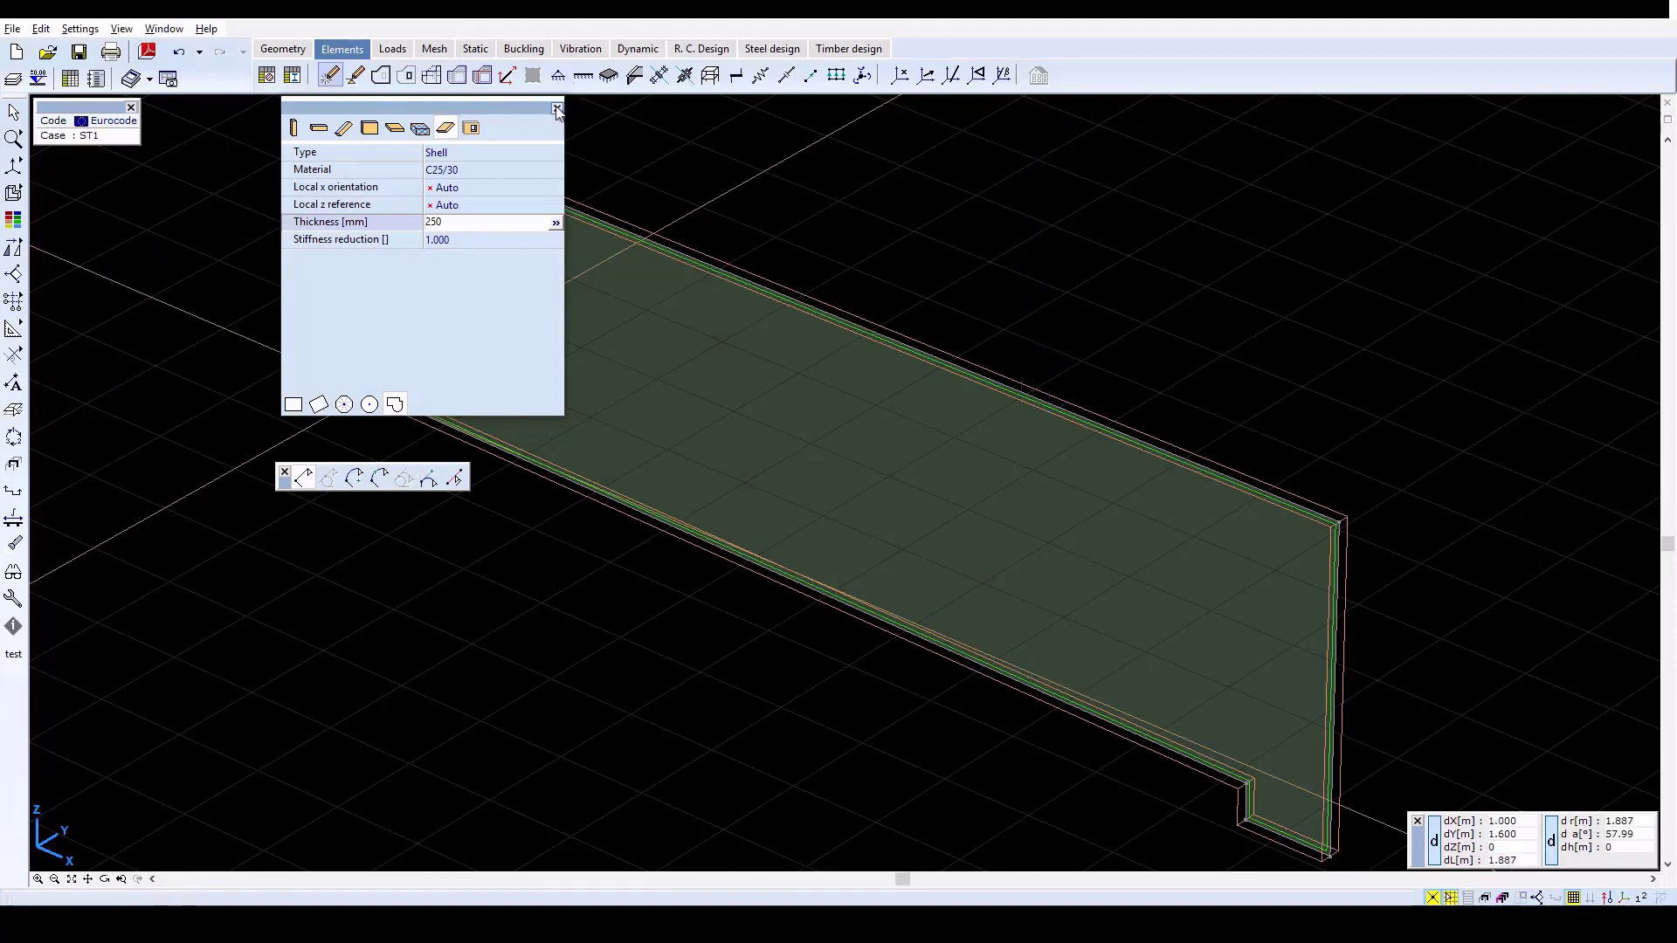
pyautogui.click(556, 106)
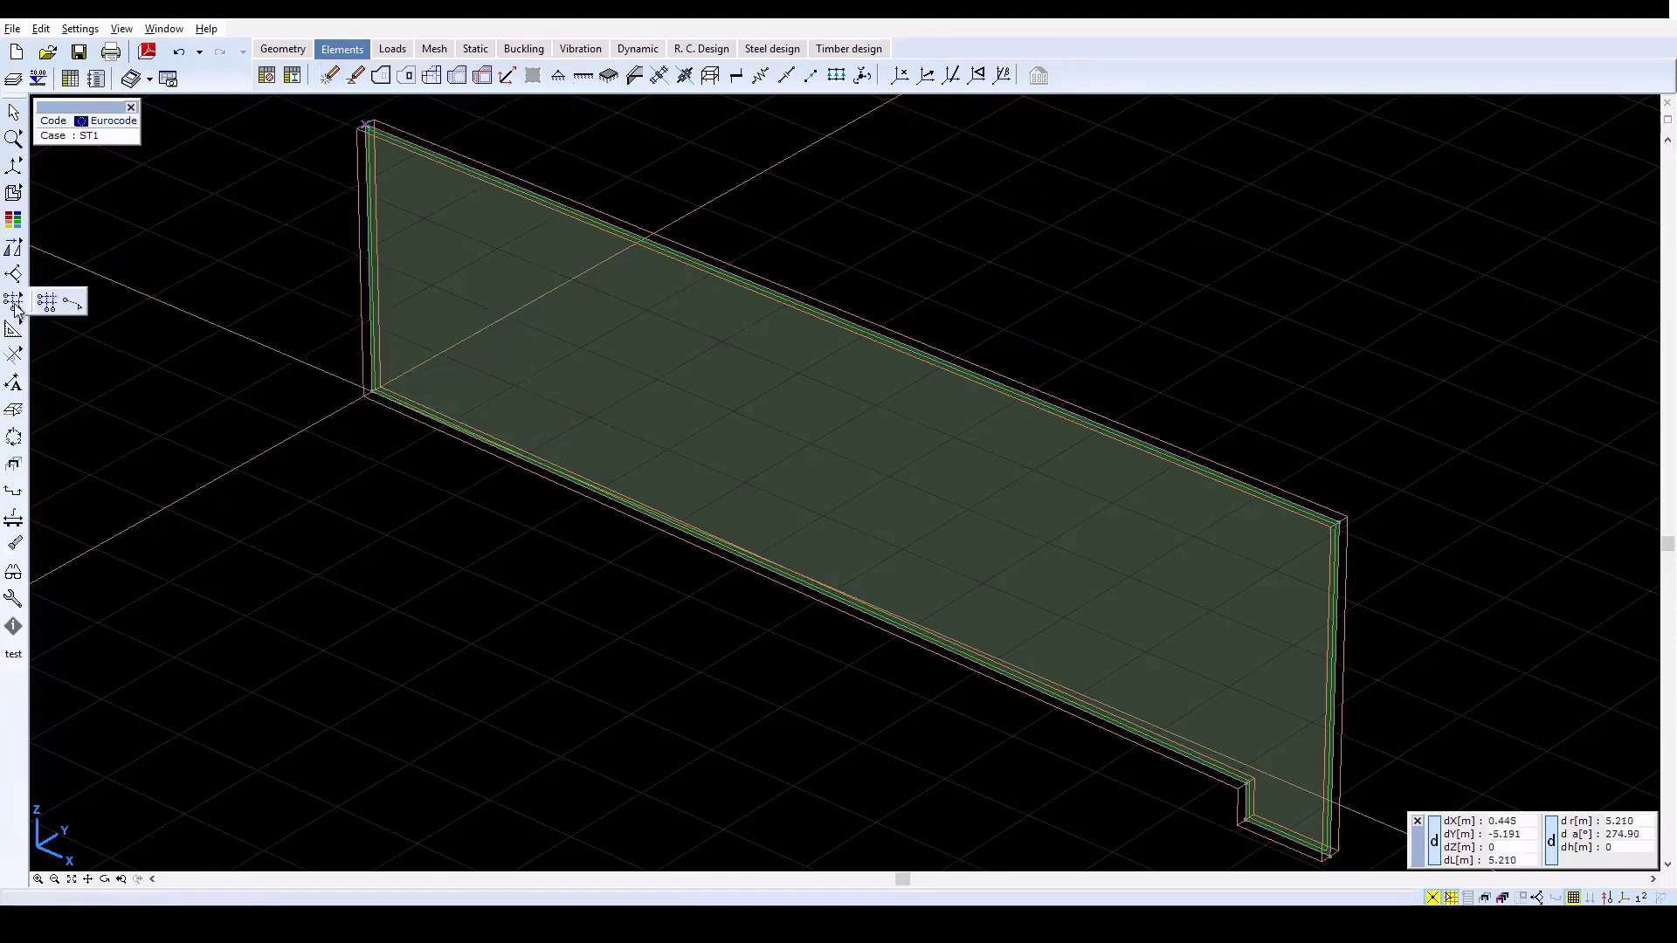
# Step: Start mirroring the whole wall with the Multiple method, connecting all nodes and copying elements
pyautogui.moveTo(10, 259)
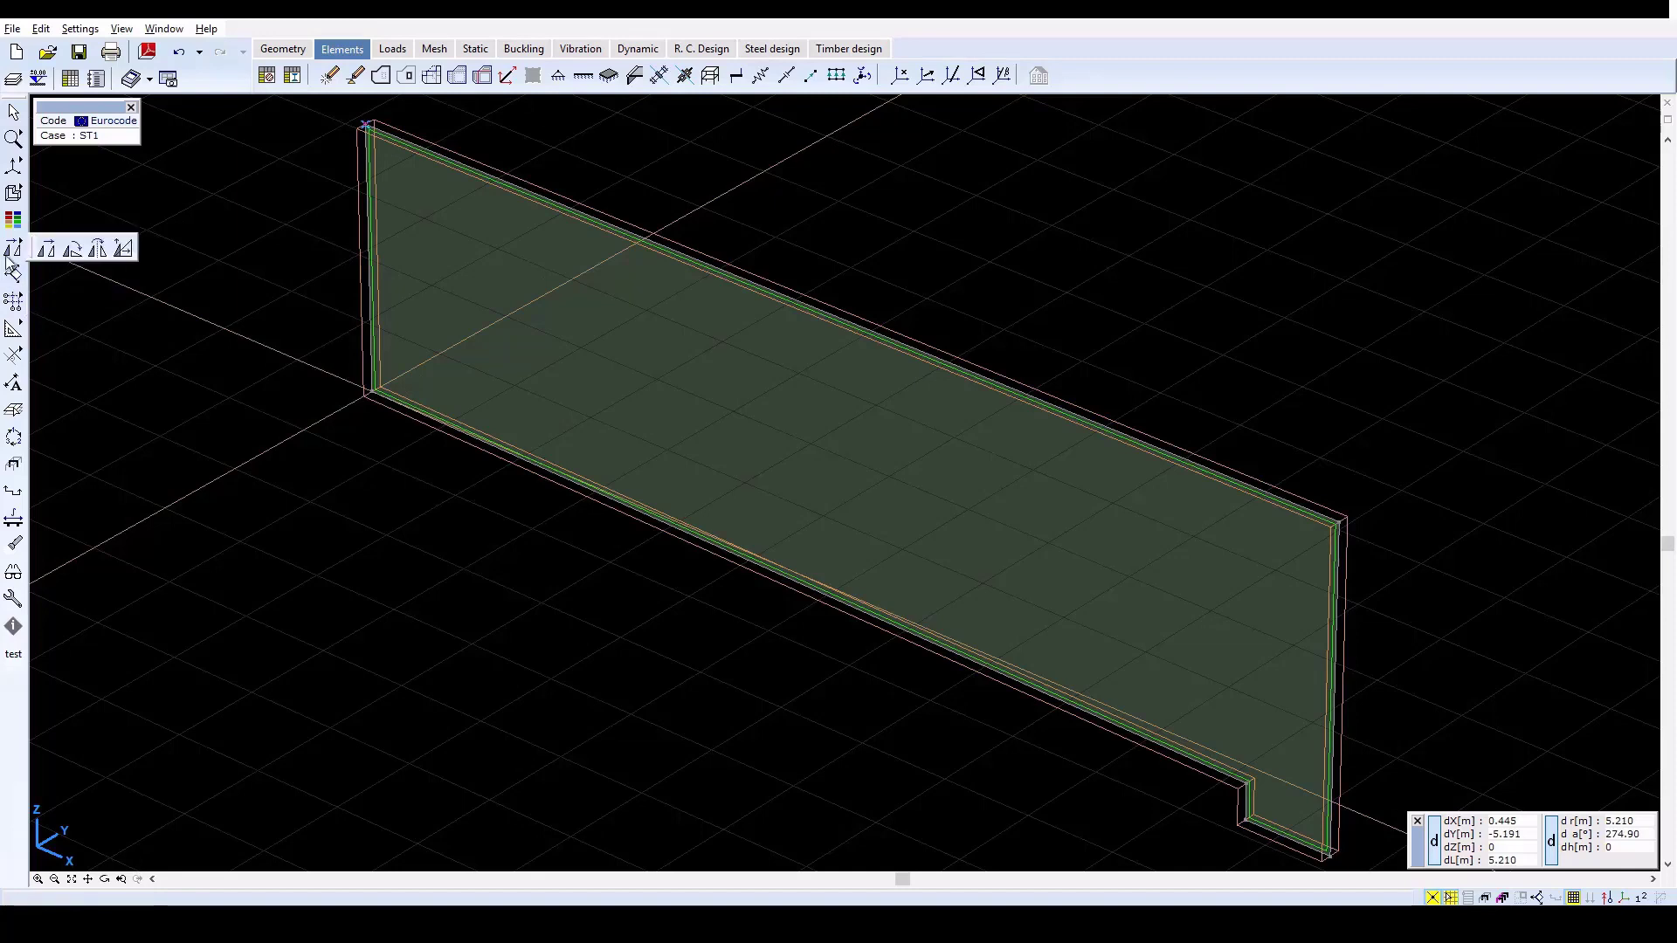
pyautogui.click(100, 249)
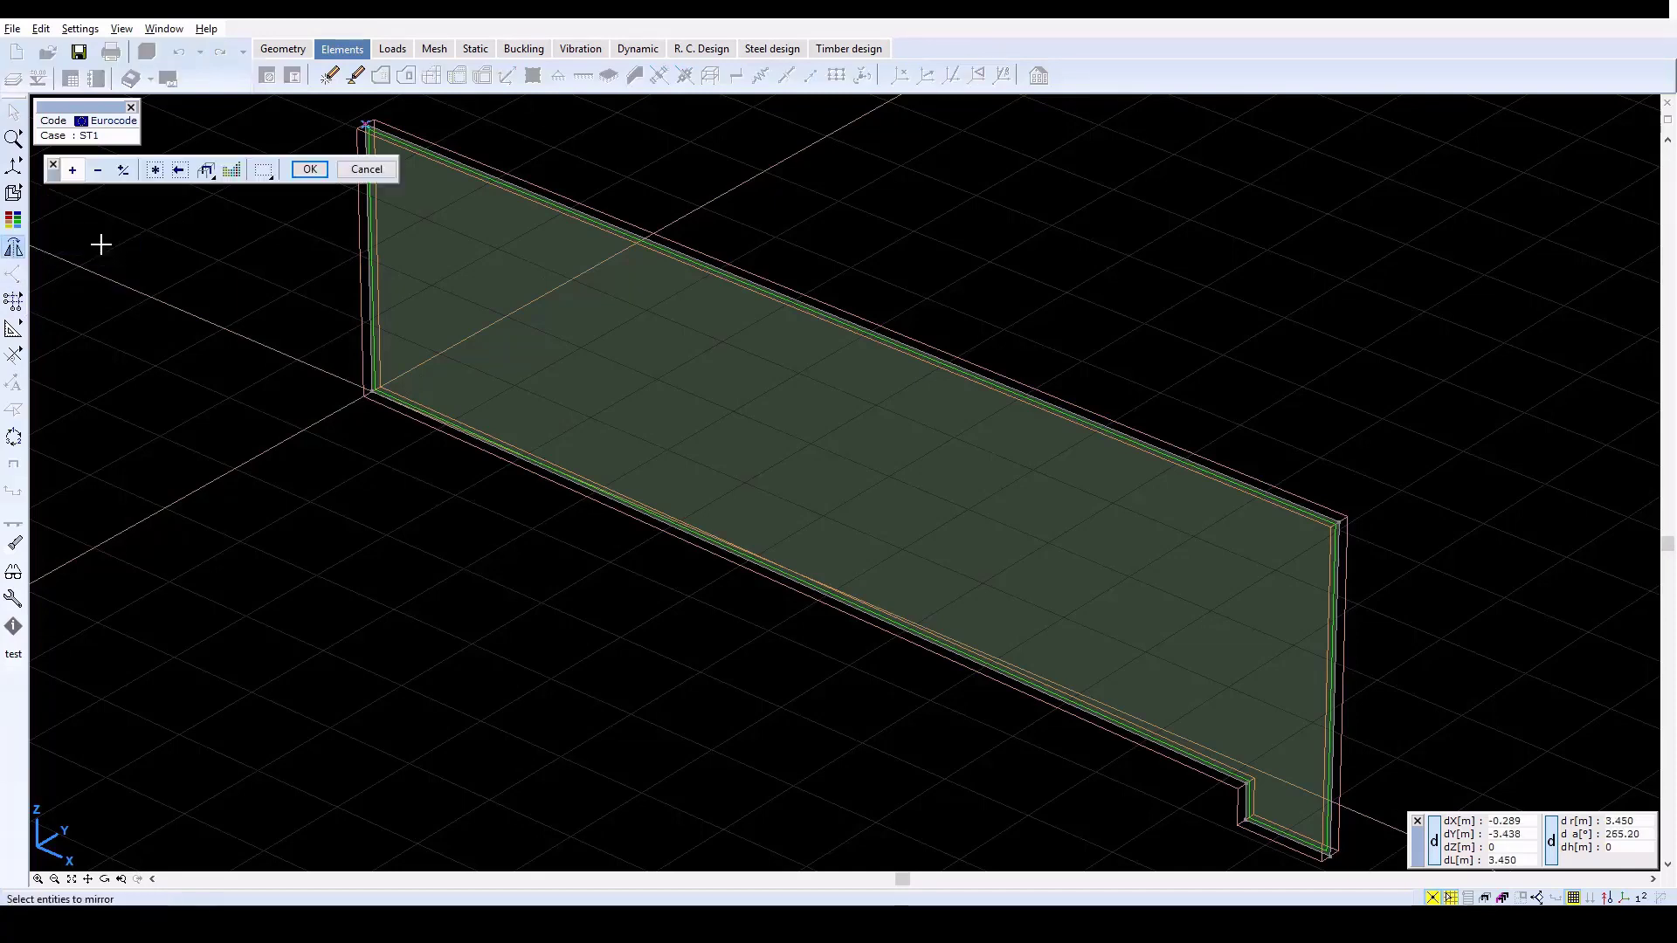
pyautogui.click(151, 175)
pyautogui.scroll(-2, 764, 496)
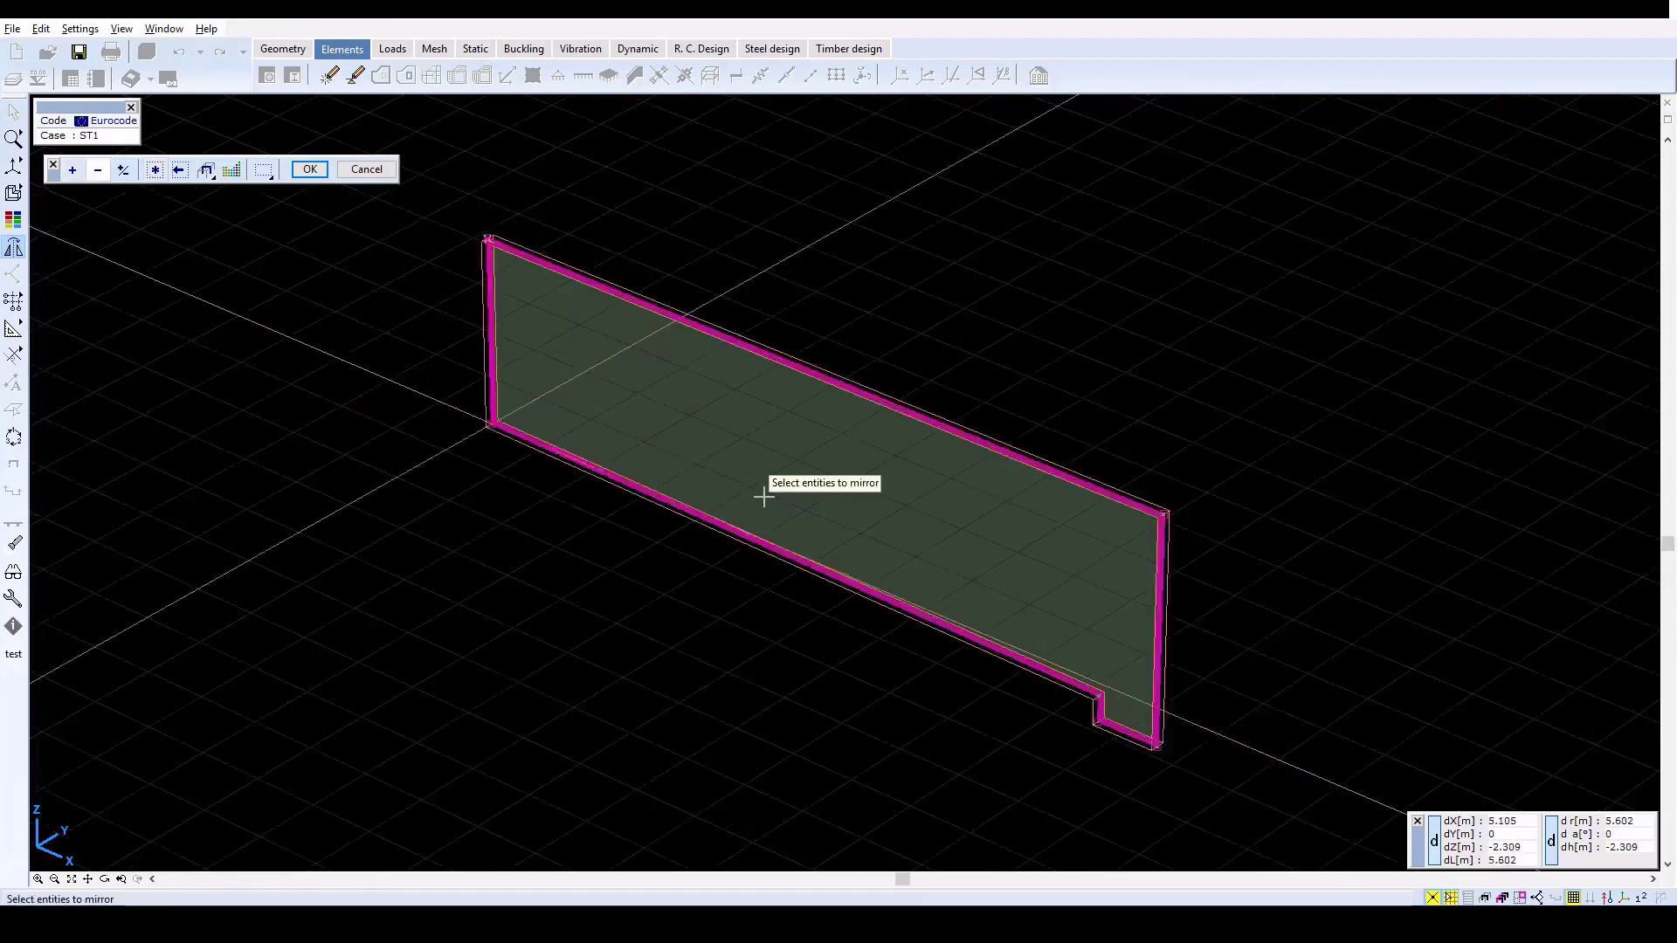
pyautogui.click(307, 171)
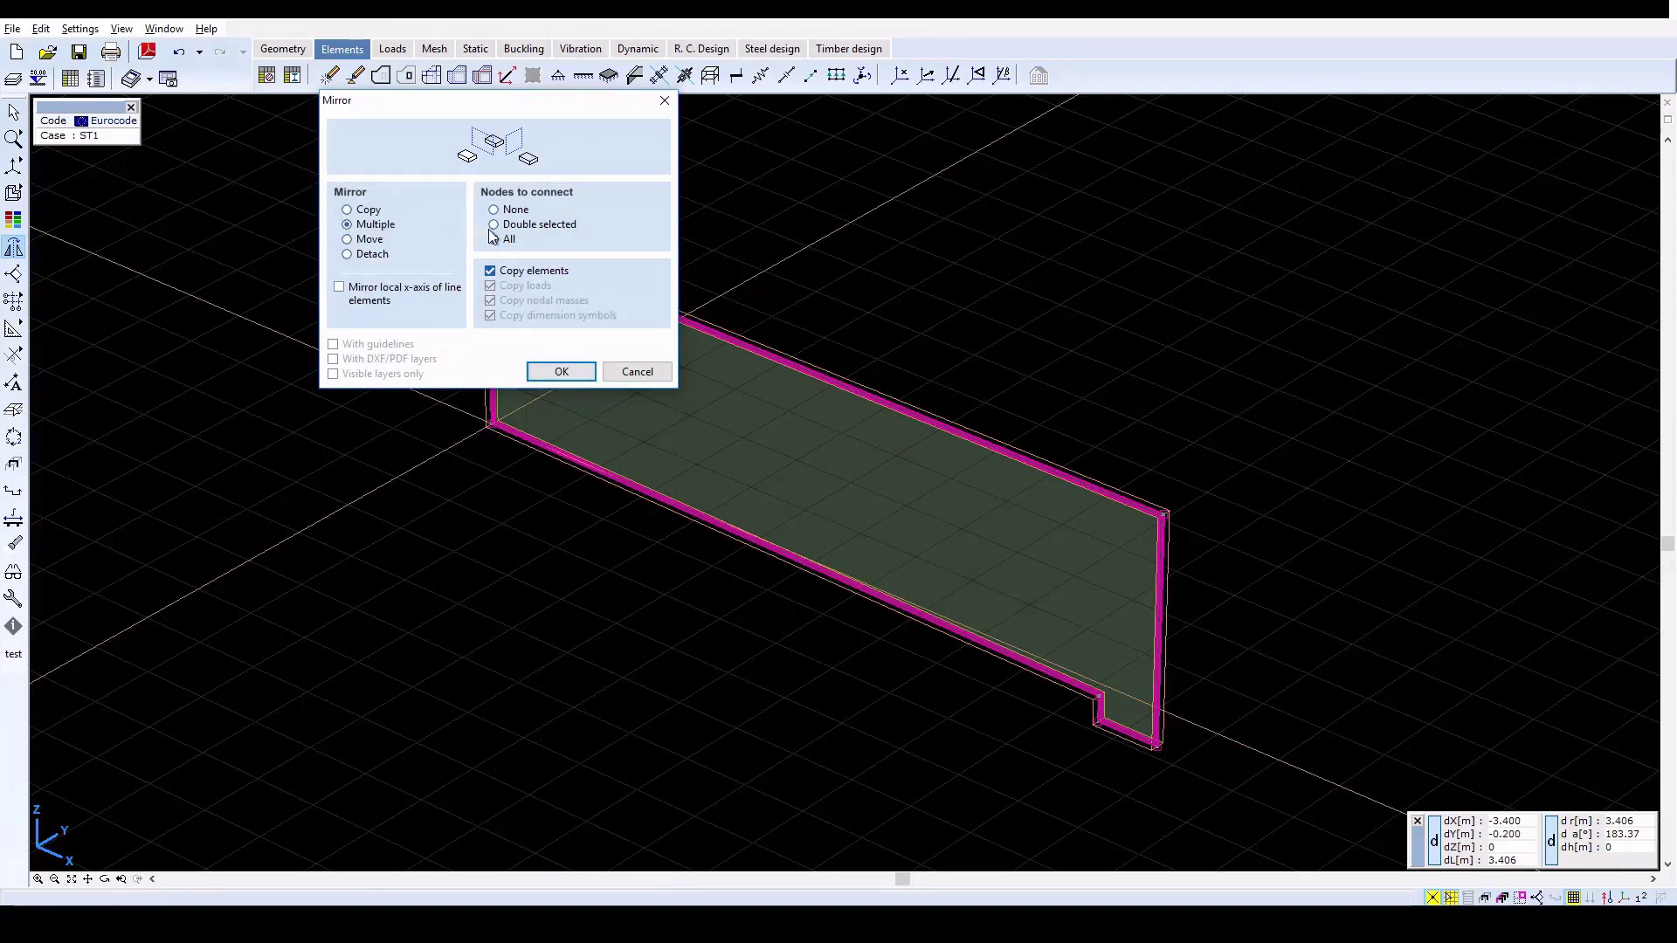
pyautogui.click(516, 271)
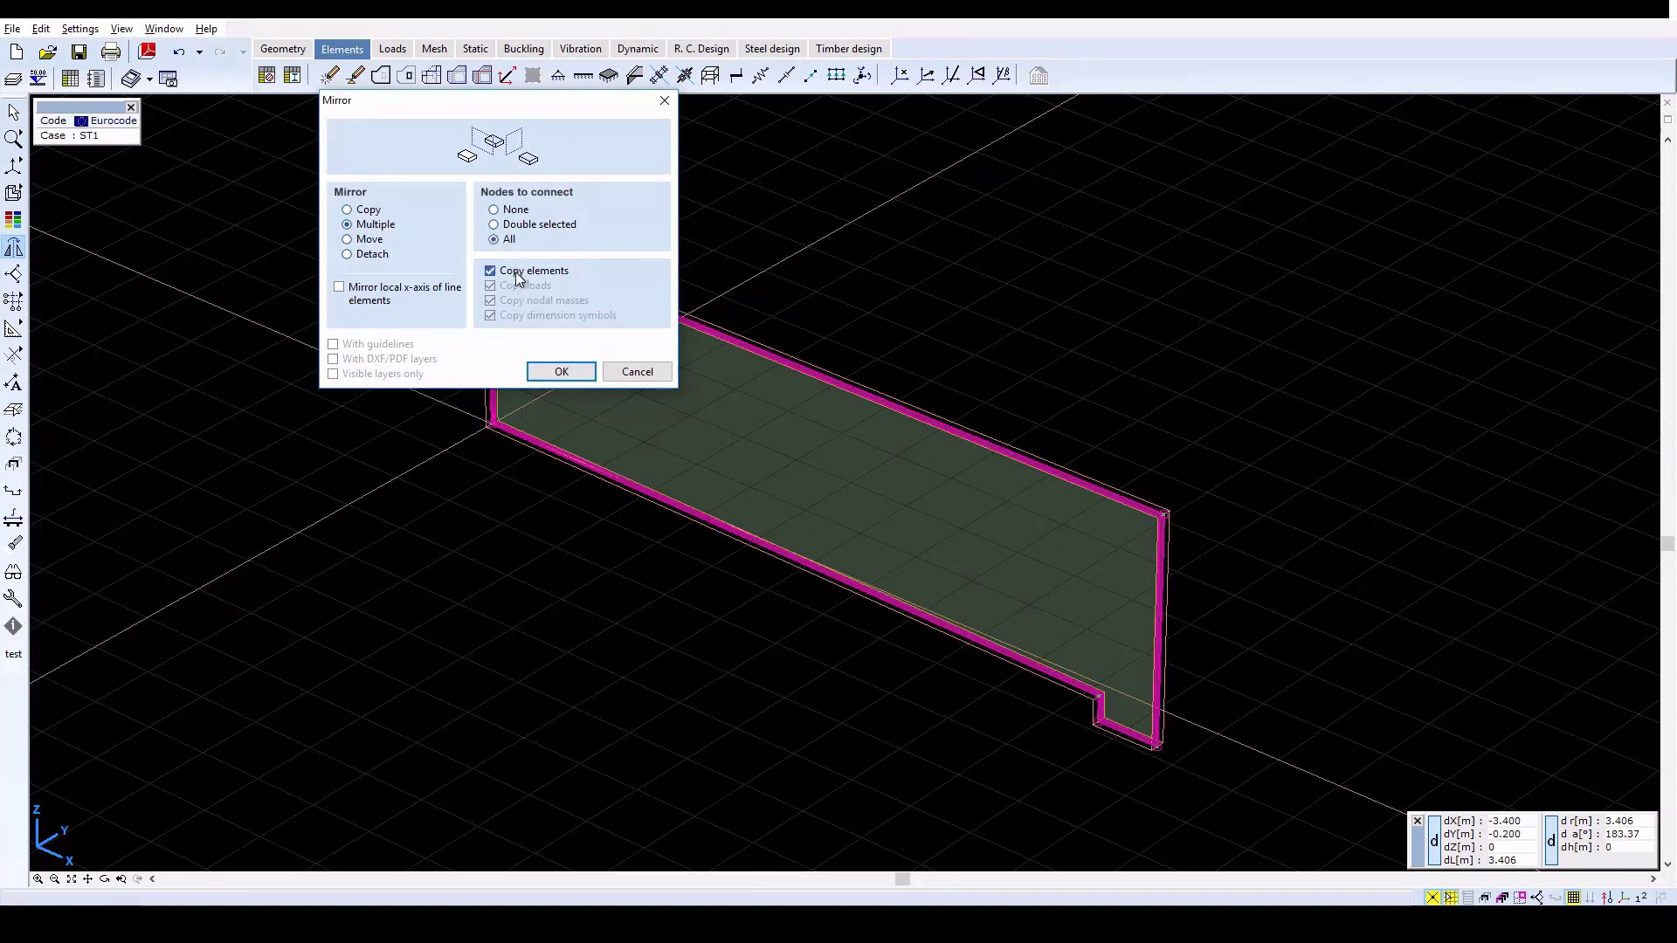
pyautogui.click(560, 373)
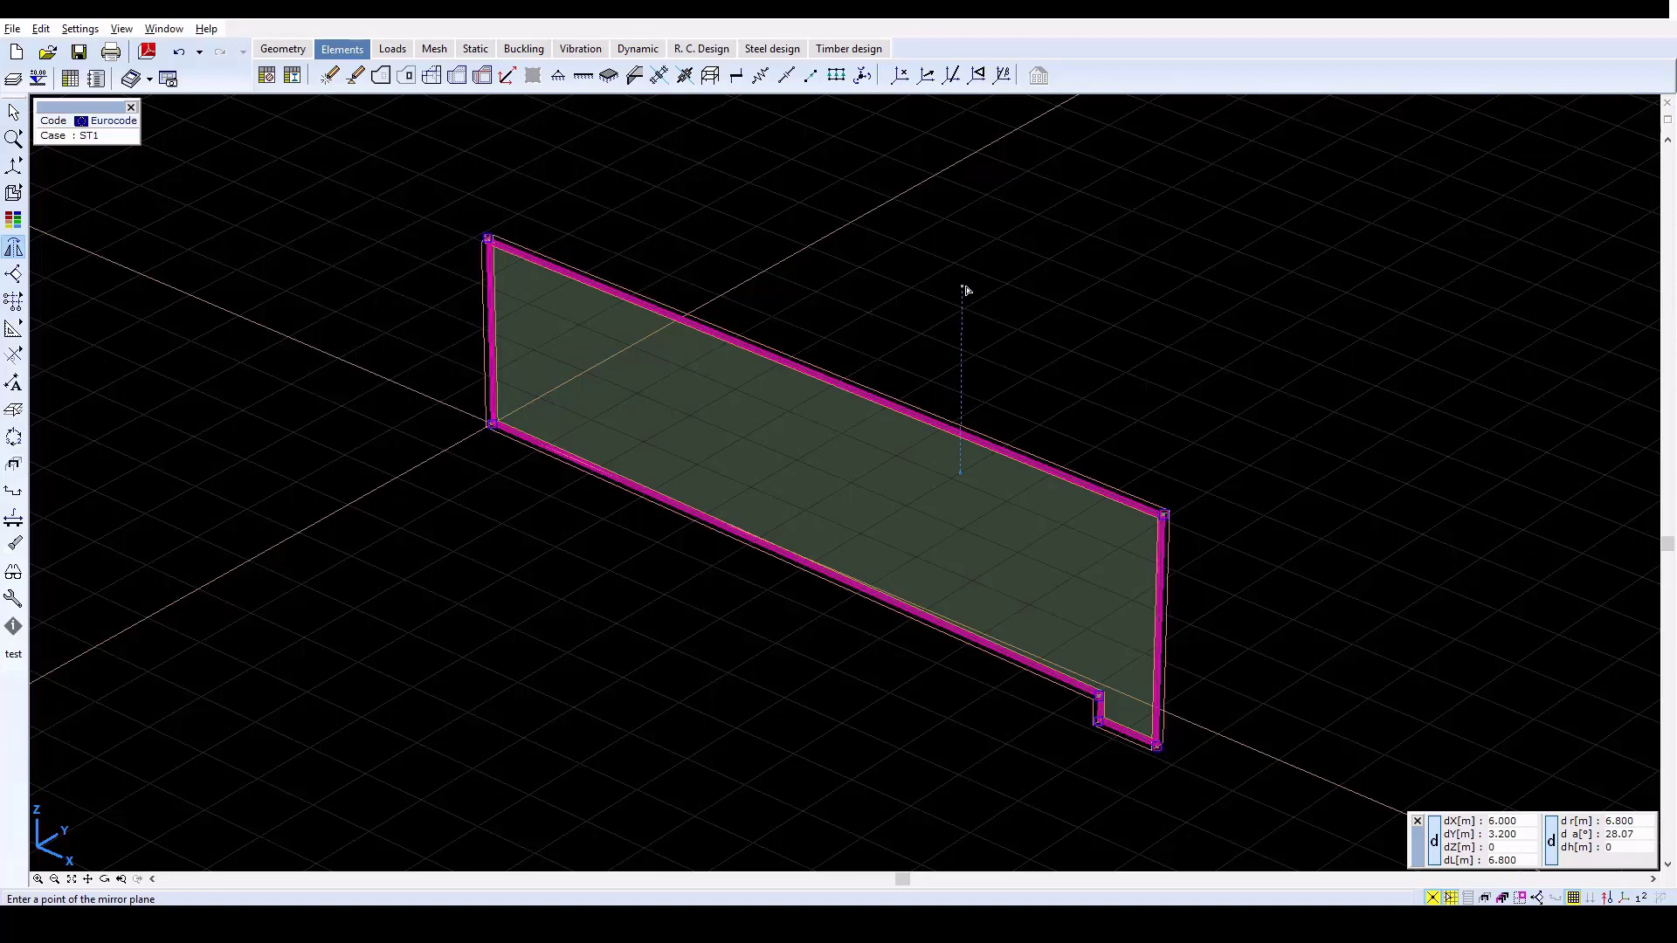
# Step: Define the mirror plane parallel to the X axis through relative point dX 12, dY 4, dZ 0 m and finish mirroring
pyautogui.write('x')
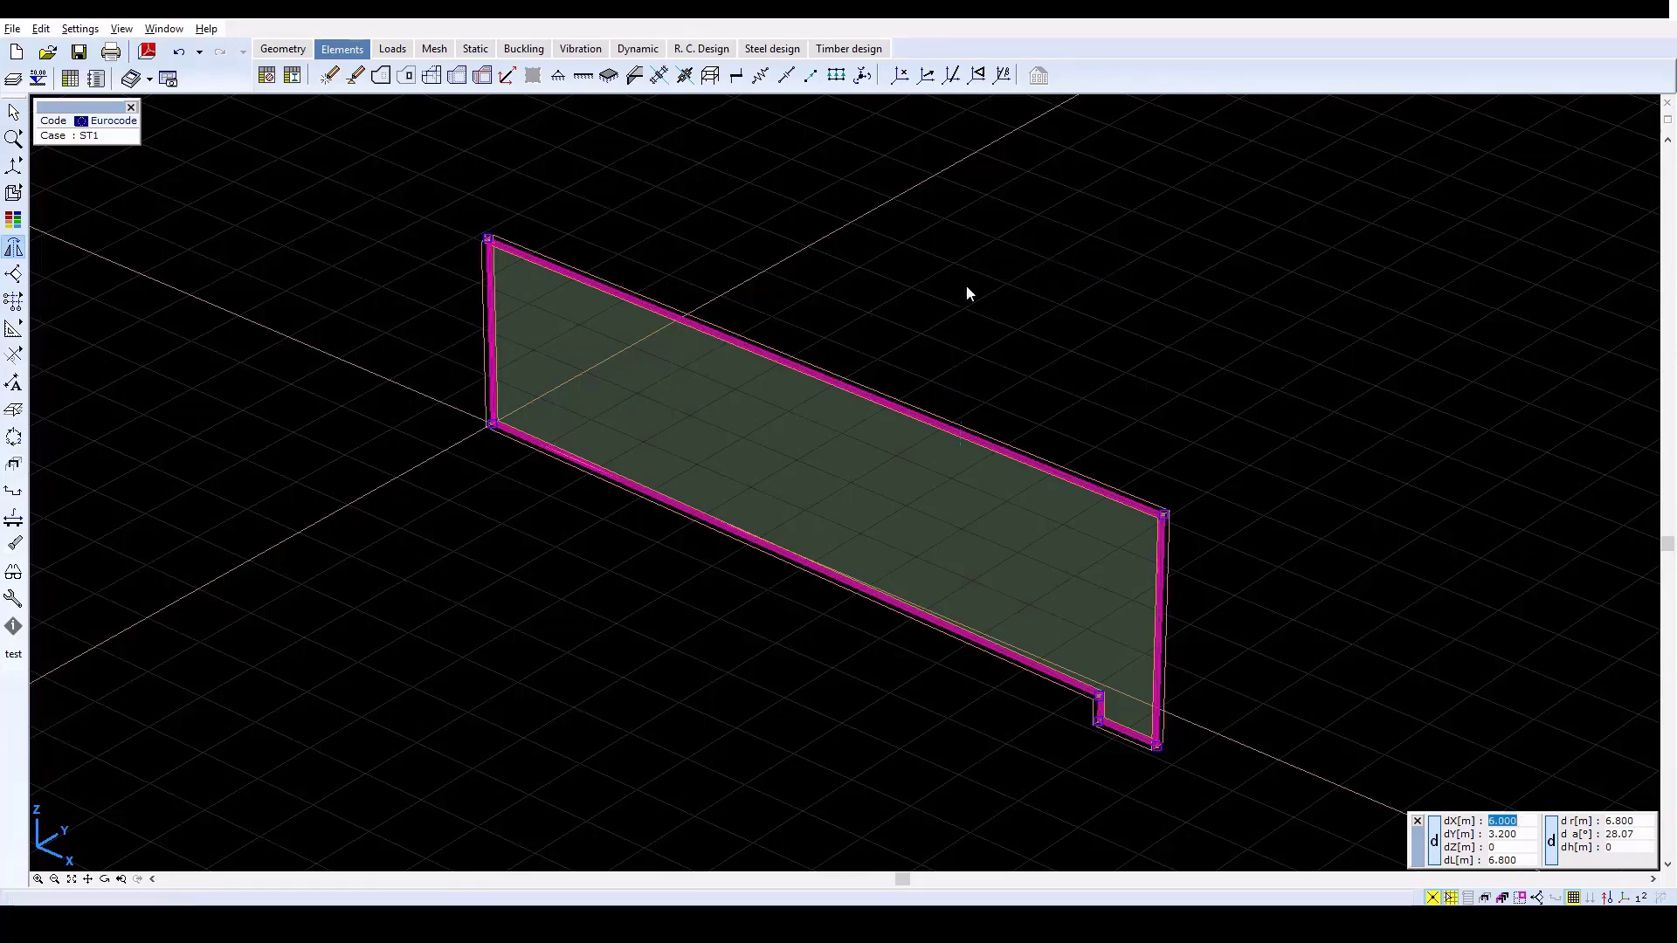
pyautogui.write('12y4z0')
pyautogui.press('Return')
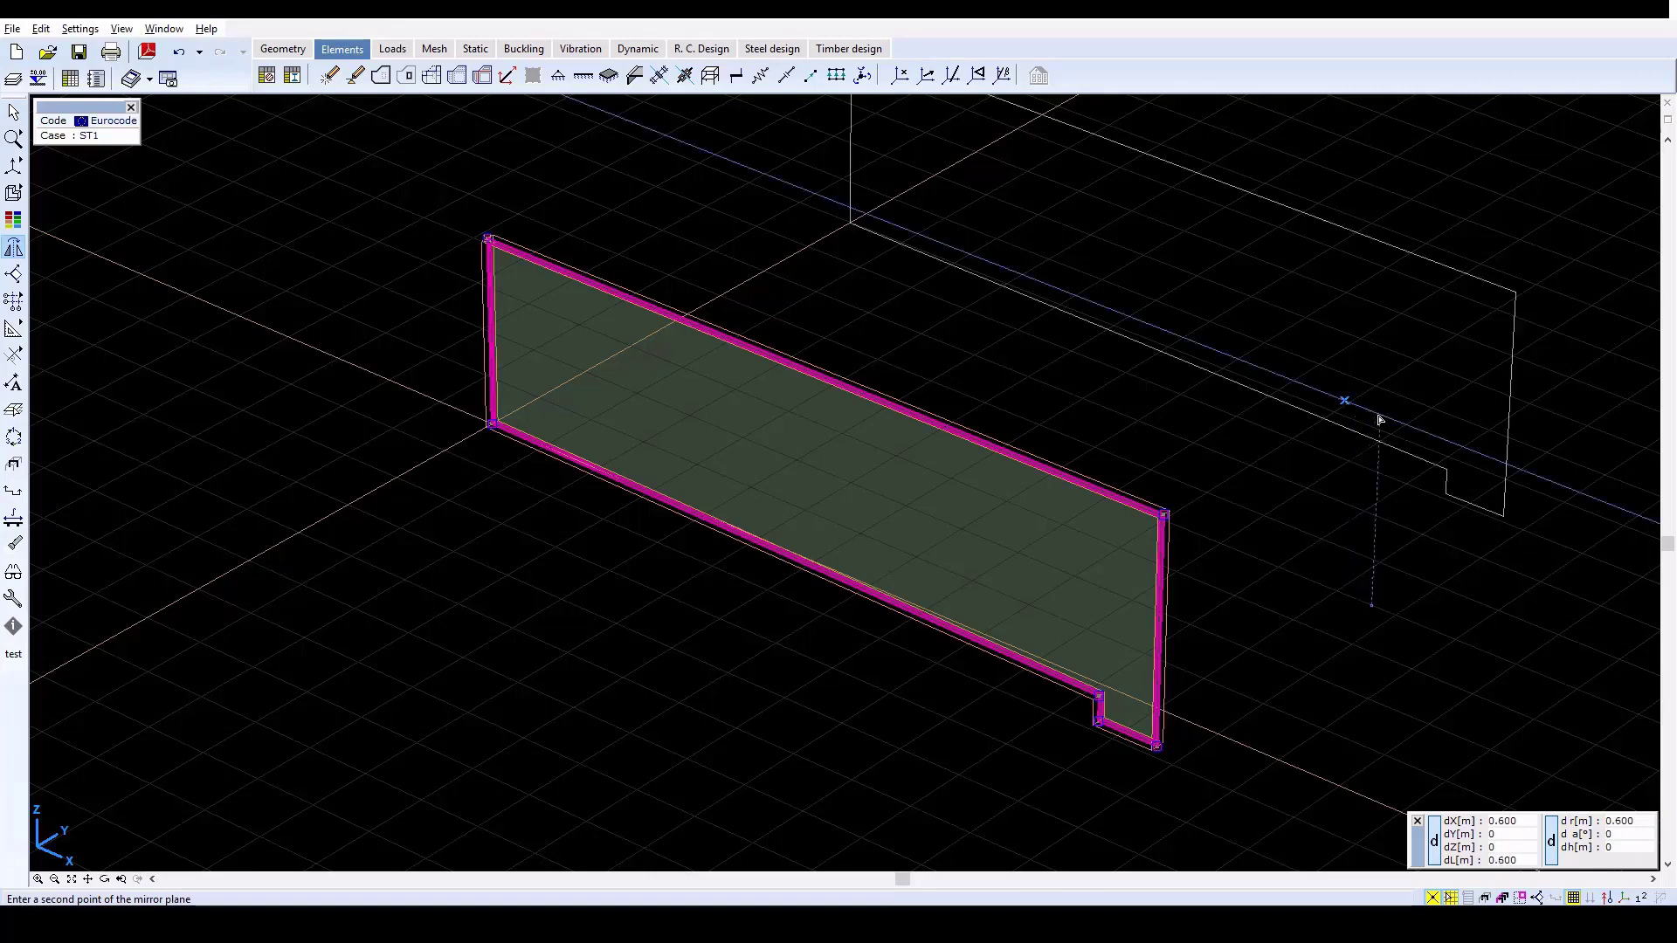
pyautogui.click(1430, 438)
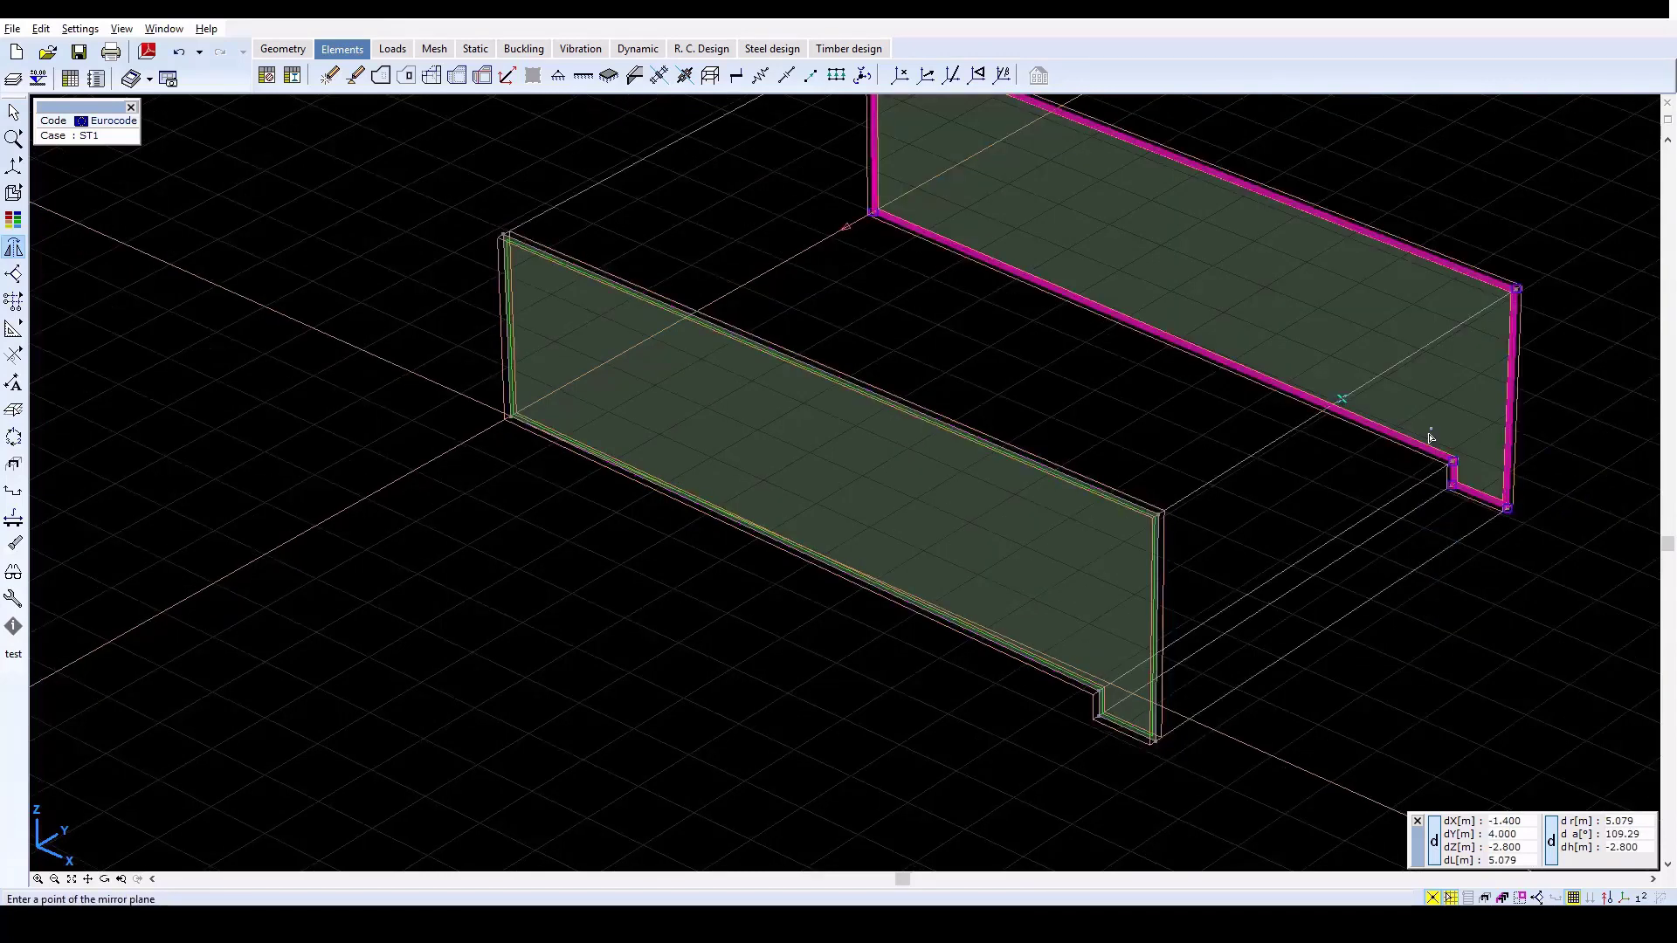
pyautogui.press('Escape')
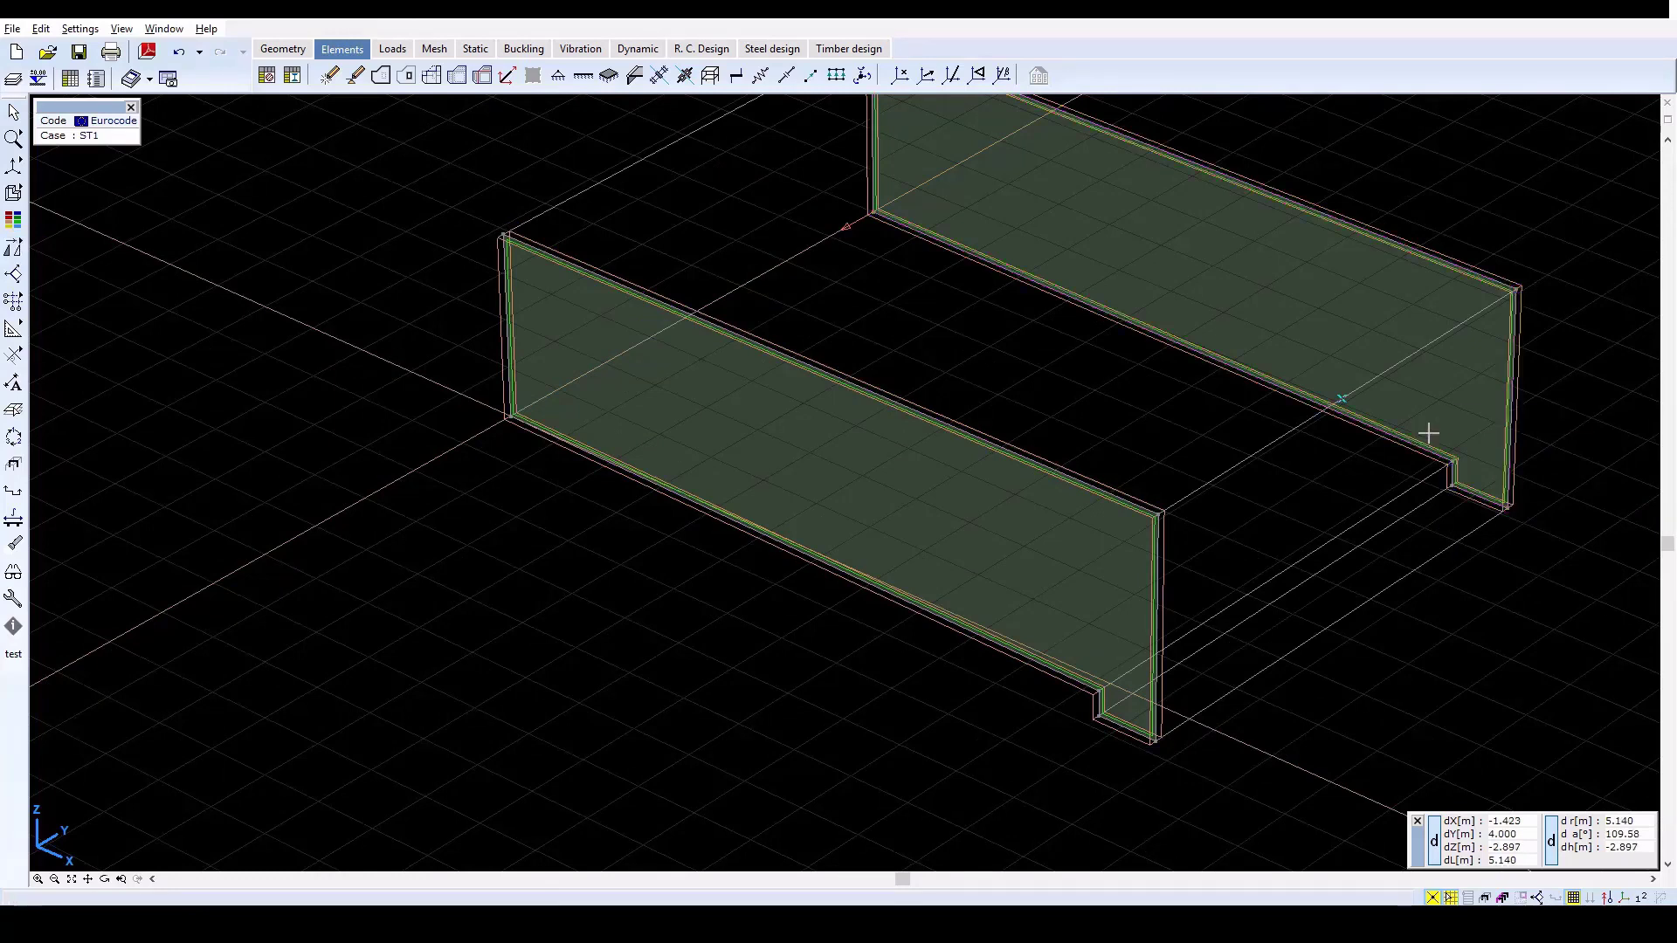
# Step: Fit both walls in the view and show node numbers
pyautogui.click(72, 879)
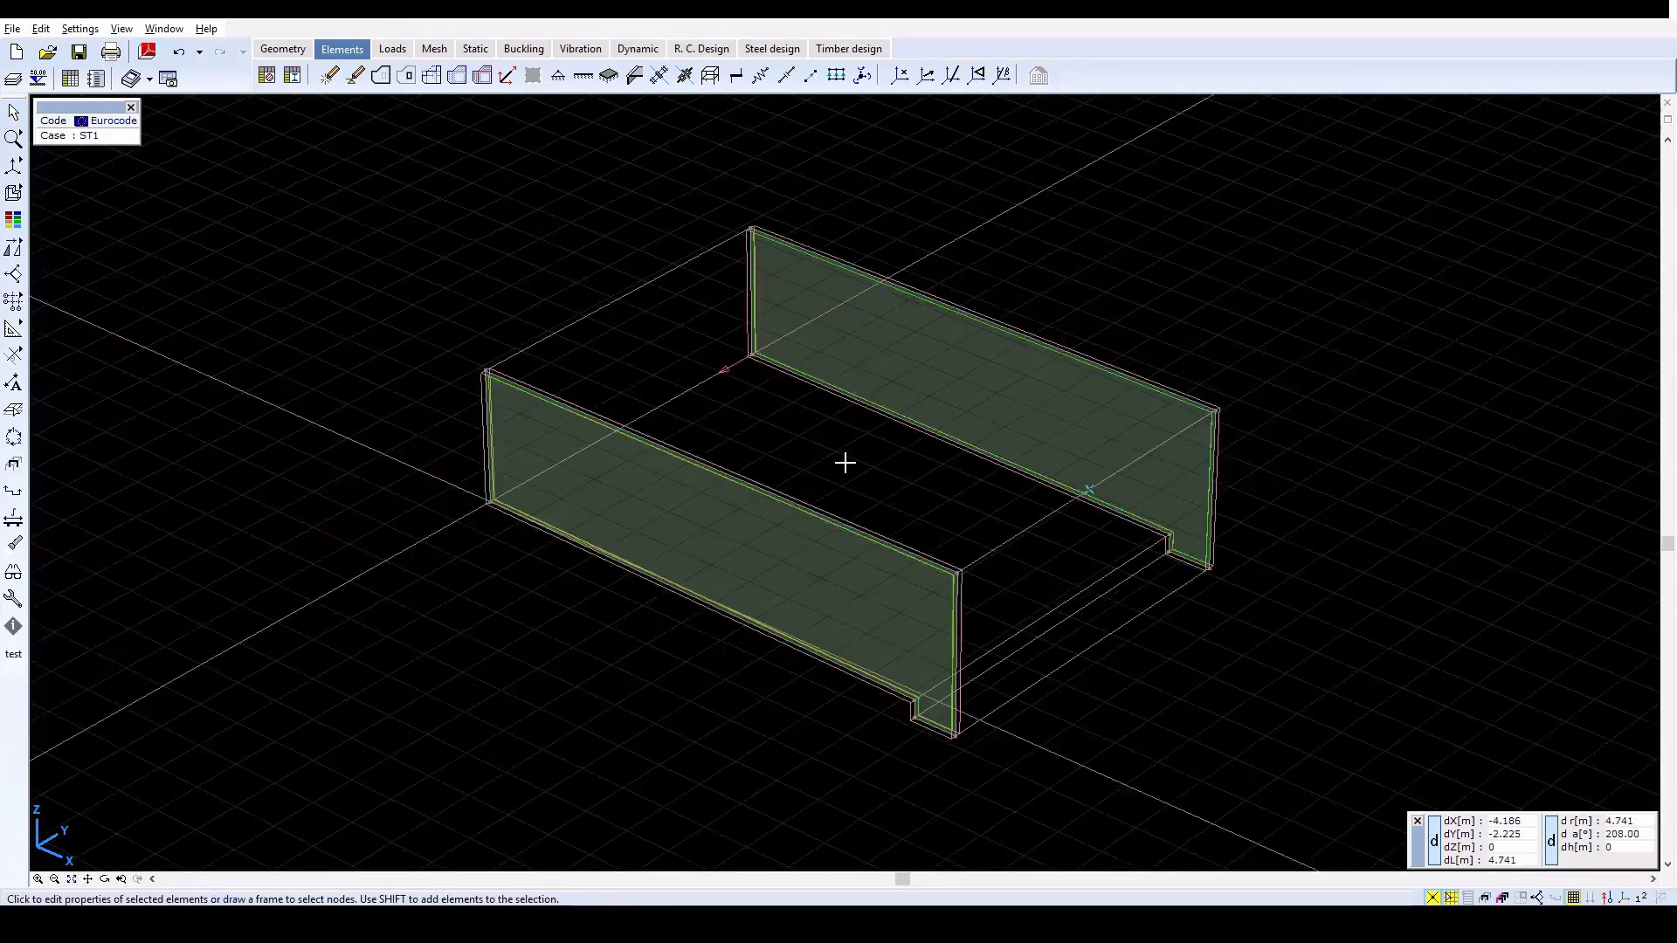
pyautogui.click(1641, 898)
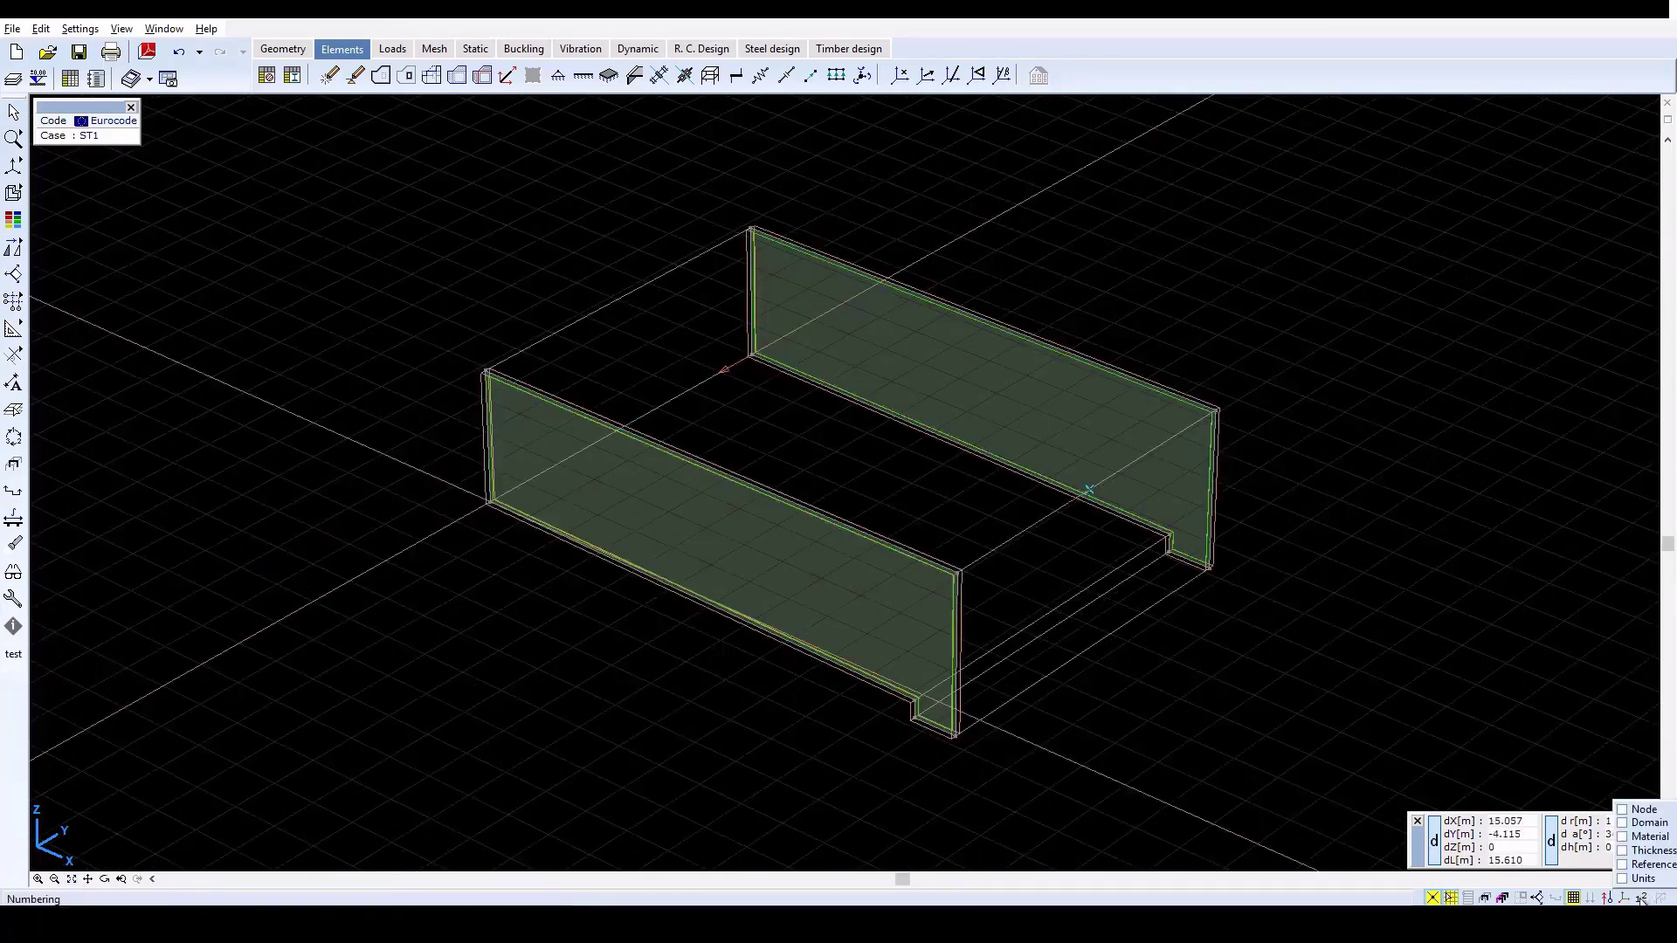
pyautogui.click(1622, 810)
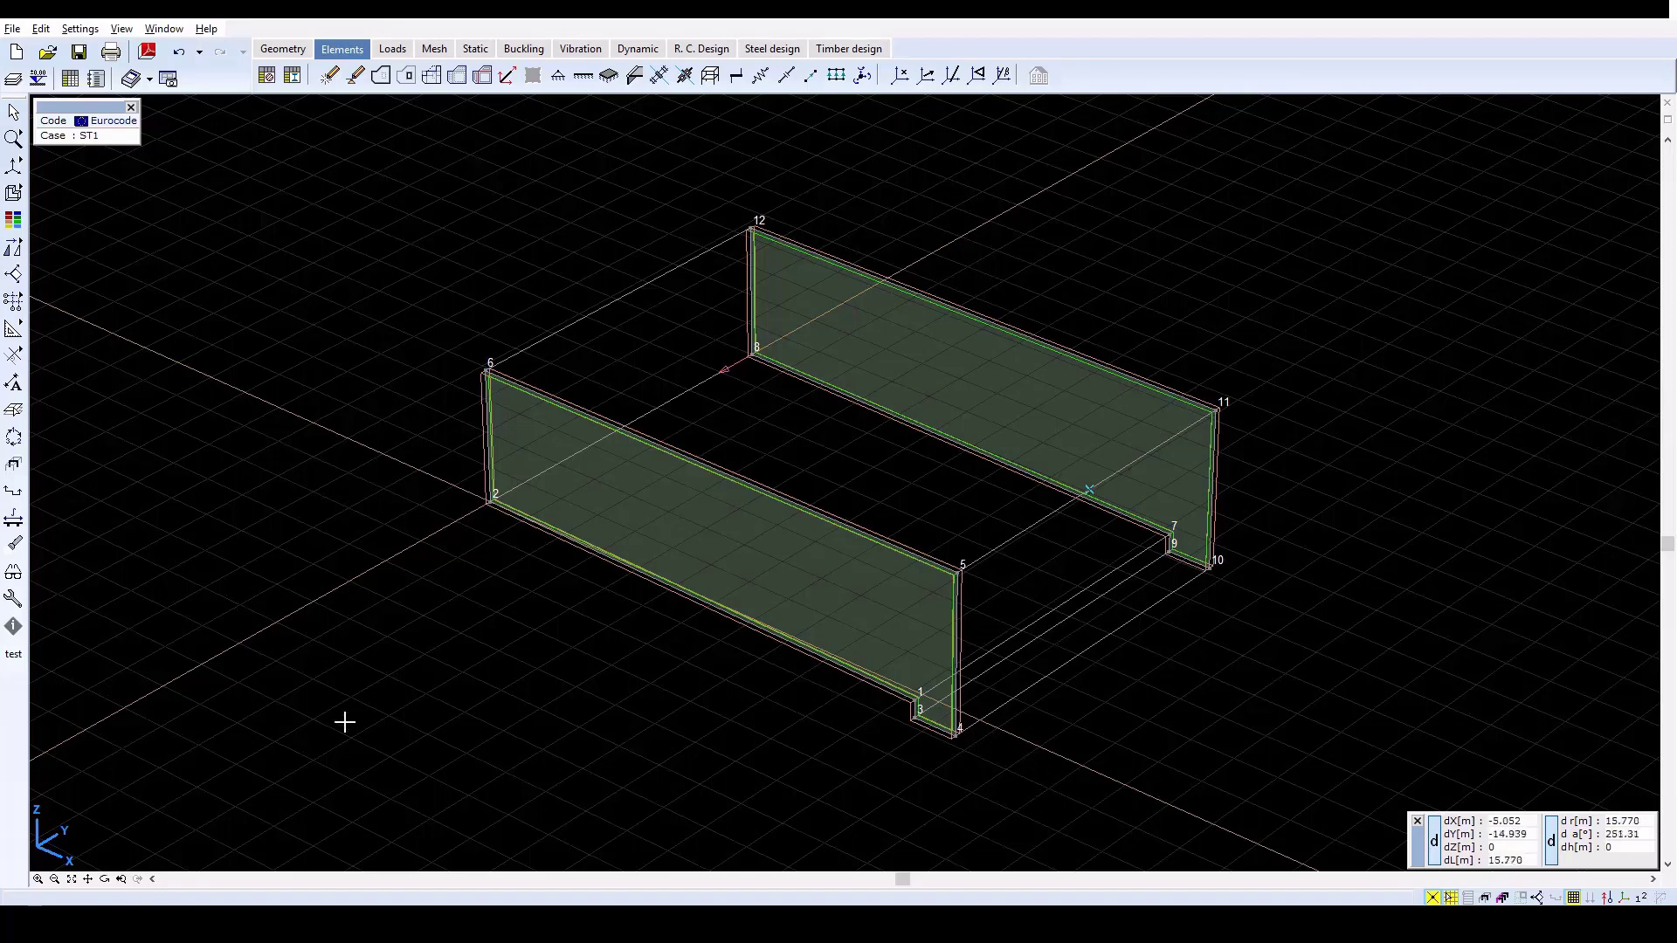
# Step: Move the front wall's bottom edge between nodes 3 and 4 down 0.2 m, with dX and dY at 0
pyautogui.moveTo(18, 165)
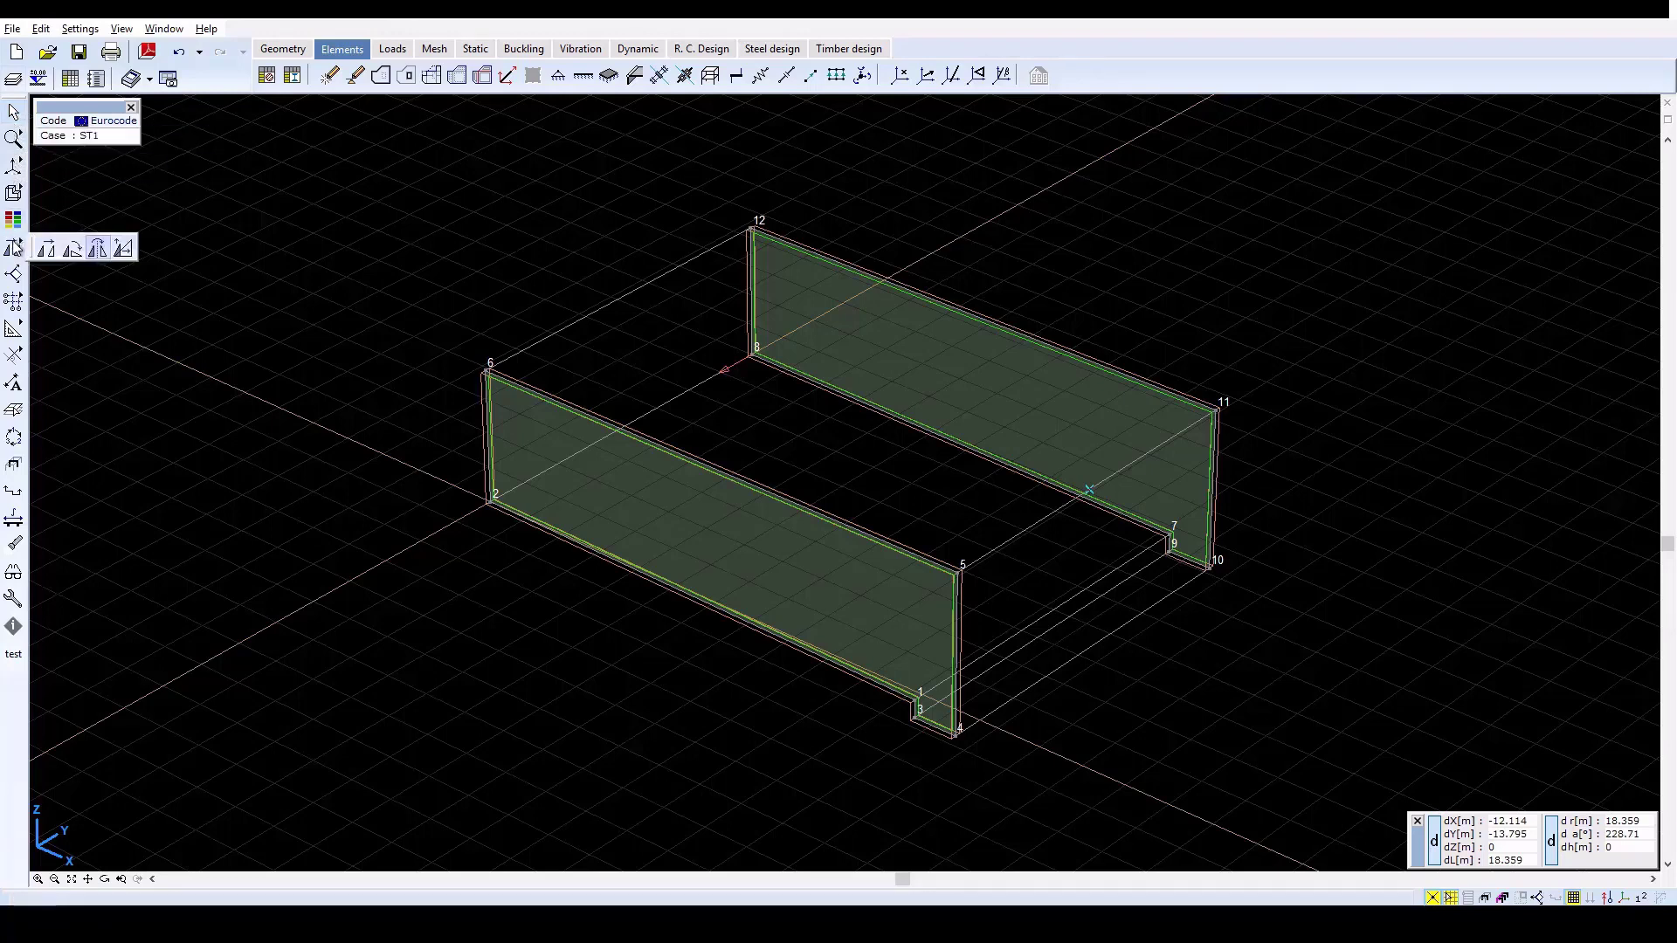
pyautogui.click(43, 245)
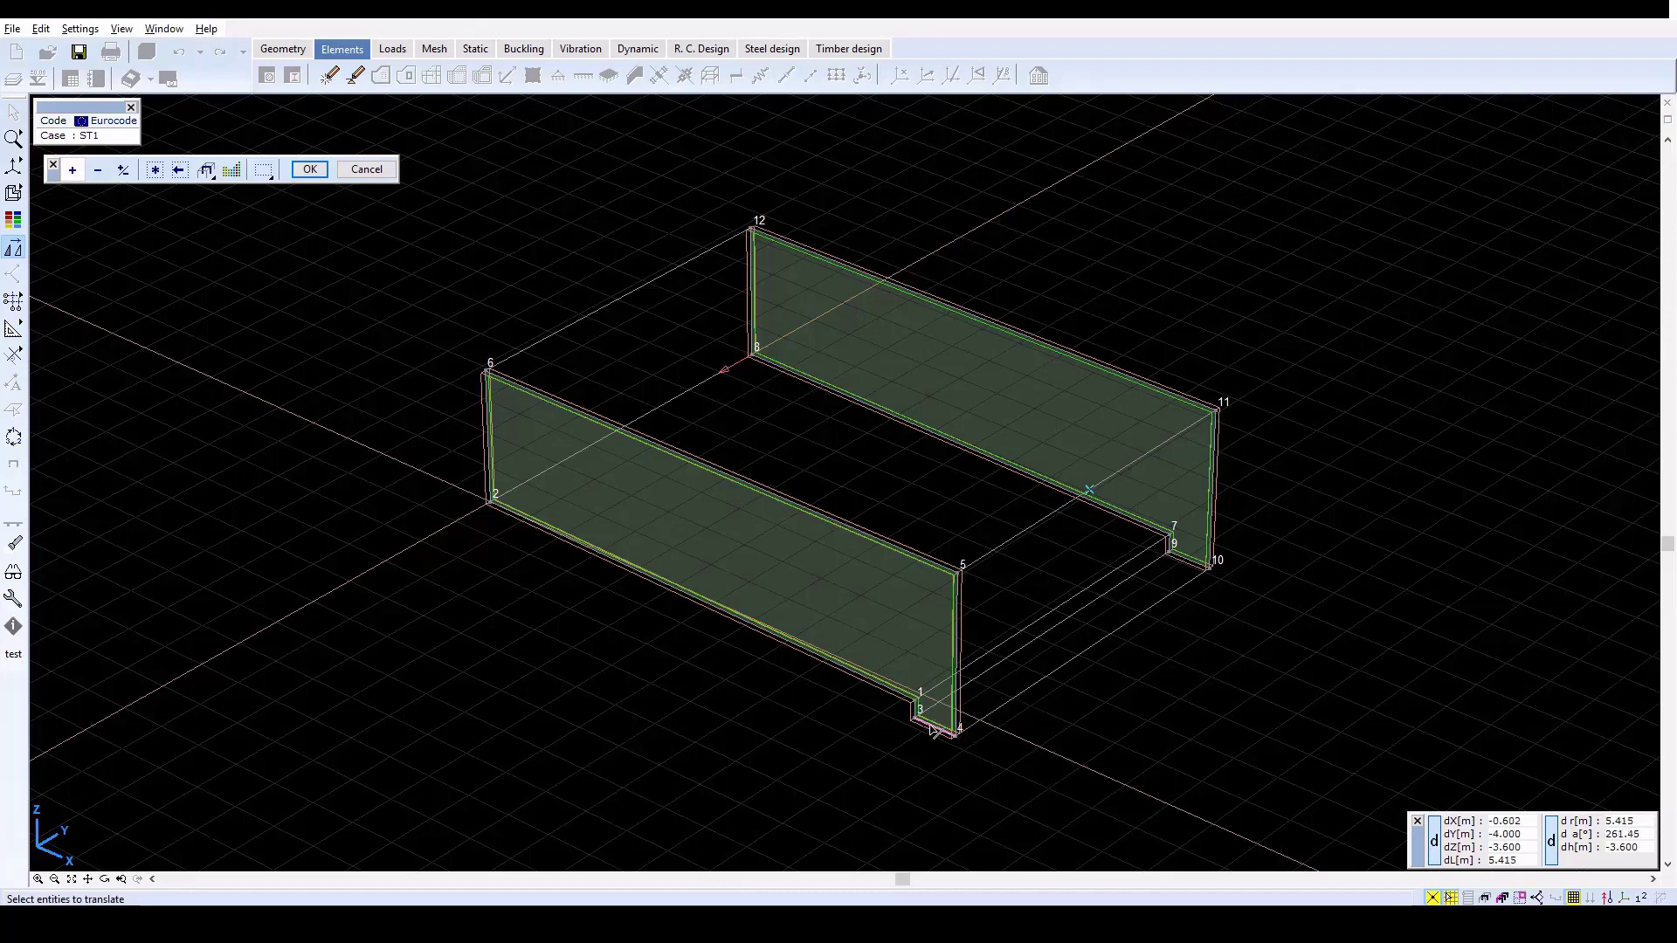
pyautogui.click(933, 728)
pyautogui.click(310, 170)
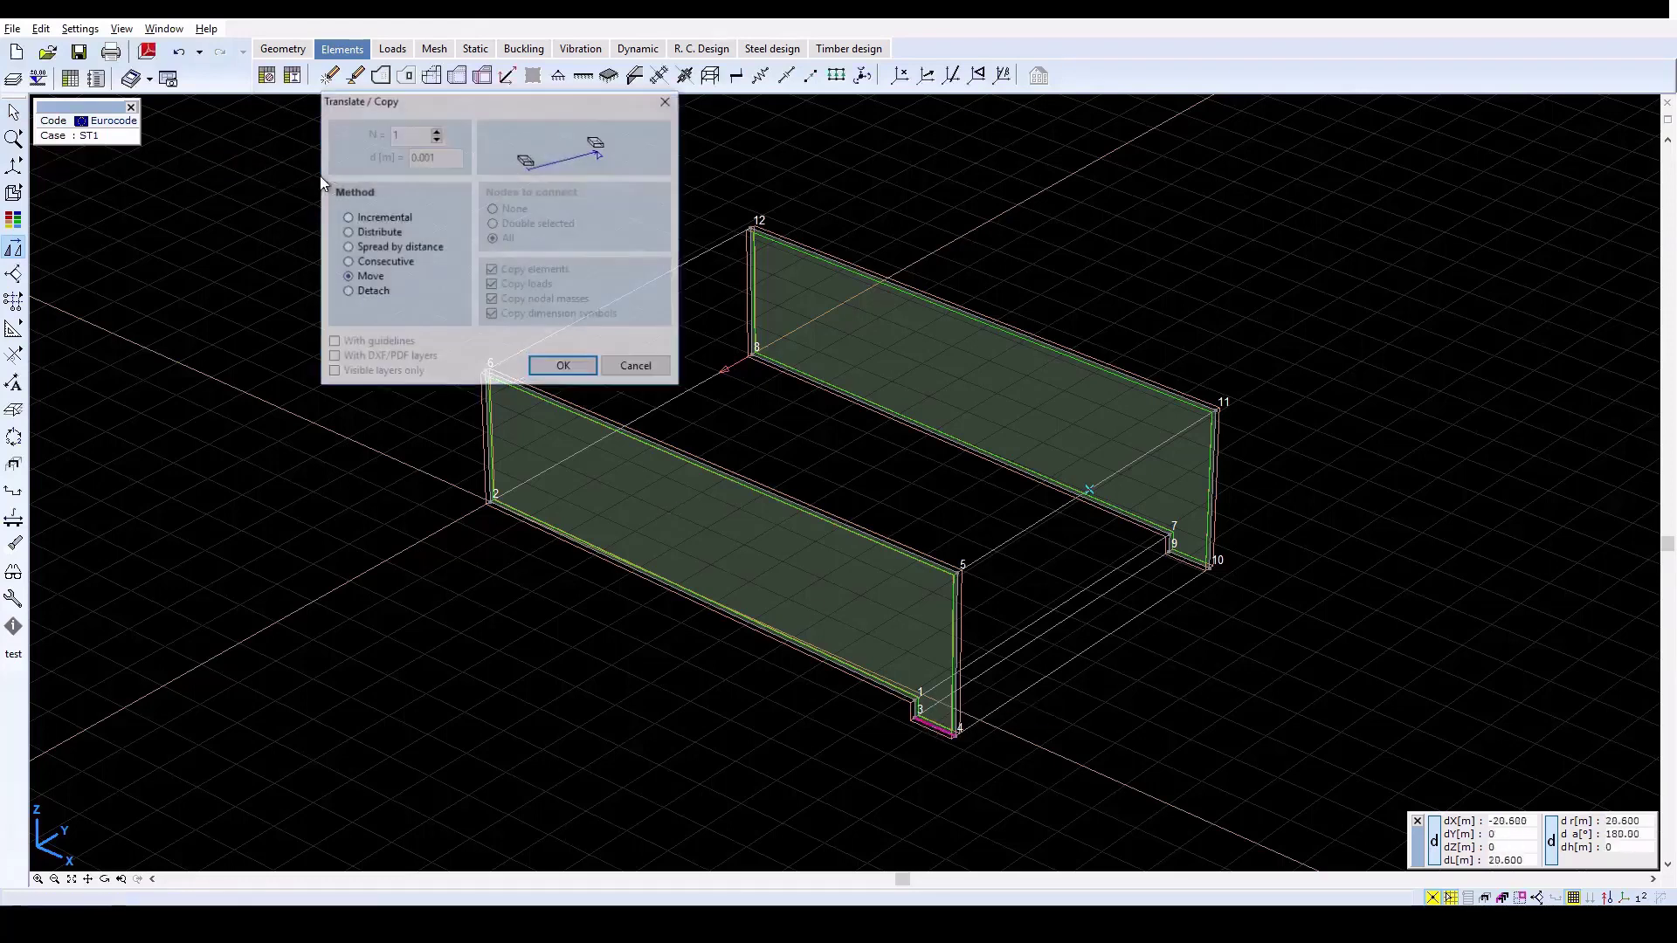
pyautogui.click(564, 367)
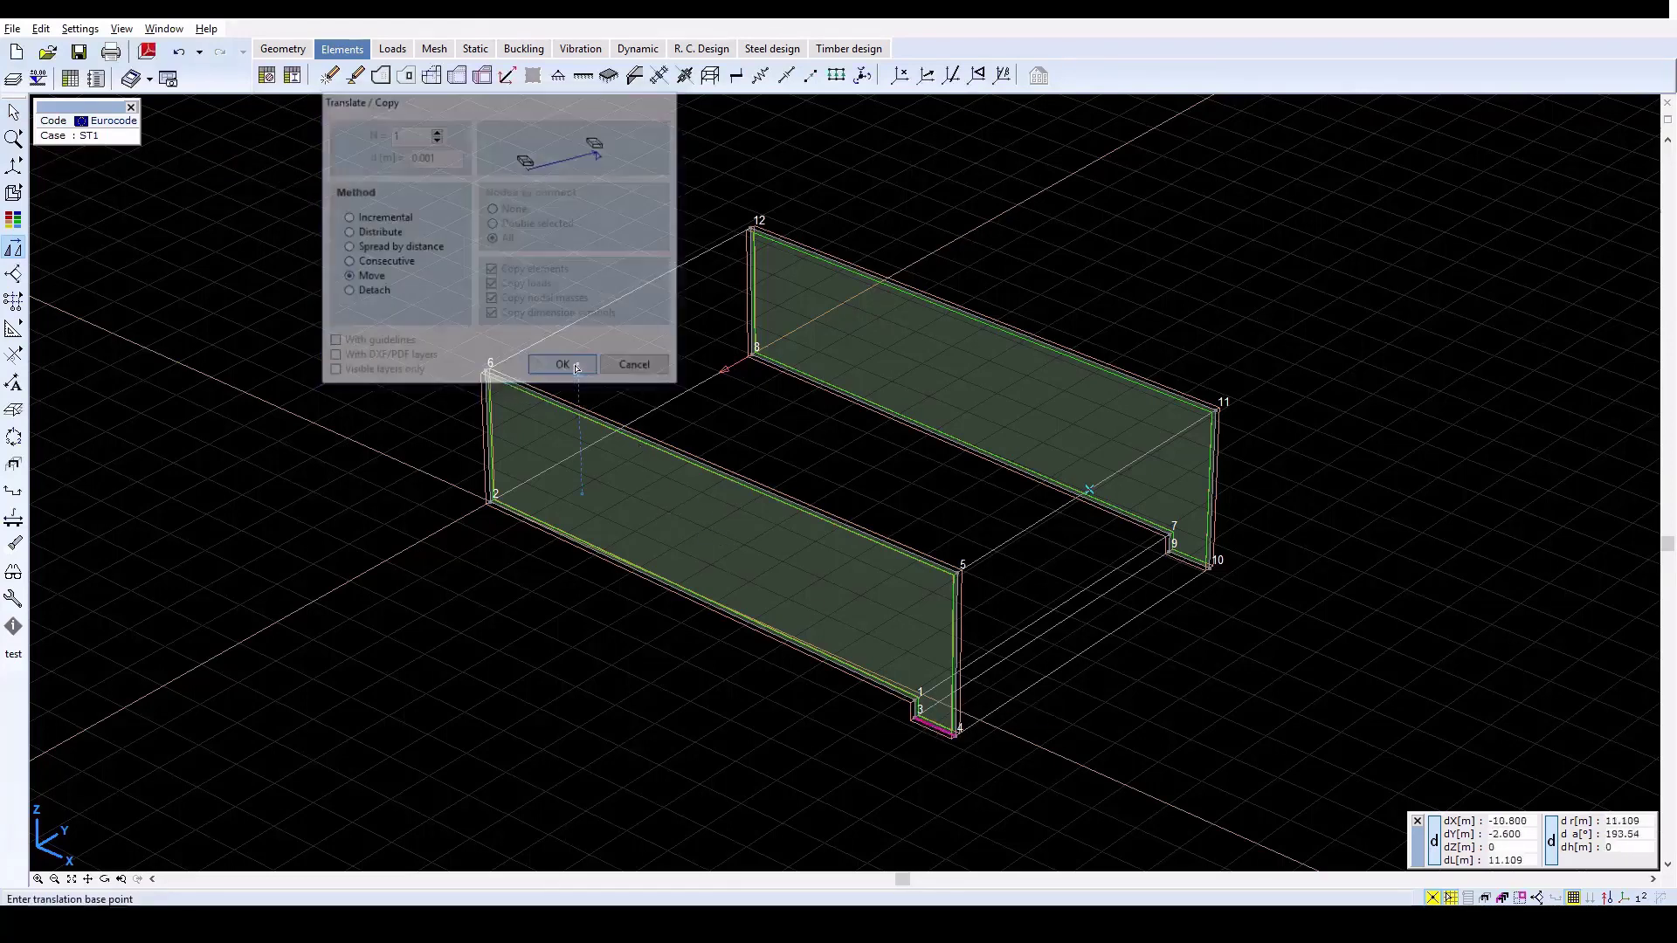
pyautogui.click(958, 738)
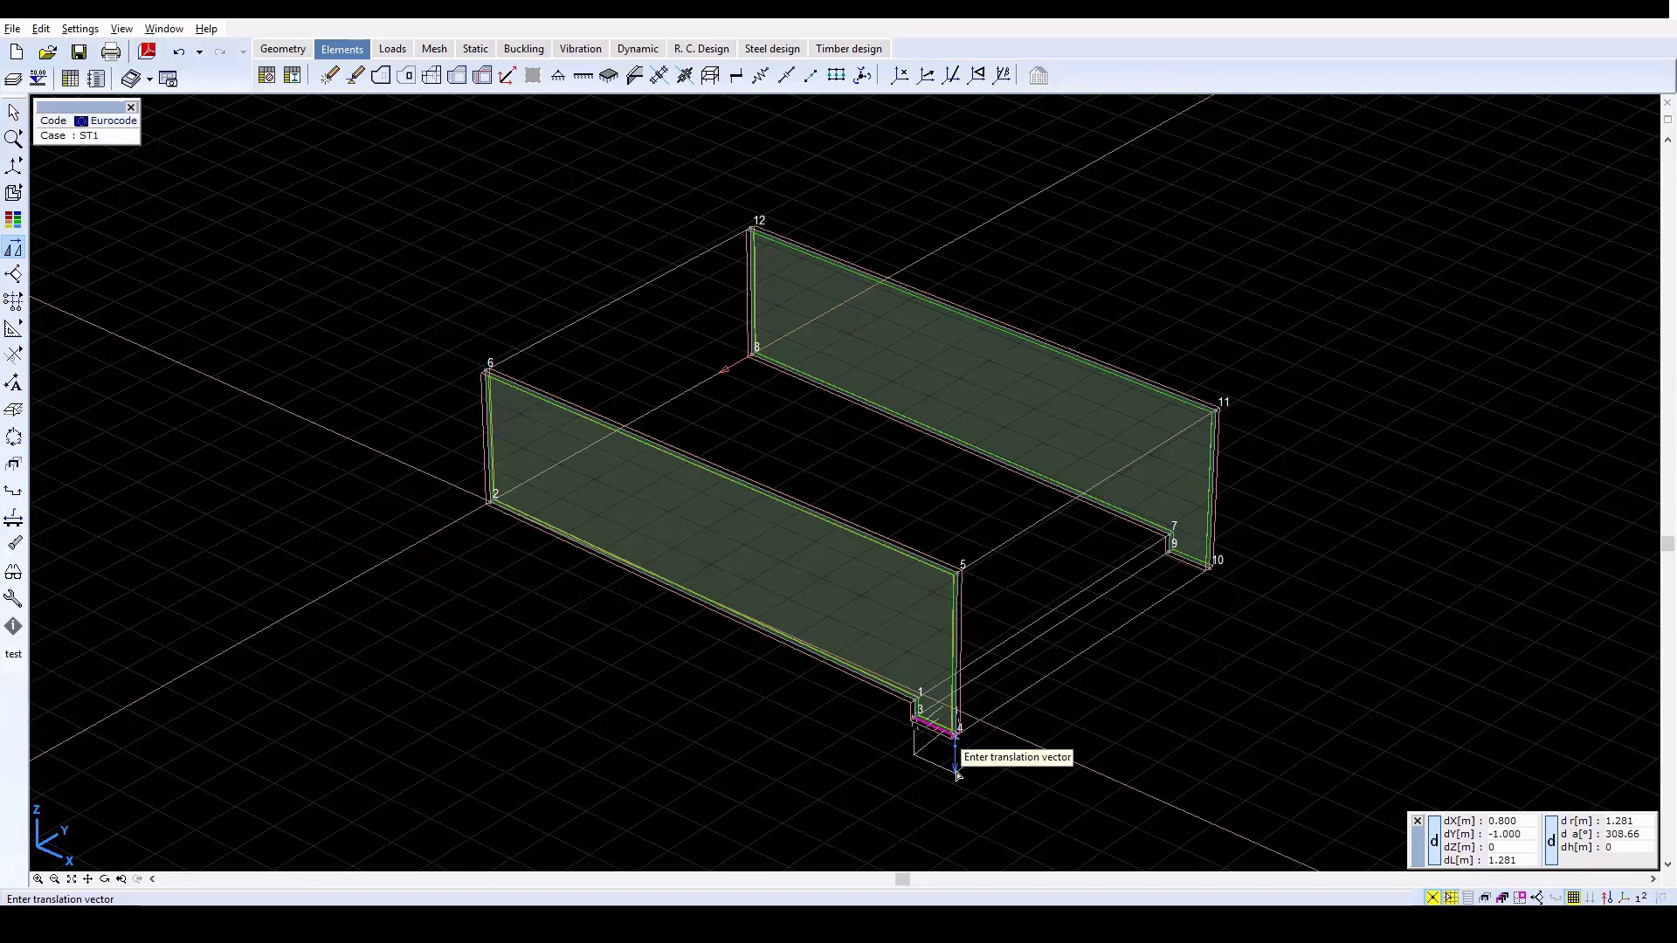
pyautogui.write('x')
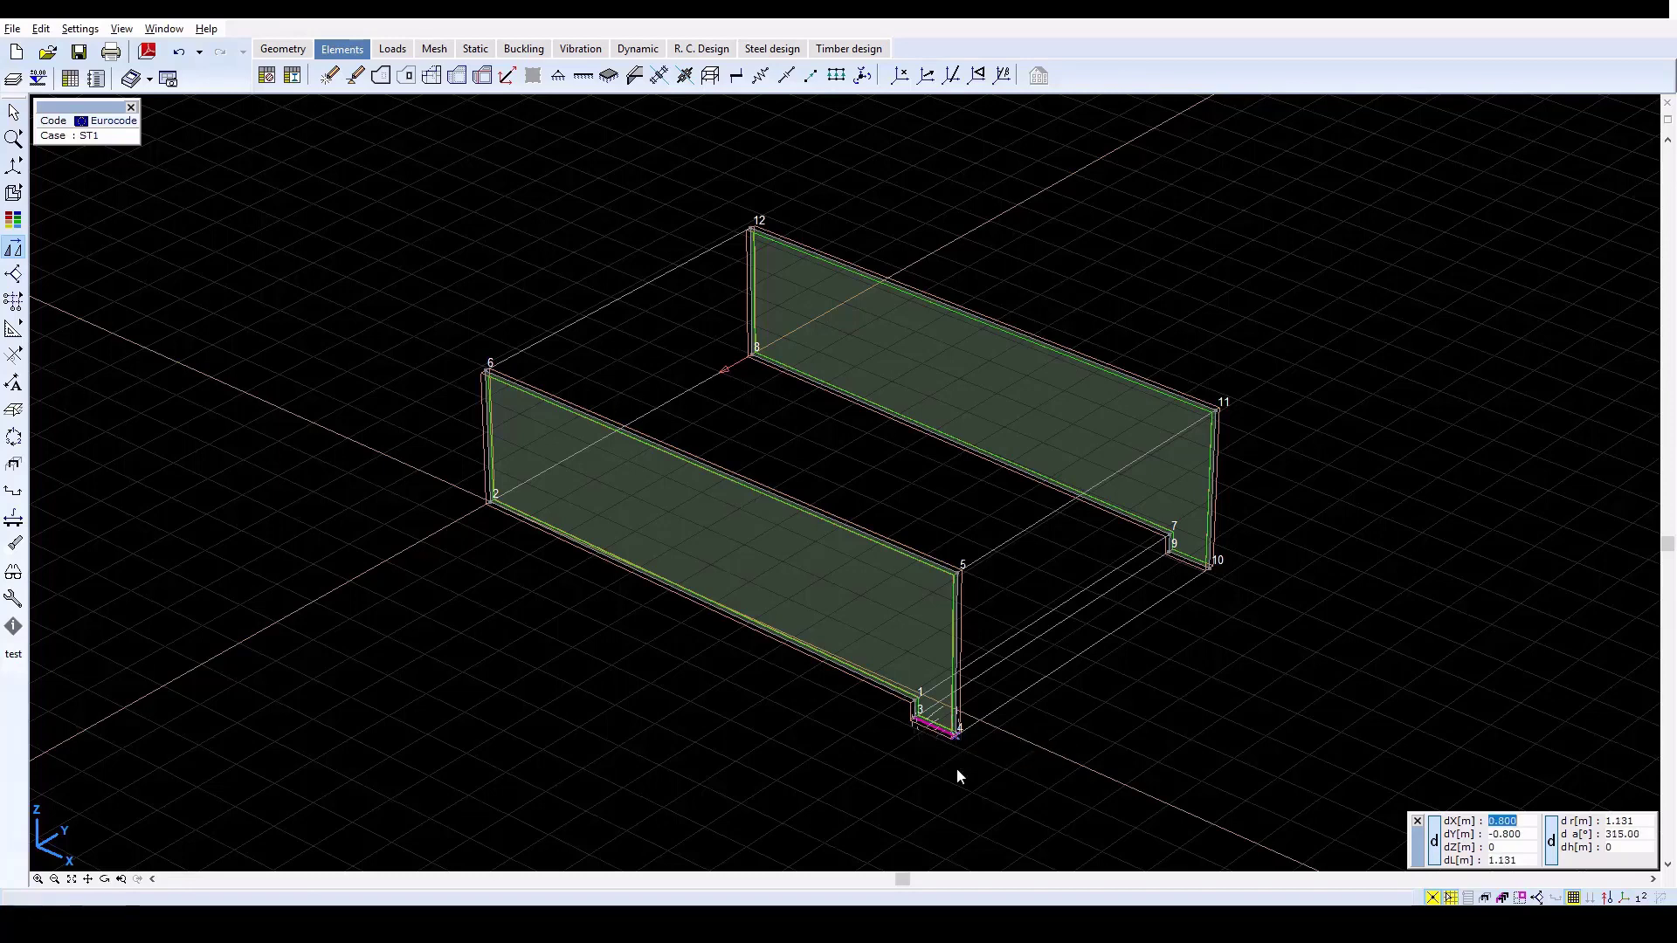
pyautogui.write('0y0')
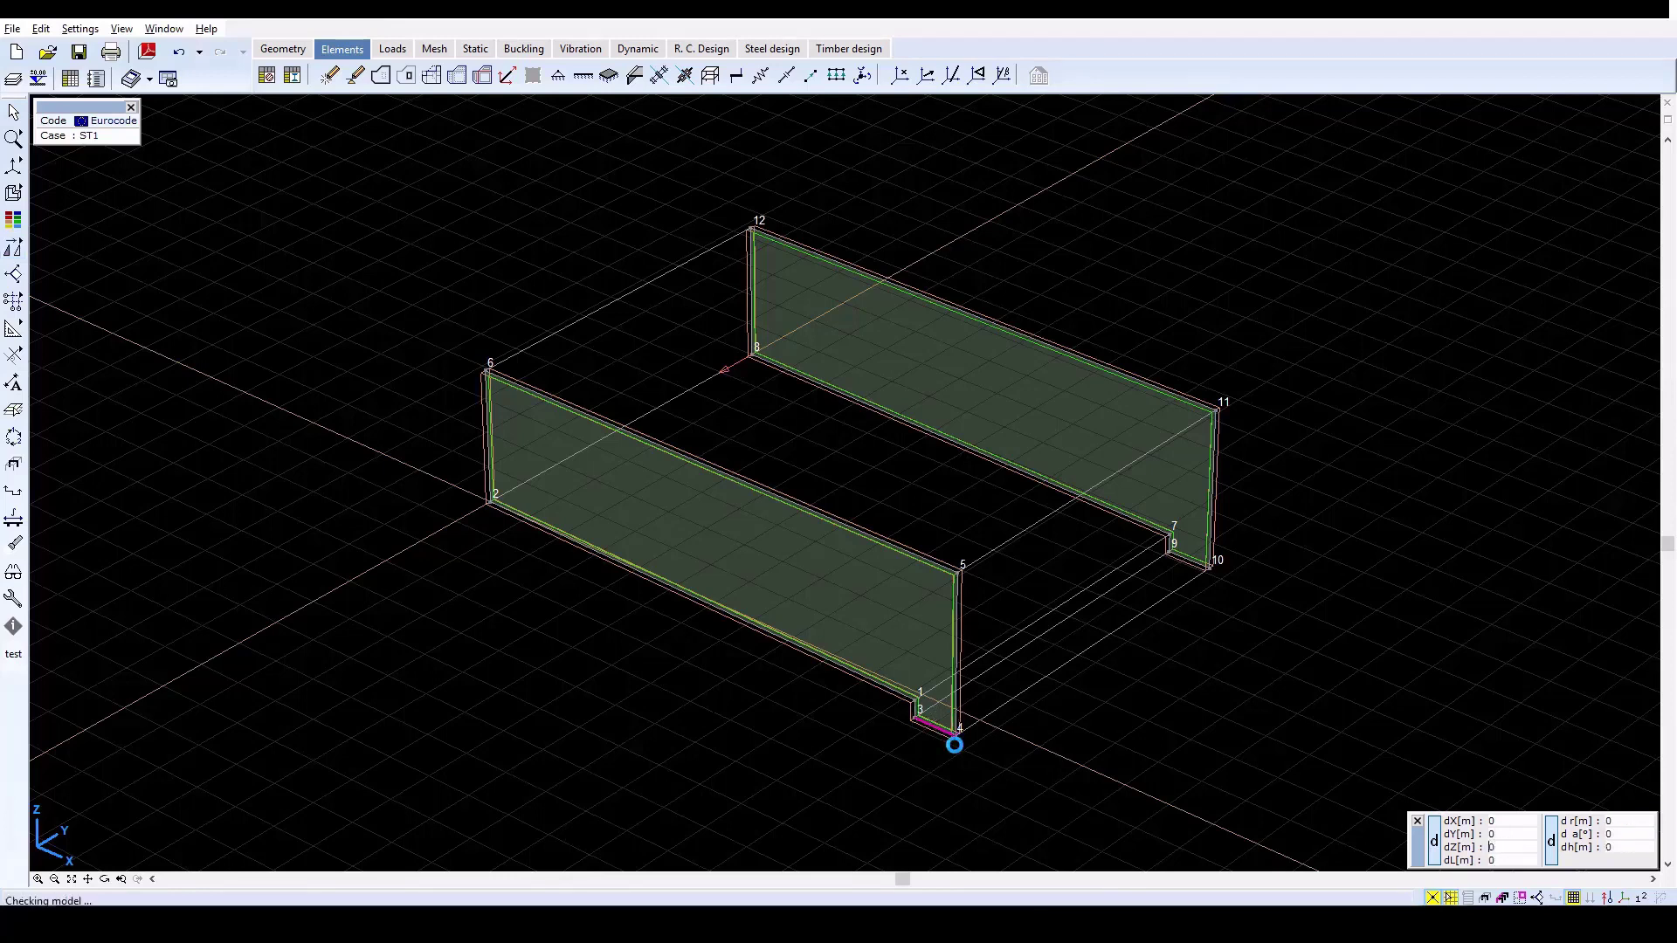
pyautogui.press('Return')
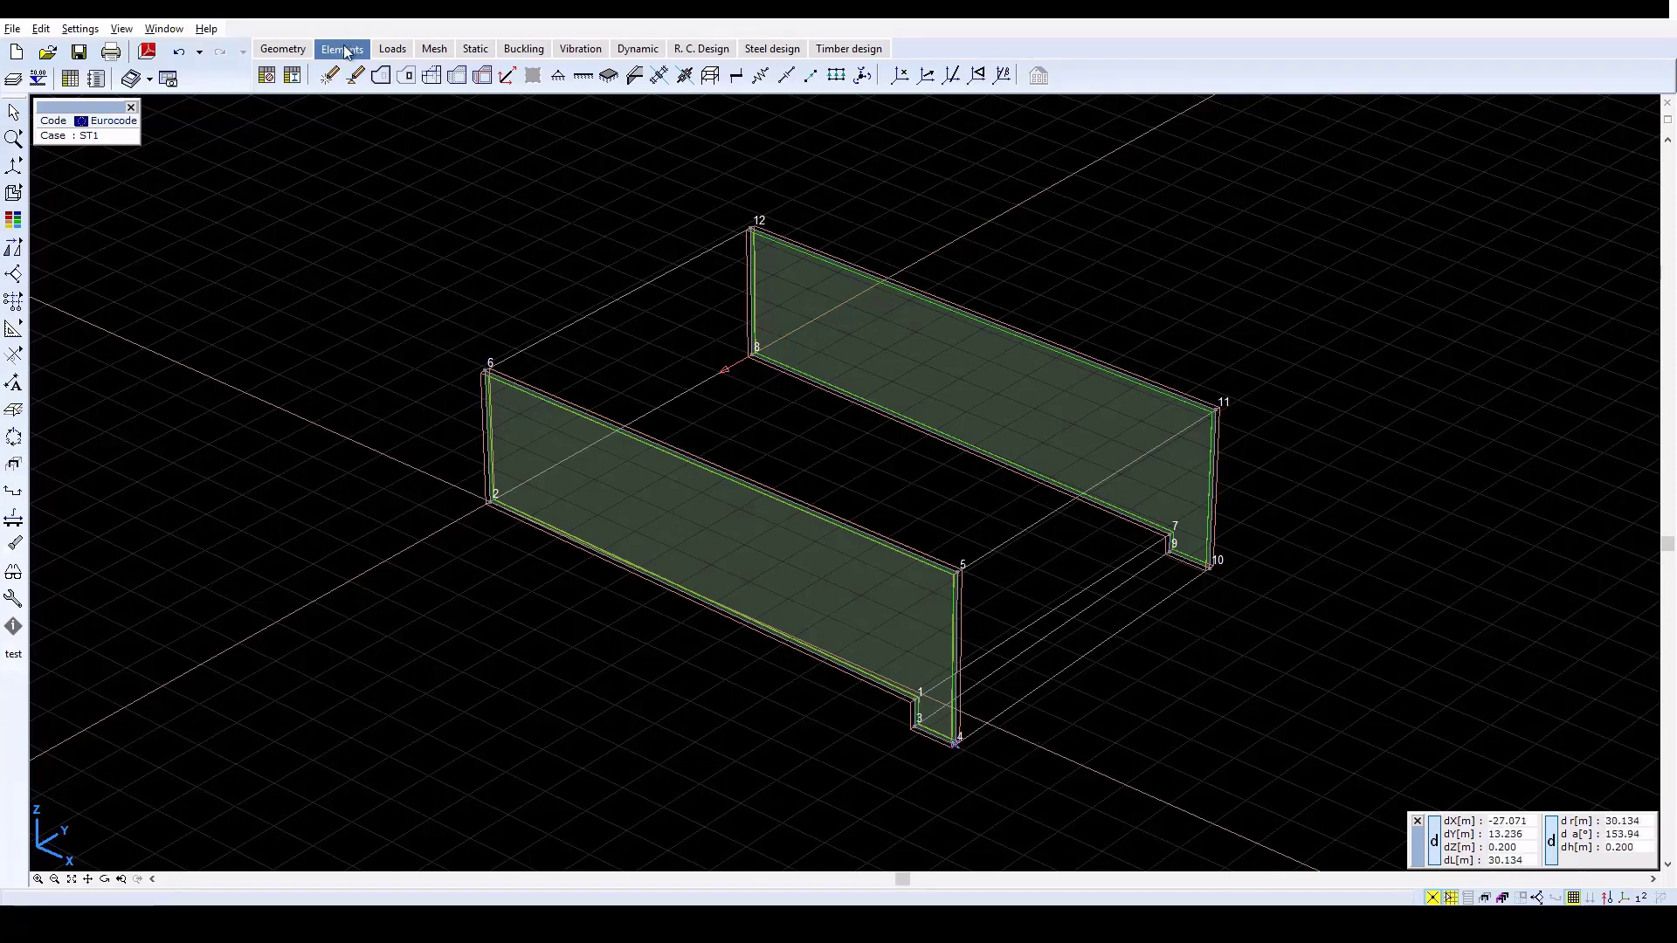
# Step: Place a reference point at (12, 4, 3) m, midway between nodes 5 and 11, and show reference numbering
pyautogui.click(902, 77)
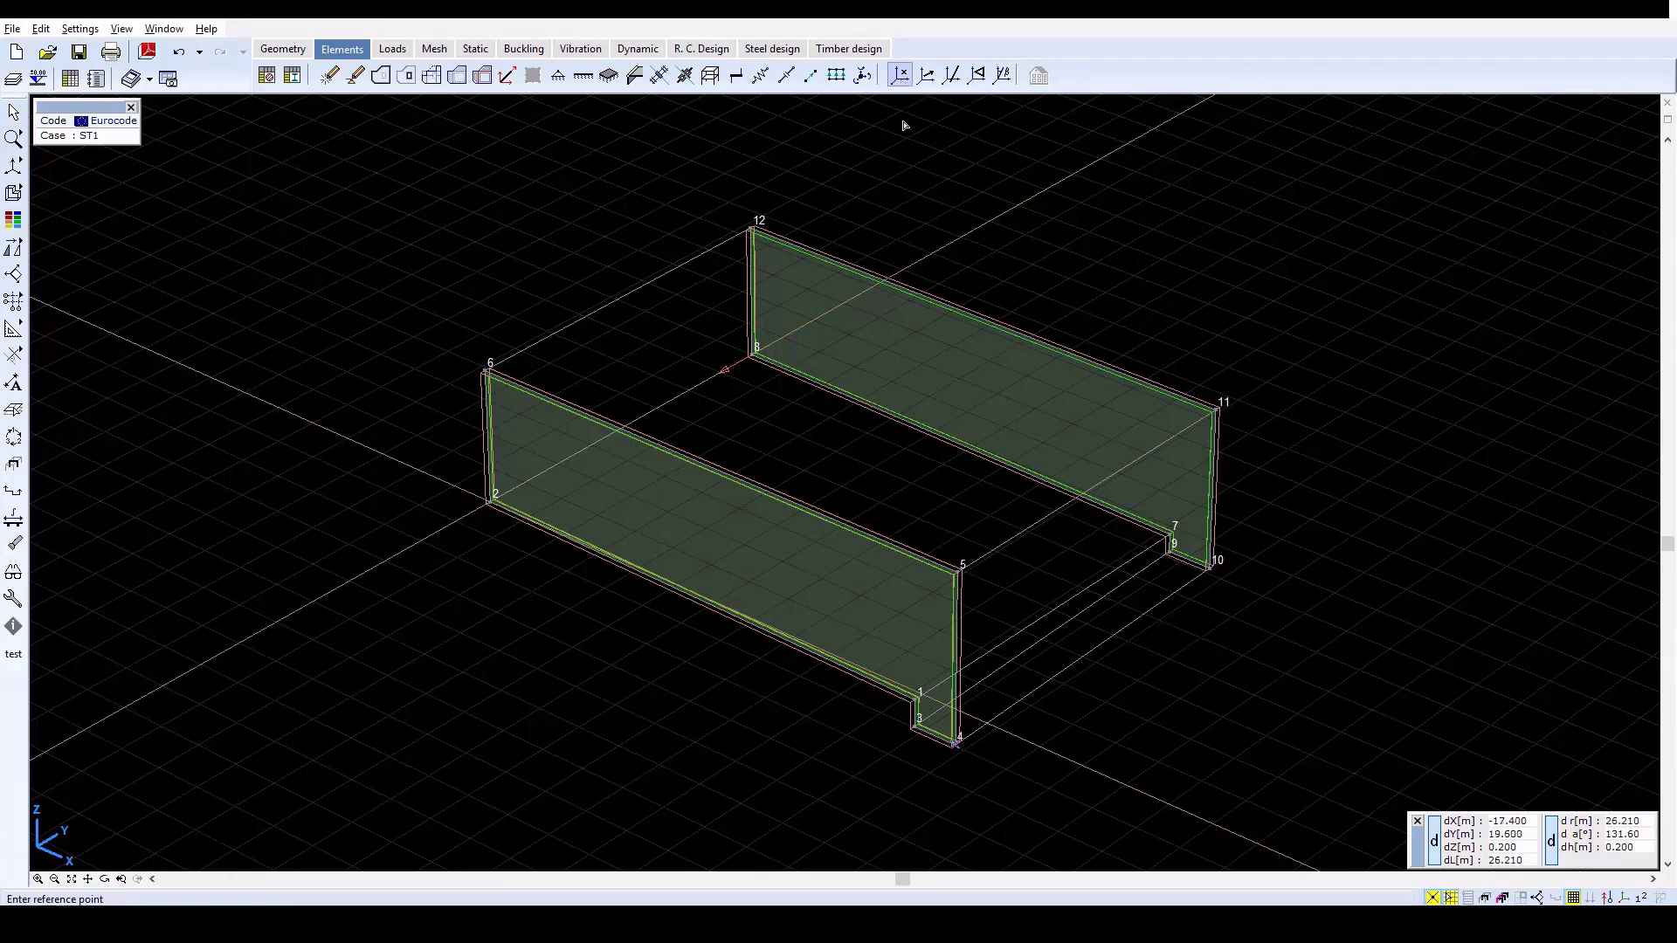
pyautogui.click(1091, 490)
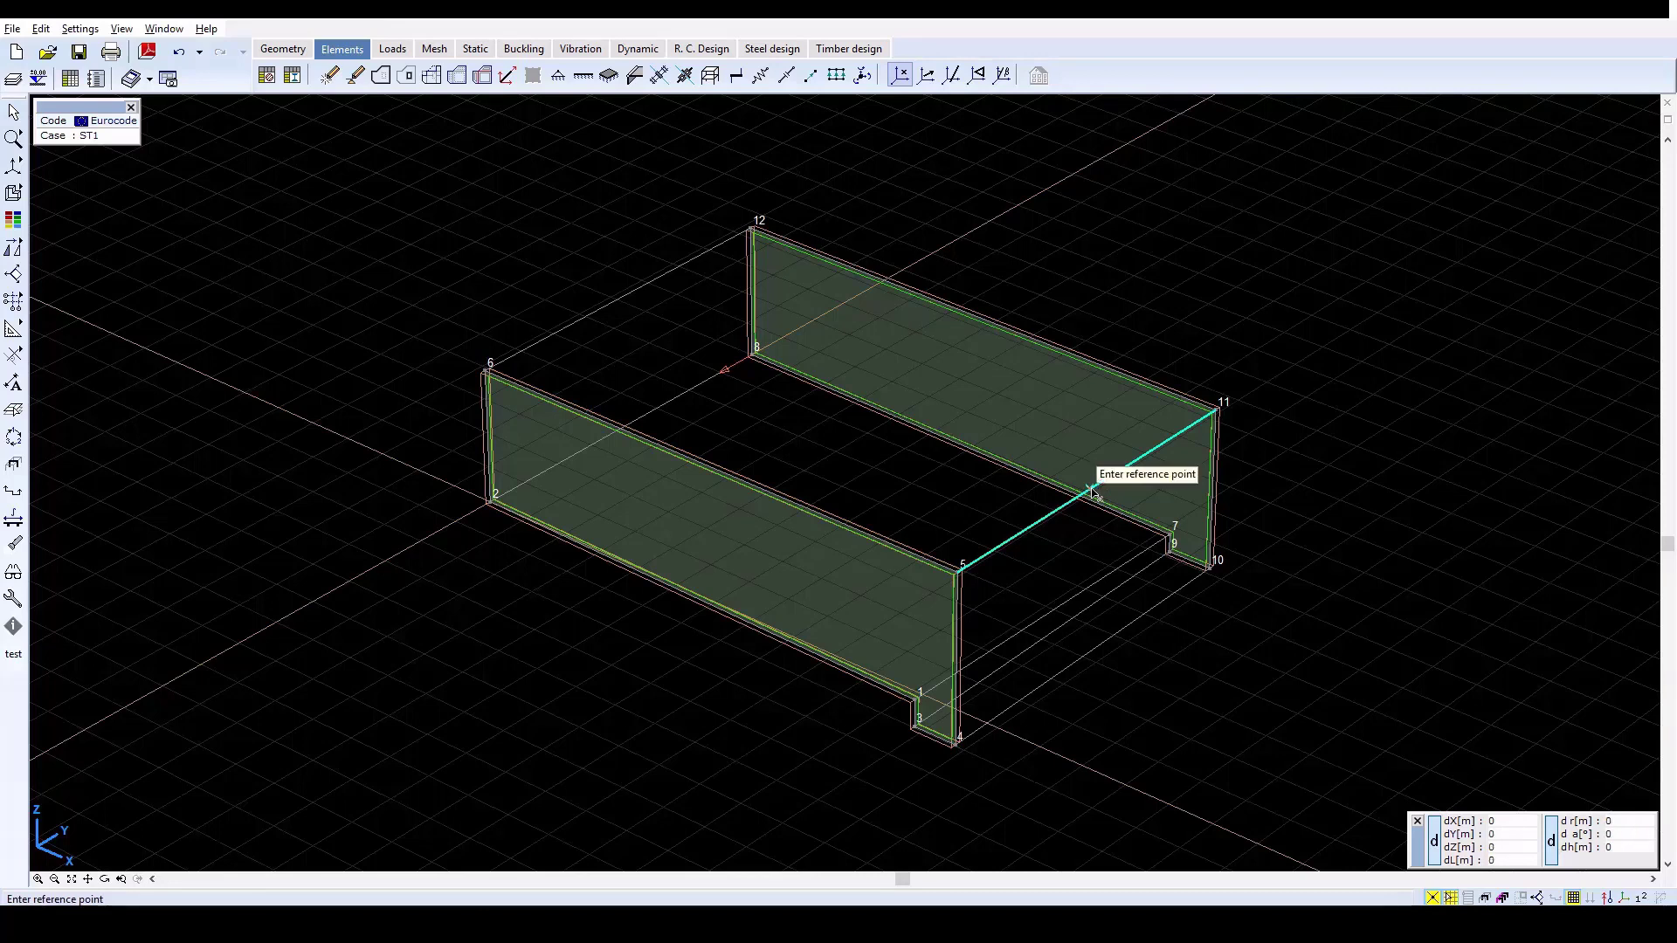
pyautogui.click(1091, 491)
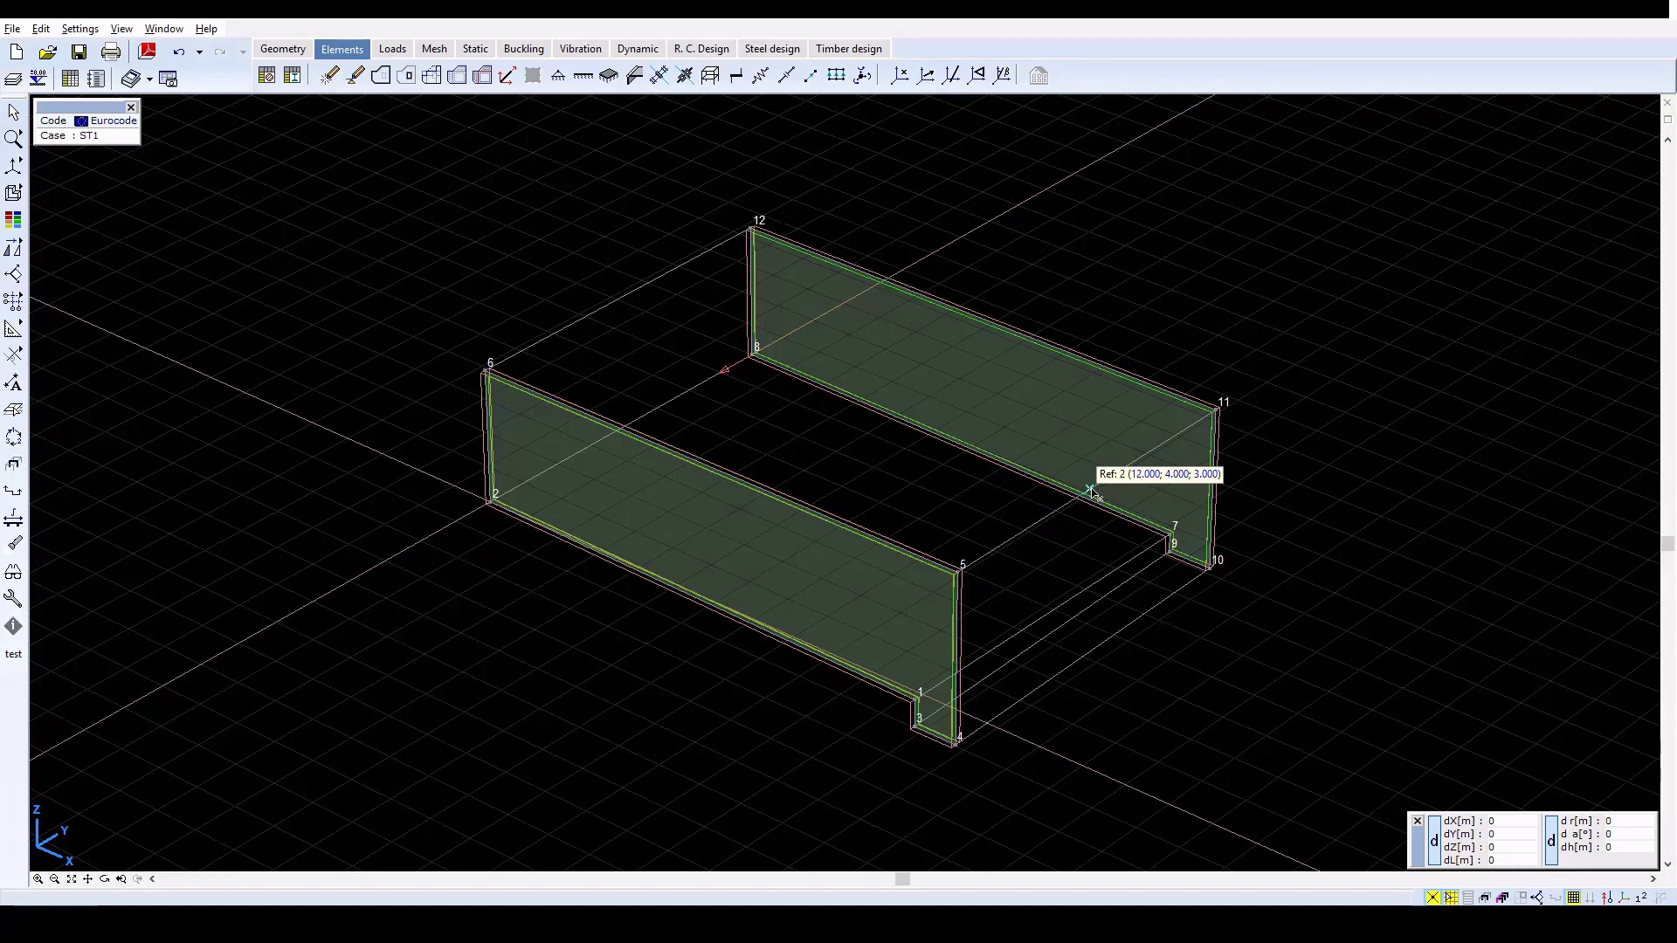
pyautogui.click(1641, 898)
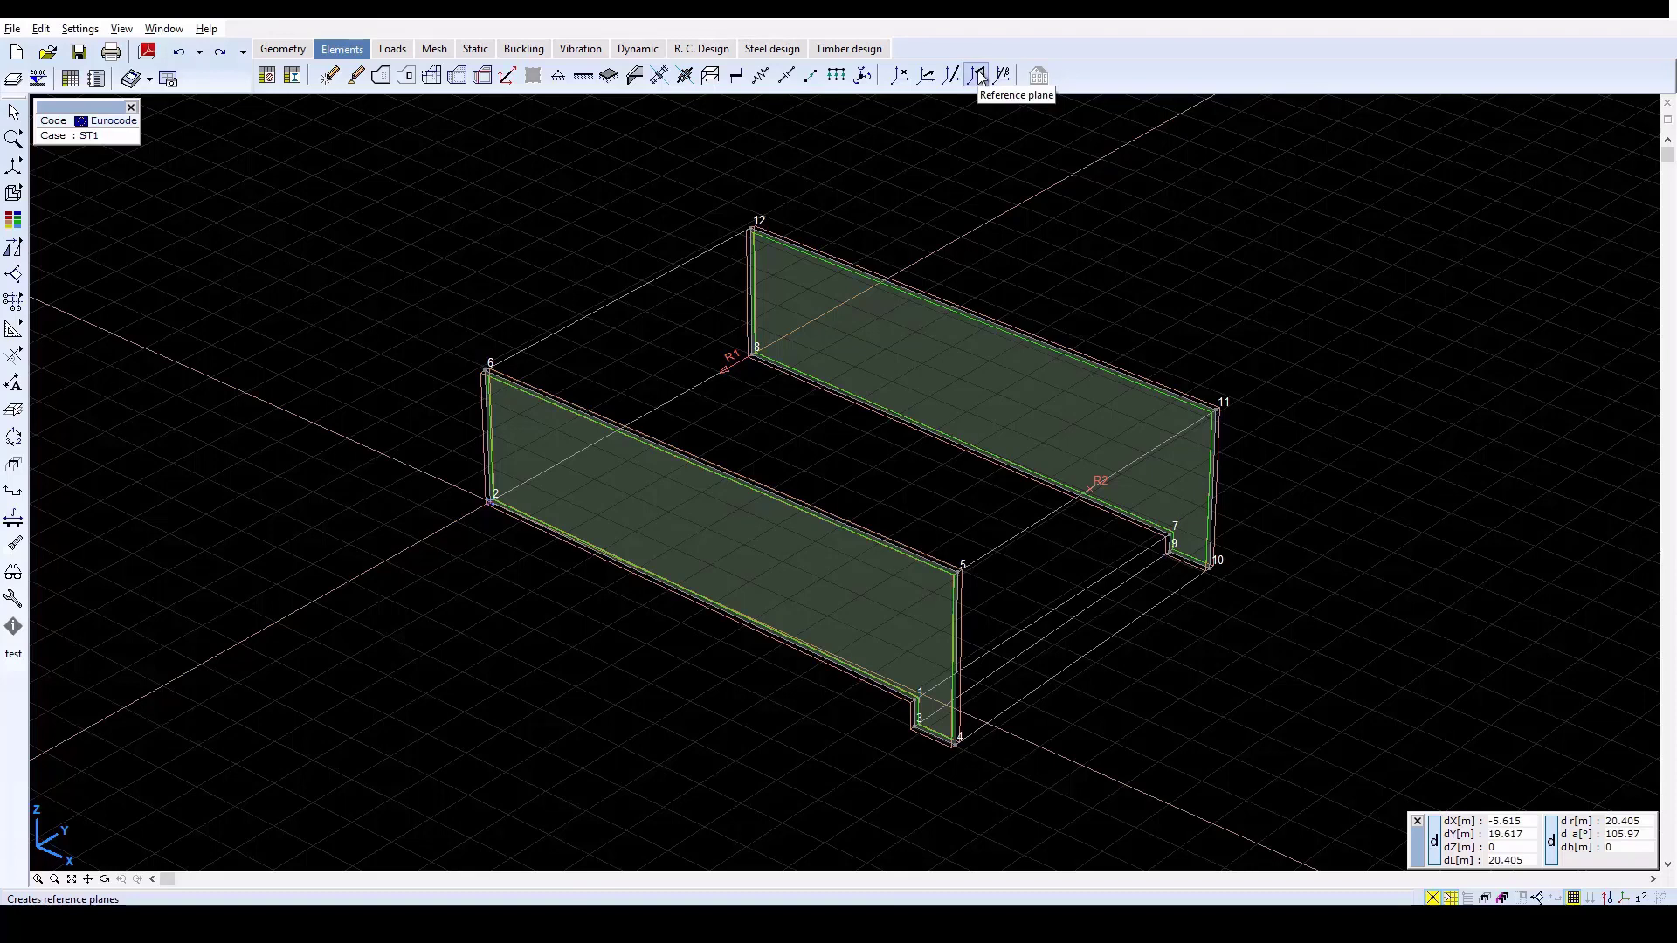
# Step: Create a reference plane on the front wall through nodes 6, 2 and 1
pyautogui.click(978, 75)
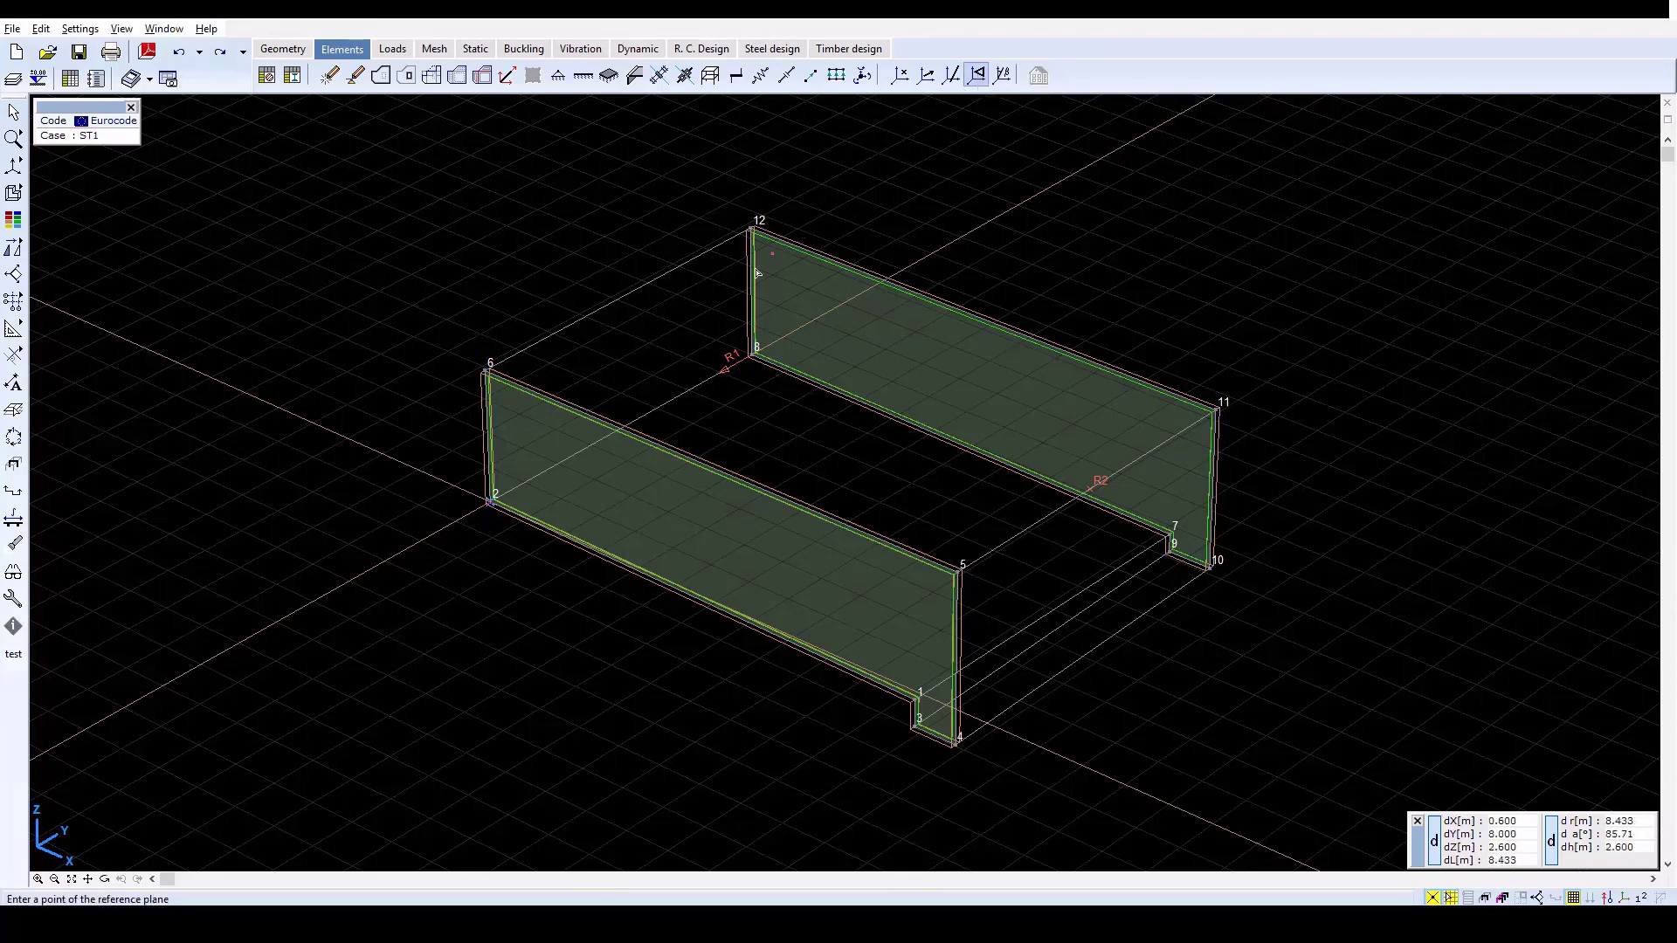
pyautogui.click(488, 375)
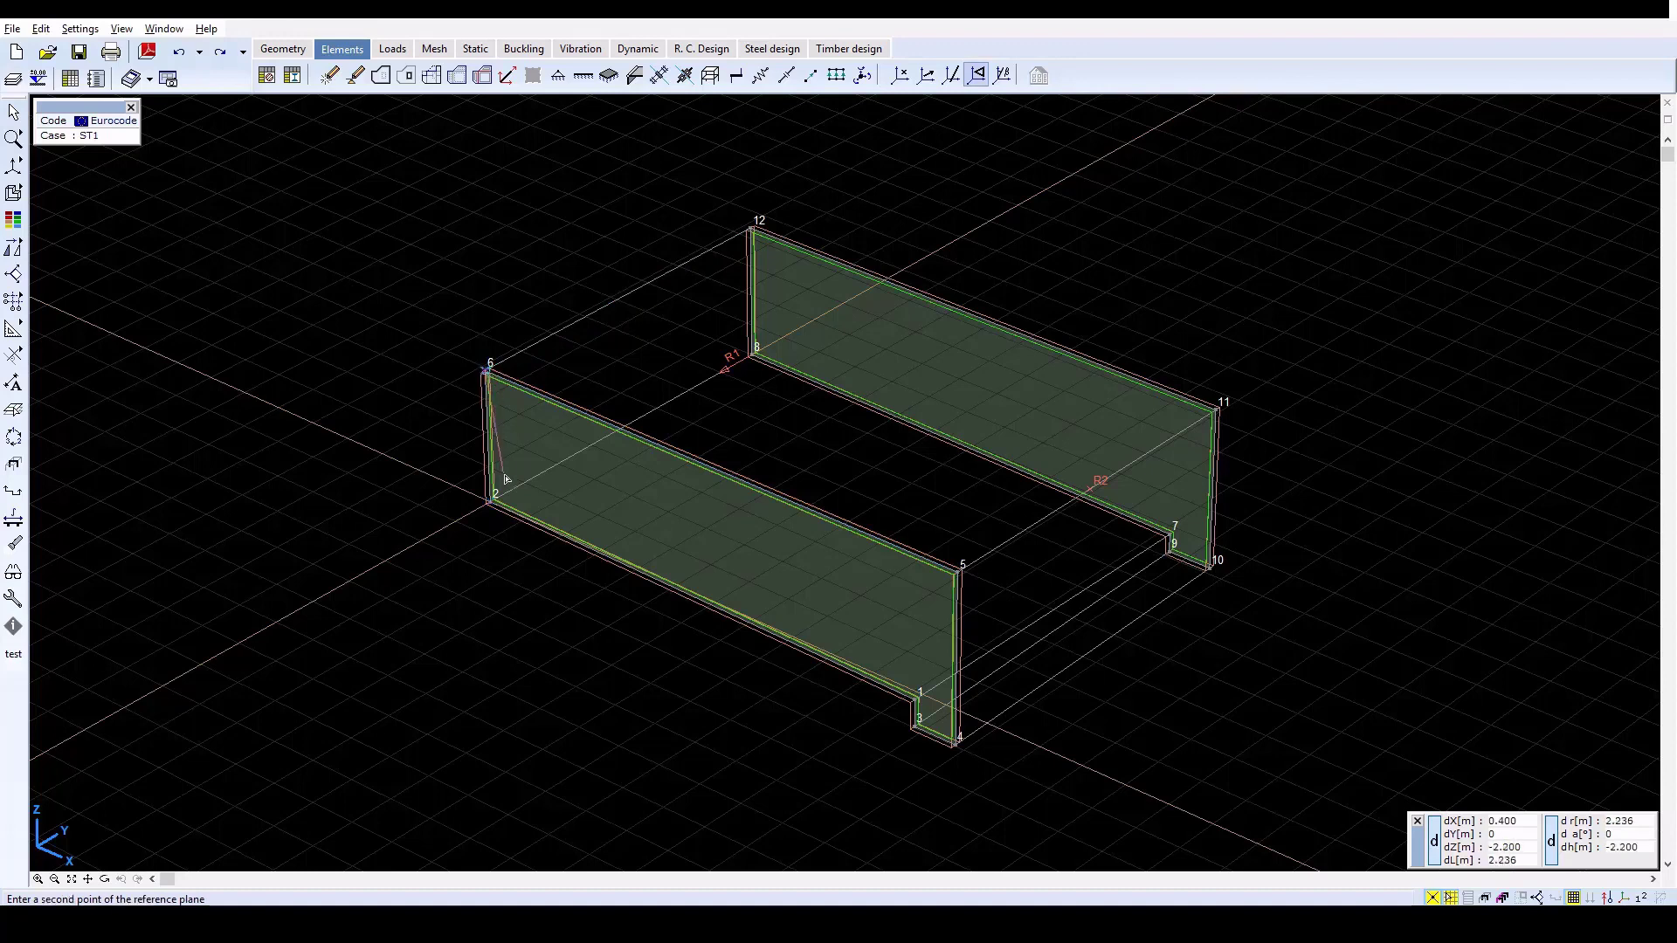
pyautogui.click(491, 502)
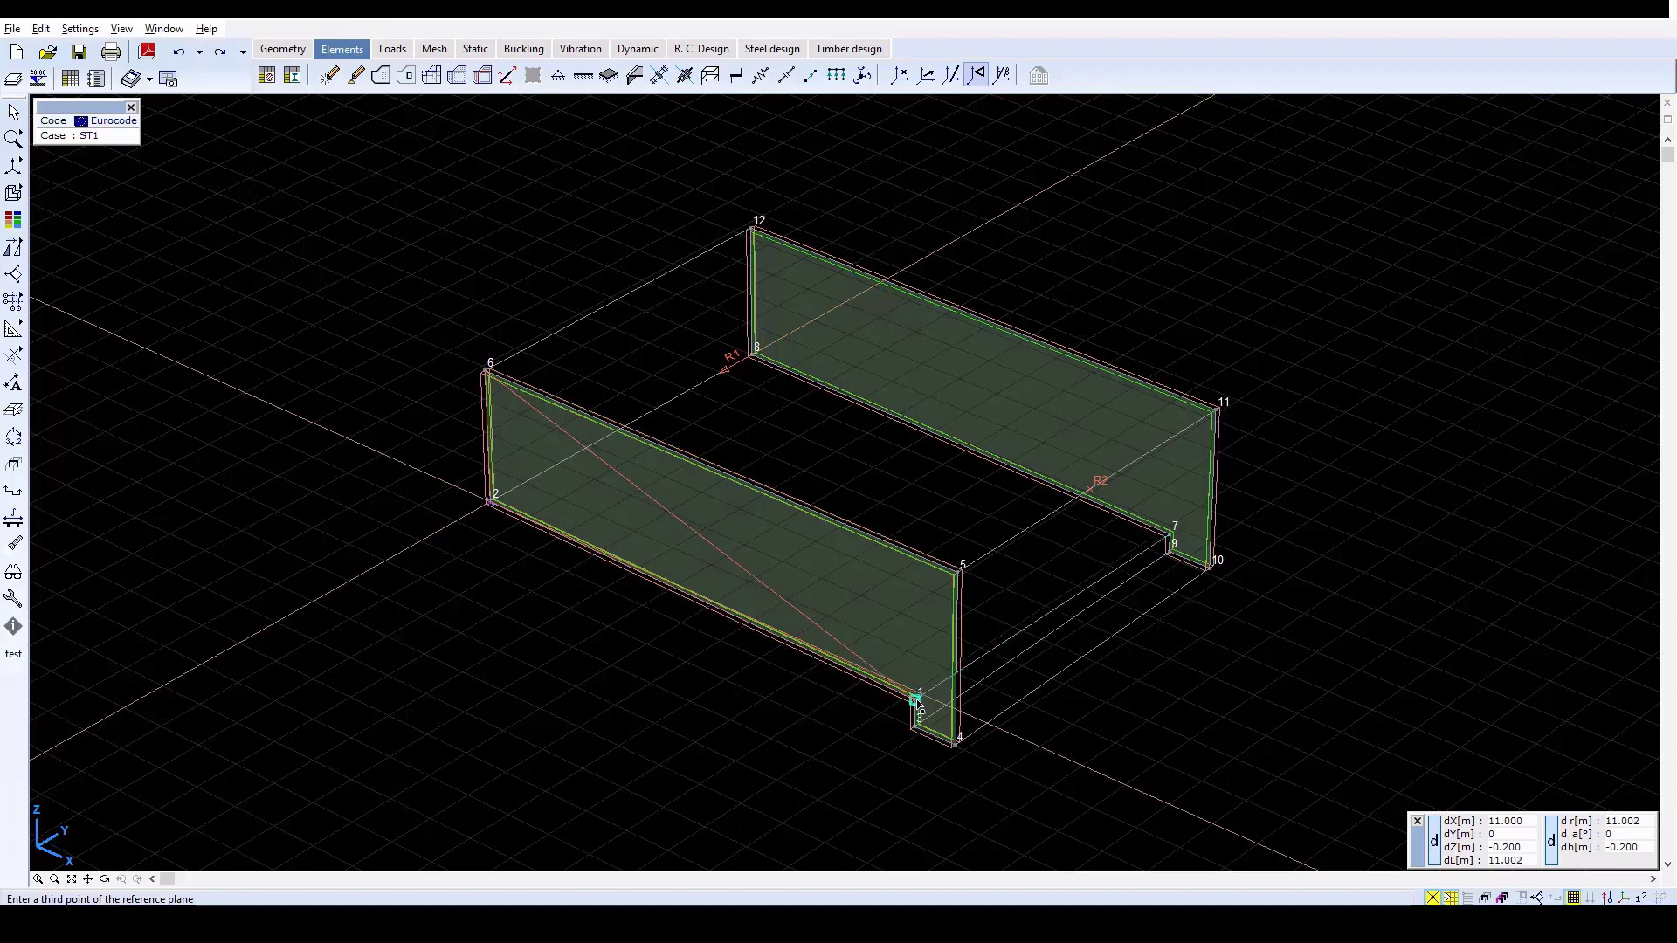
pyautogui.click(914, 700)
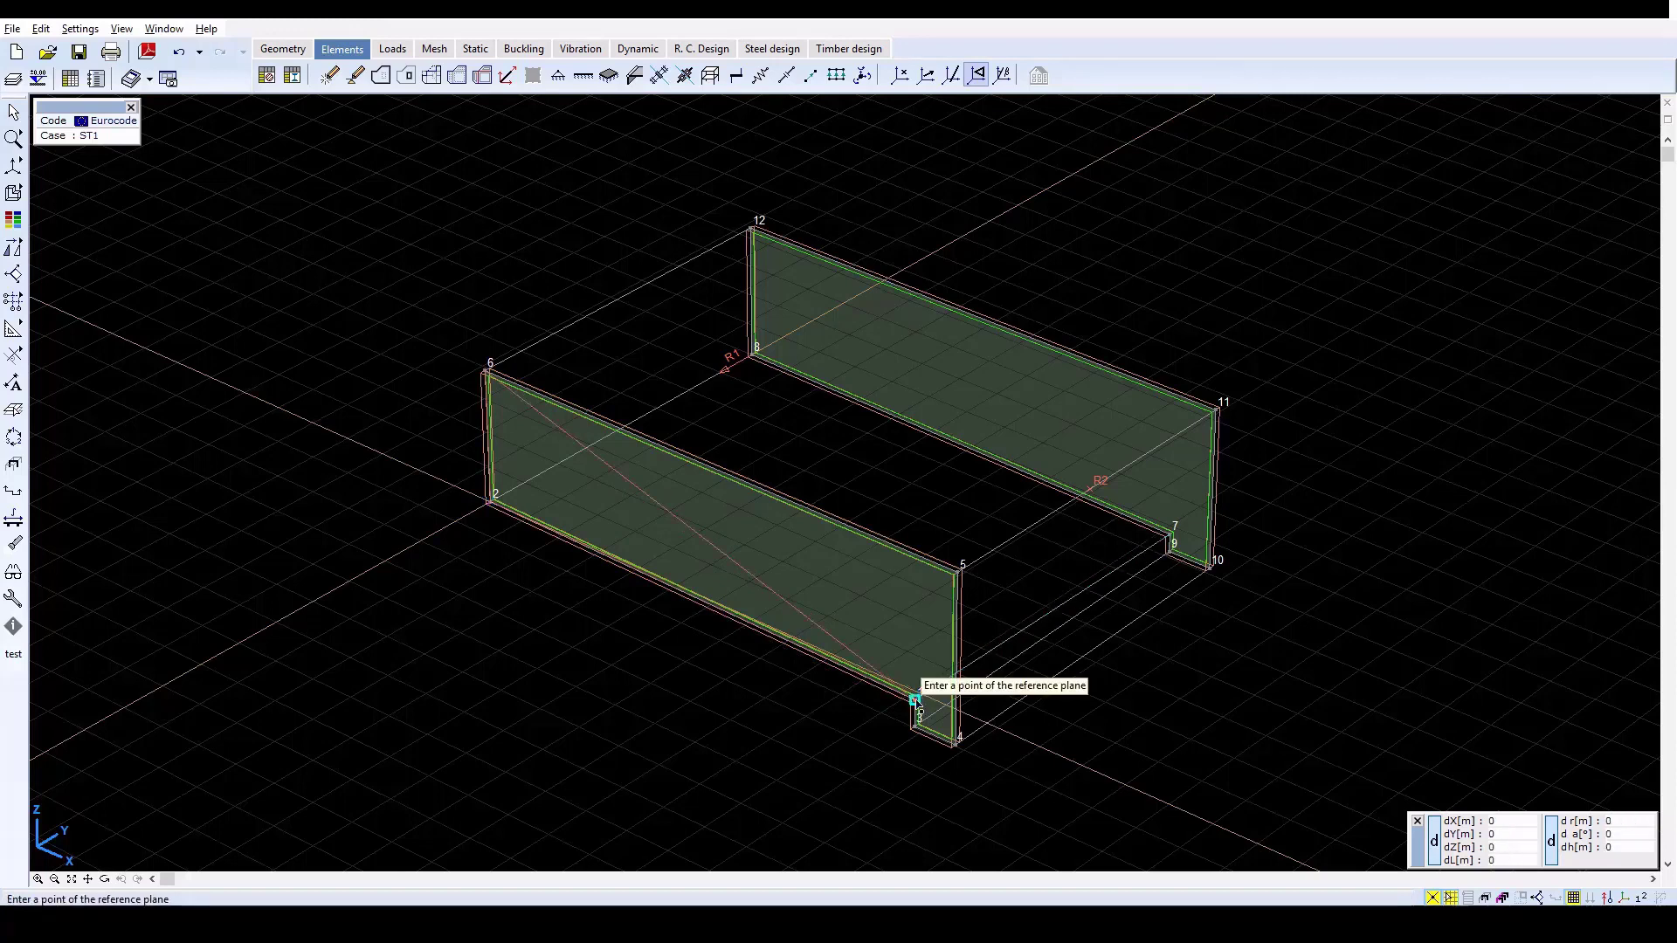
pyautogui.press('Escape')
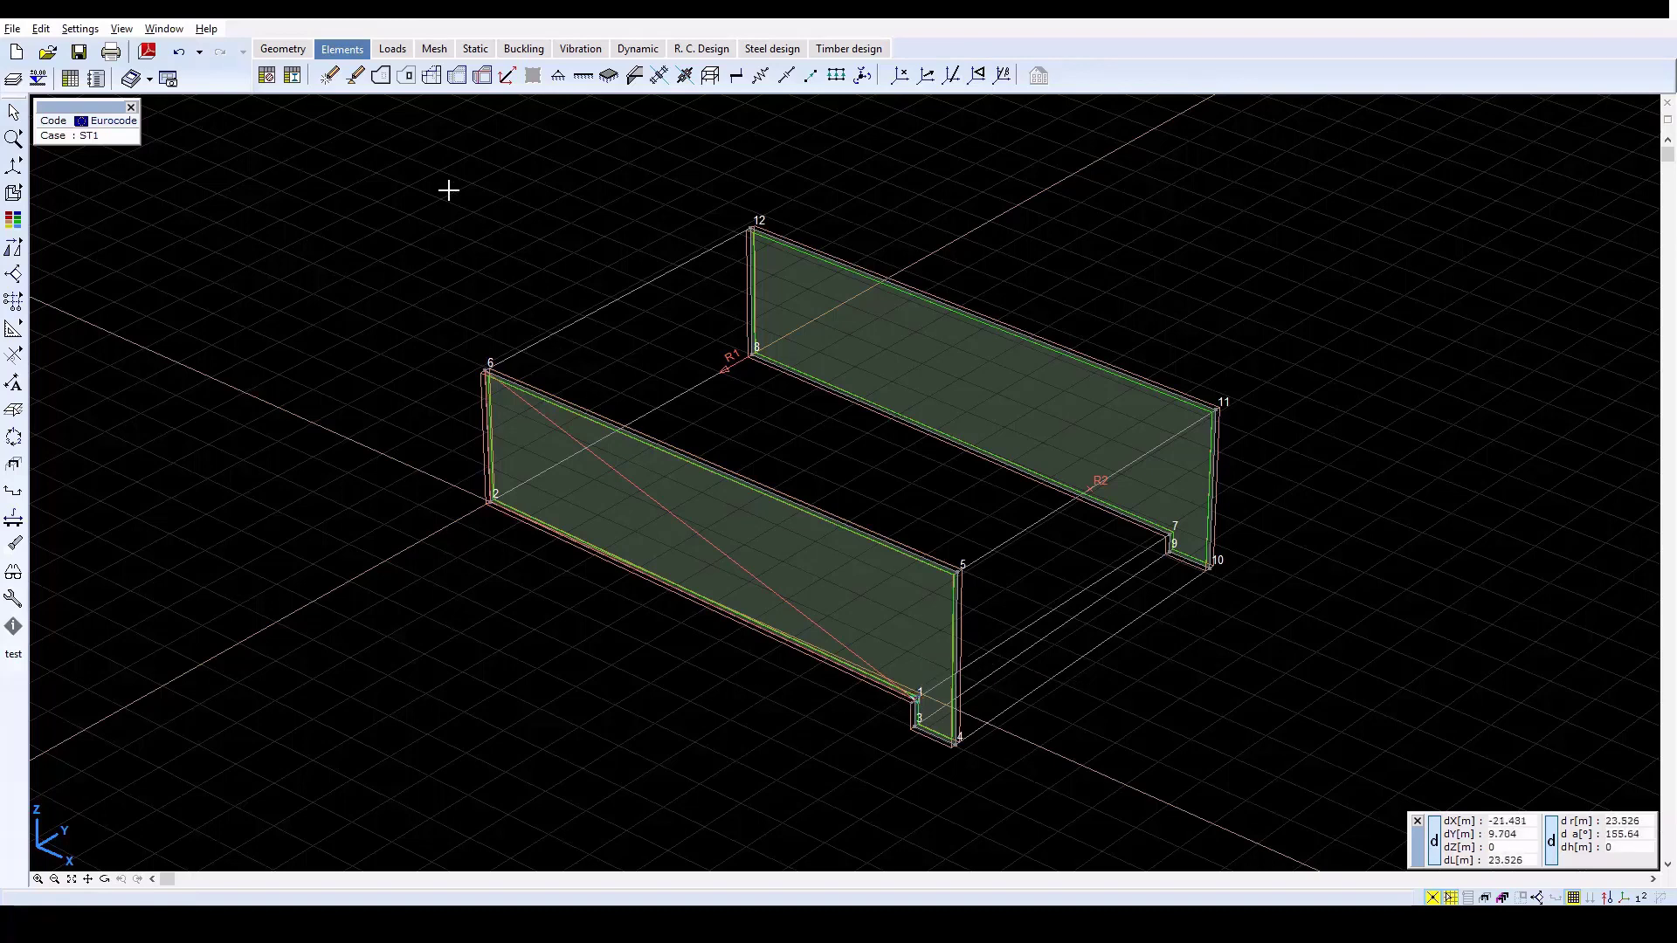
# Step: Create 250 mm thick domains for the two end walls and the floor between nodes 1, 2, 8 and 7, with local x reference R3
pyautogui.click(381, 76)
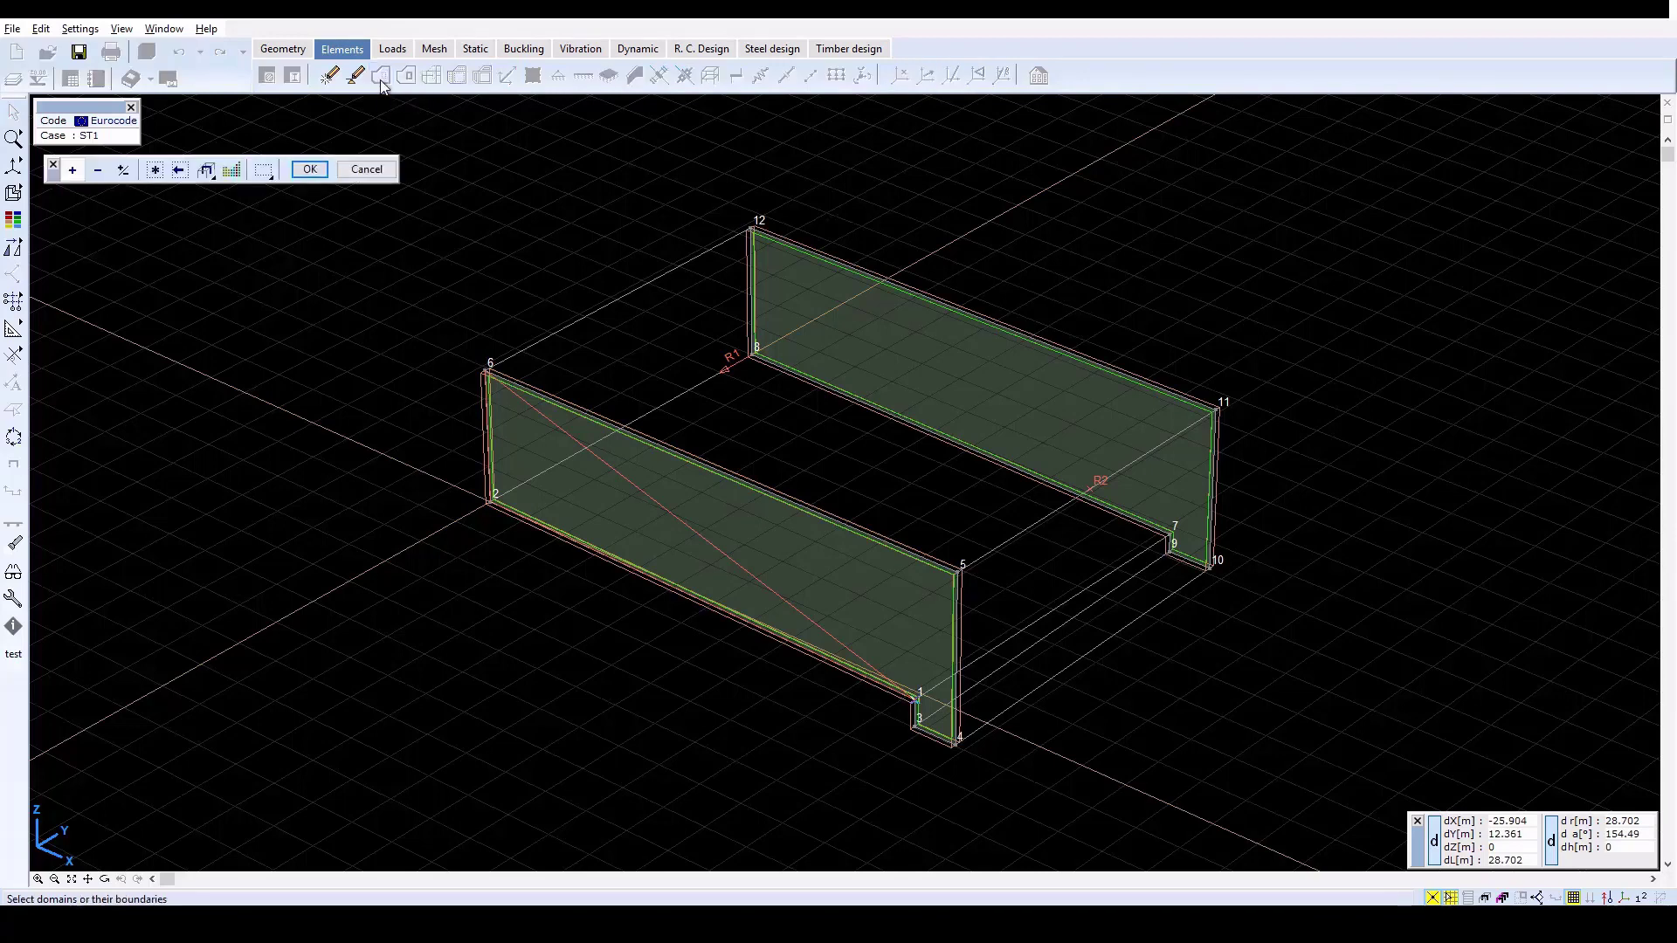
pyautogui.click(602, 312)
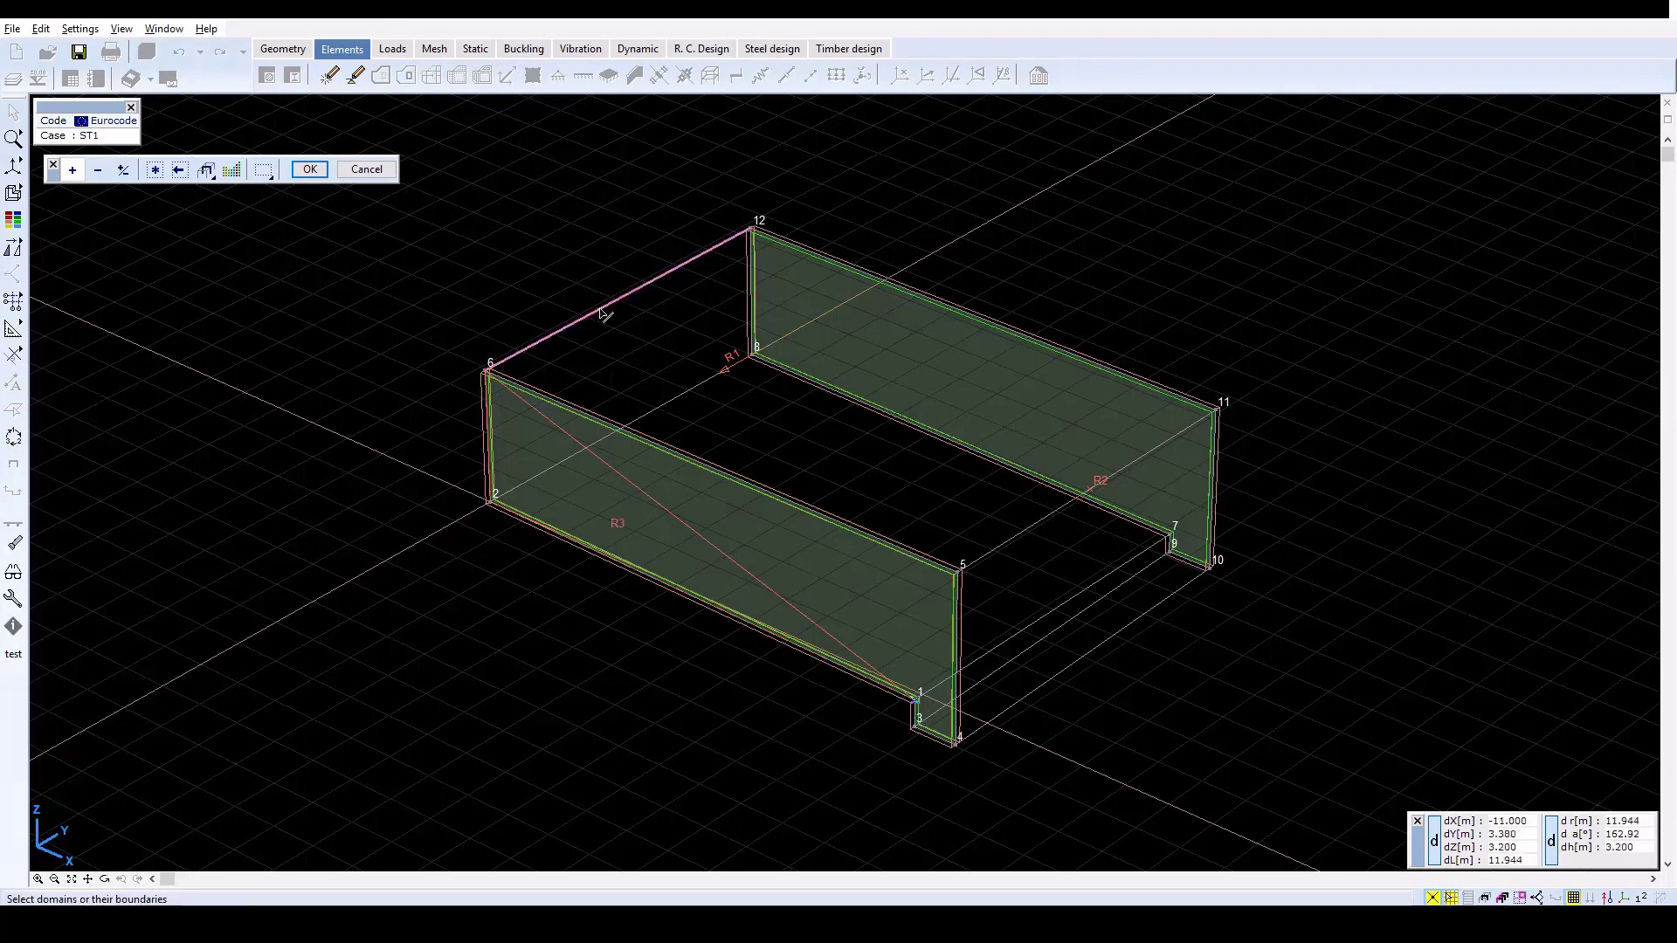
pyautogui.click(486, 410)
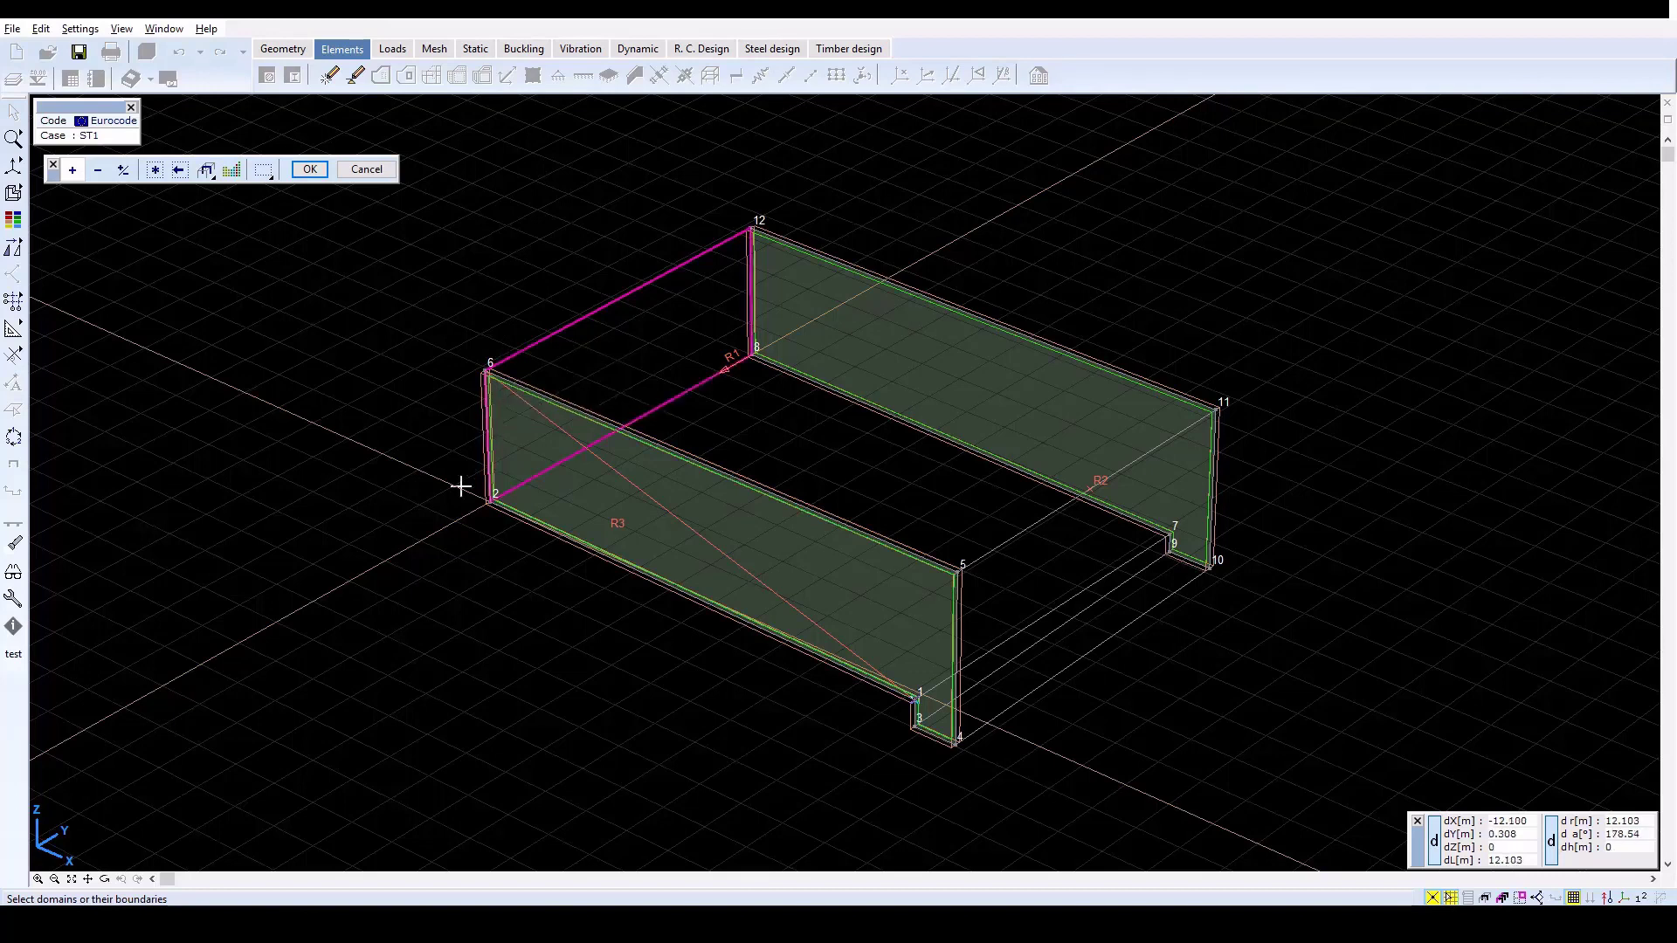
pyautogui.click(1051, 616)
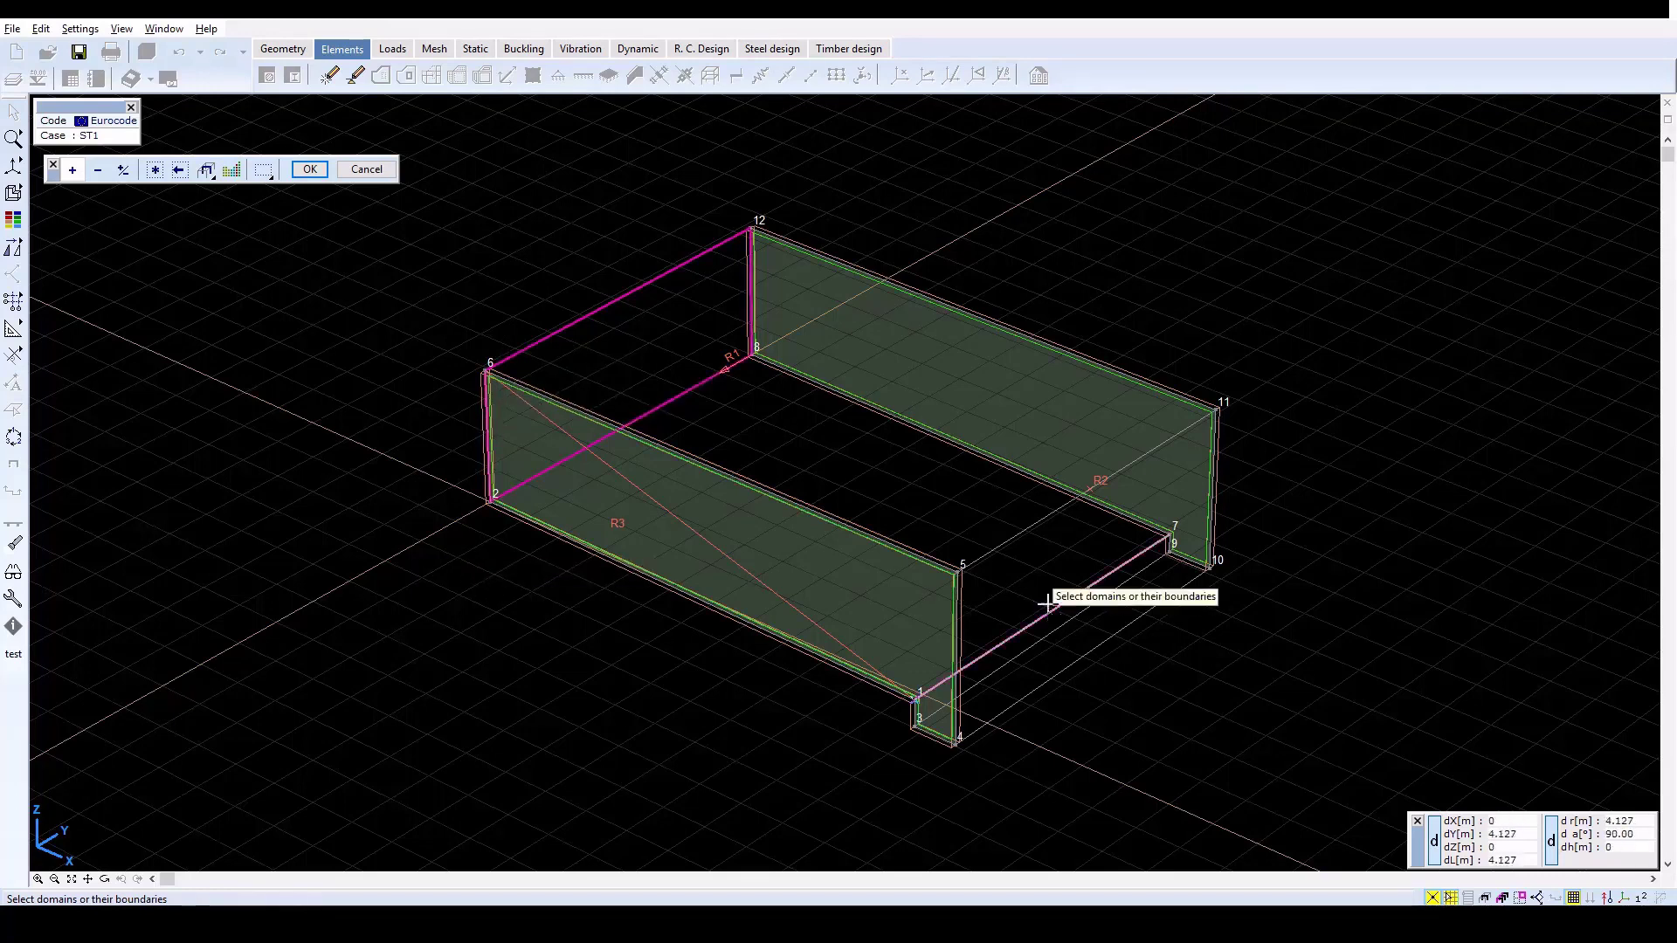
pyautogui.click(974, 450)
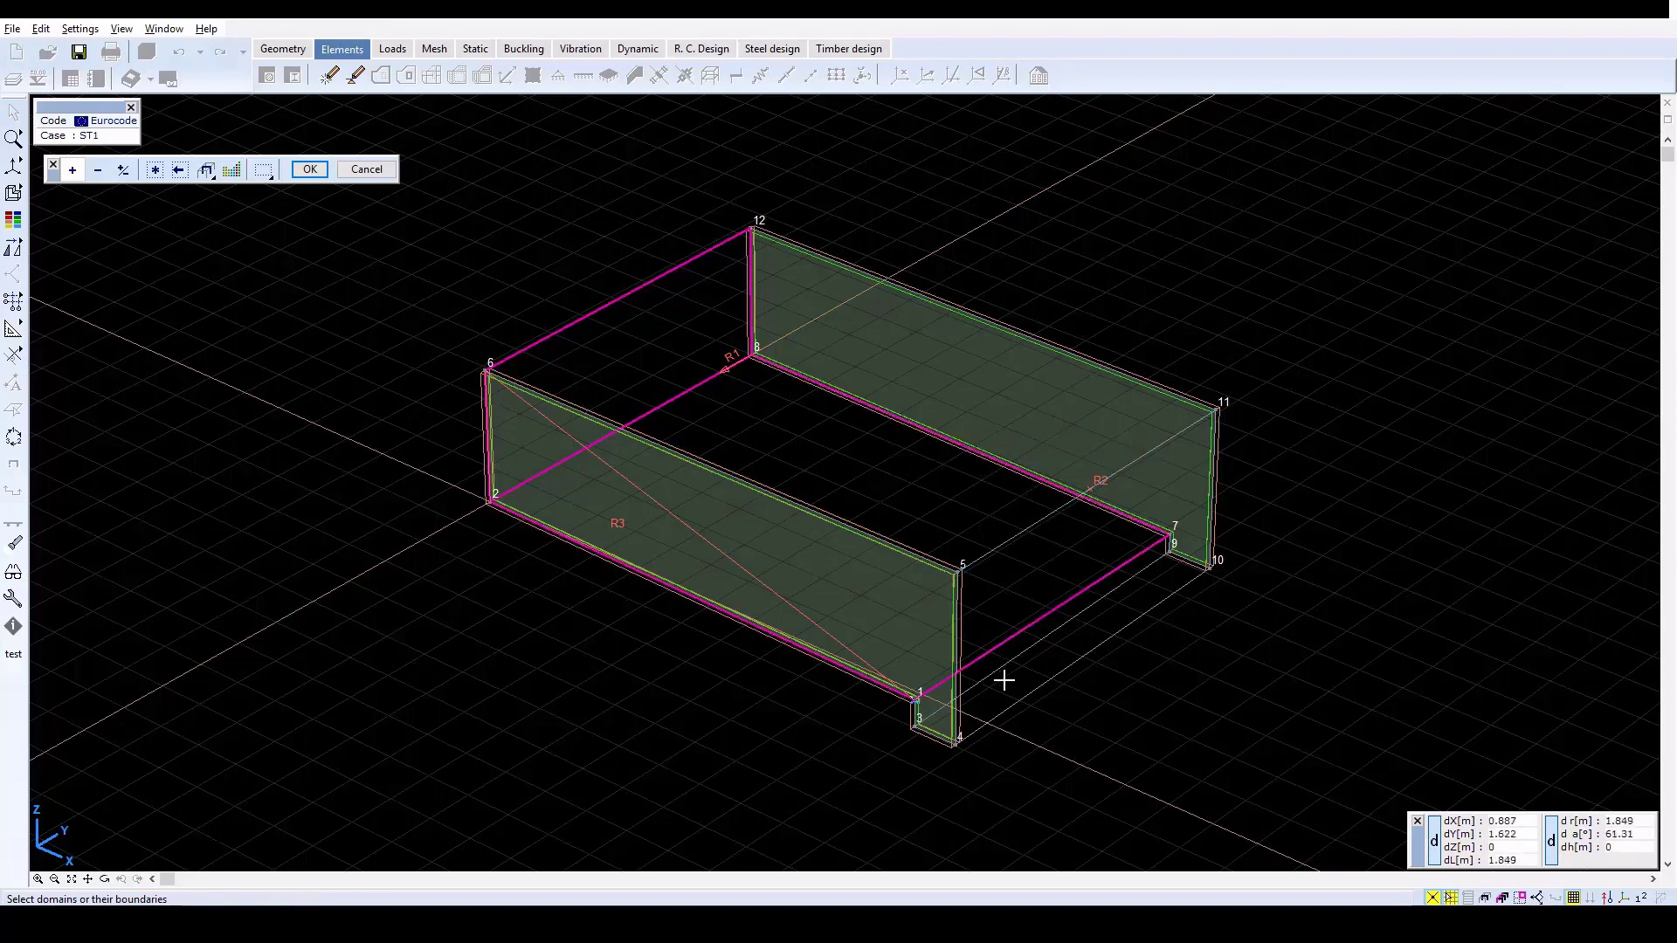
pyautogui.click(958, 627)
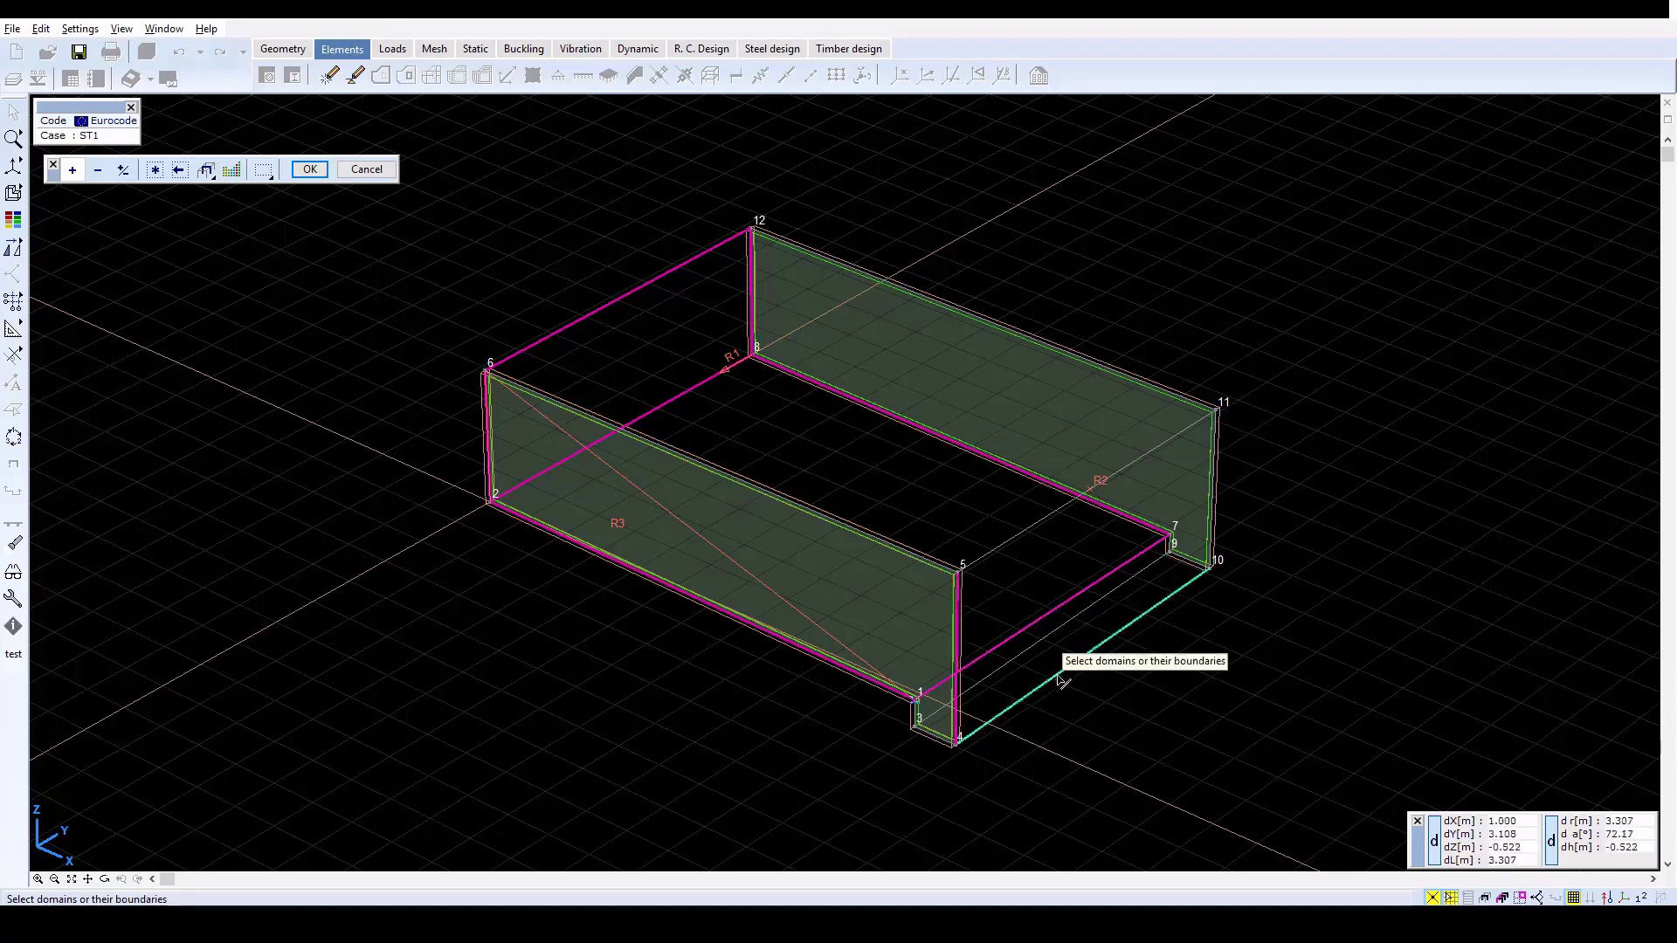
pyautogui.click(1059, 679)
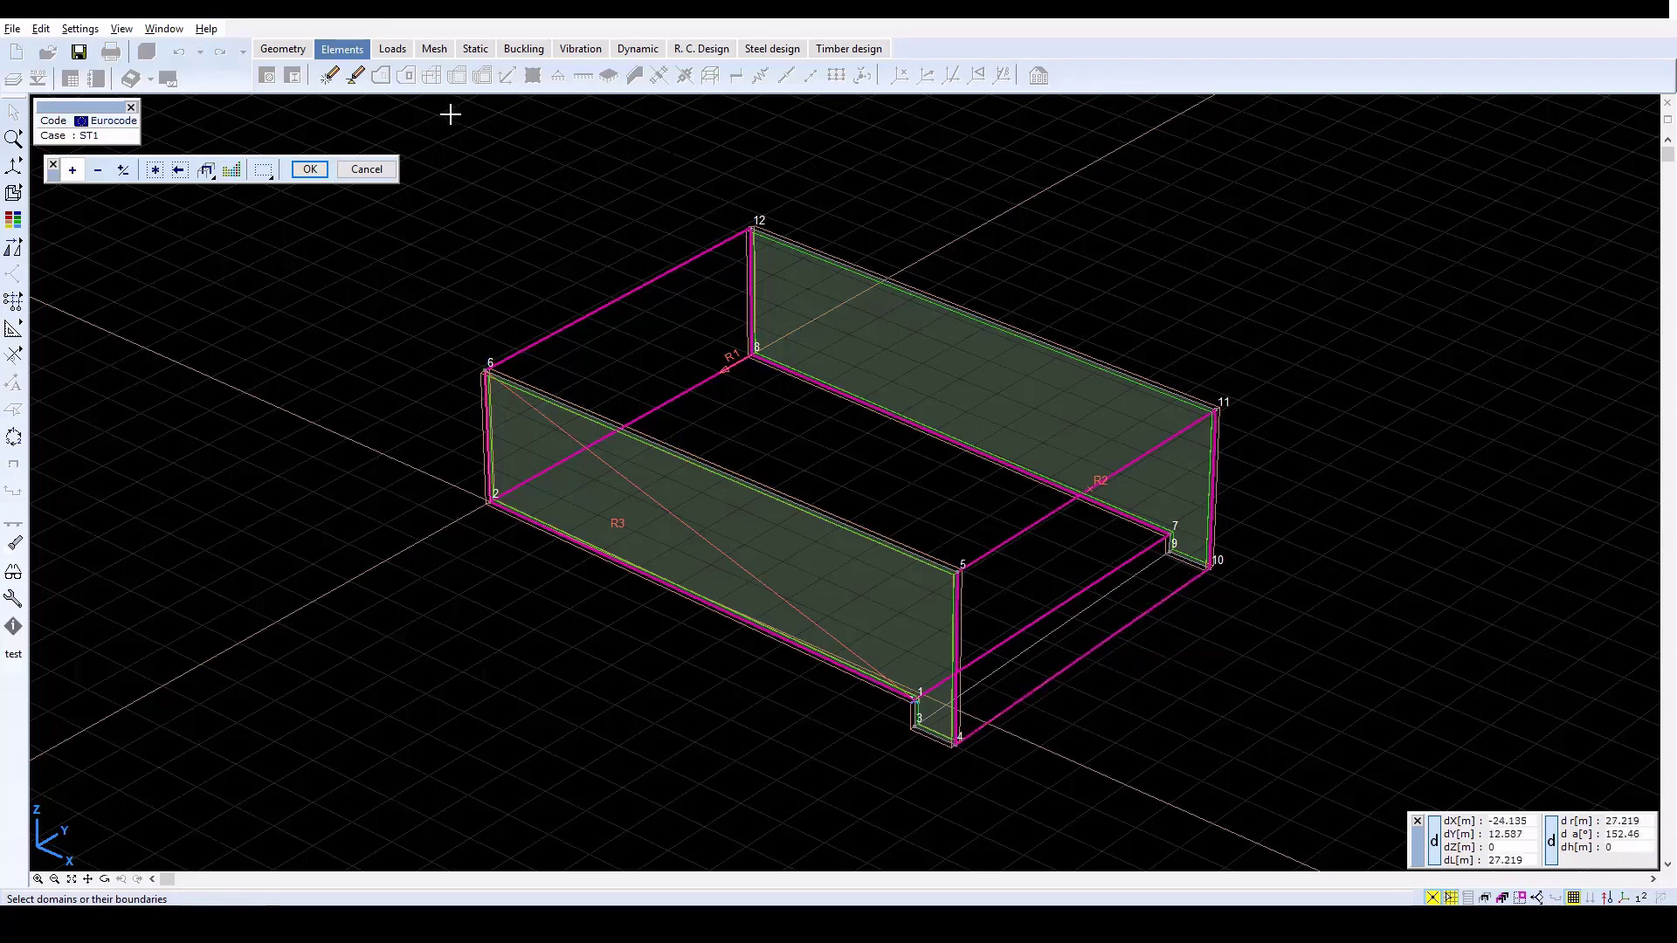
pyautogui.click(310, 169)
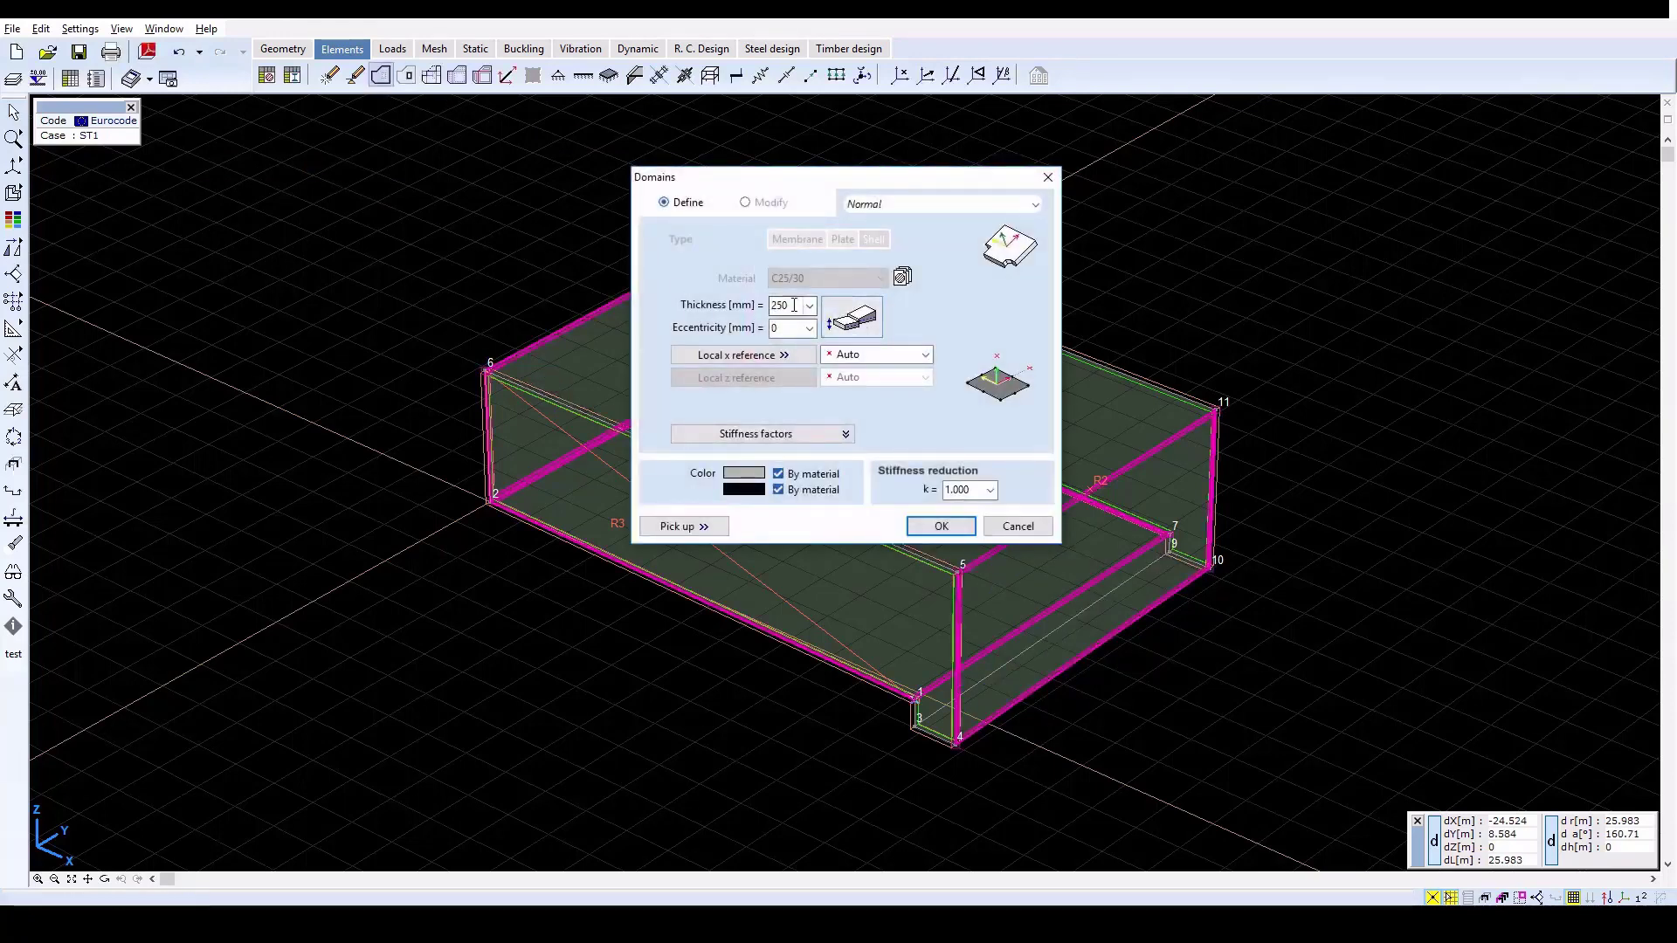
pyautogui.click(864, 356)
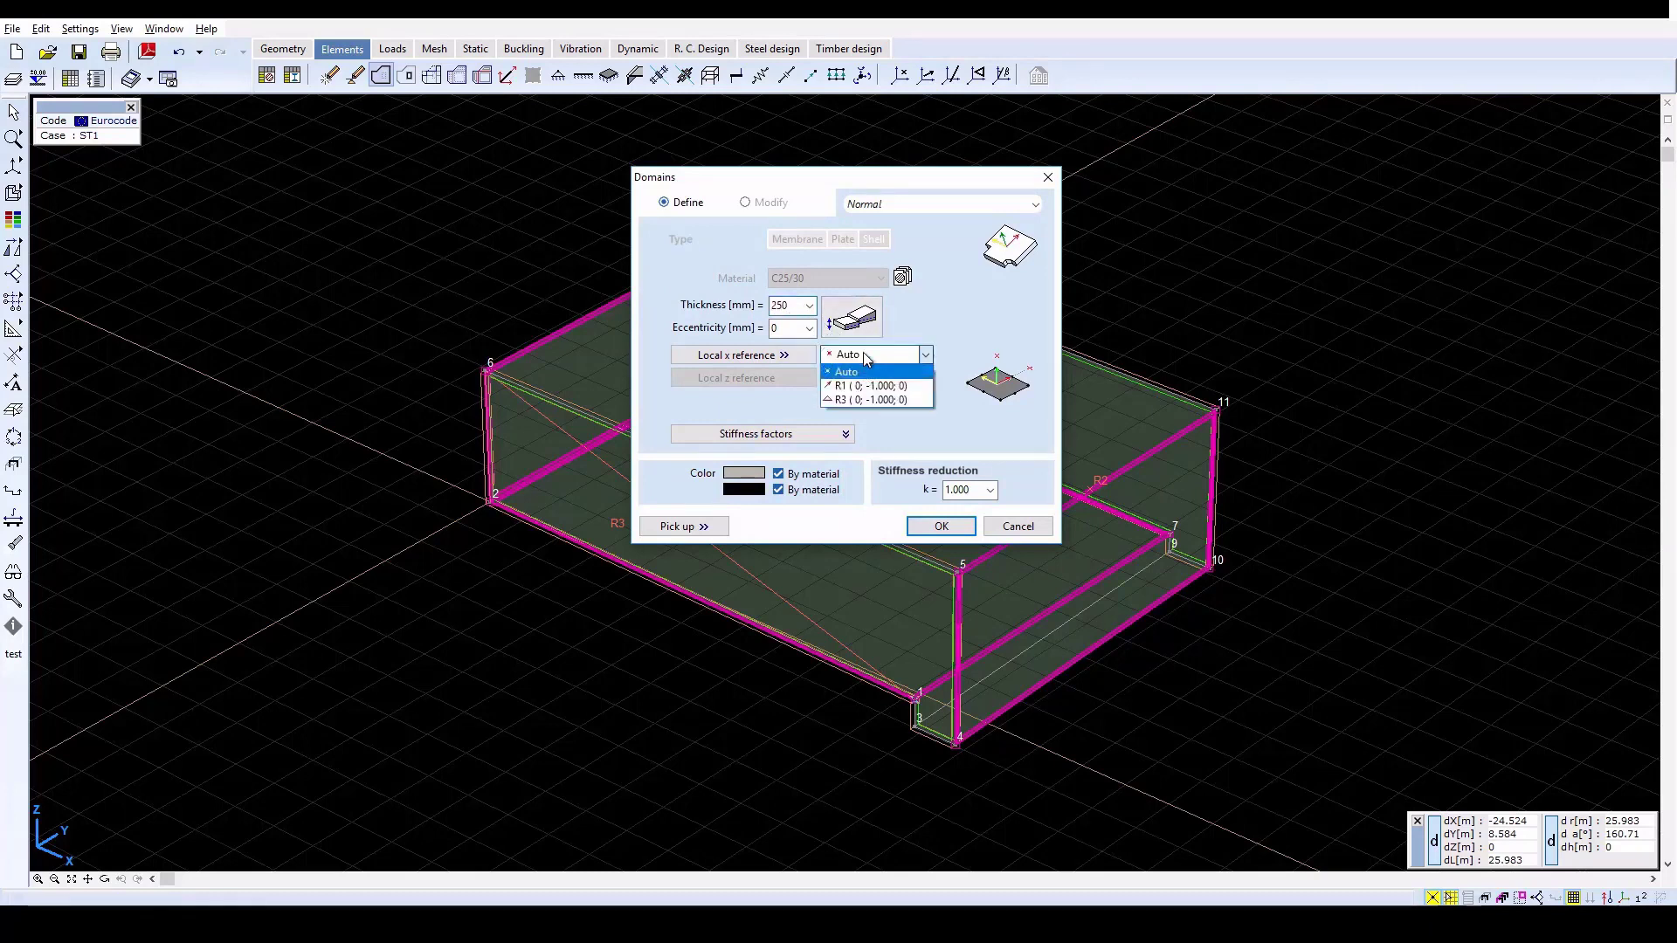
pyautogui.click(867, 398)
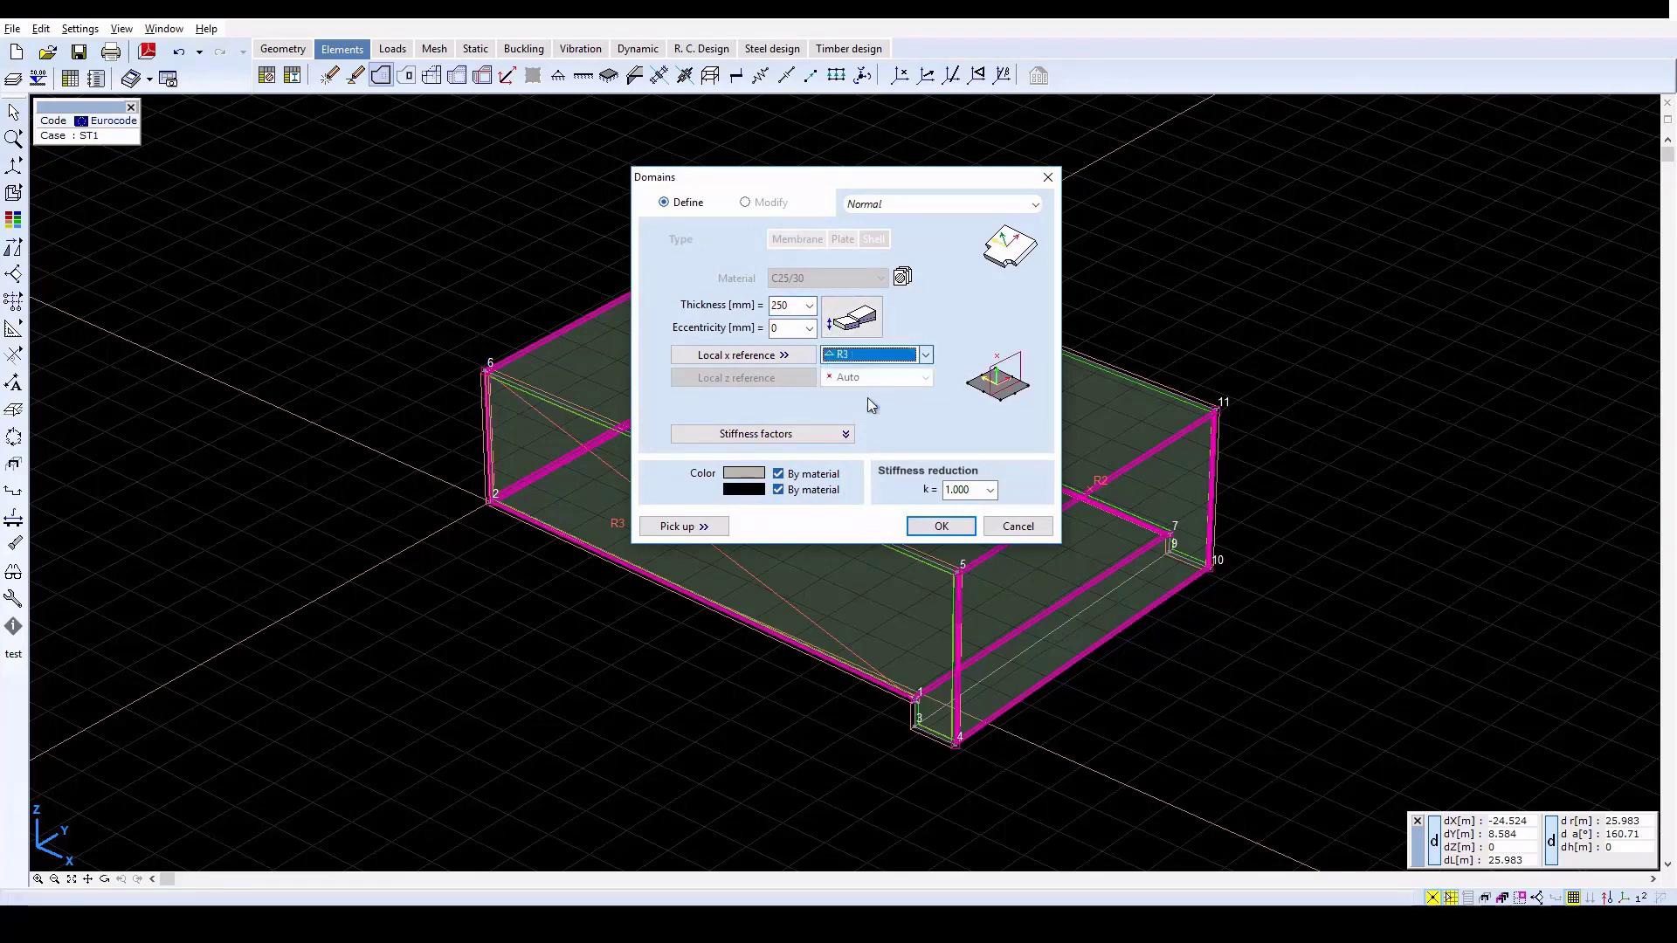
pyautogui.click(940, 528)
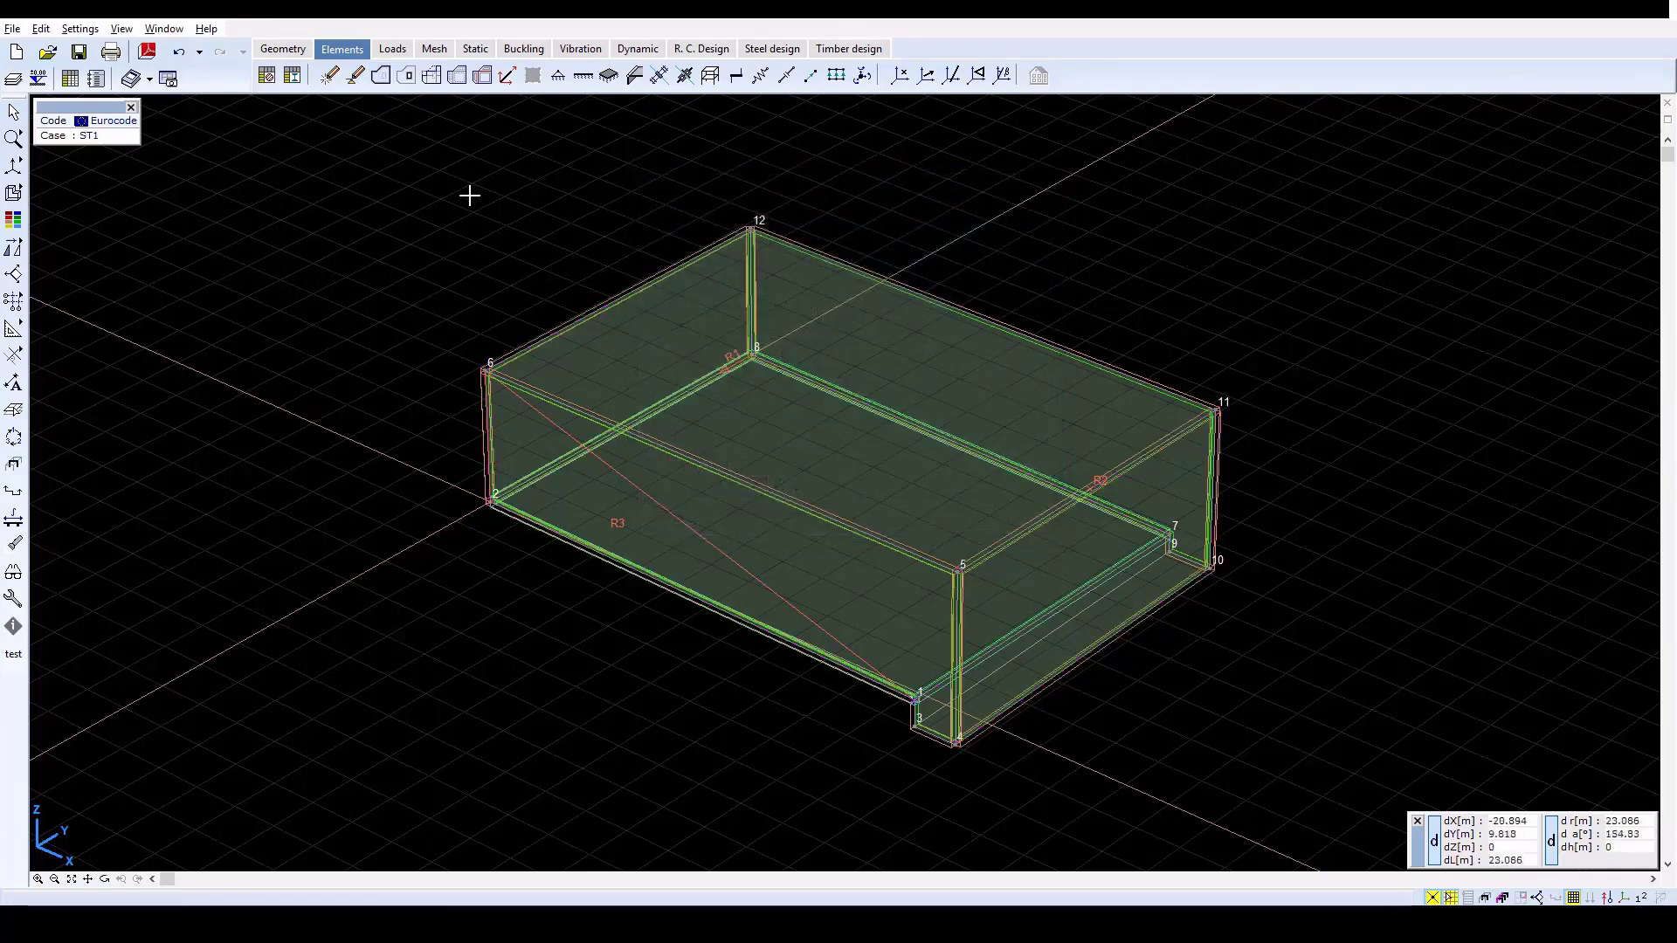
# Step: Create a 250 mm shell domain on the vertical strip through nodes 1, 3, 9 and 7, with local x reference R3 and local z reference R2
pyautogui.click(382, 77)
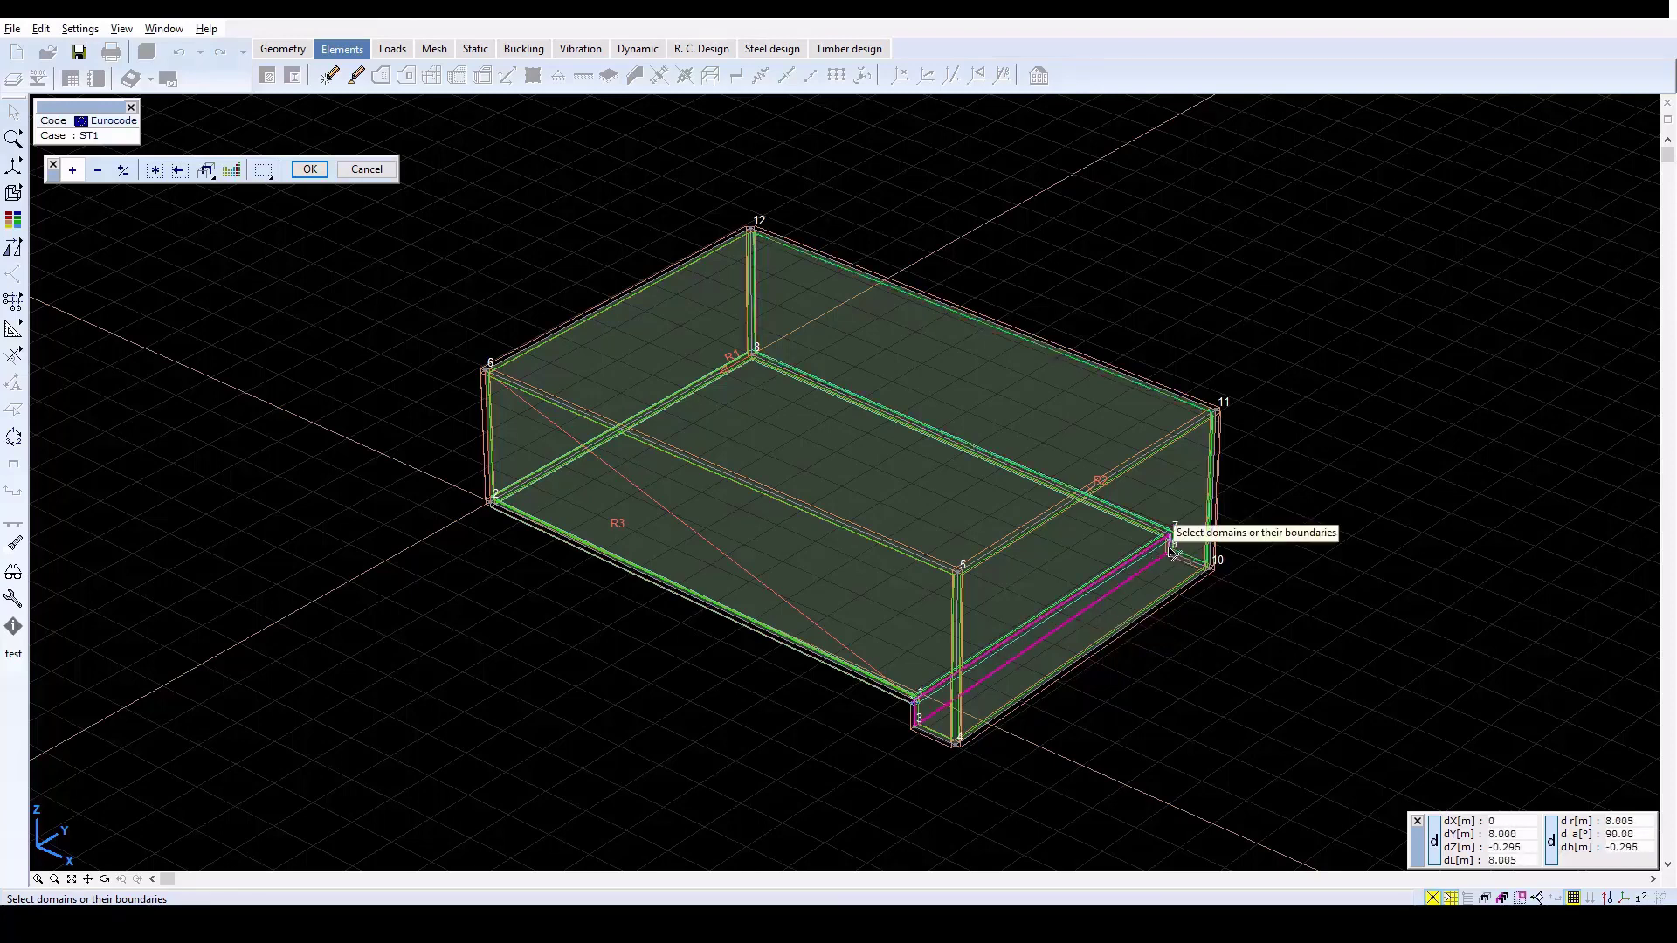
pyautogui.click(317, 174)
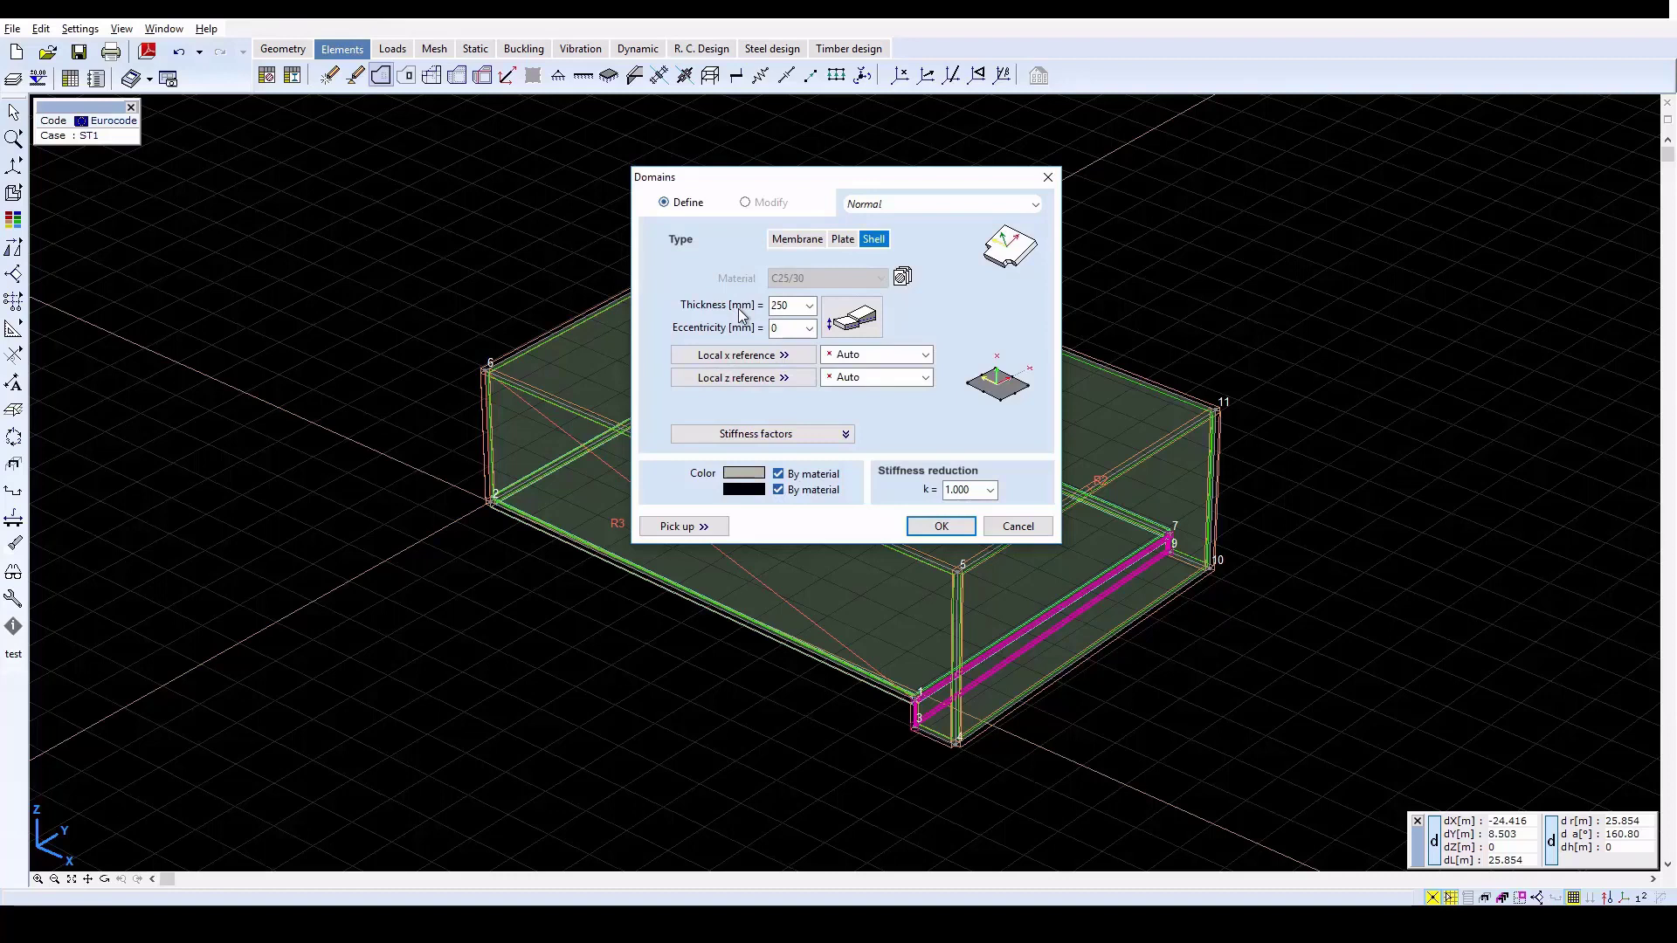
pyautogui.click(860, 355)
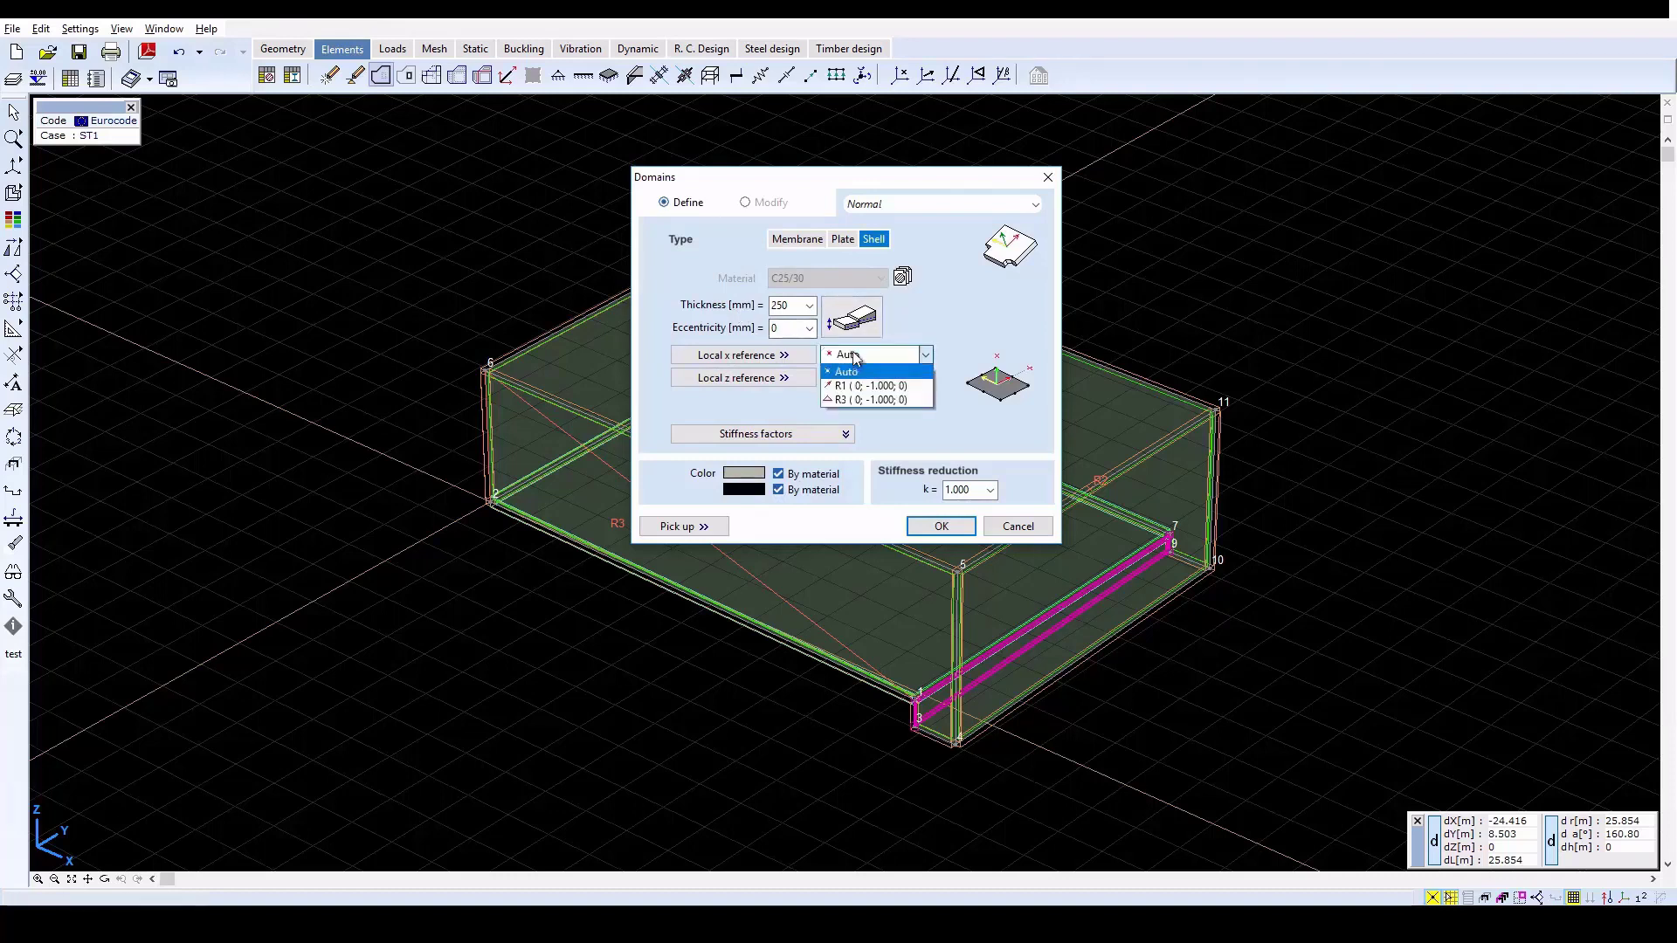
pyautogui.click(855, 399)
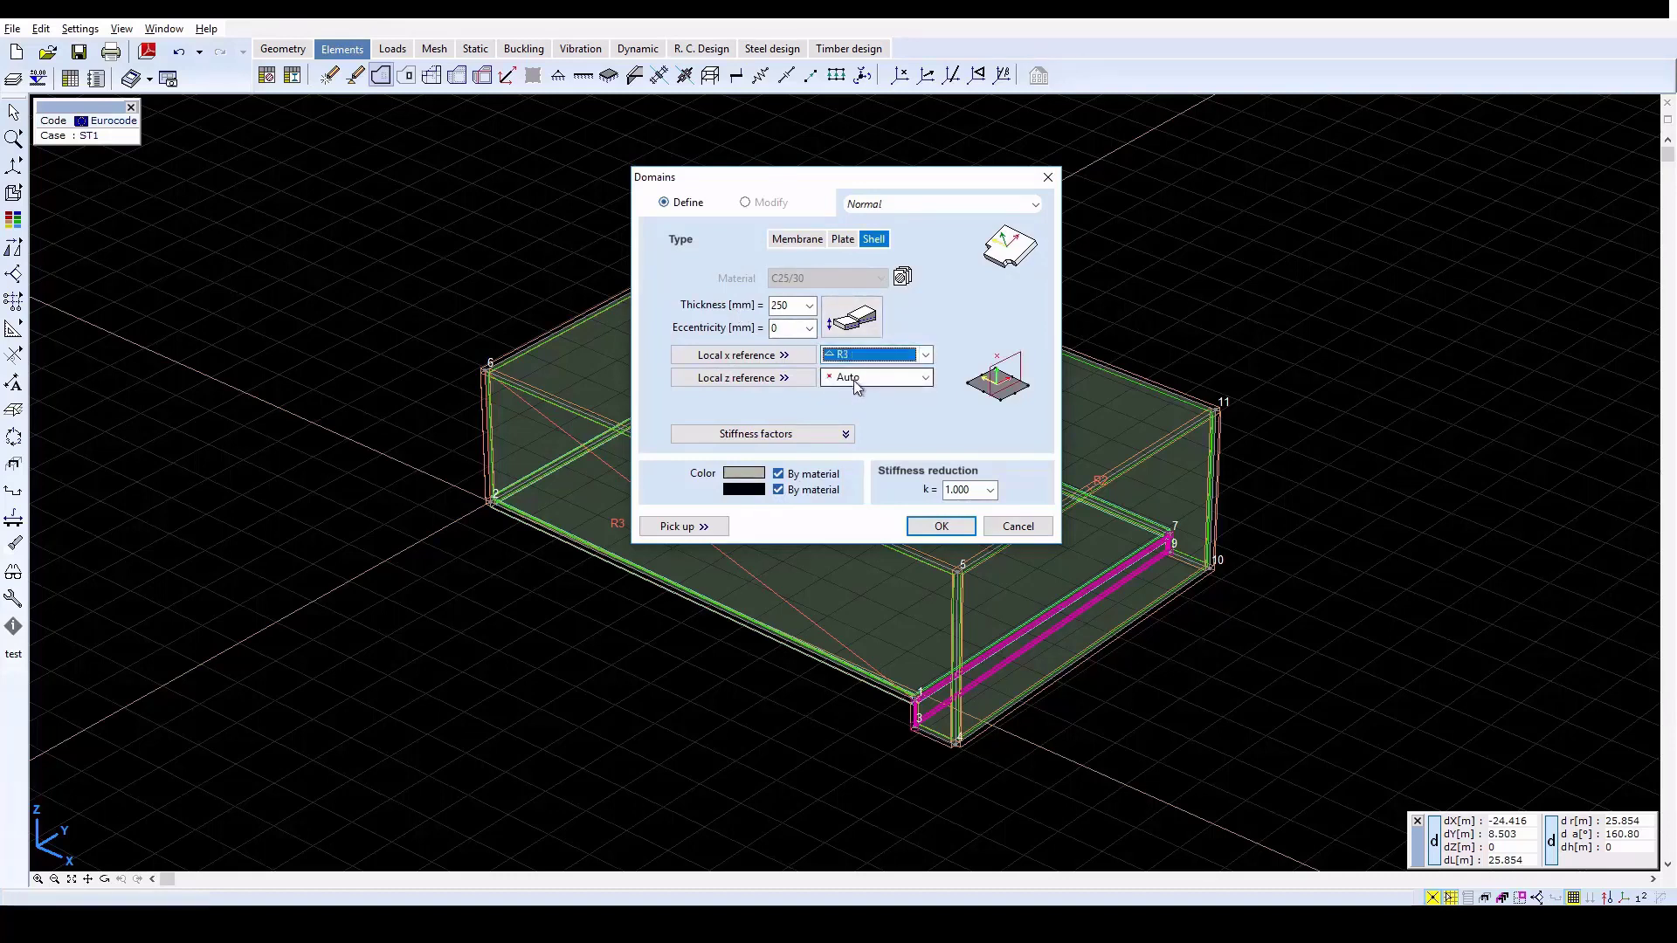
pyautogui.click(852, 380)
pyautogui.click(854, 409)
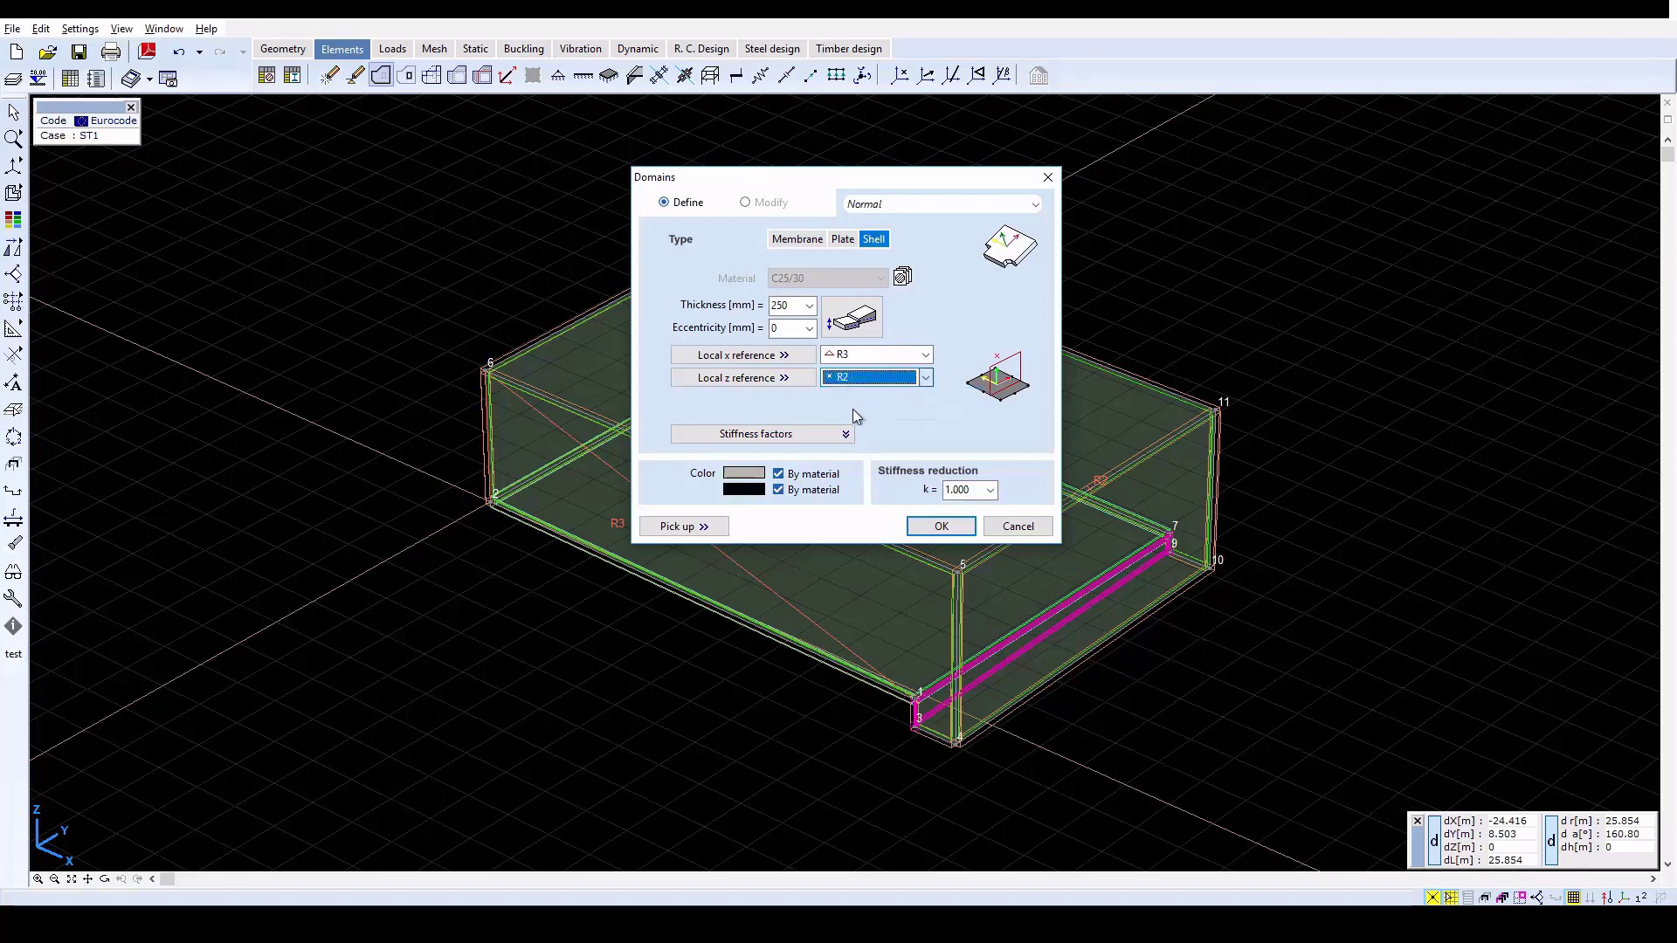
pyautogui.click(940, 524)
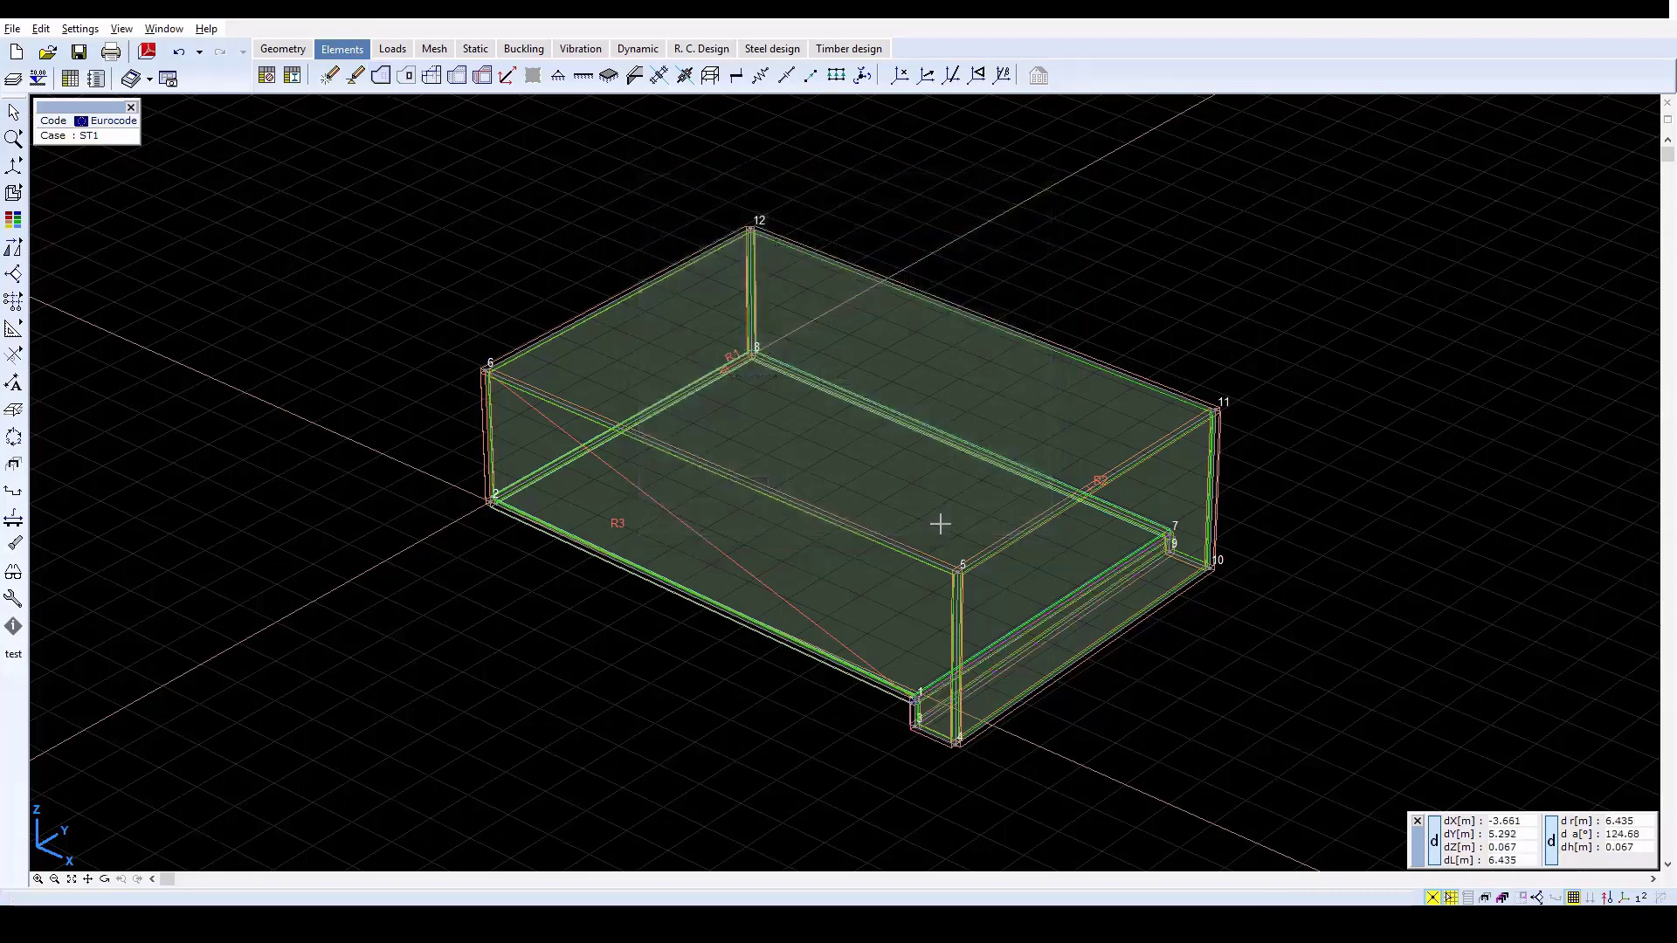
# Step: Create a domain on the lower horizontal strip bounded by nodes 3, 4, 10 and 9
pyautogui.click(381, 76)
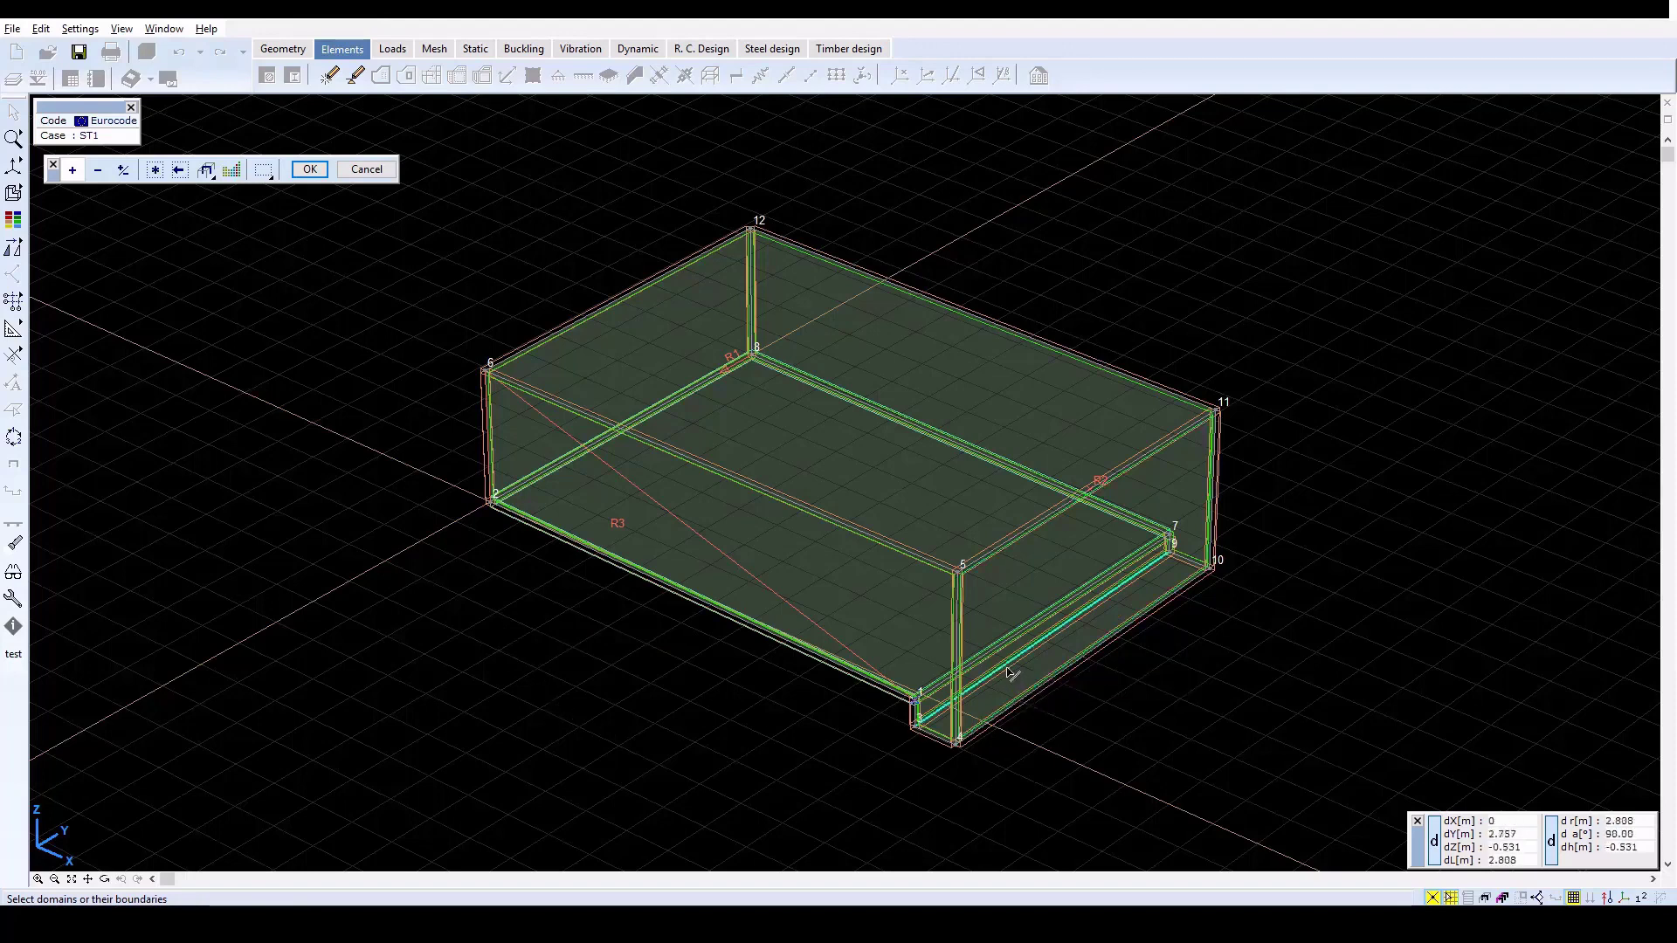
pyautogui.click(936, 742)
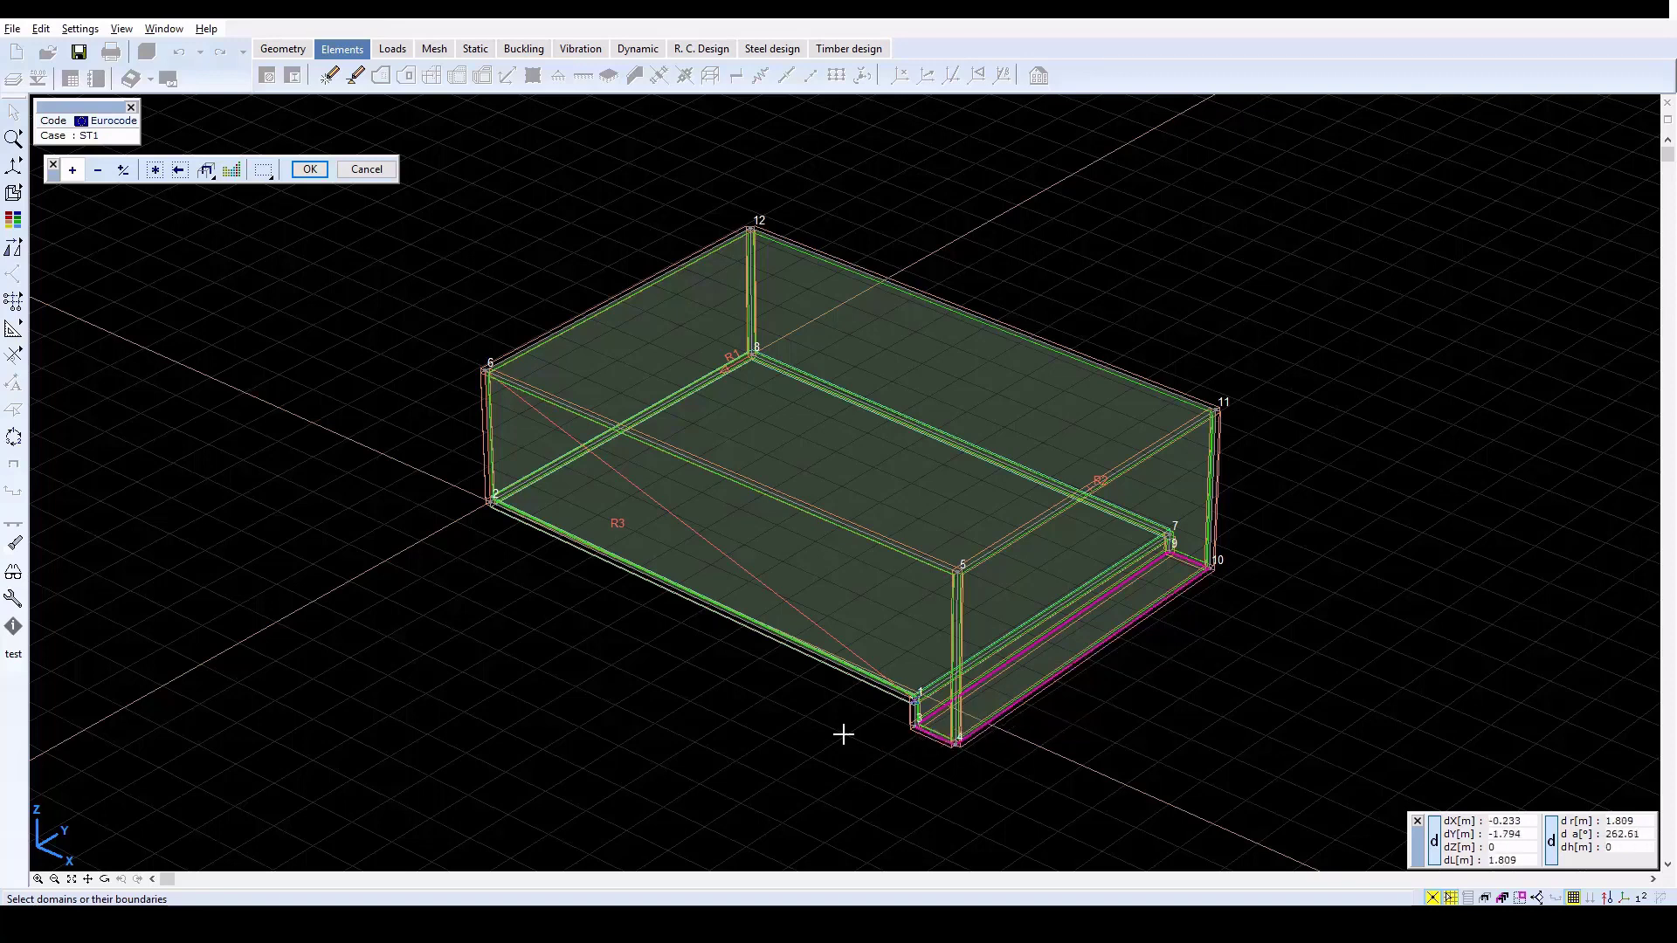
pyautogui.click(309, 169)
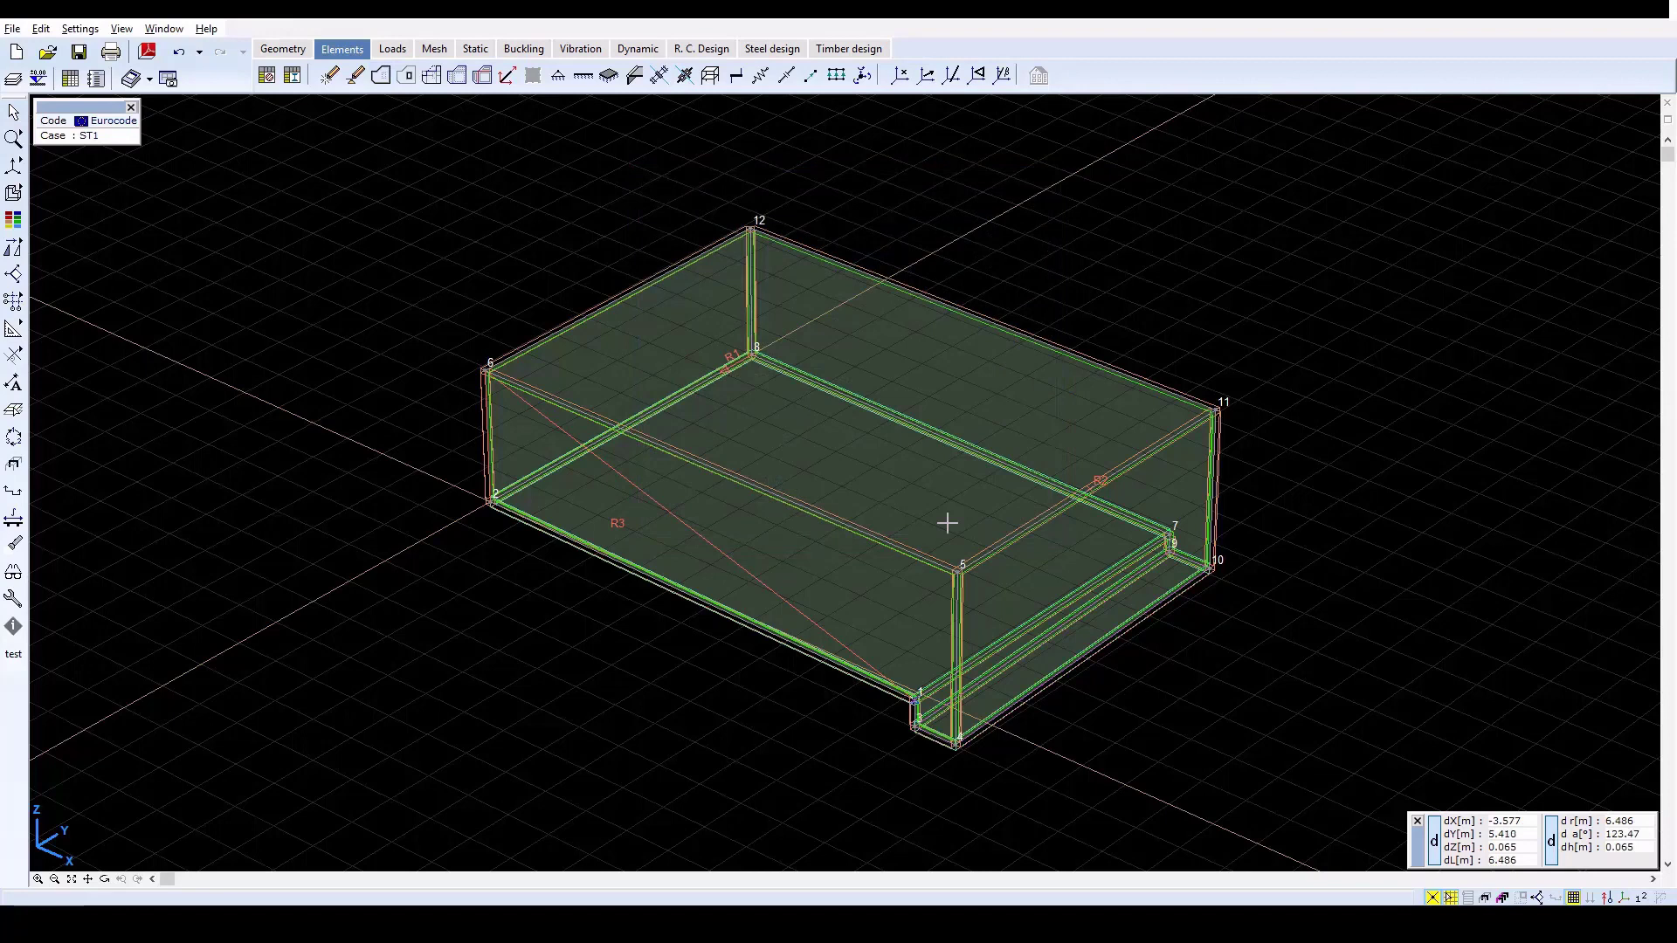
# Step: Display the domains' local coordinate systems to check them, then hide them and turn off node numbering
pyautogui.click(1626, 899)
pyautogui.click(1639, 897)
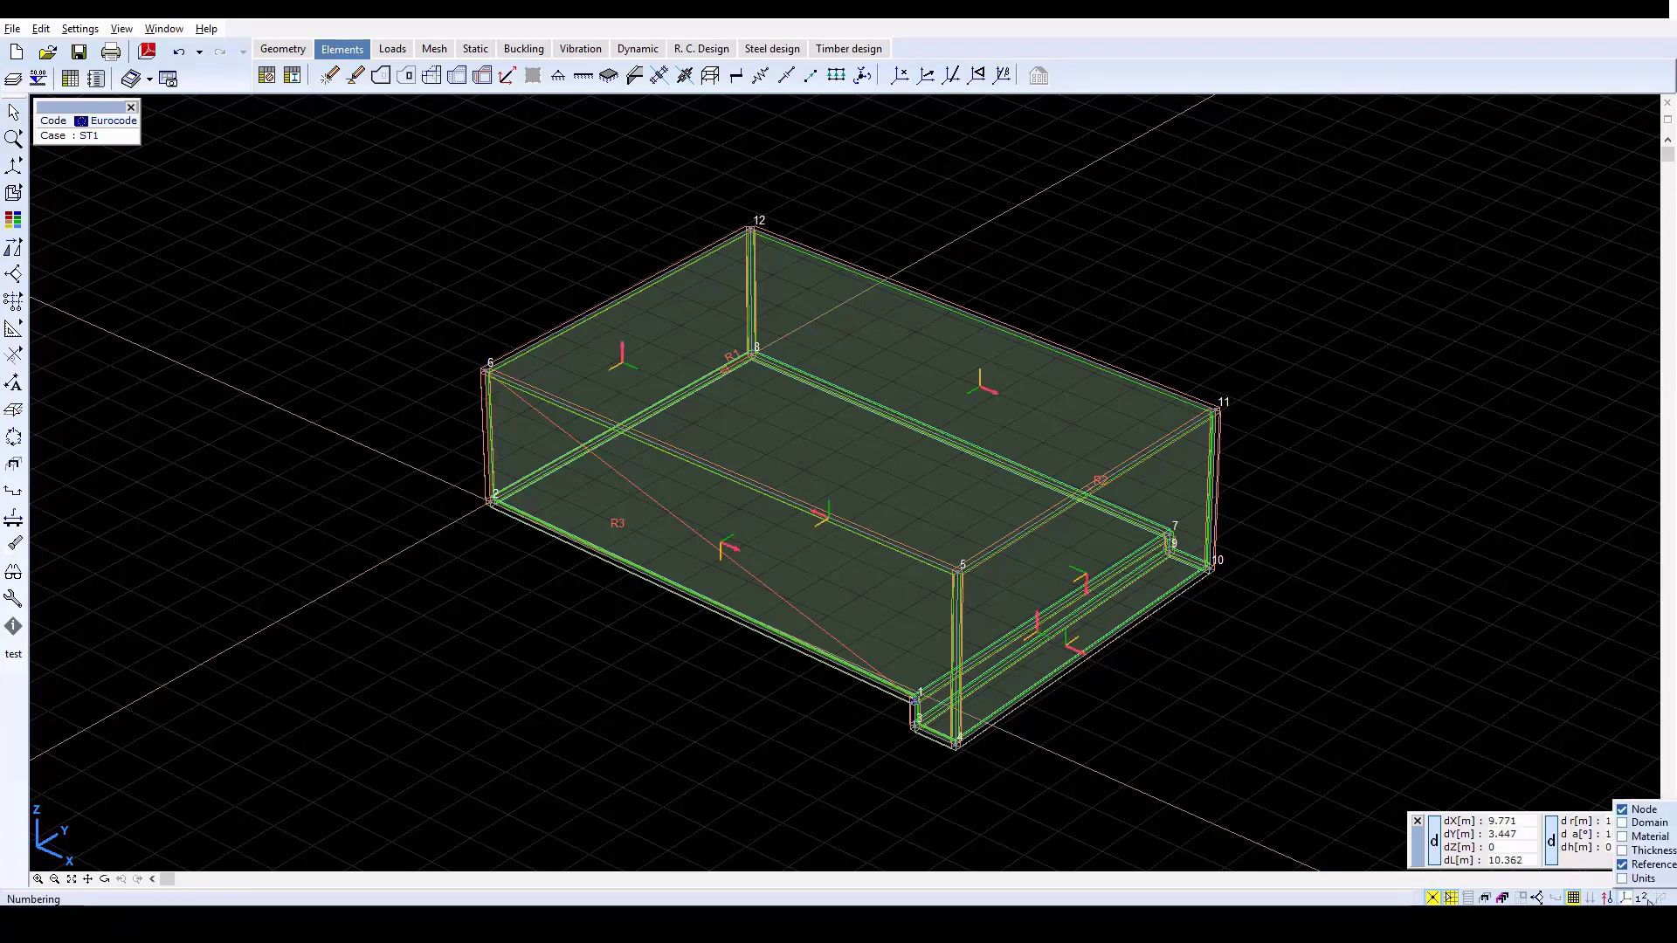
pyautogui.click(1622, 810)
pyautogui.click(1621, 899)
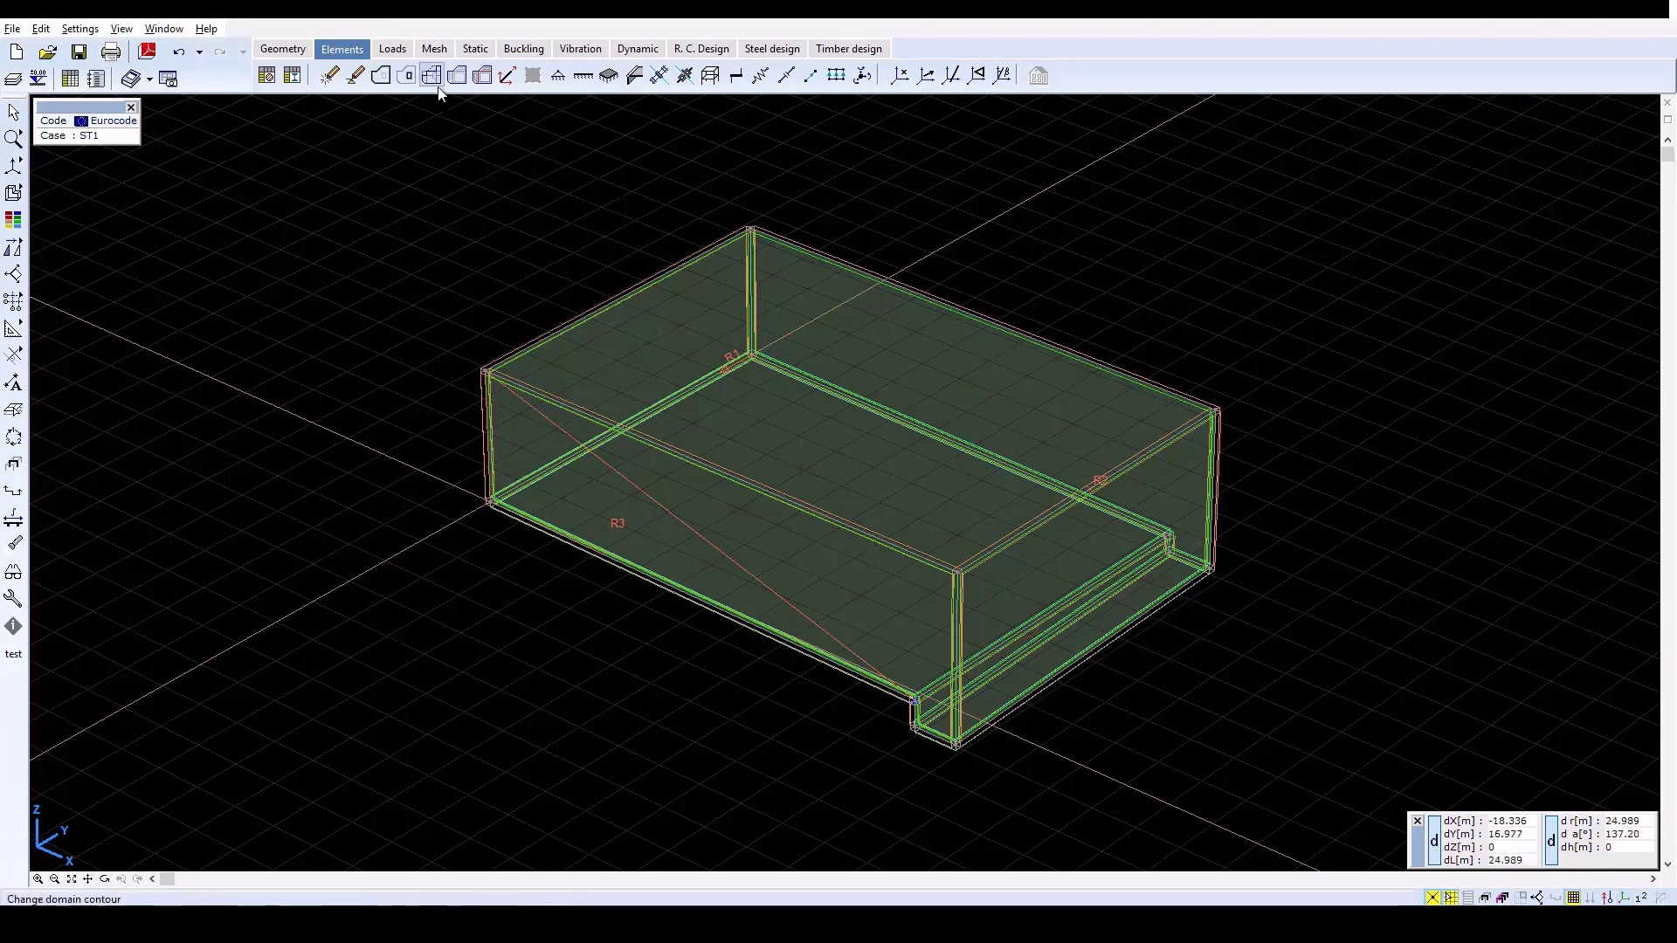
# Step: Select the four top edges of the box and open the rib line element definition for them
pyautogui.click(508, 76)
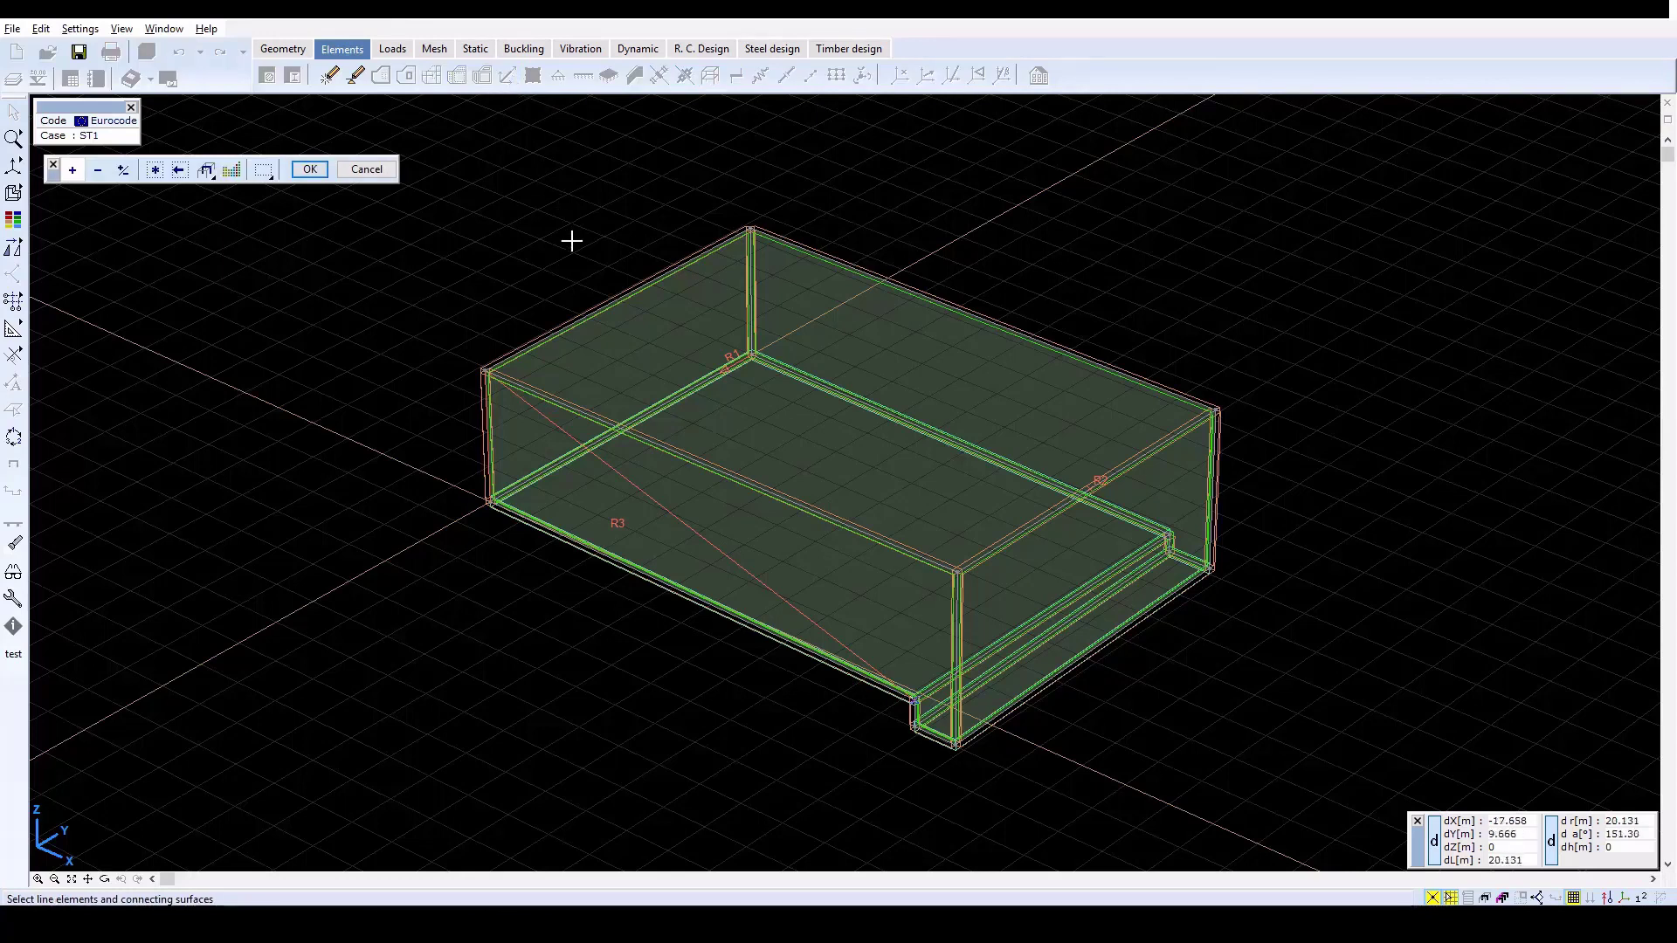
pyautogui.click(613, 303)
pyautogui.click(686, 458)
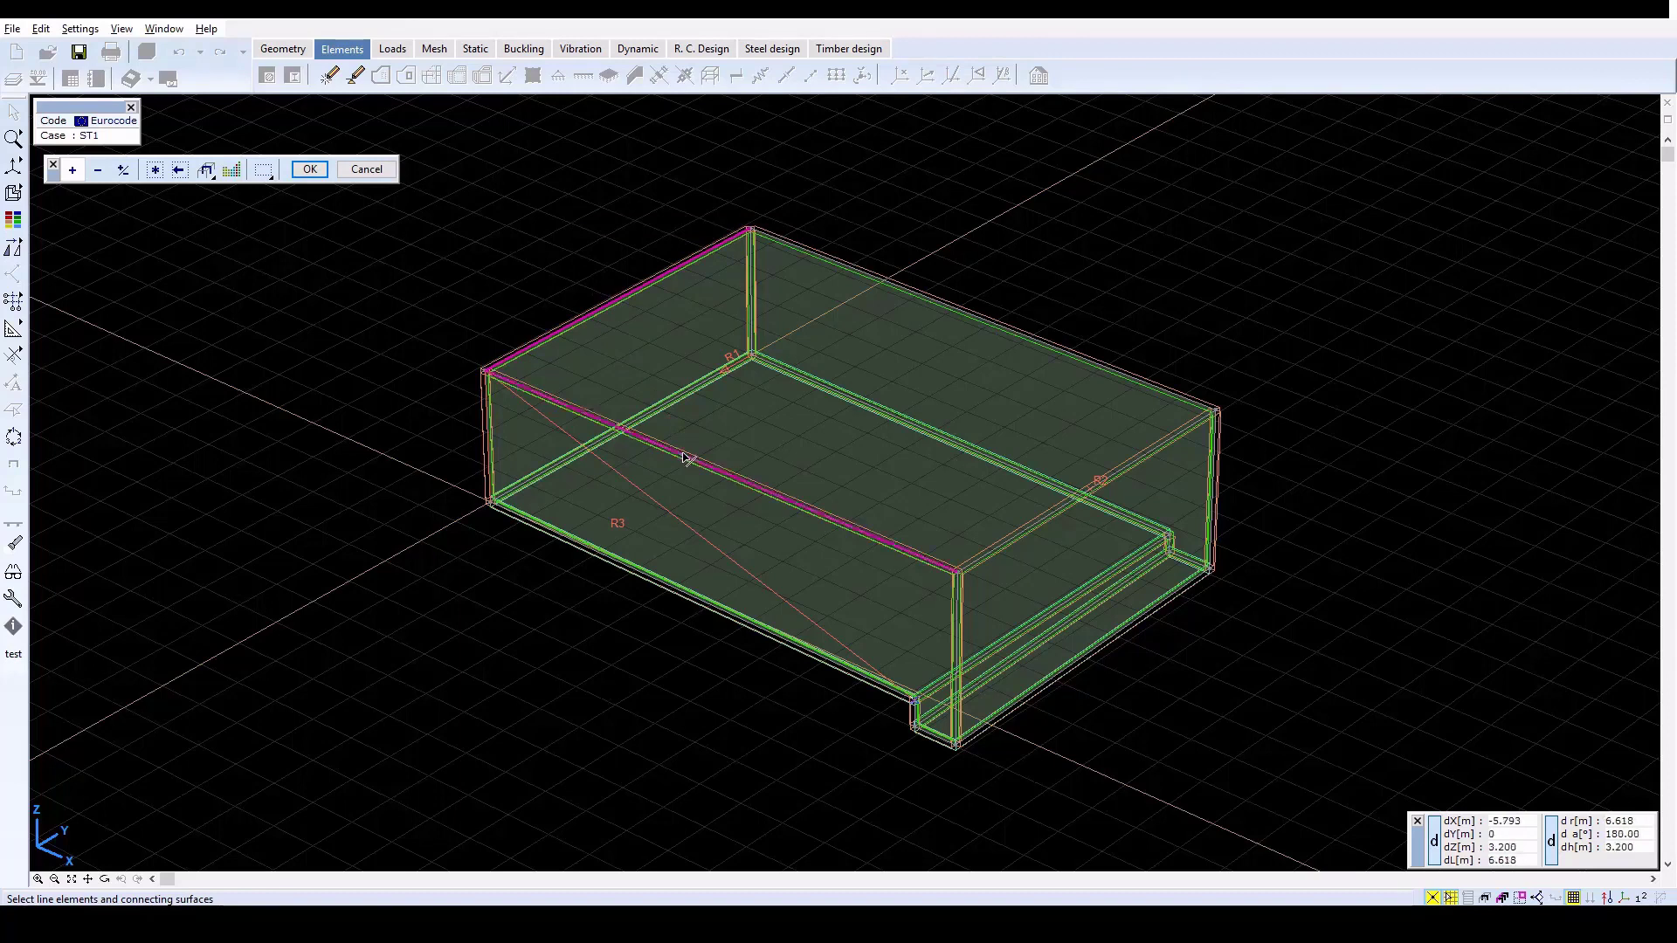
pyautogui.click(1023, 533)
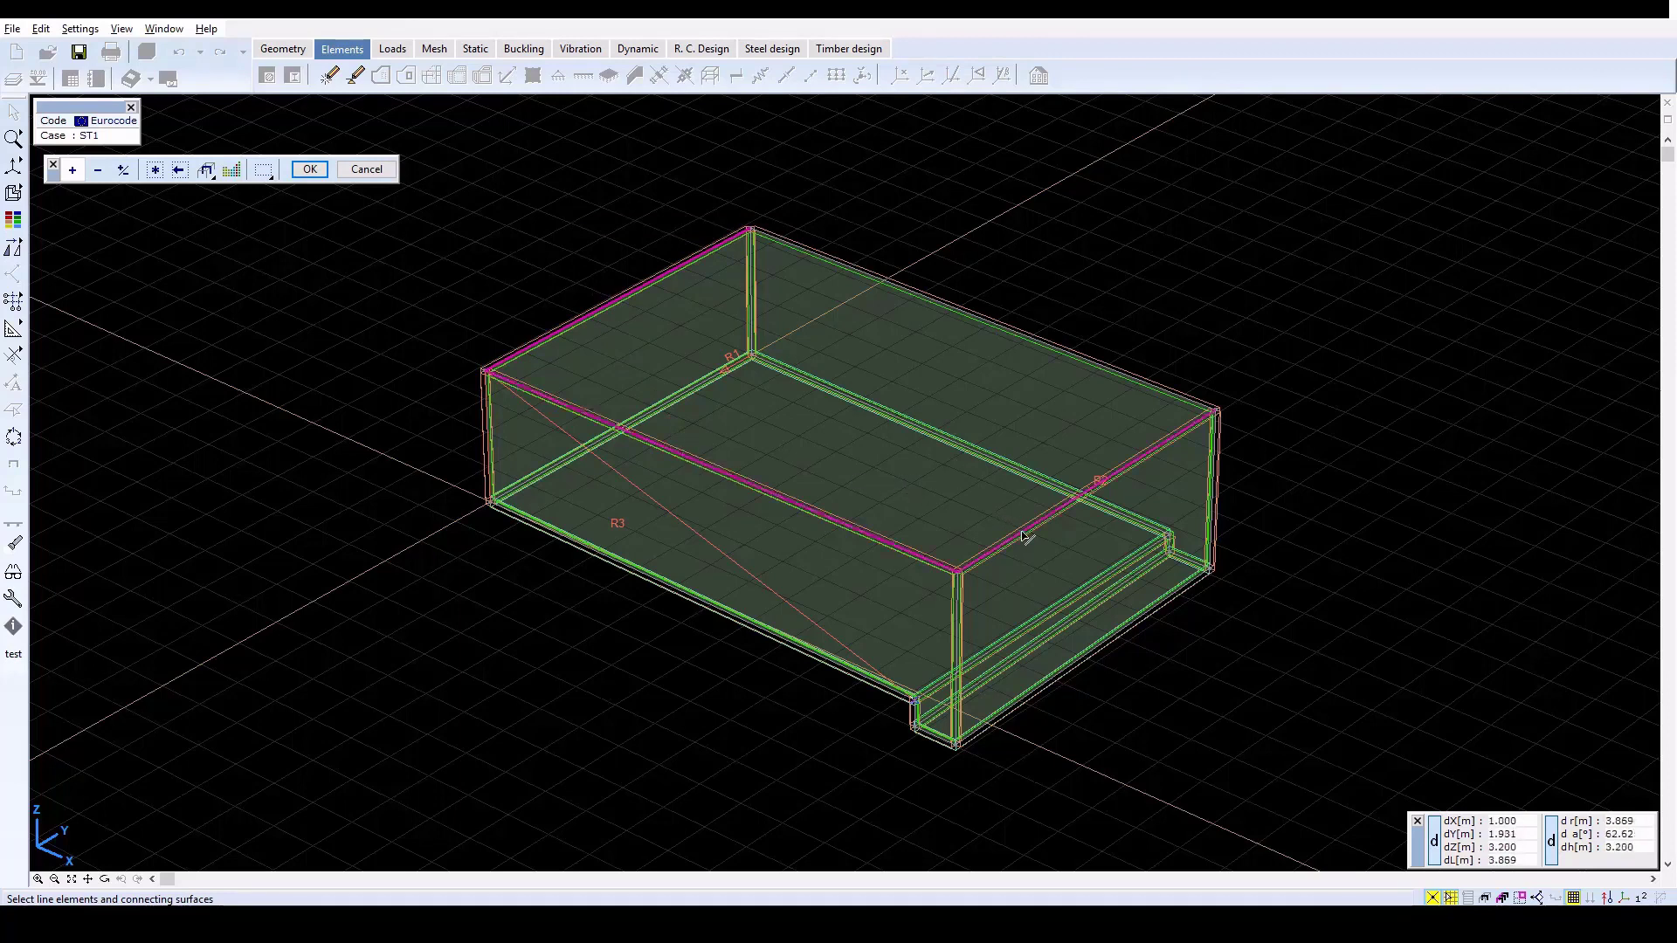
pyautogui.click(1096, 364)
pyautogui.click(310, 168)
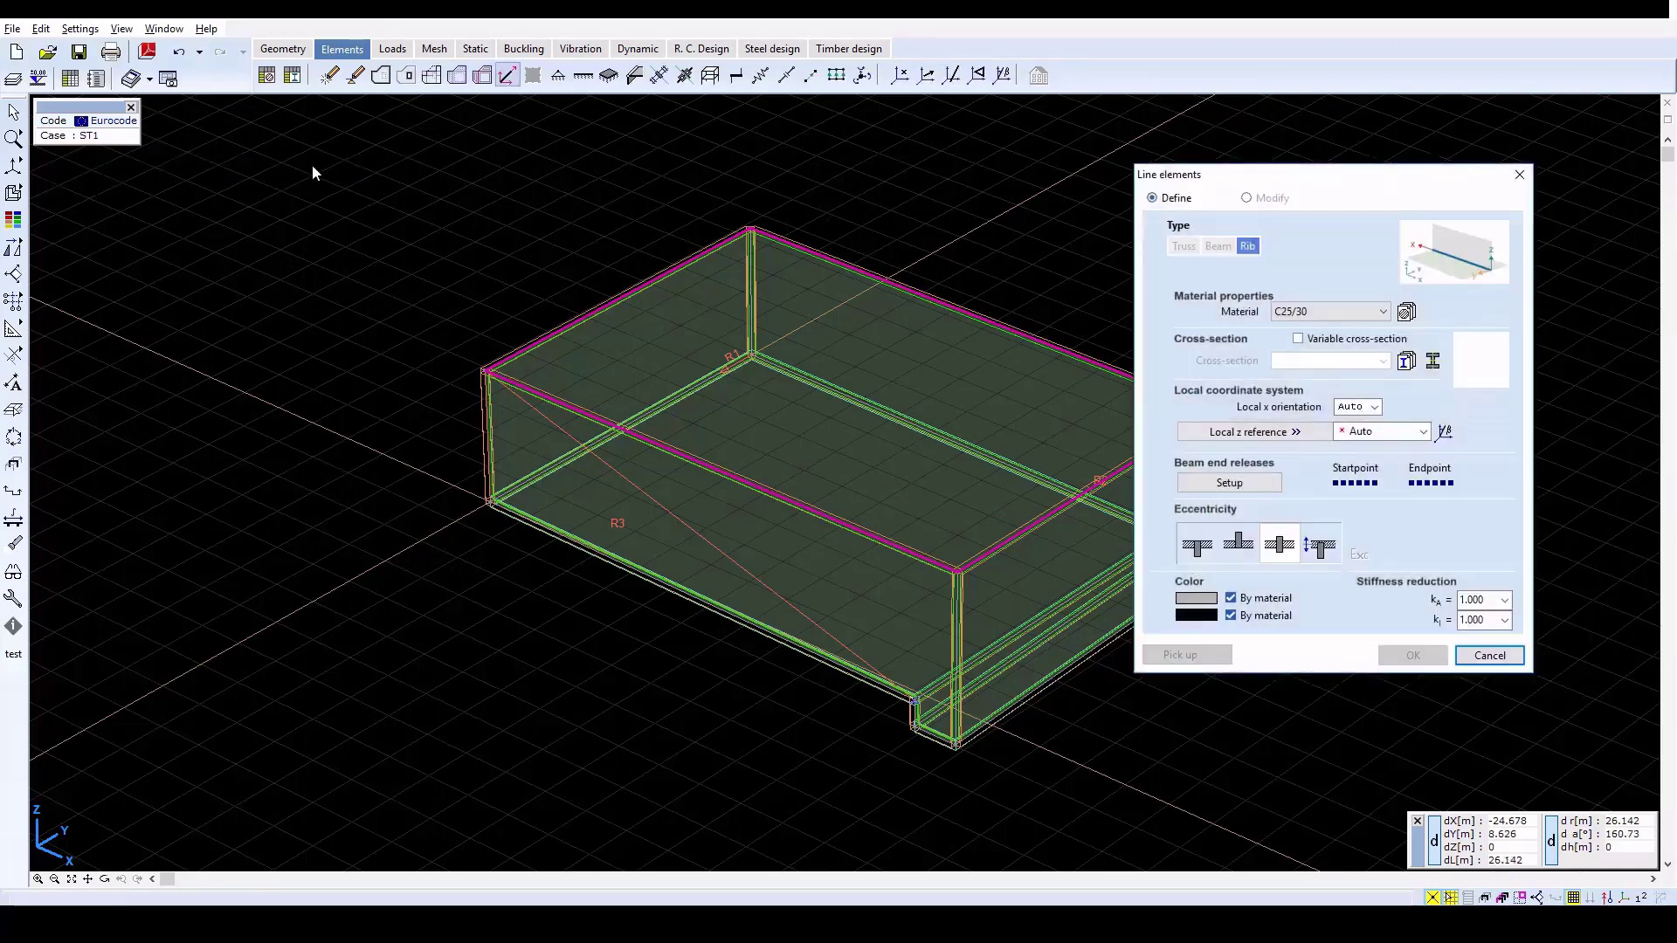
# Step: Draw a solid rectangular cross-section 300 mm wide and 600 mm high for the ribs, centred on the origin
pyautogui.click(1432, 361)
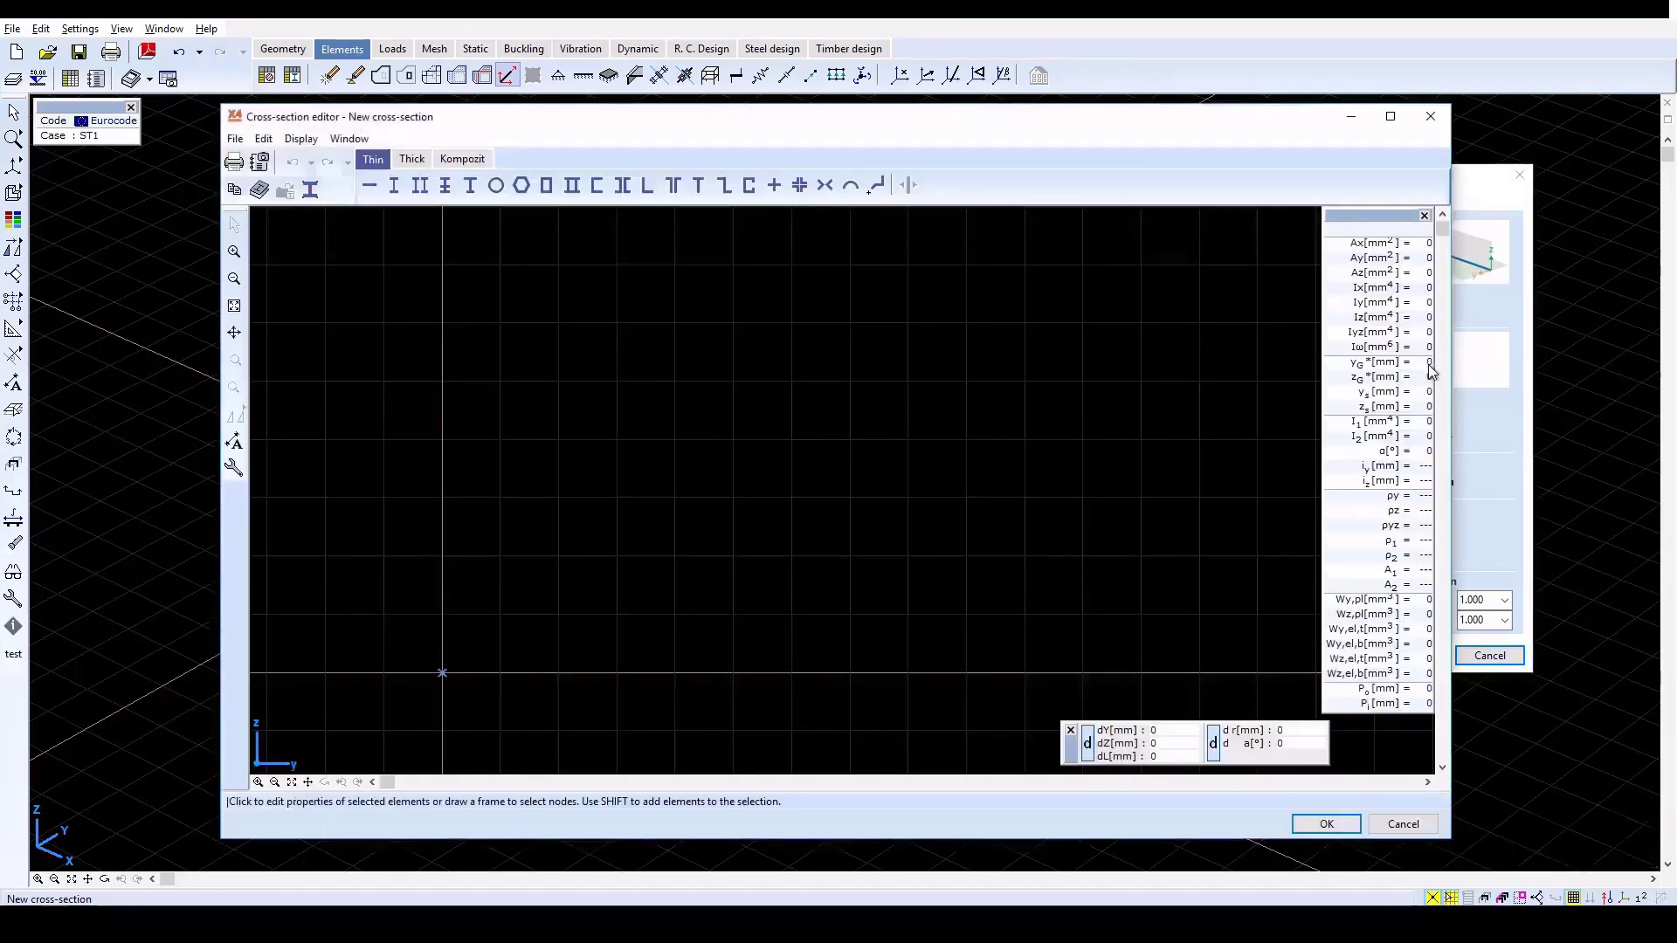
pyautogui.click(412, 159)
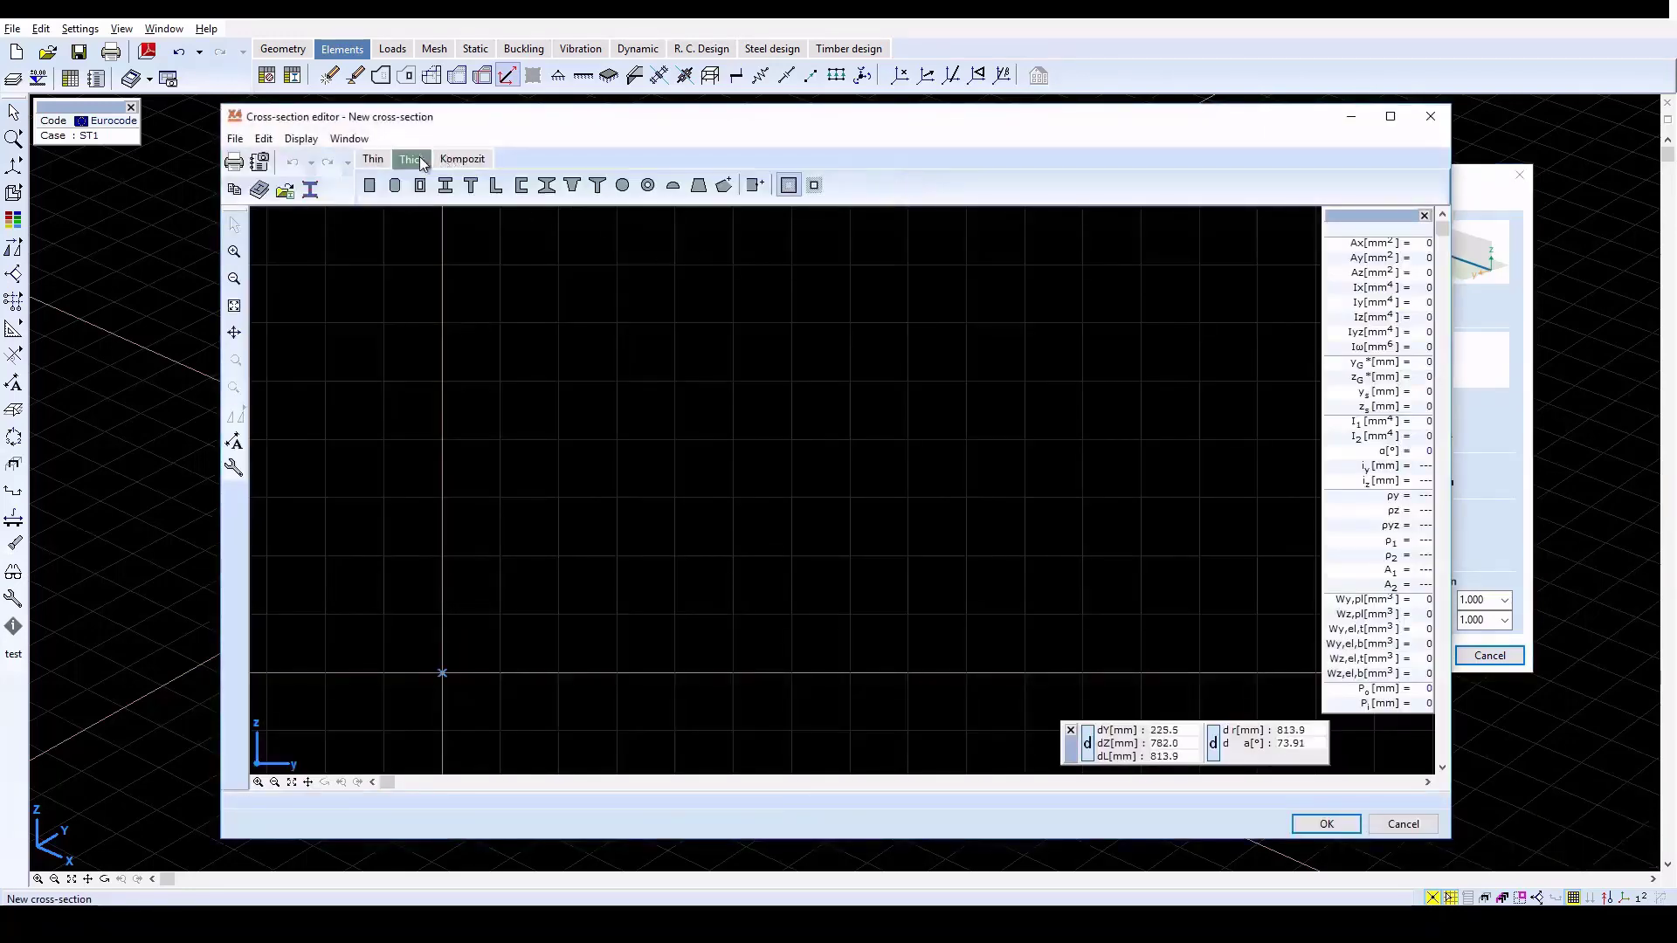
pyautogui.click(370, 185)
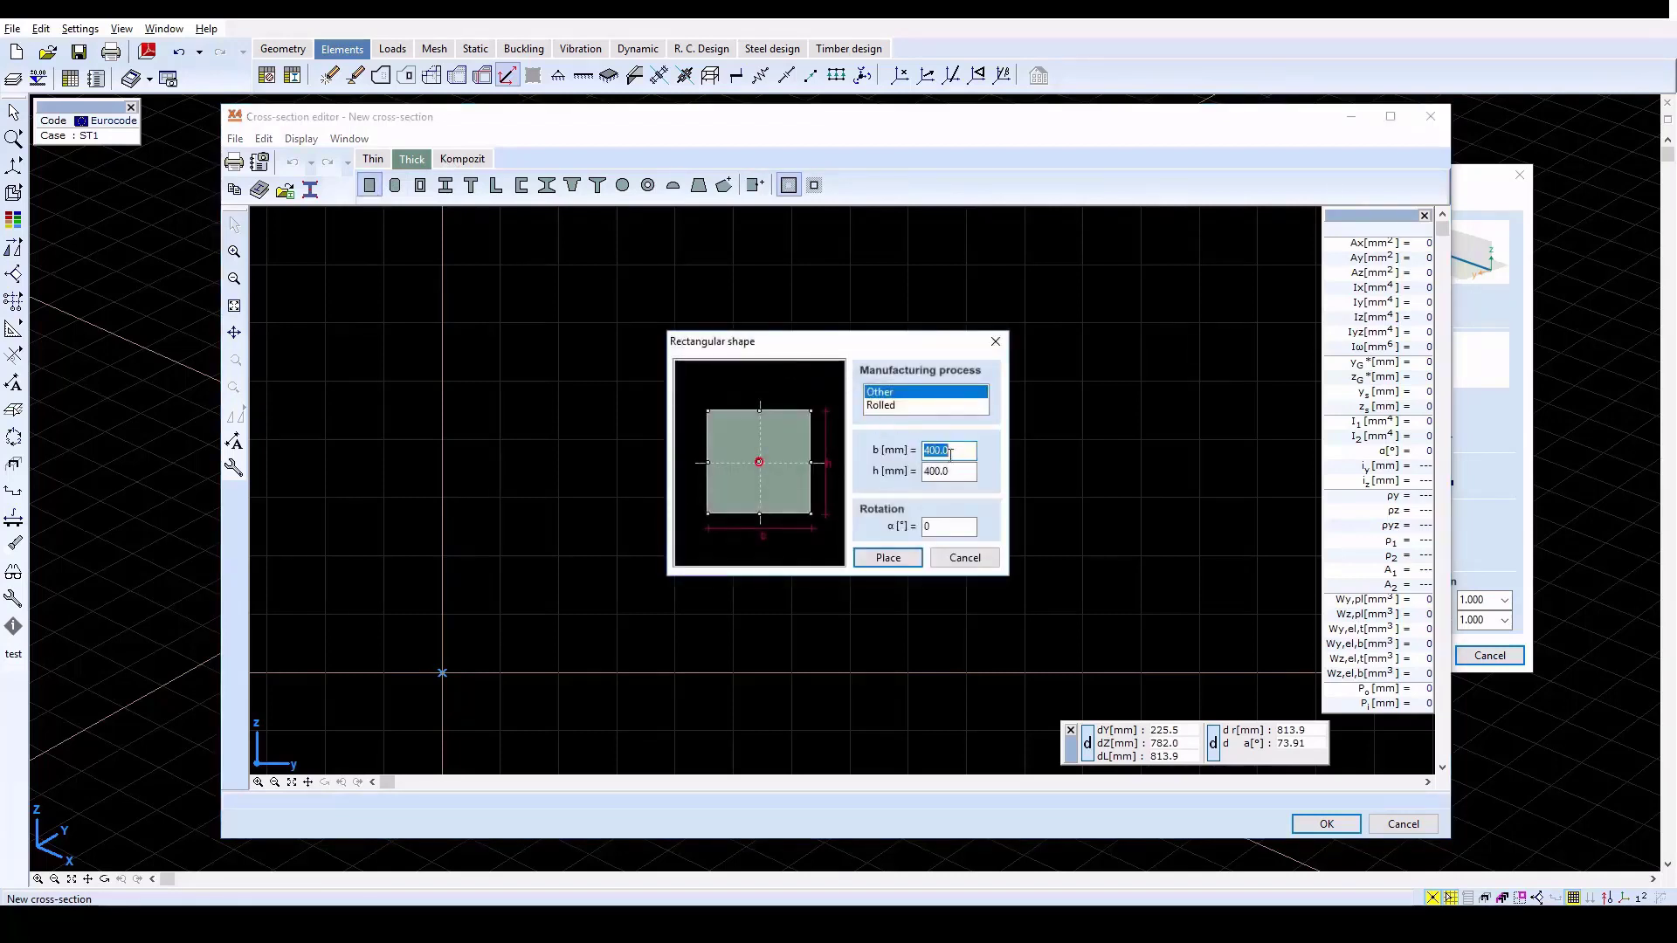
pyautogui.write('300')
pyautogui.press('Tab')
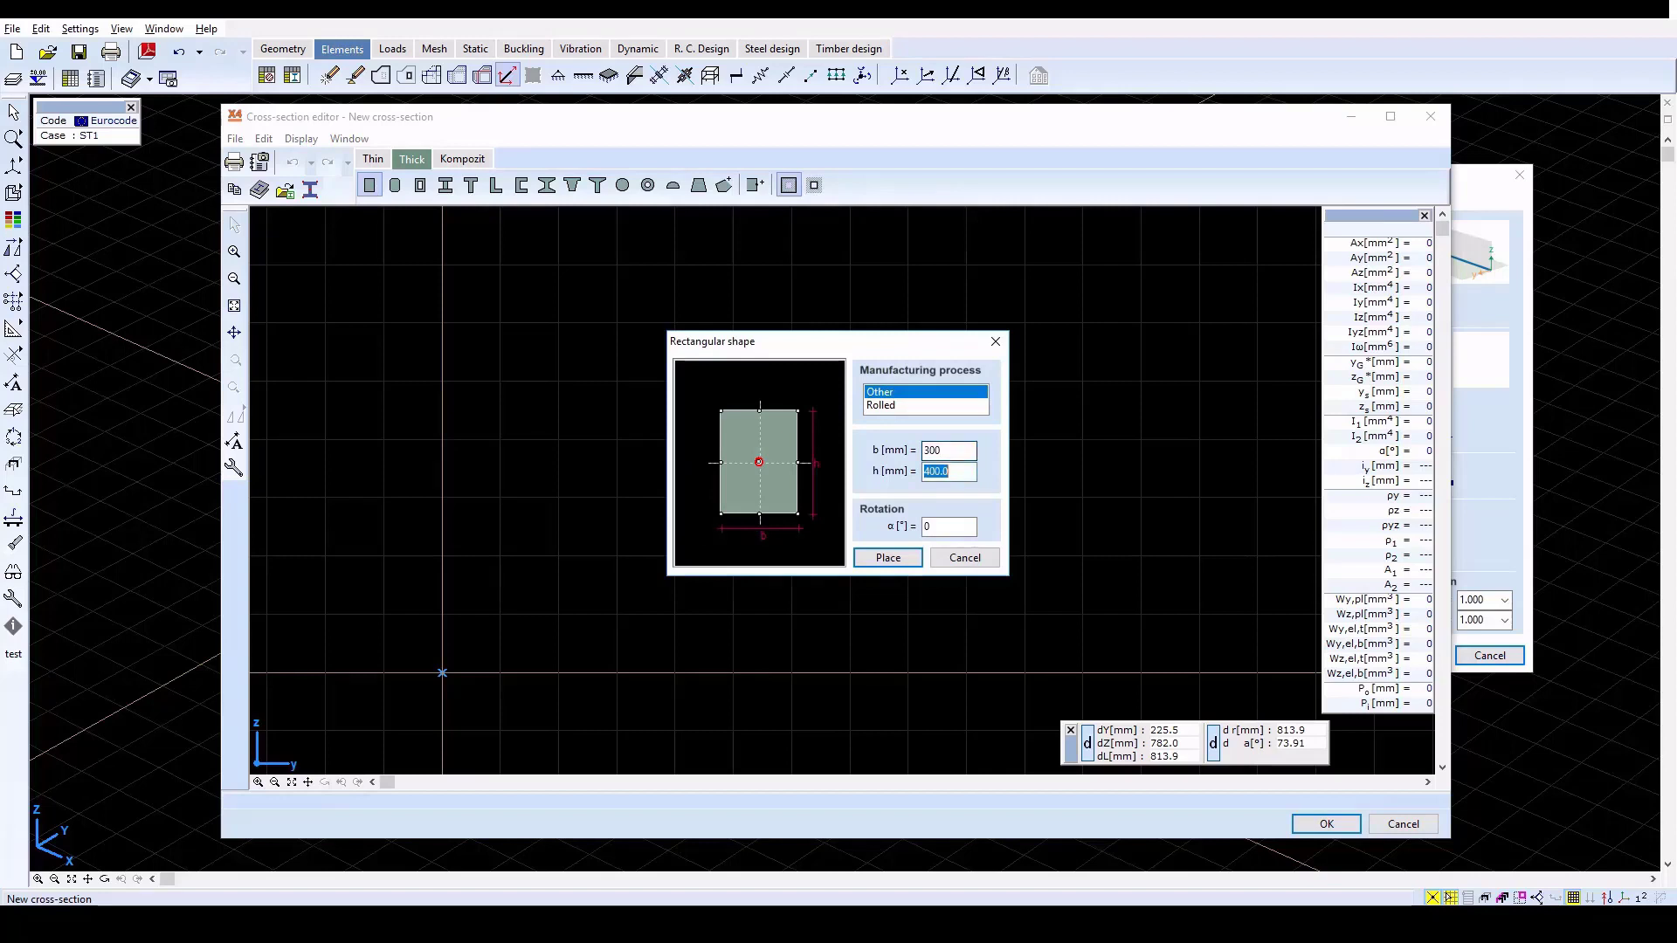
pyautogui.write('600')
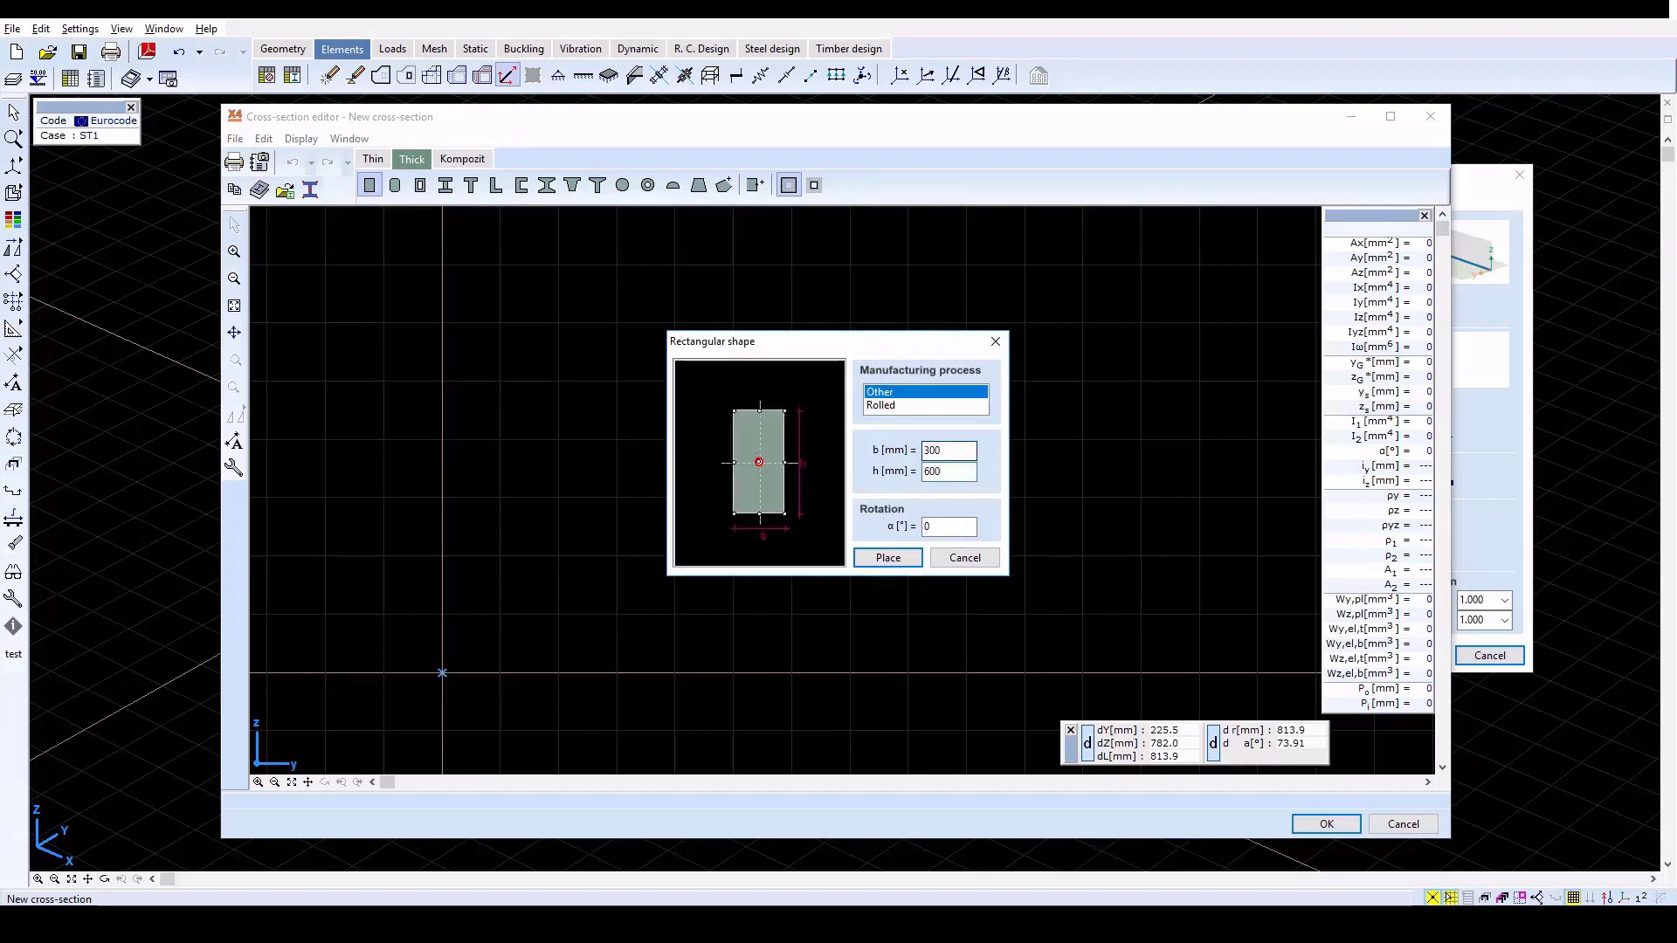
pyautogui.click(895, 562)
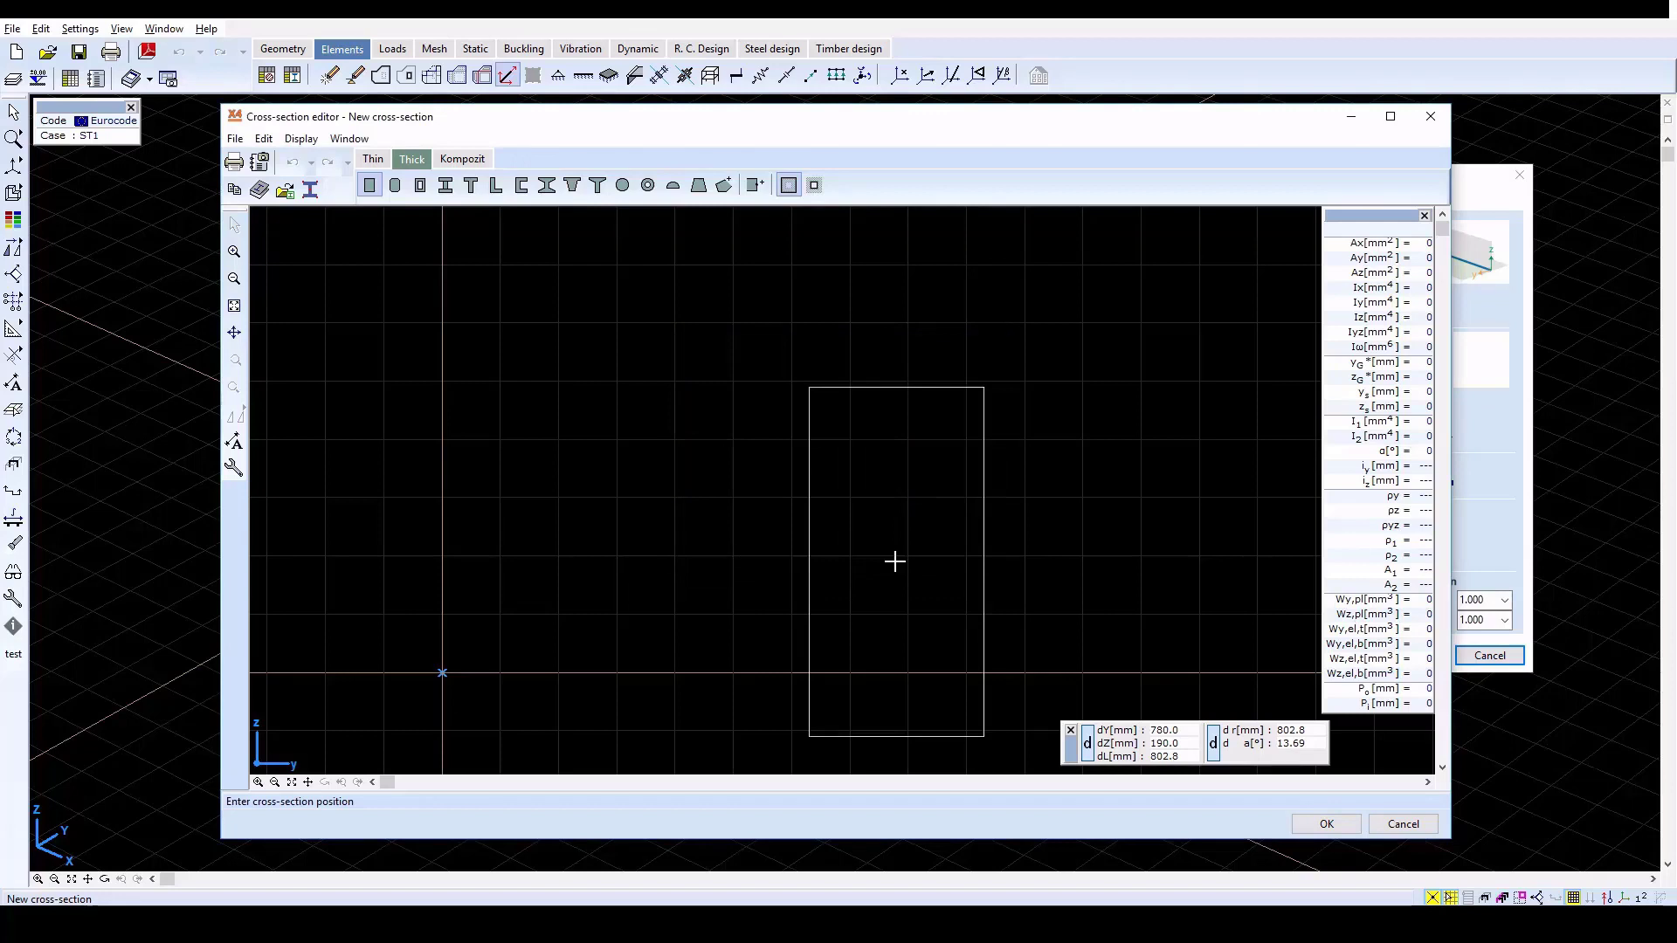
pyautogui.click(441, 674)
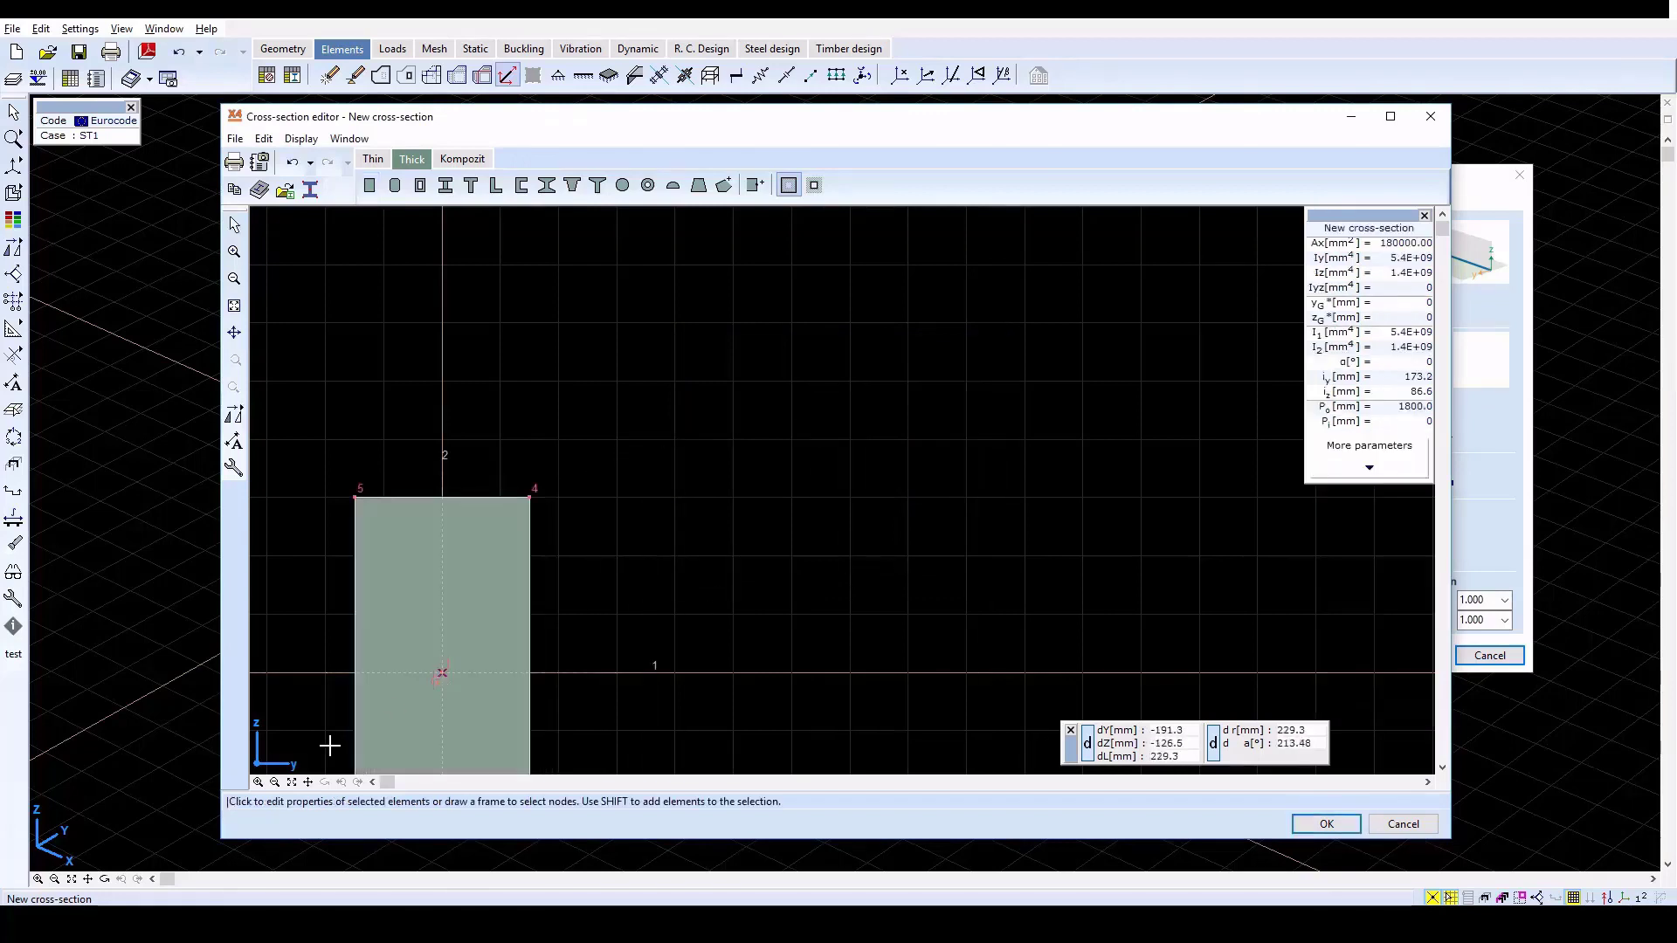
# Step: Save the cross-section as 300x600 and create the ribs on the selected top edges with bottom rib eccentricity
pyautogui.click(293, 782)
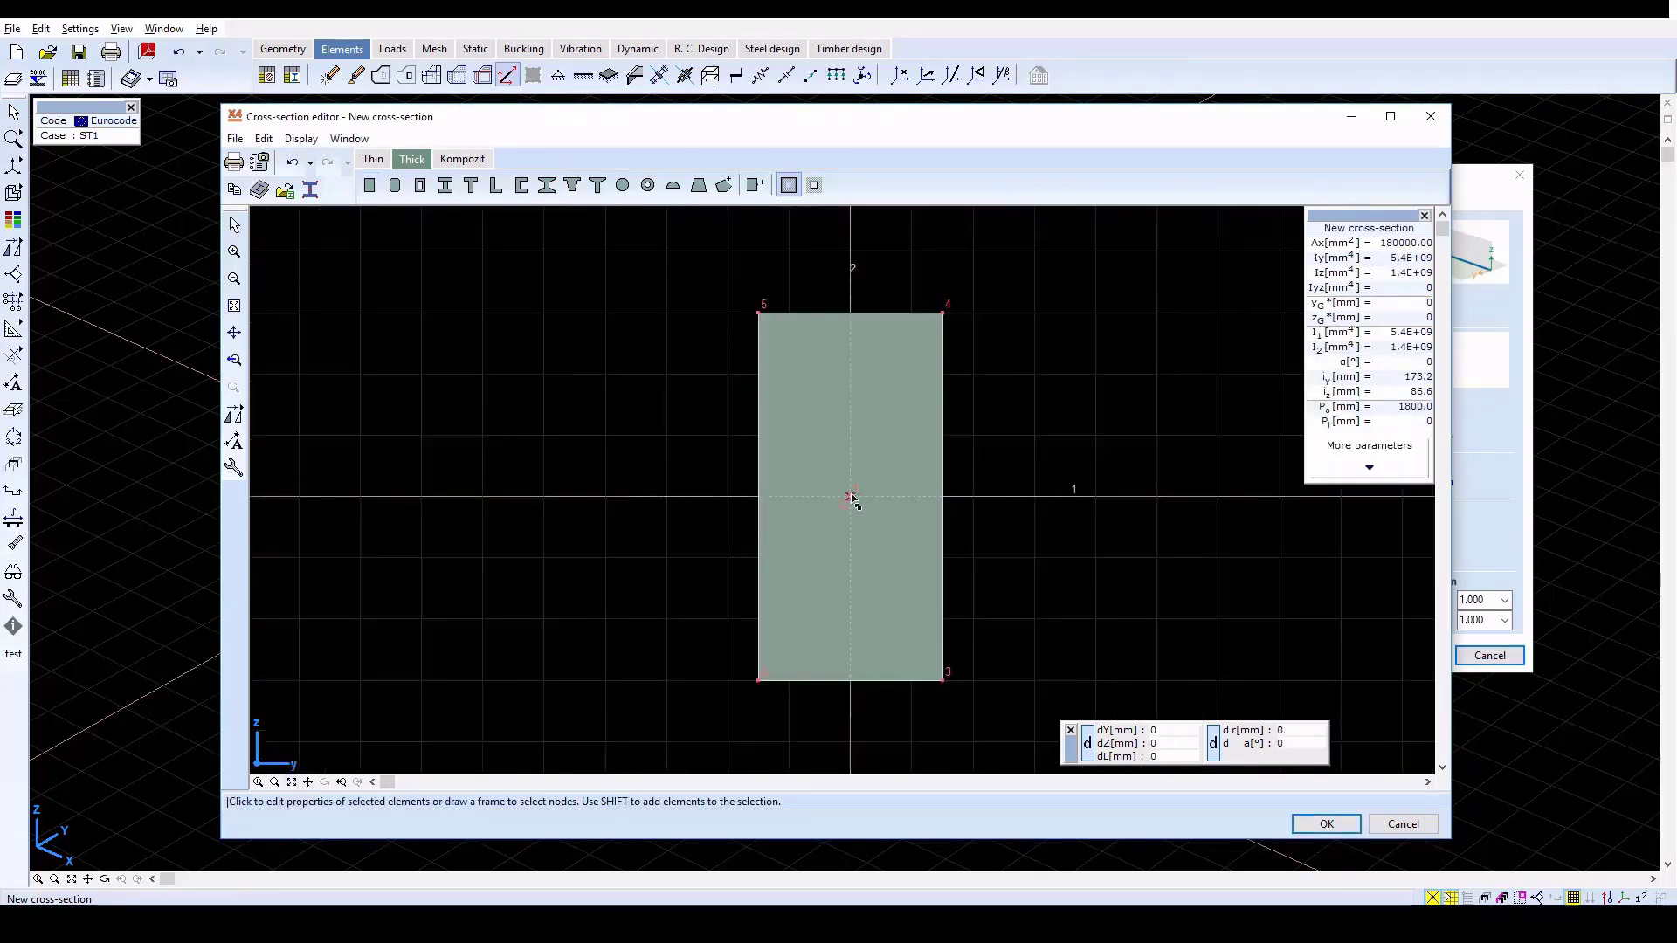
pyautogui.click(1326, 825)
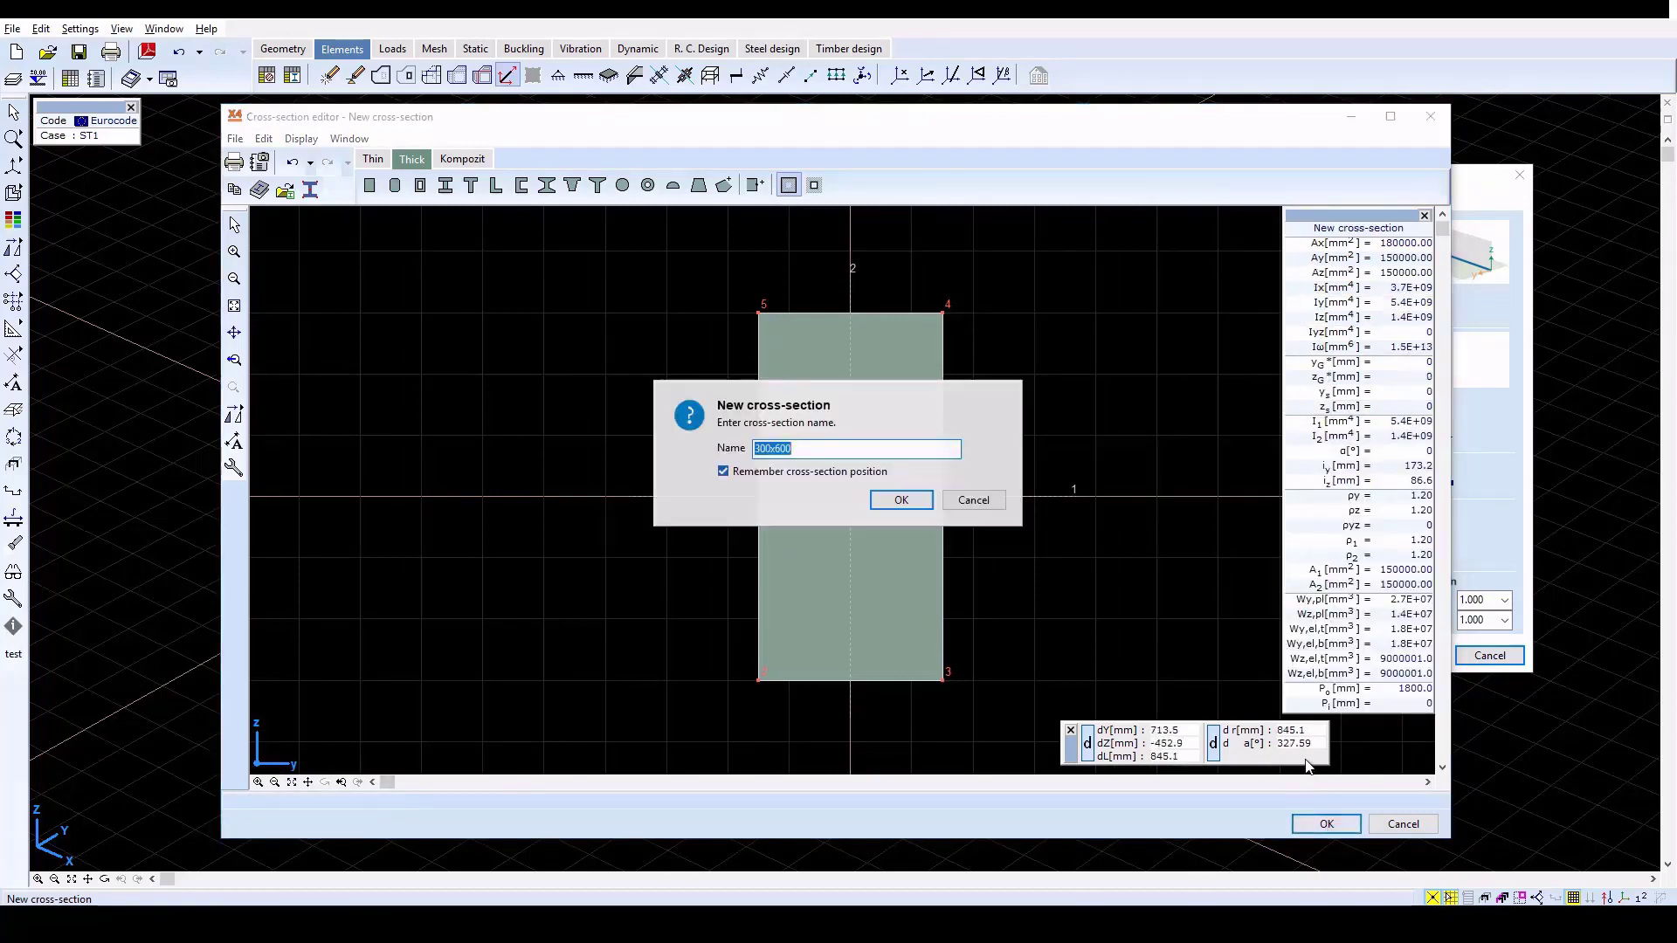
pyautogui.click(908, 501)
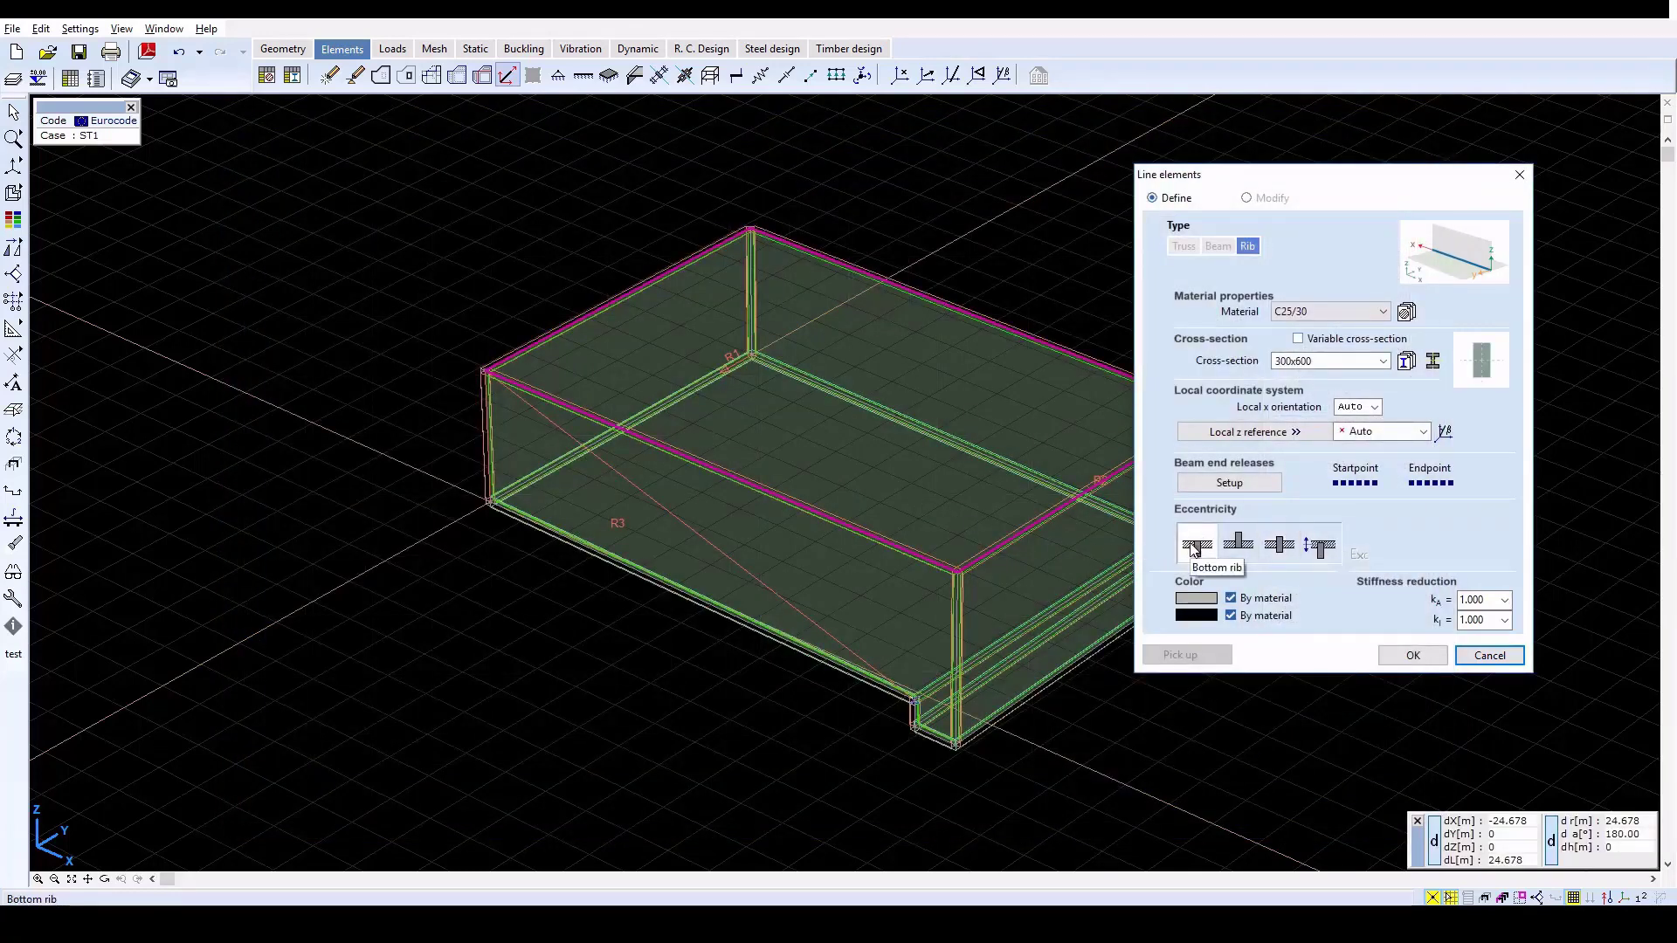
pyautogui.click(1194, 547)
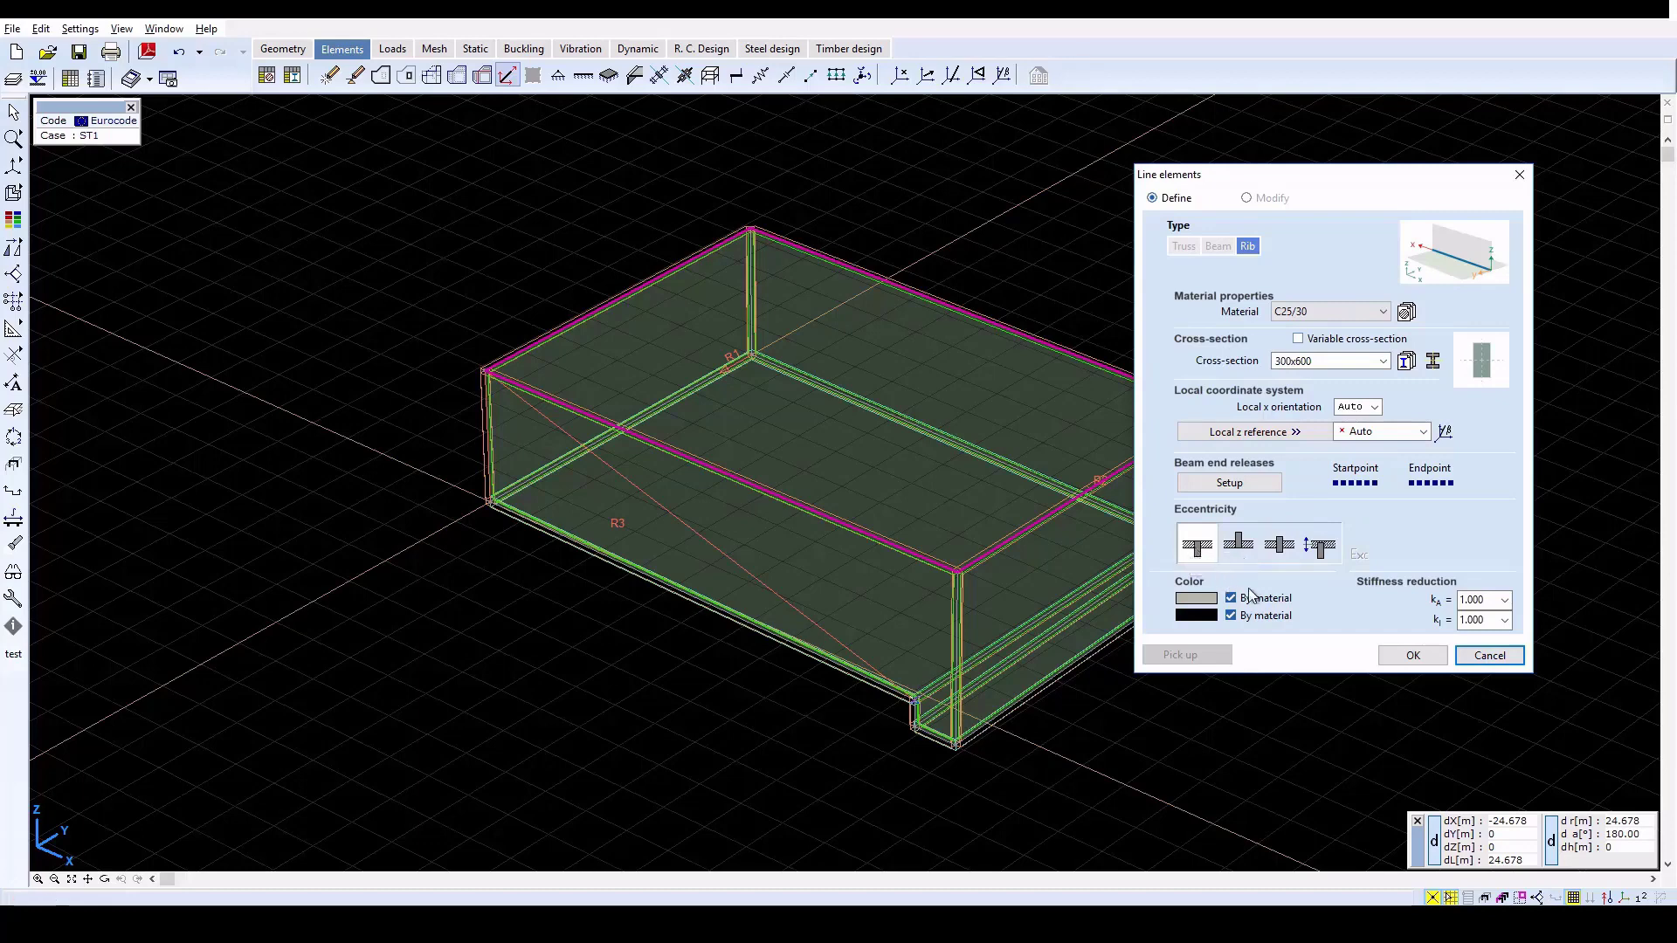
pyautogui.click(1412, 655)
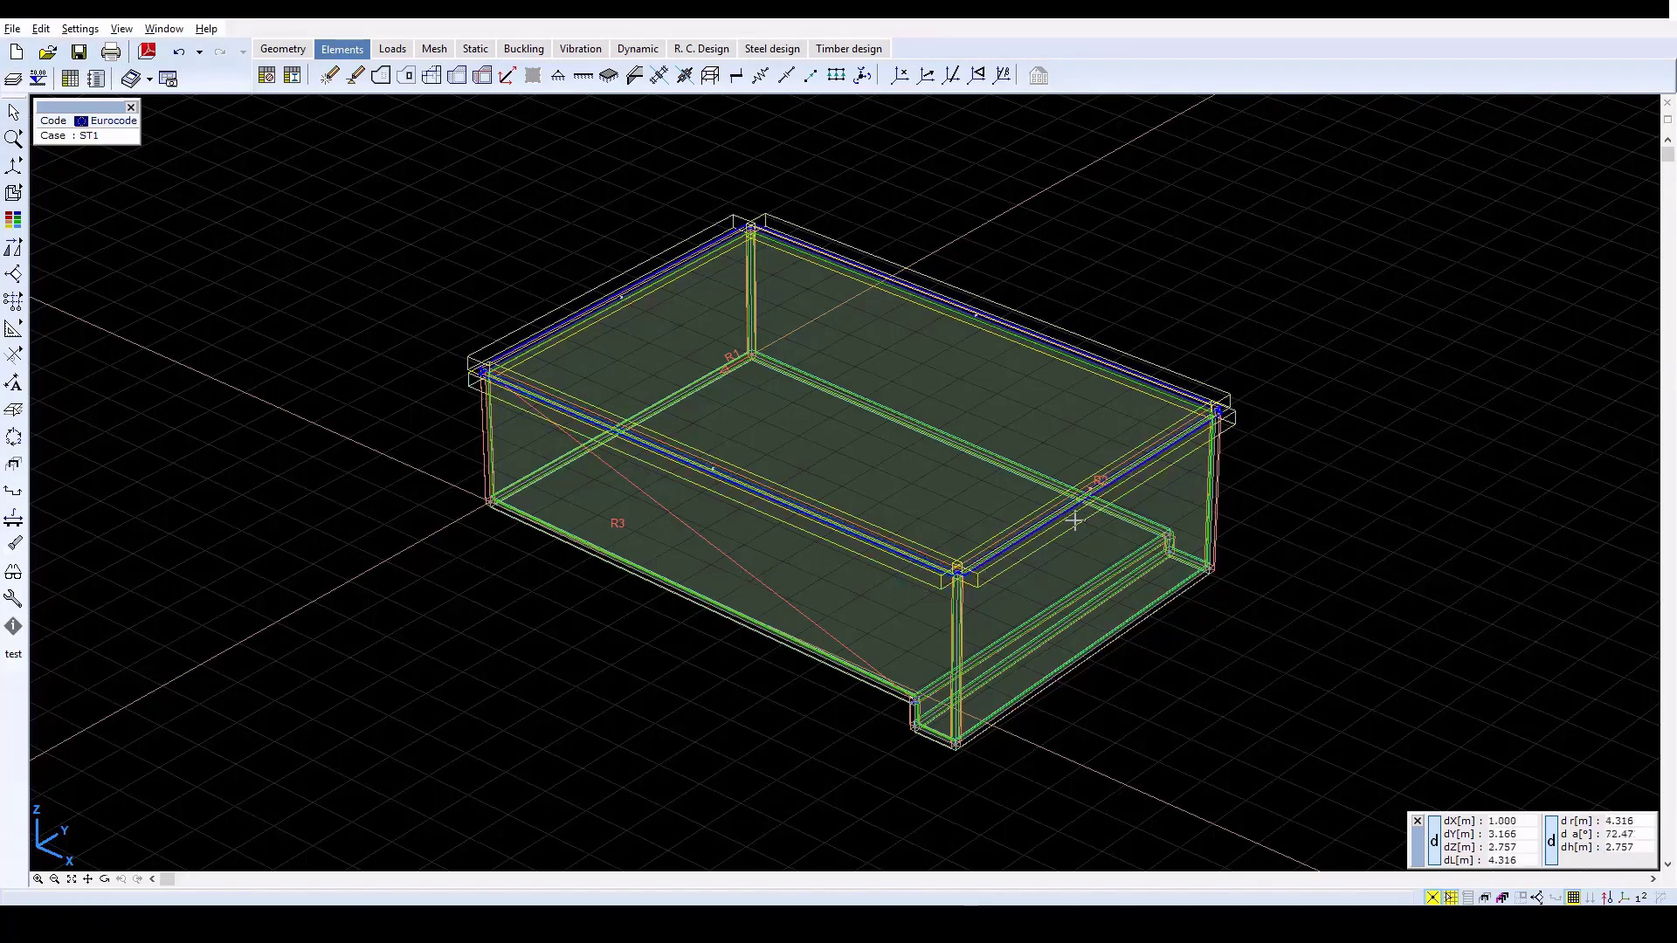
# Step: Inspect the new ribs in the rendered display mode, and return the model to wireframe
pyautogui.moveTo(1067, 513)
pyautogui.moveTo(13, 167)
pyautogui.moveTo(10, 200)
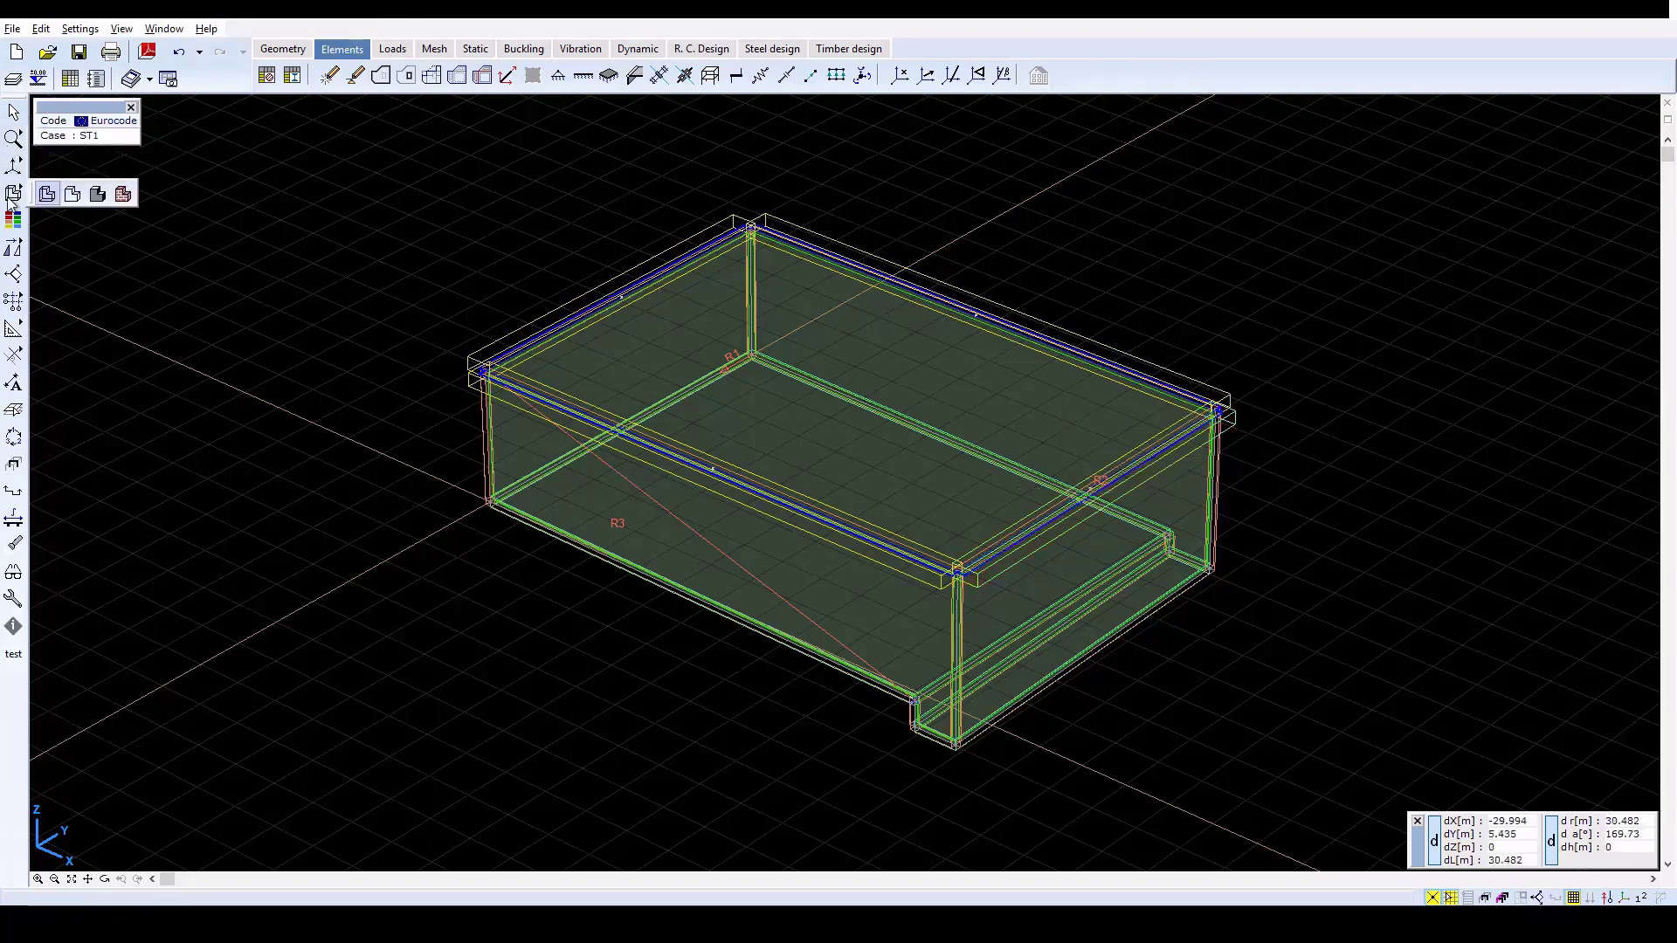
pyautogui.click(100, 192)
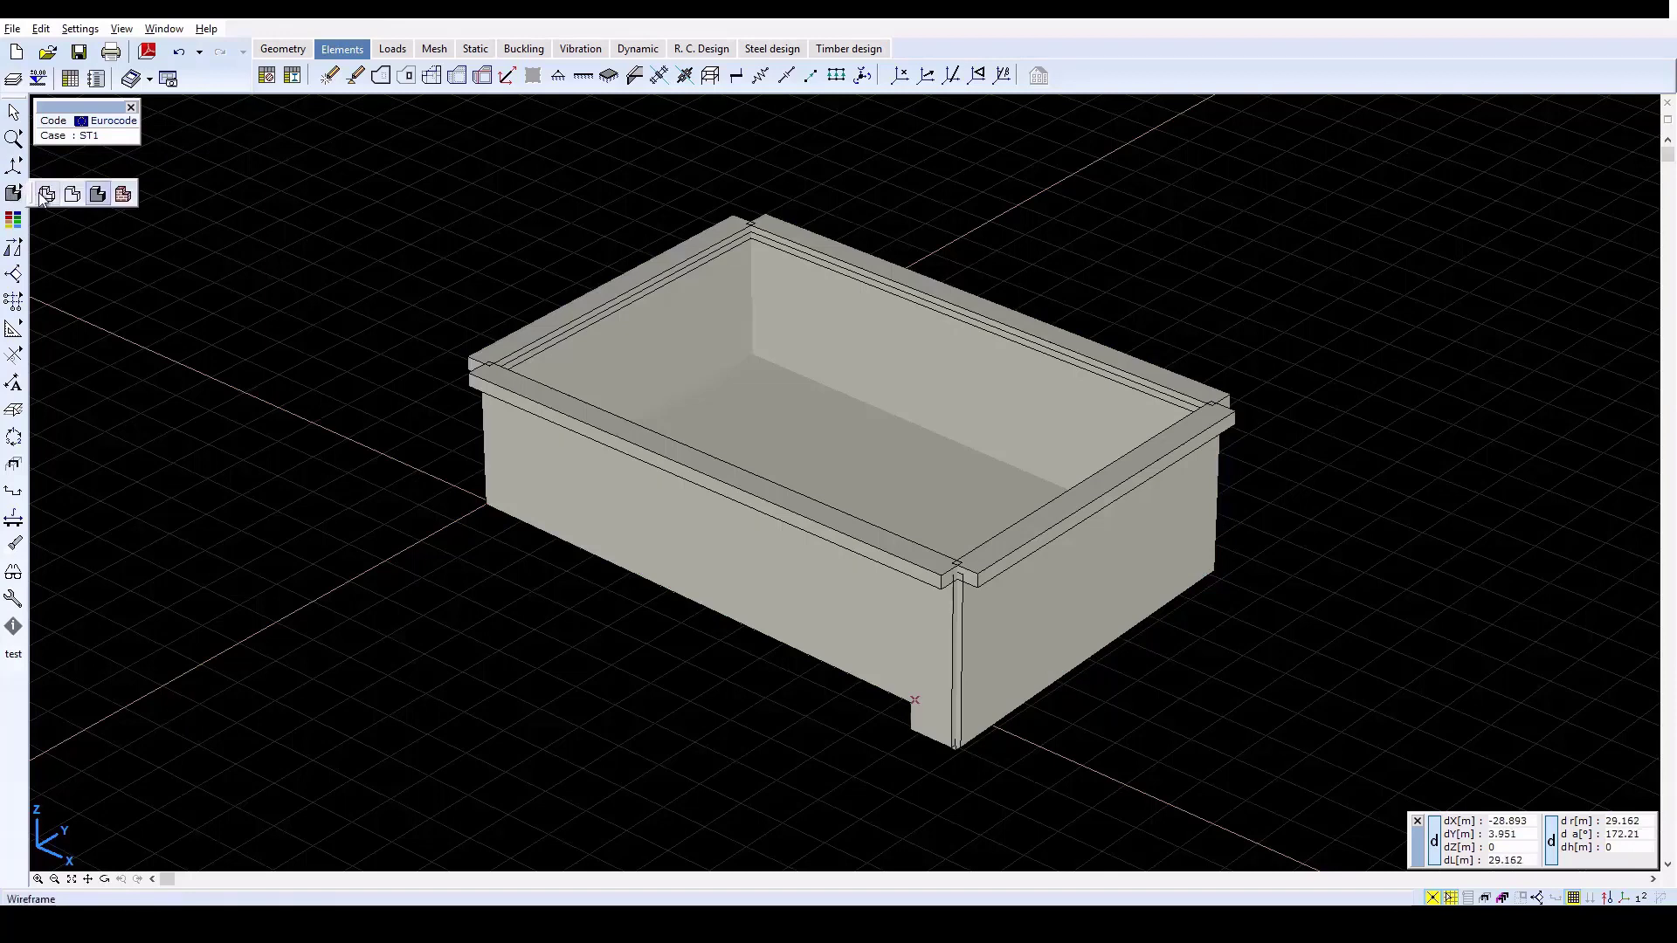
pyautogui.click(46, 194)
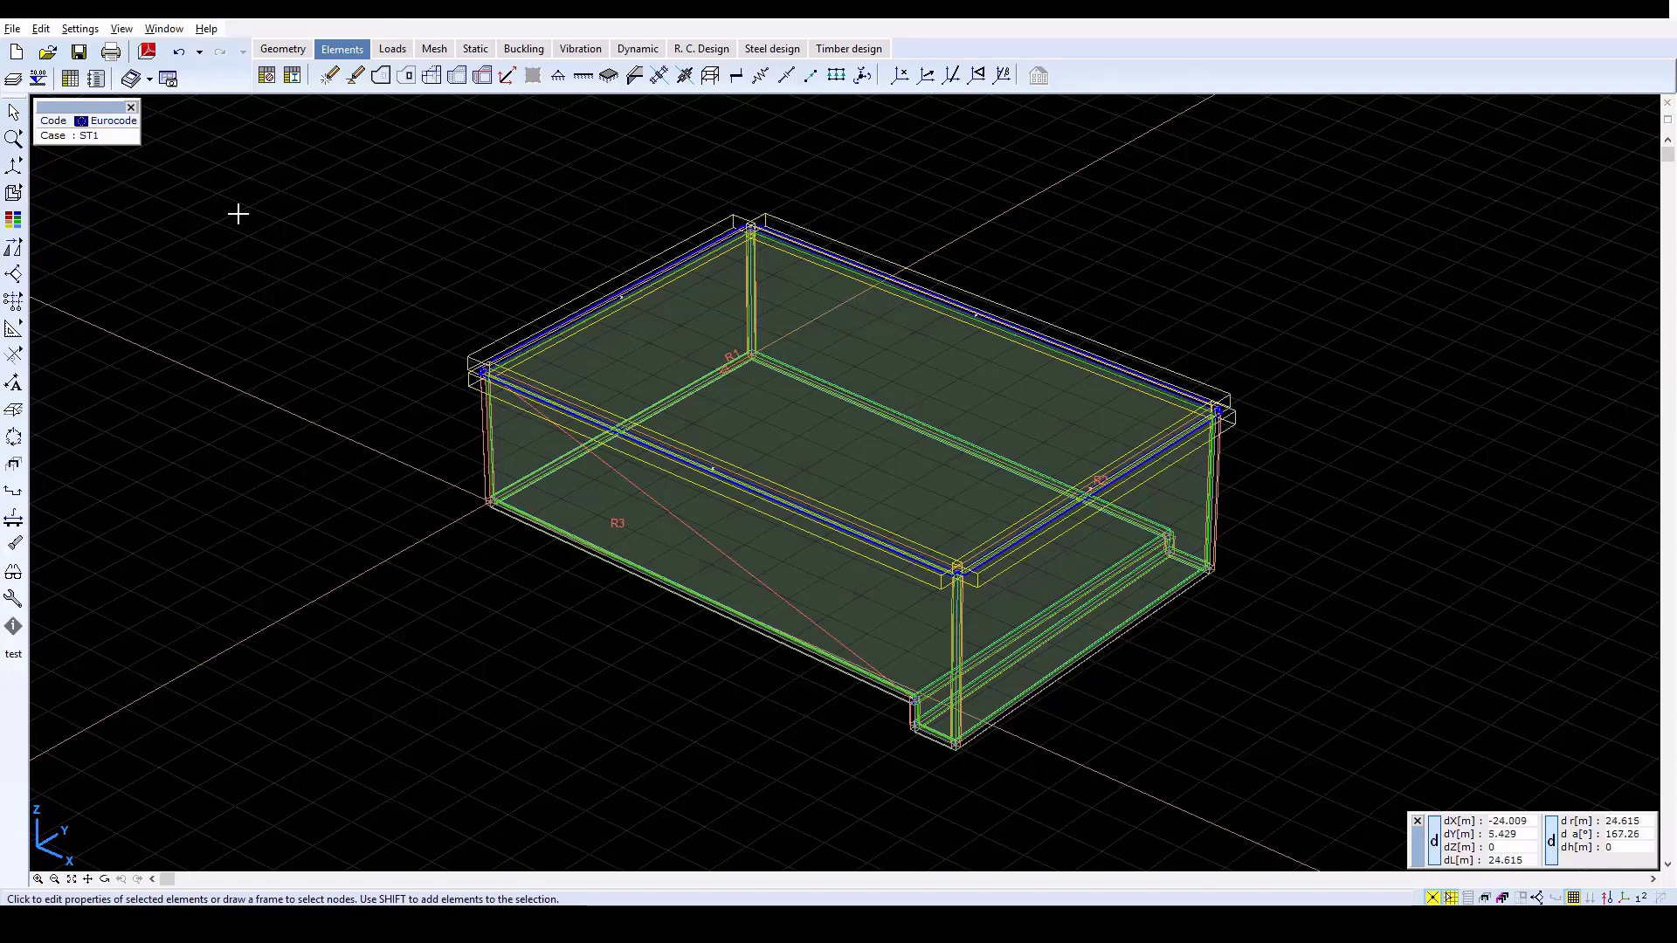
# Step: Assign a surface support to the two horizontal bottom domains with Rx and Ry stiffness of 1e3 kN/m/m²
pyautogui.click(609, 77)
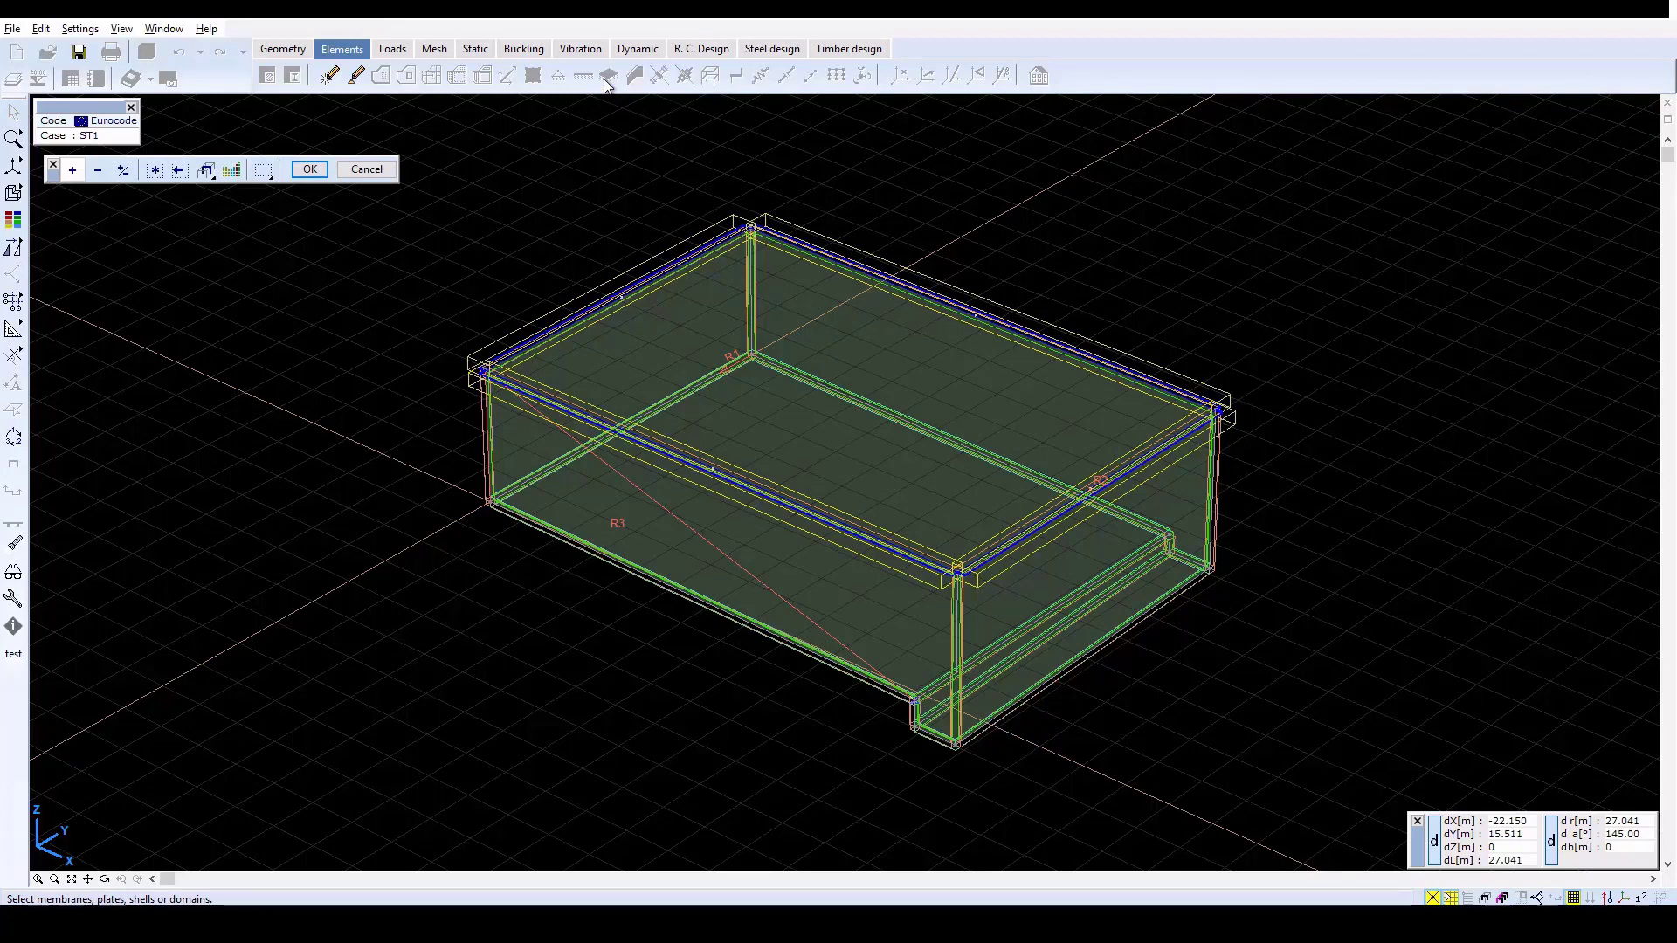
pyautogui.click(887, 422)
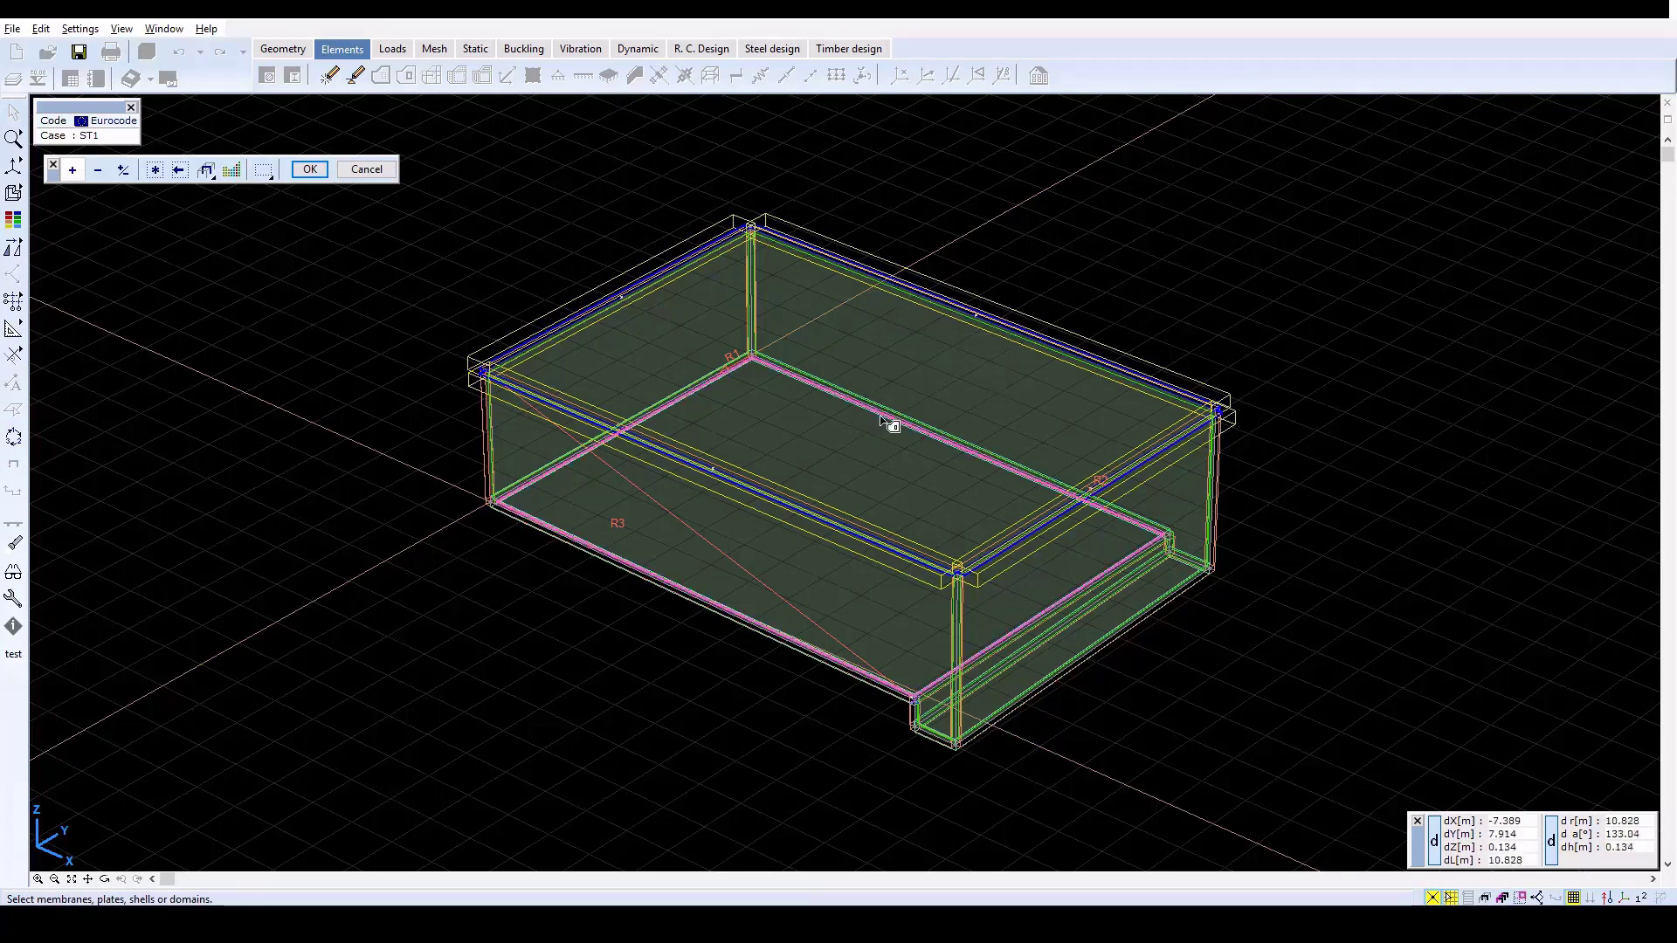
pyautogui.click(1145, 579)
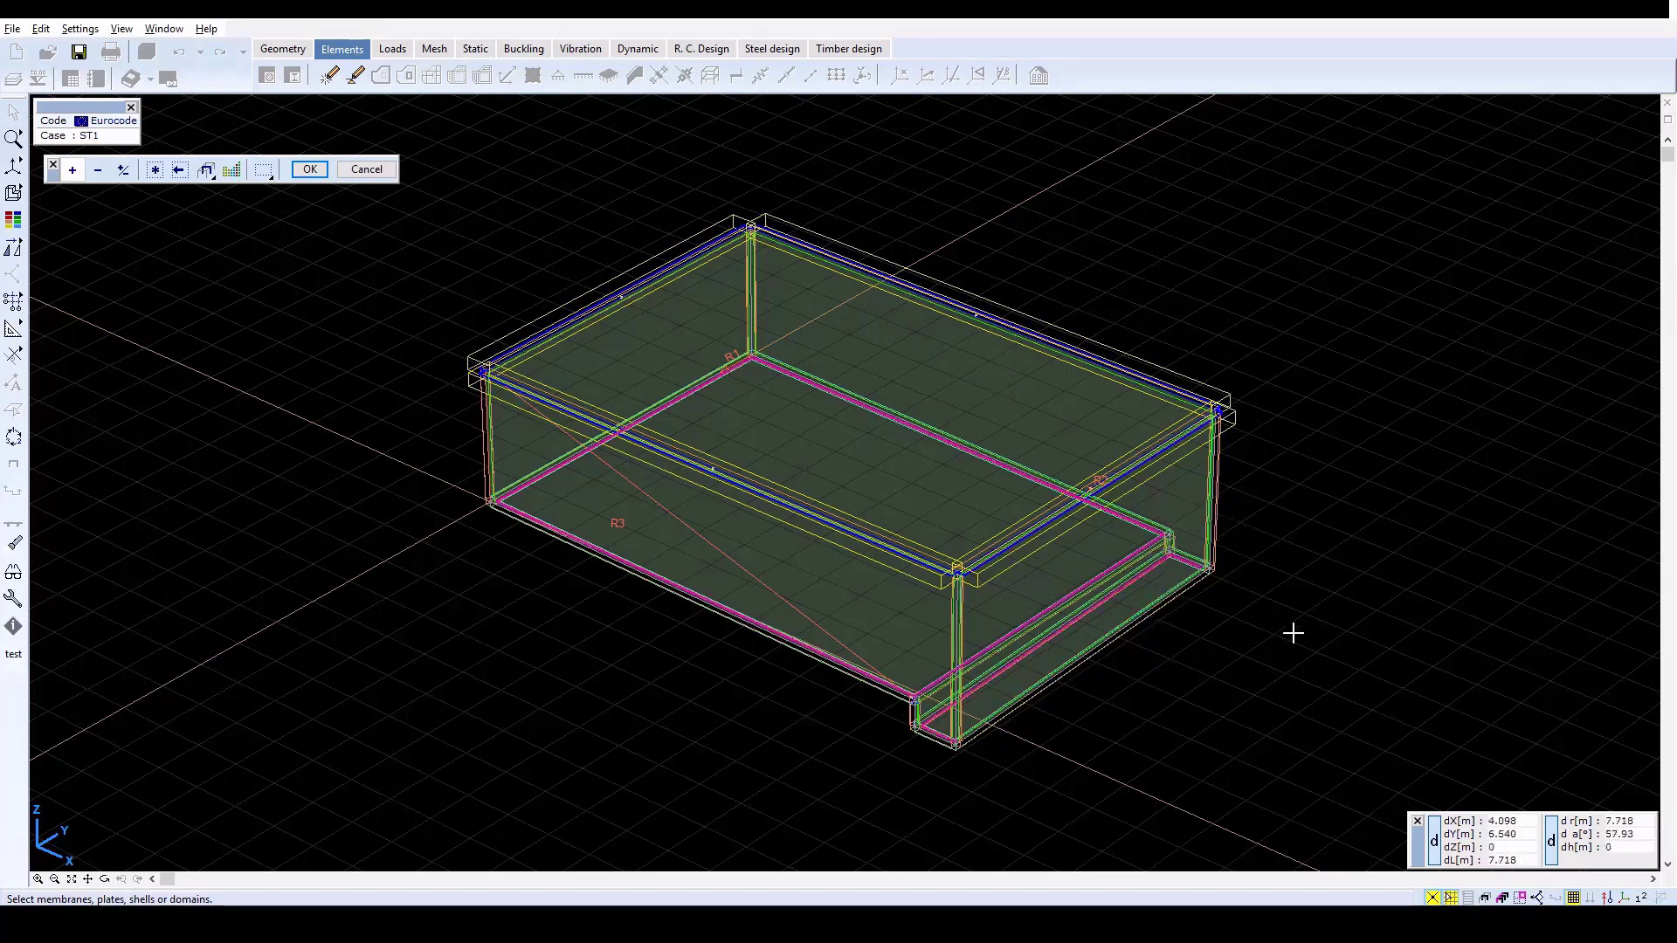
pyautogui.click(317, 174)
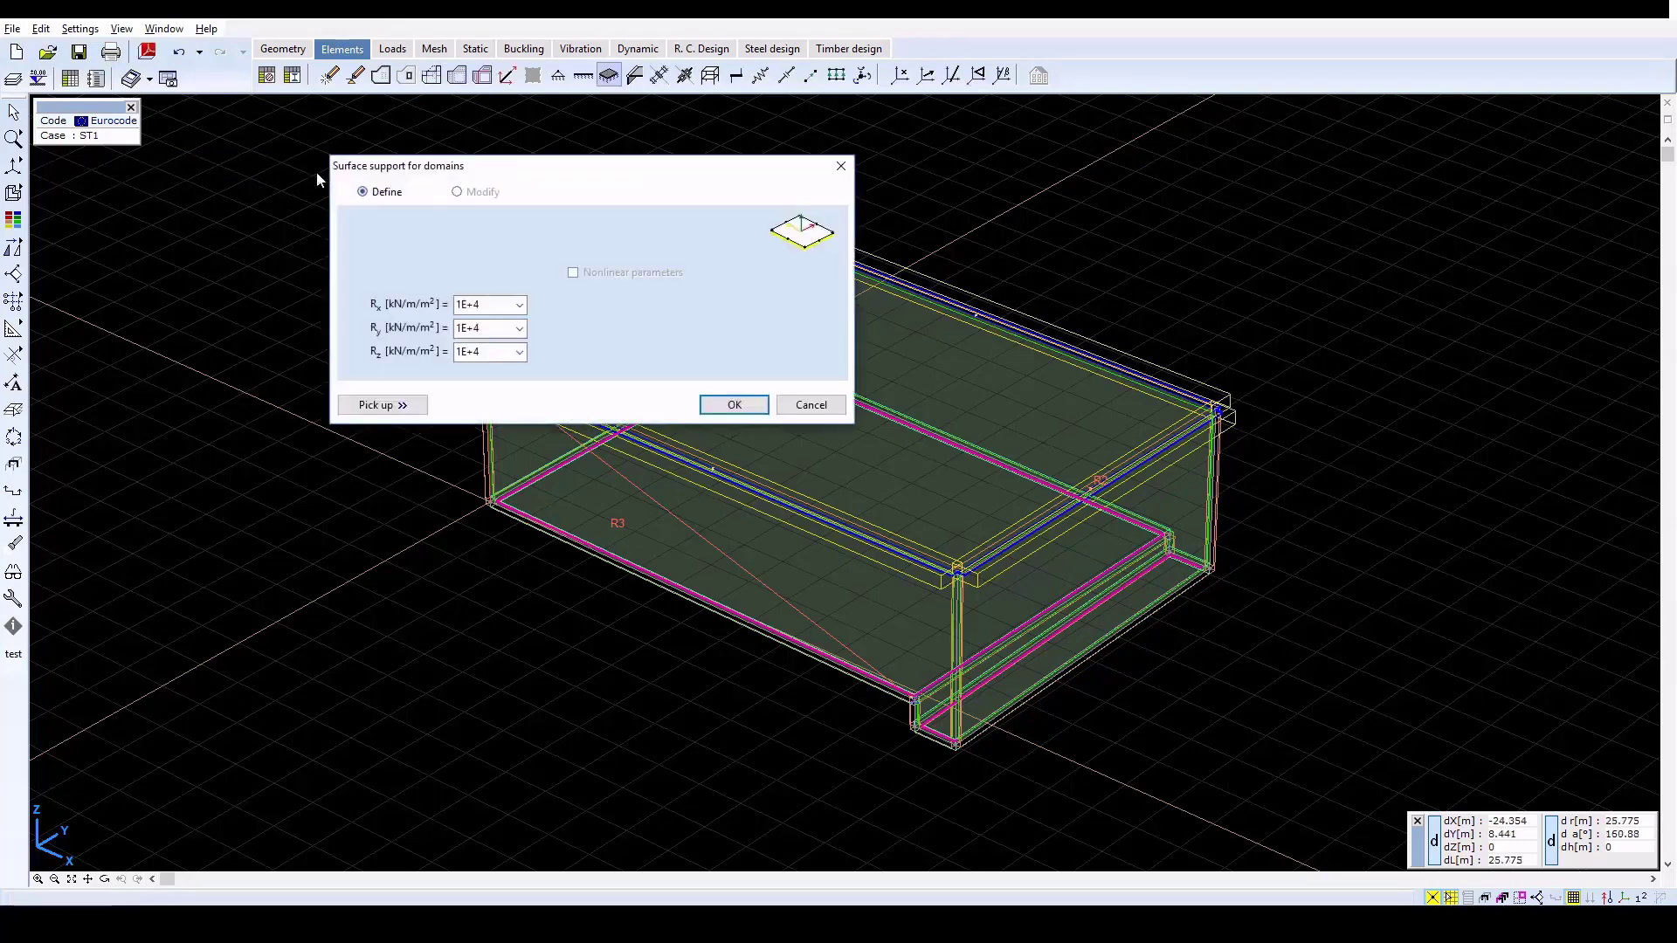
pyautogui.doubleClick(488, 301)
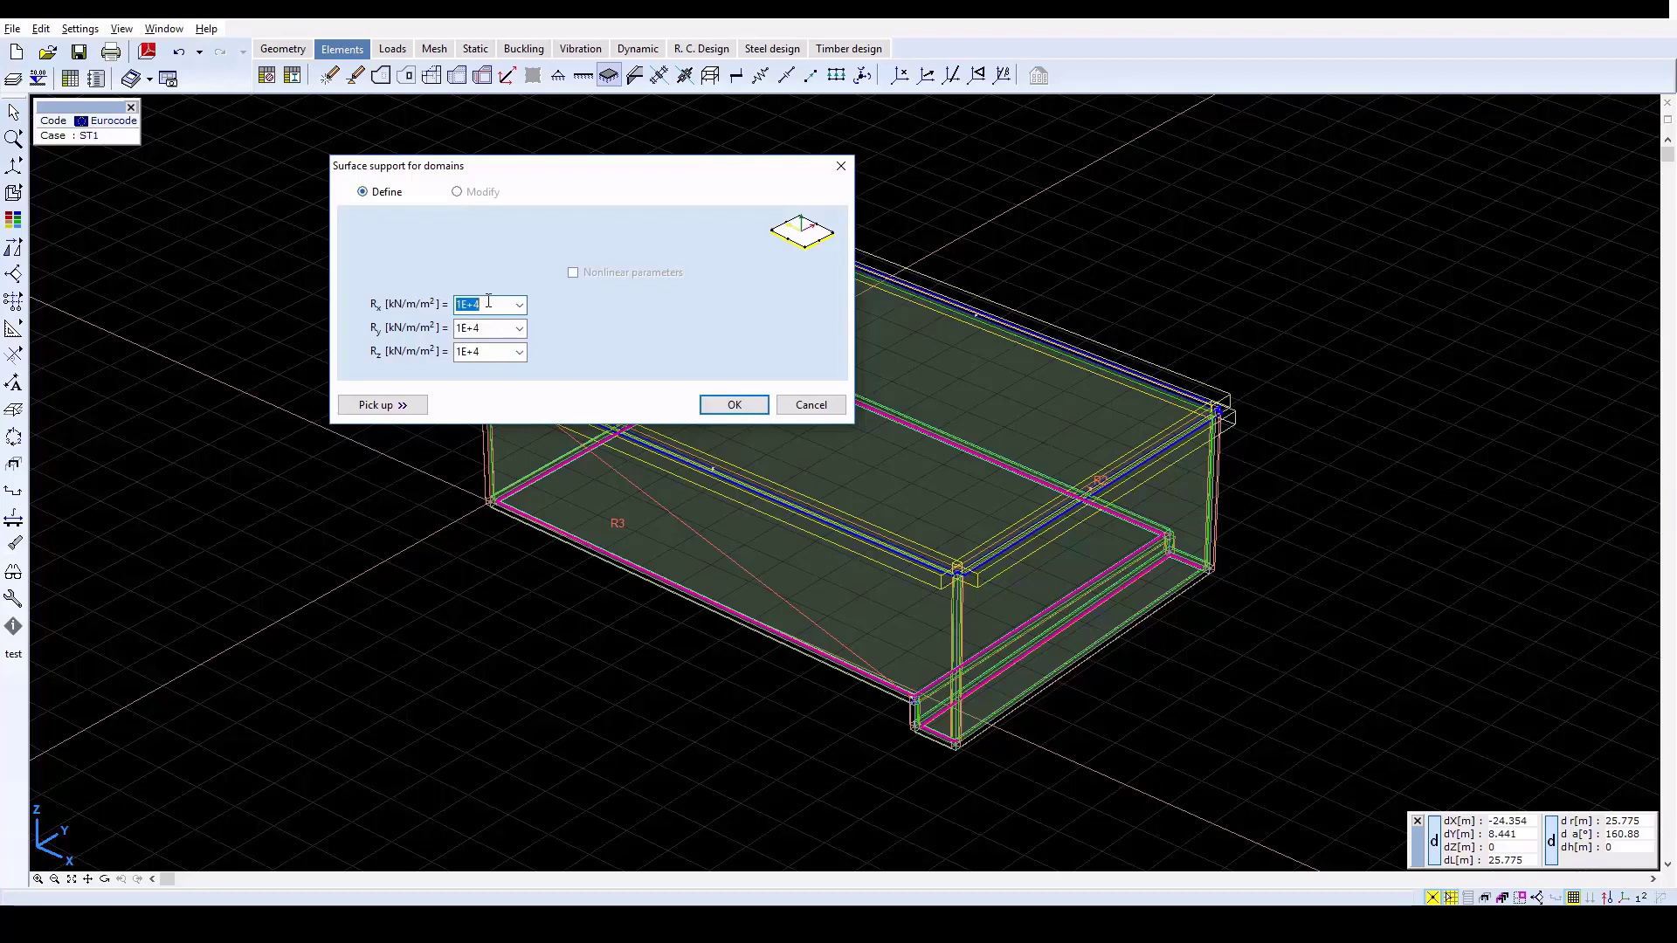
pyautogui.write('1e3')
pyautogui.press('Tab')
pyautogui.write('1e3')
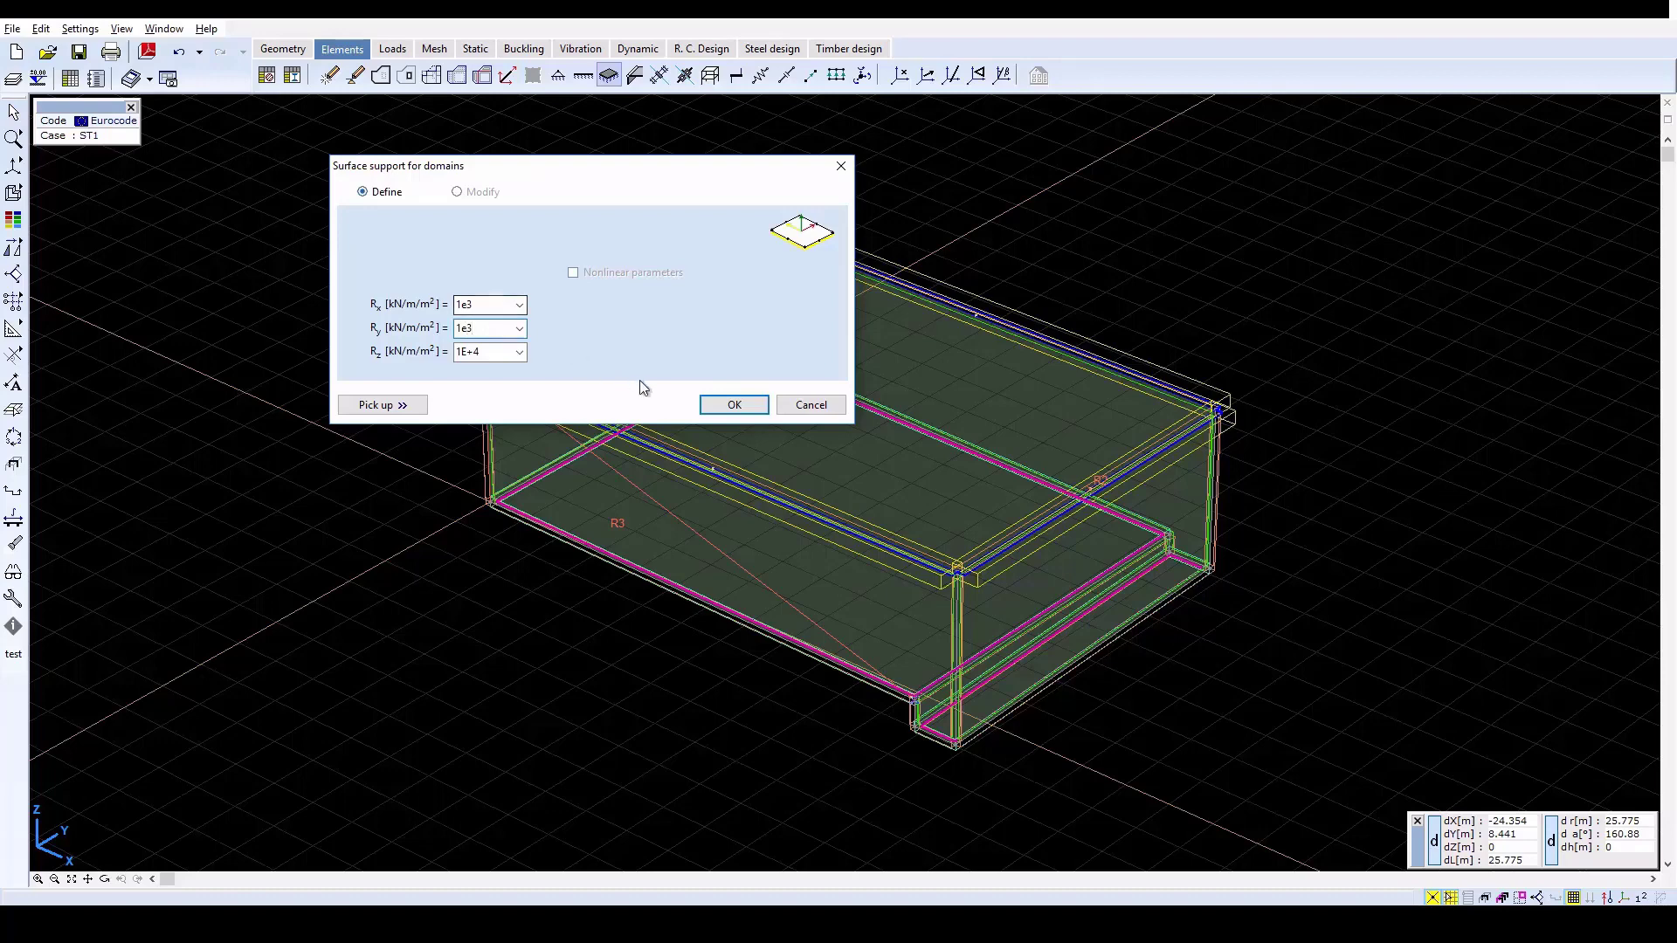
pyautogui.click(734, 406)
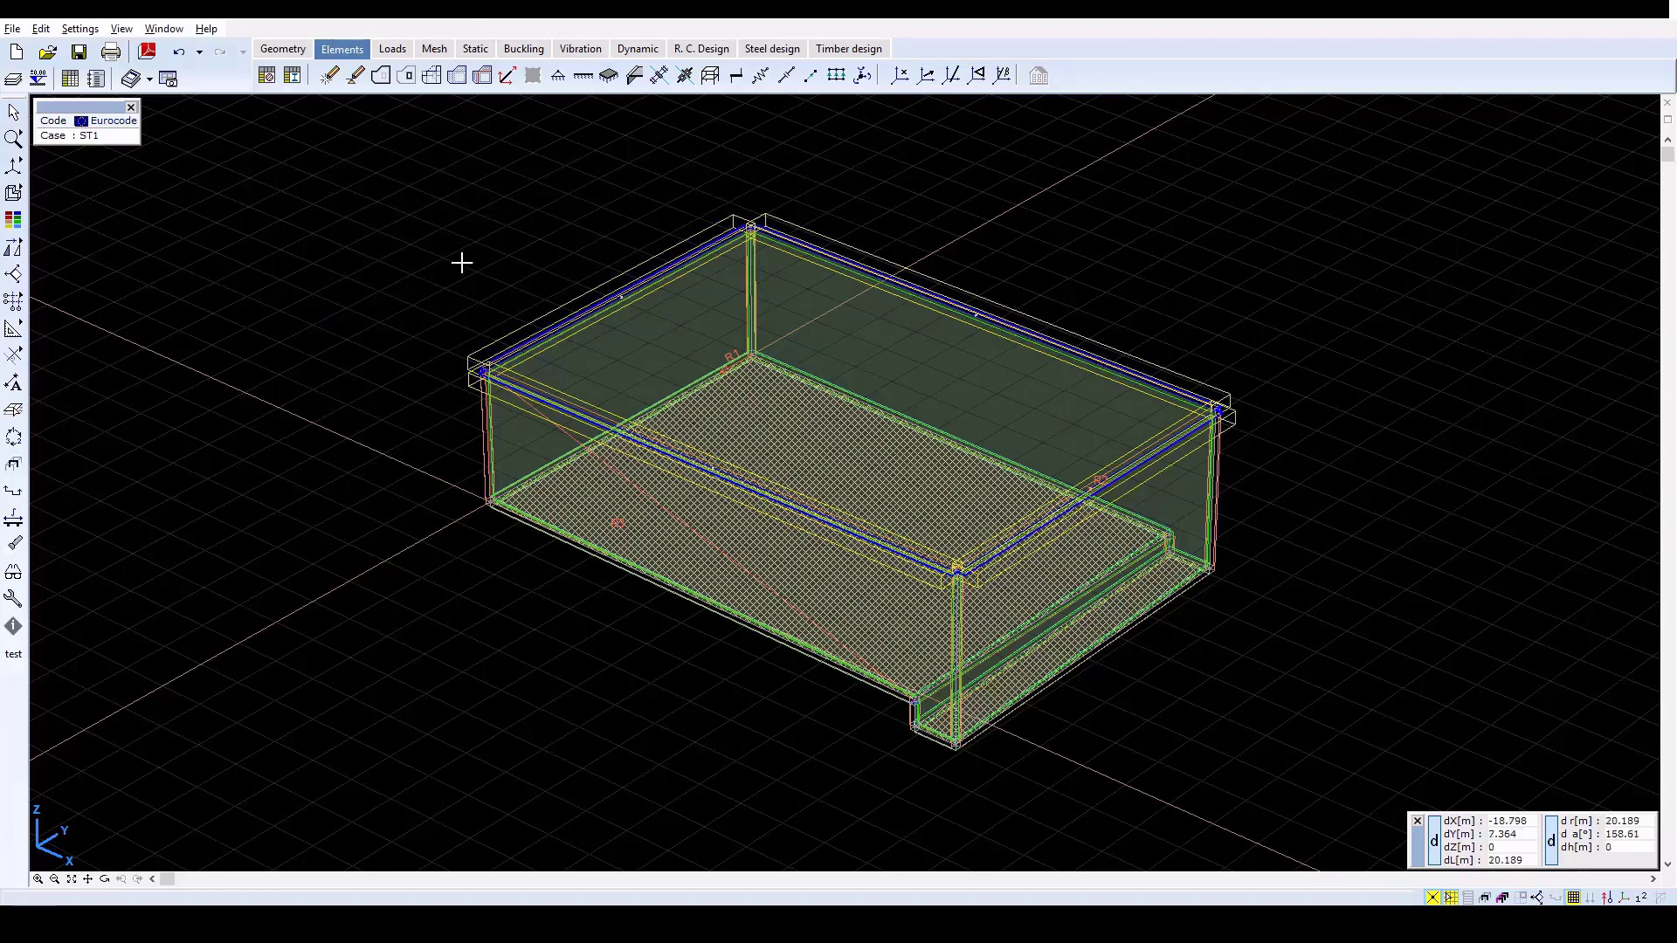
# Step: Rename load case ST1 as SELF WEIGHT and make it the active case
pyautogui.click(395, 49)
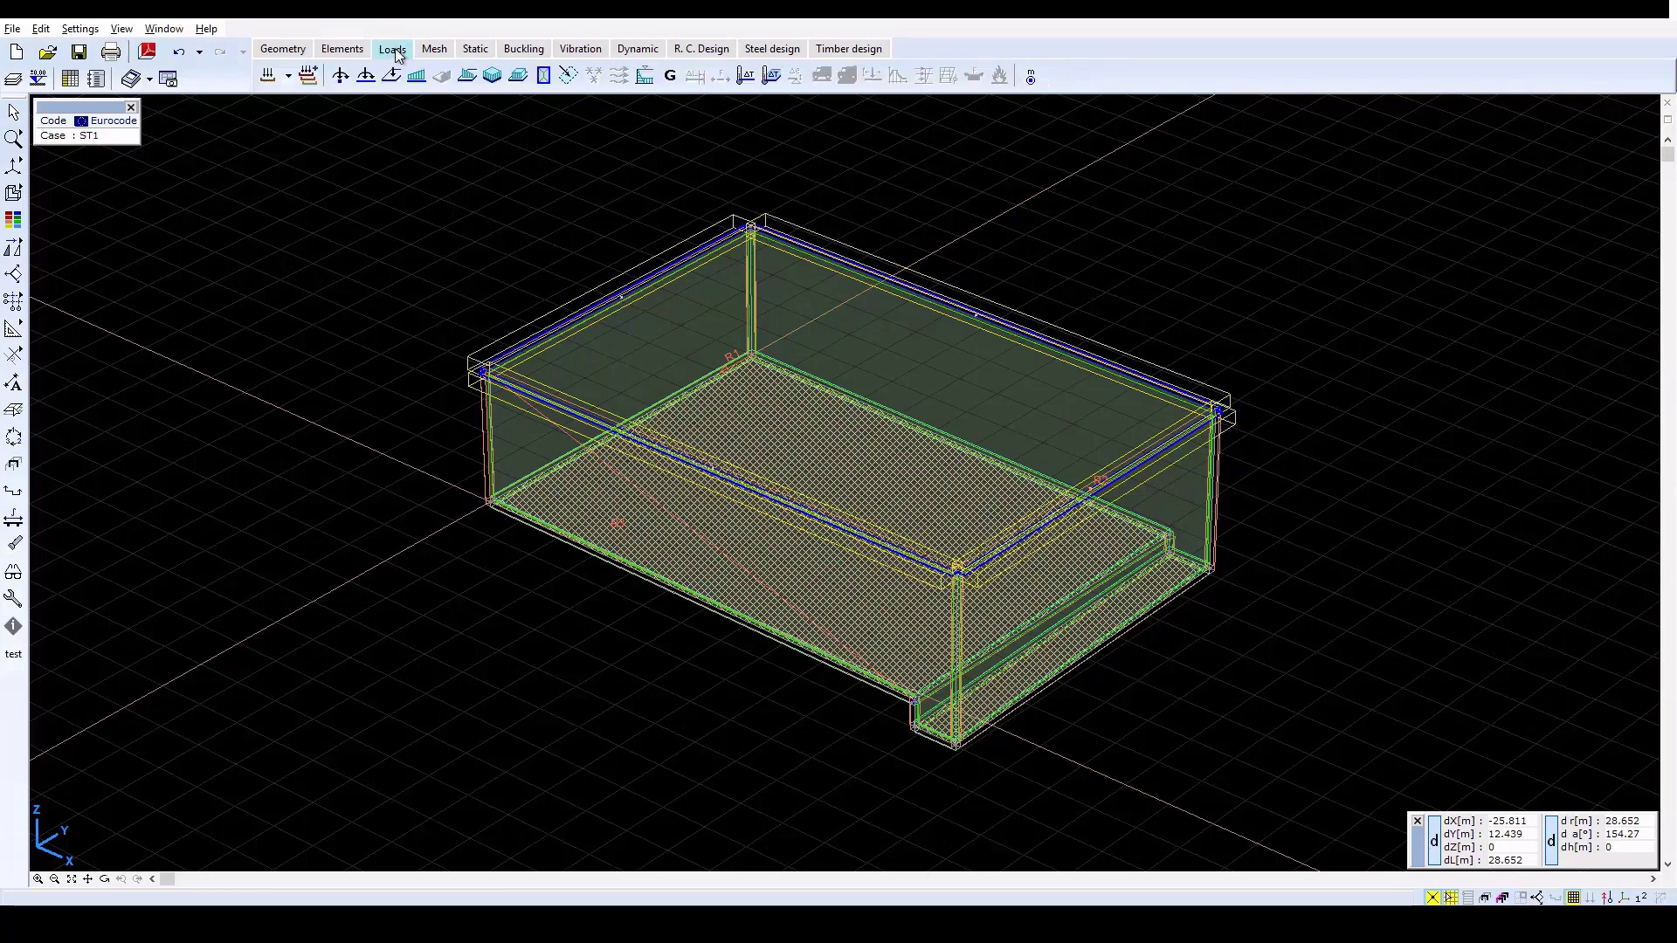
pyautogui.click(266, 77)
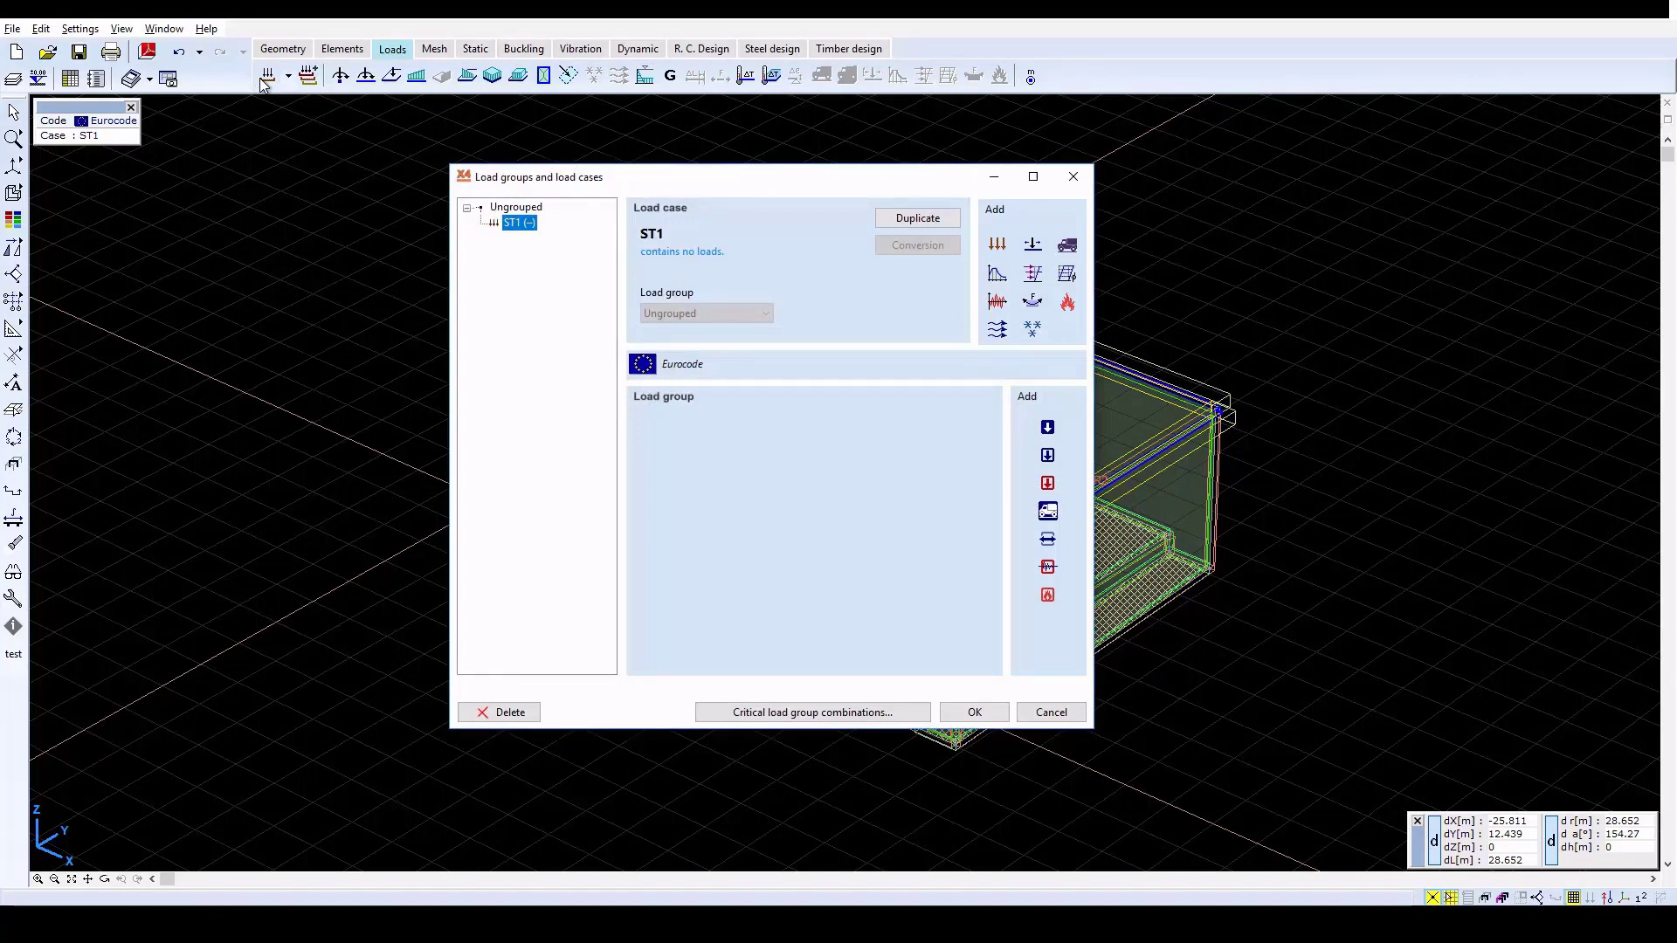
pyautogui.click(522, 226)
pyautogui.write('SELF WEIGHT')
pyautogui.press('Return')
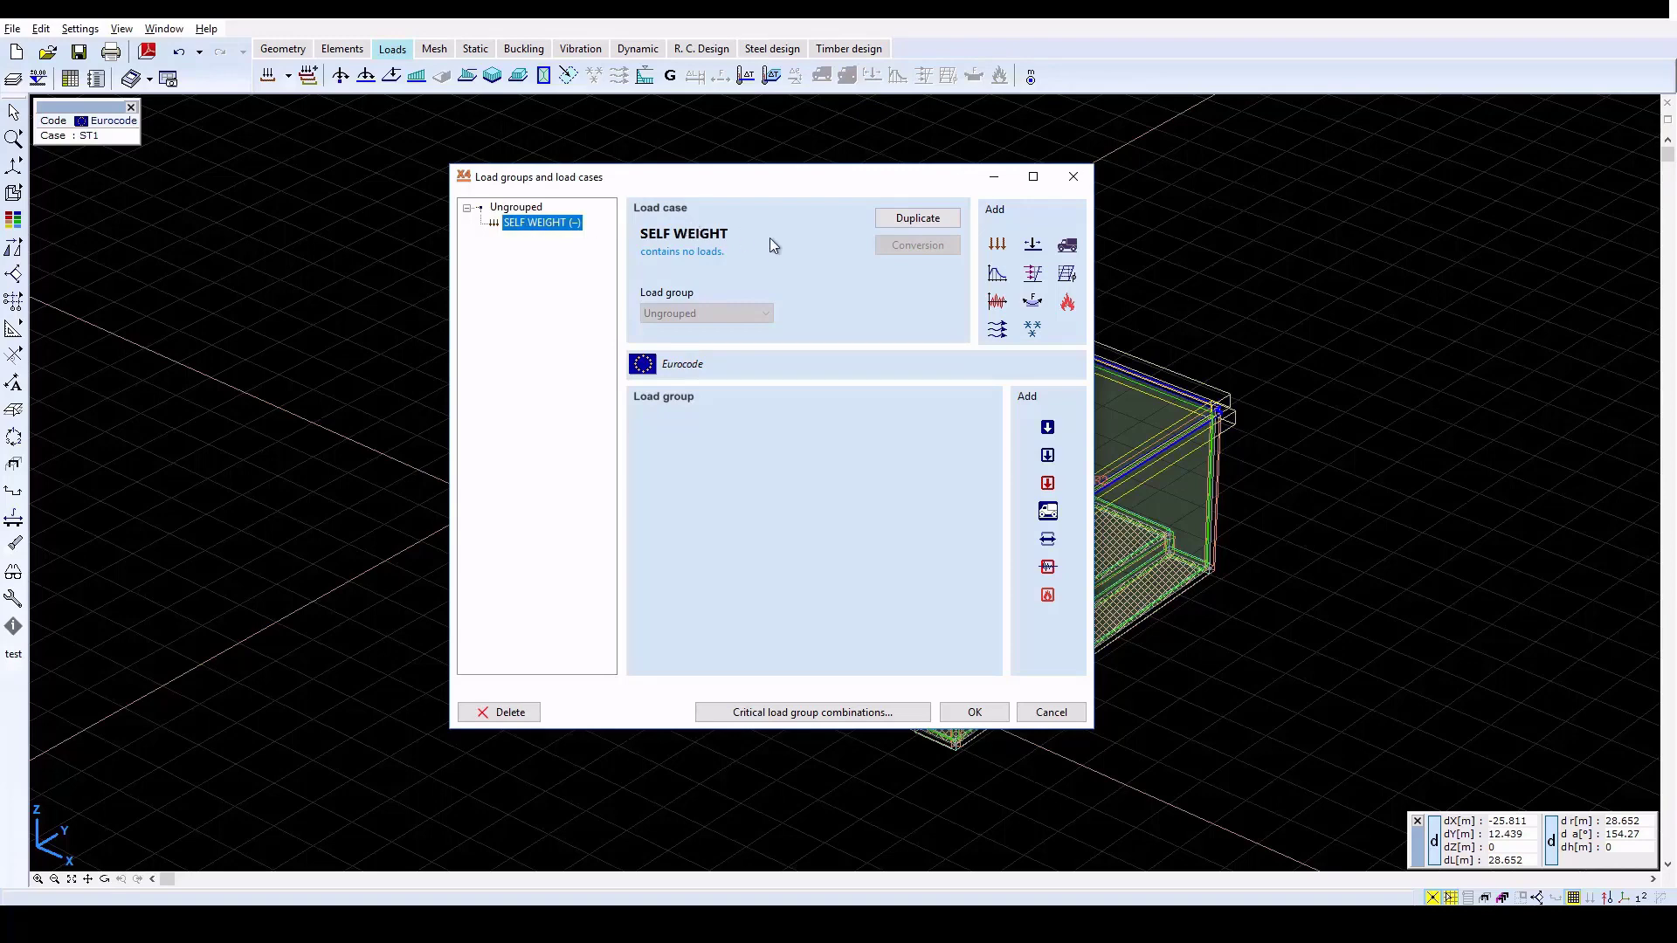
pyautogui.click(974, 711)
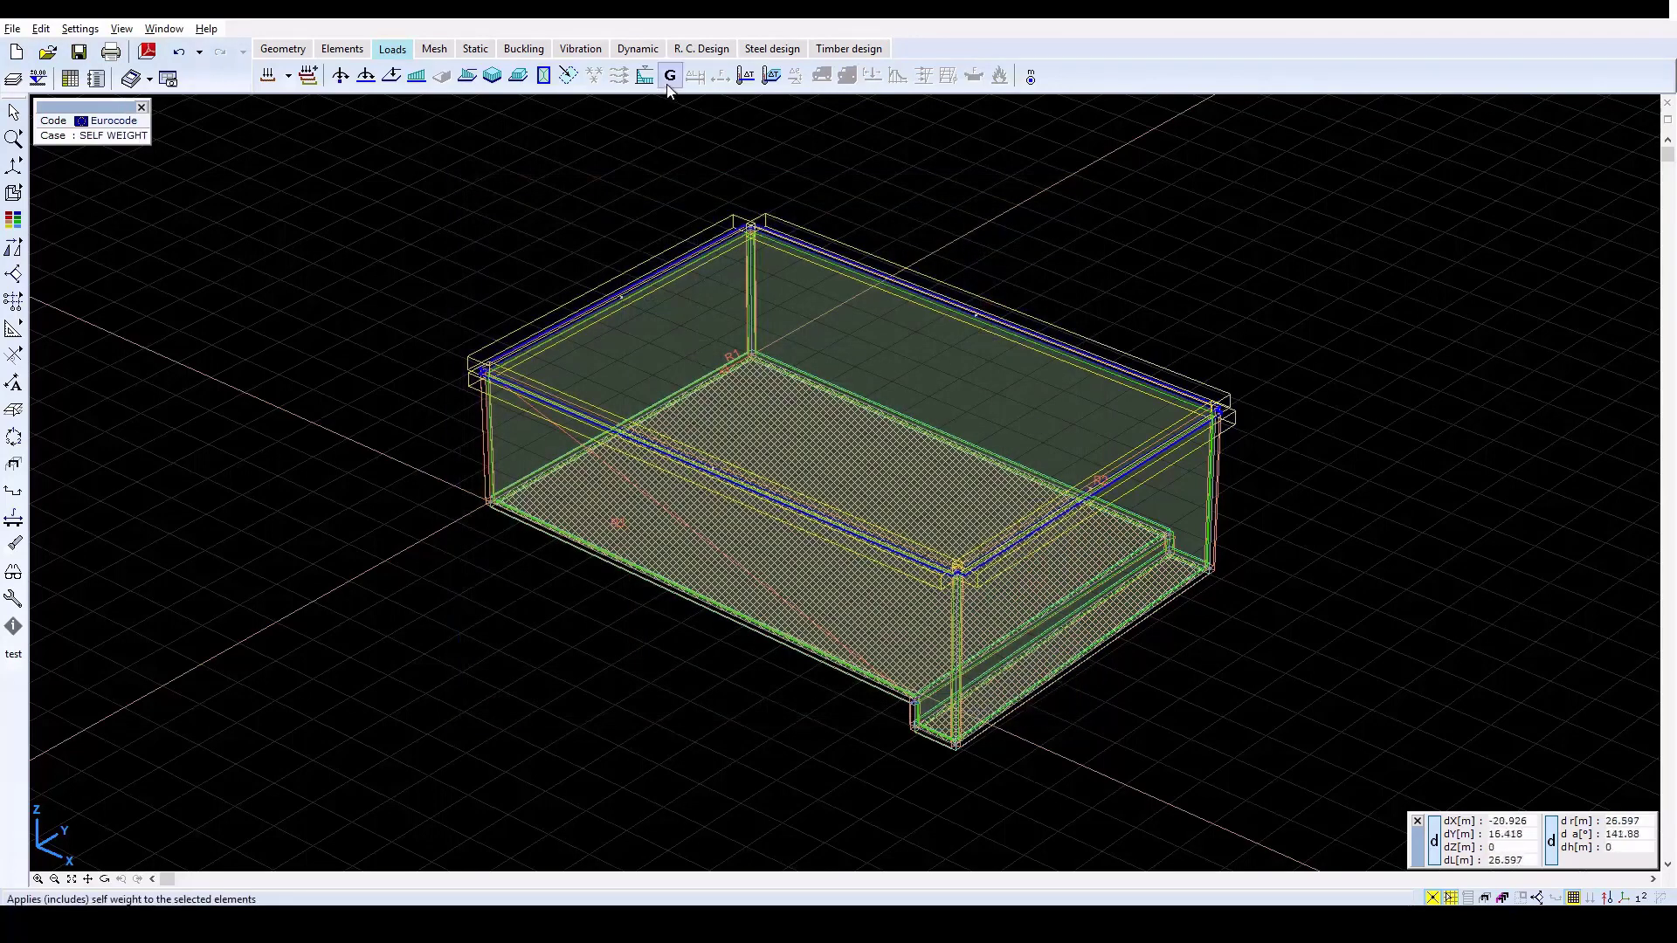
# Step: Apply self weight to all elements of the model and check it on the wall domains
pyautogui.click(670, 76)
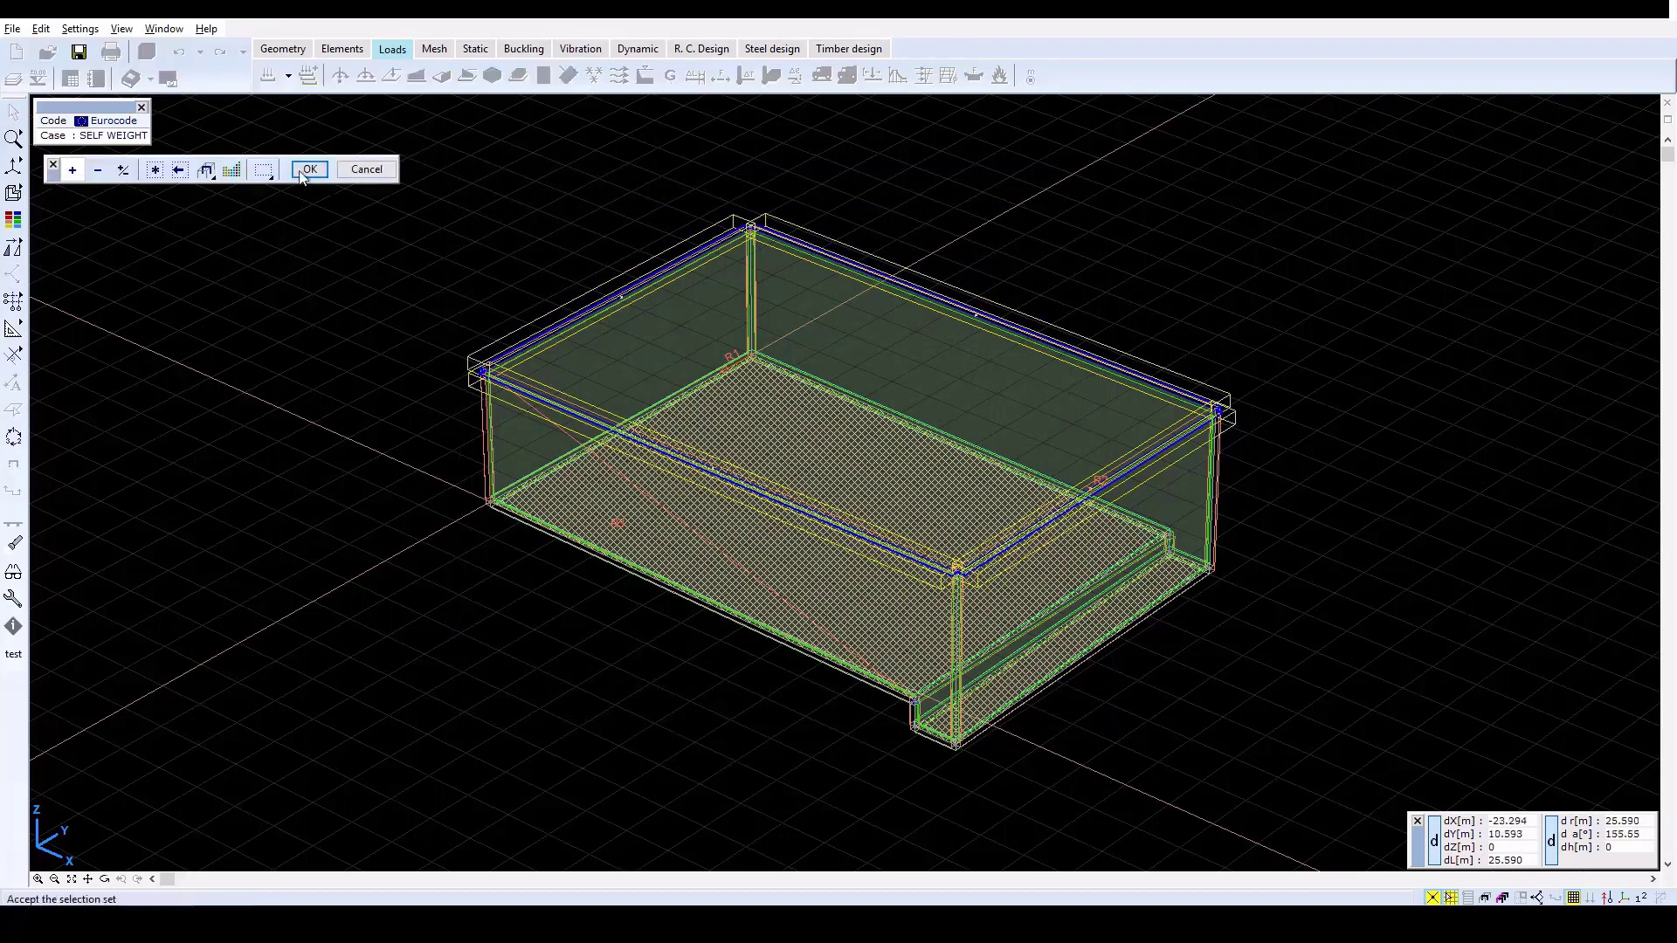
pyautogui.click(157, 169)
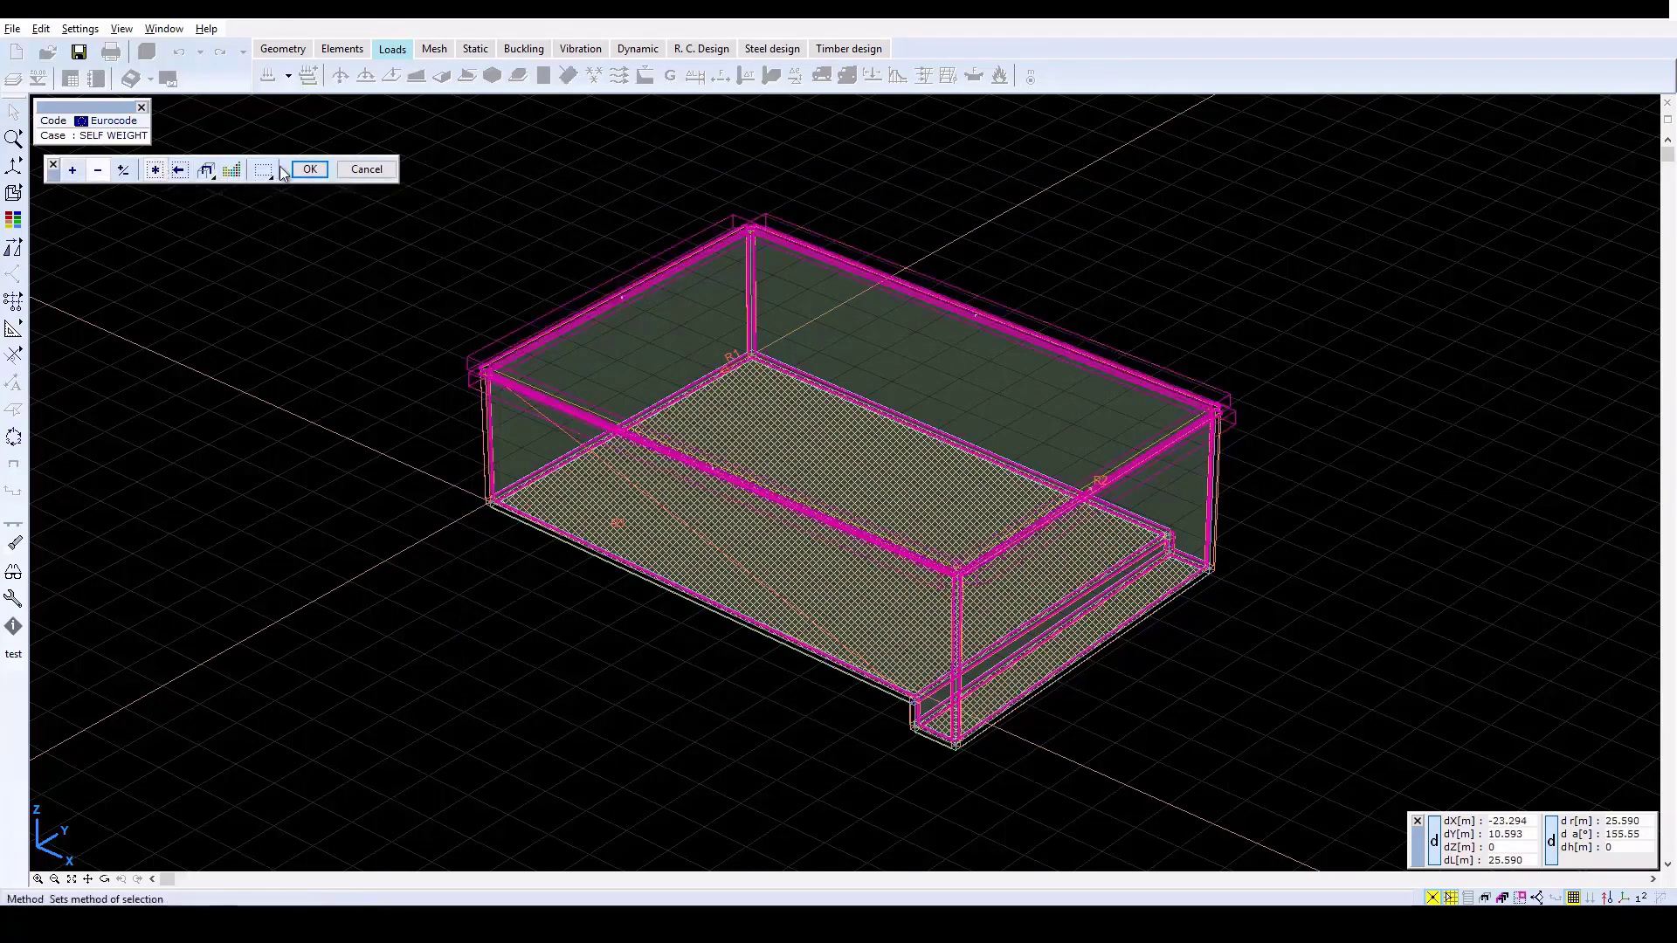
pyautogui.click(309, 169)
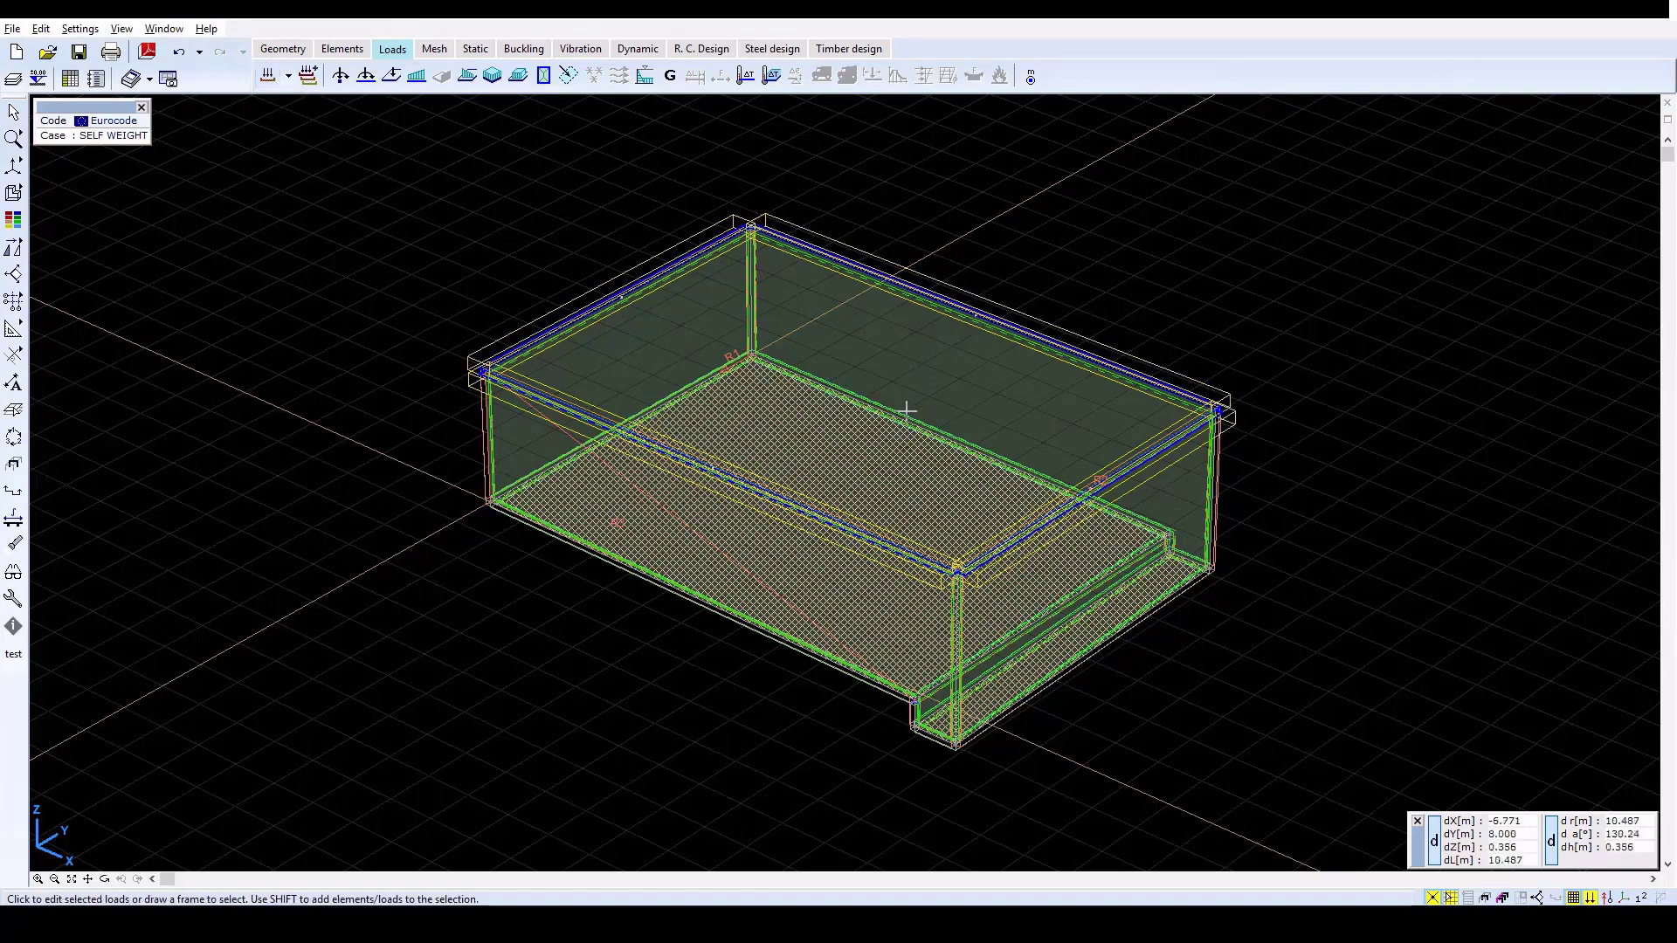
pyautogui.moveTo(909, 420)
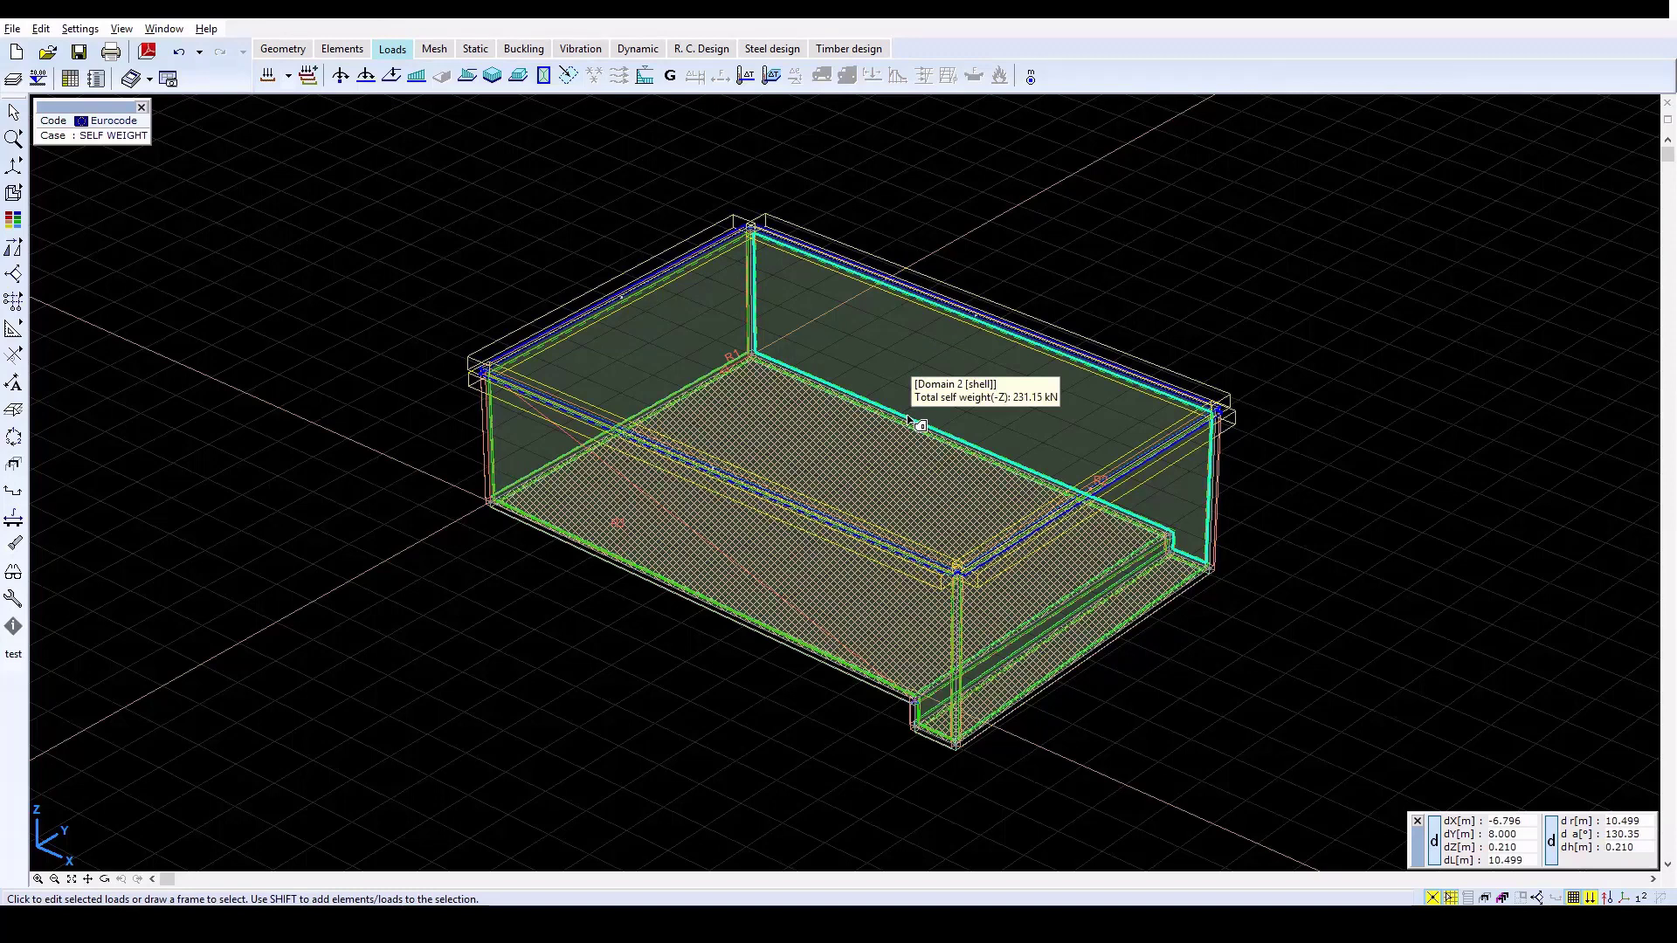
pyautogui.moveTo(636, 302)
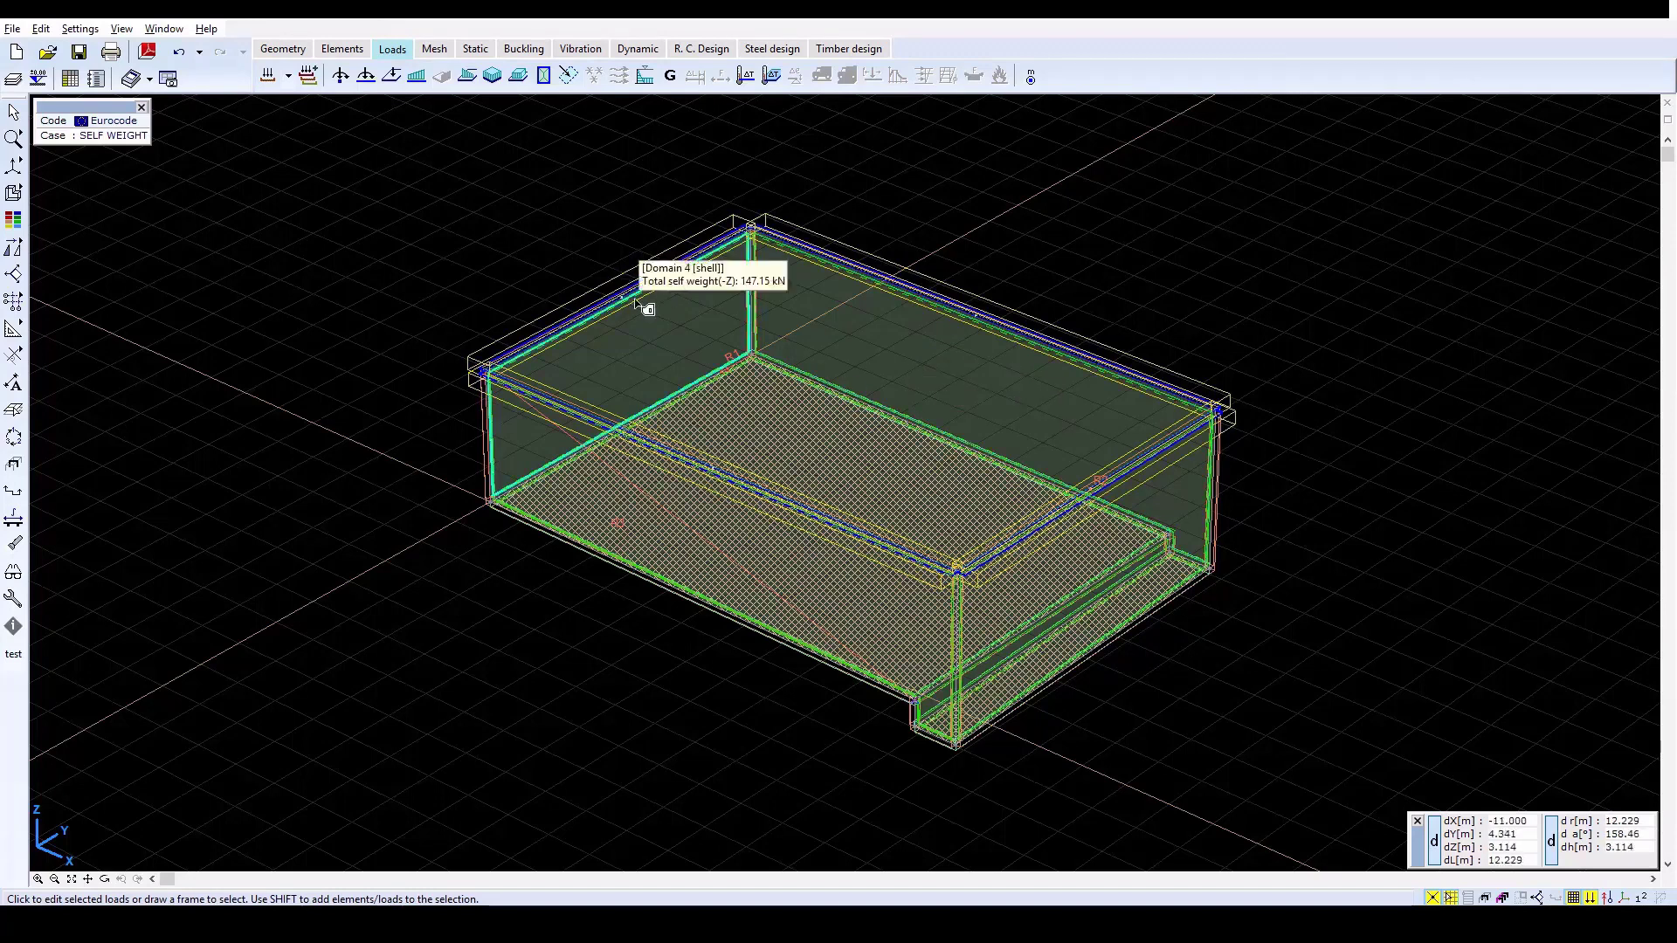
# Step: Add a static load case named WATER and make it the active case
pyautogui.click(267, 77)
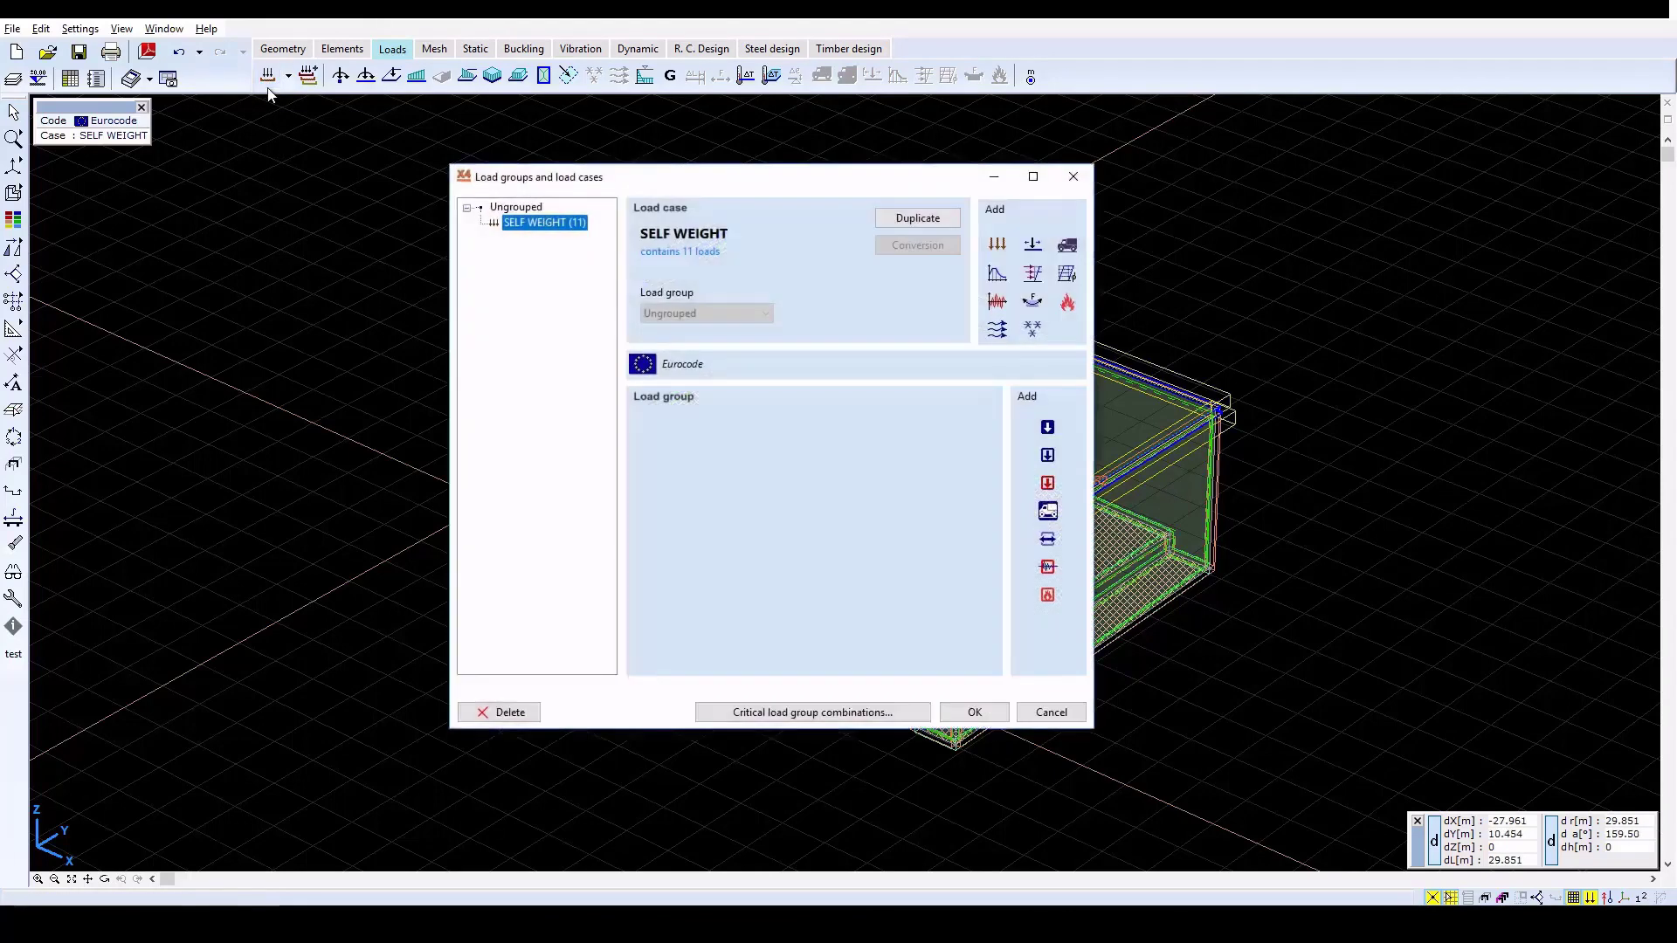
pyautogui.click(997, 245)
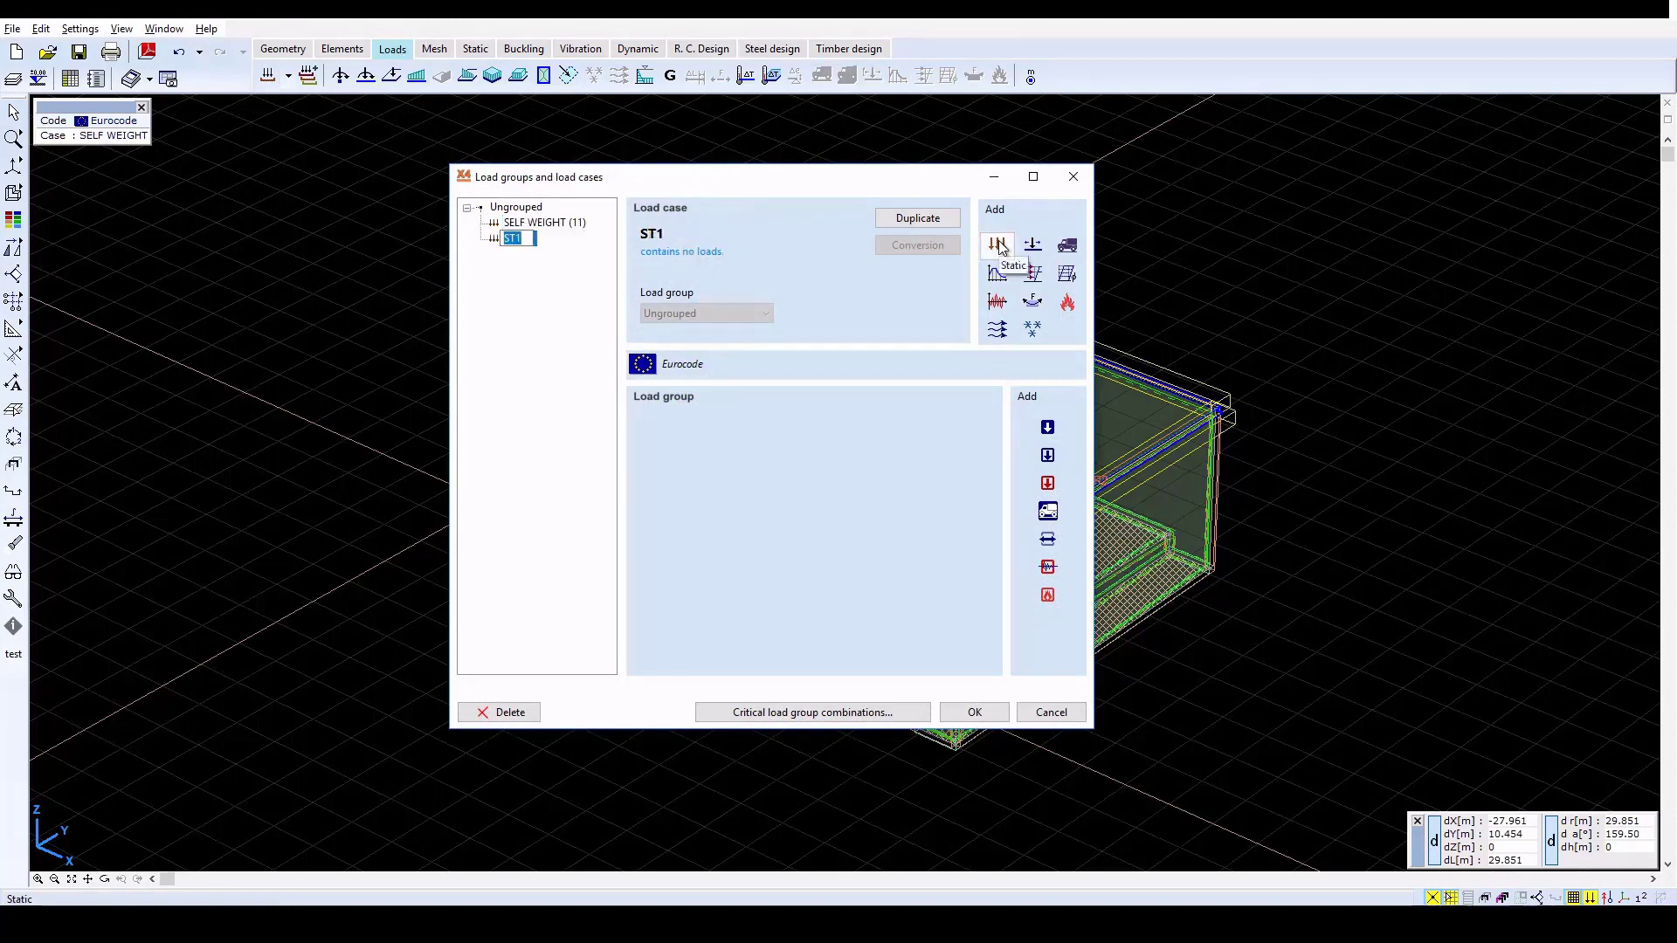
pyautogui.write('WATER')
pyautogui.press('Return')
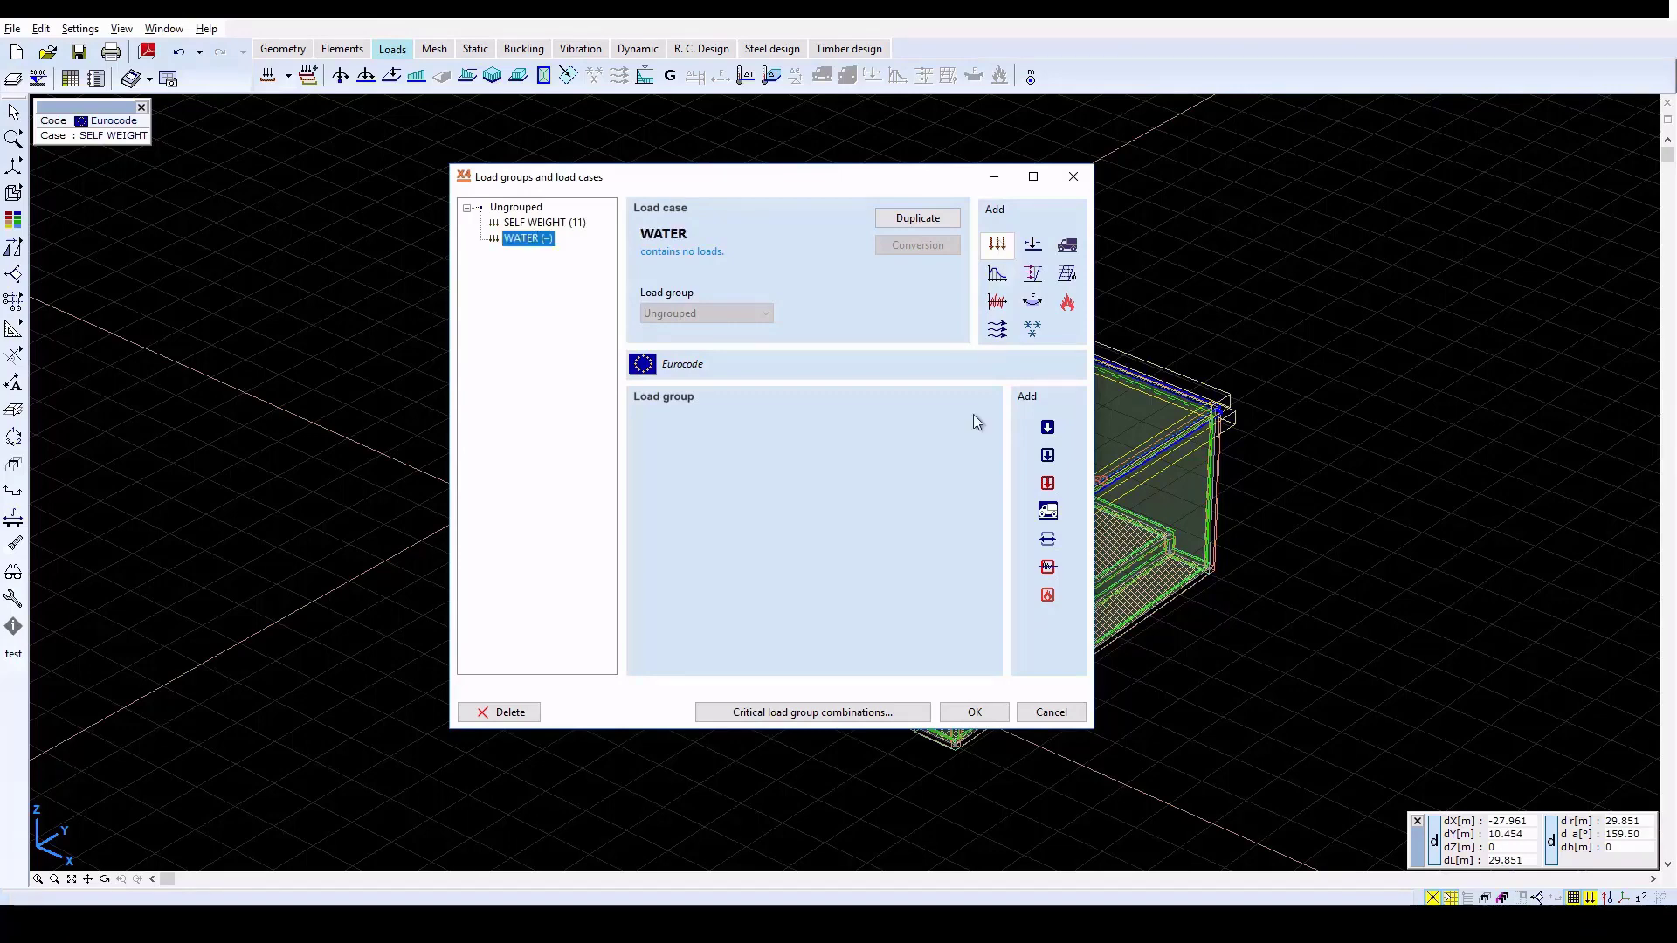
pyautogui.click(975, 713)
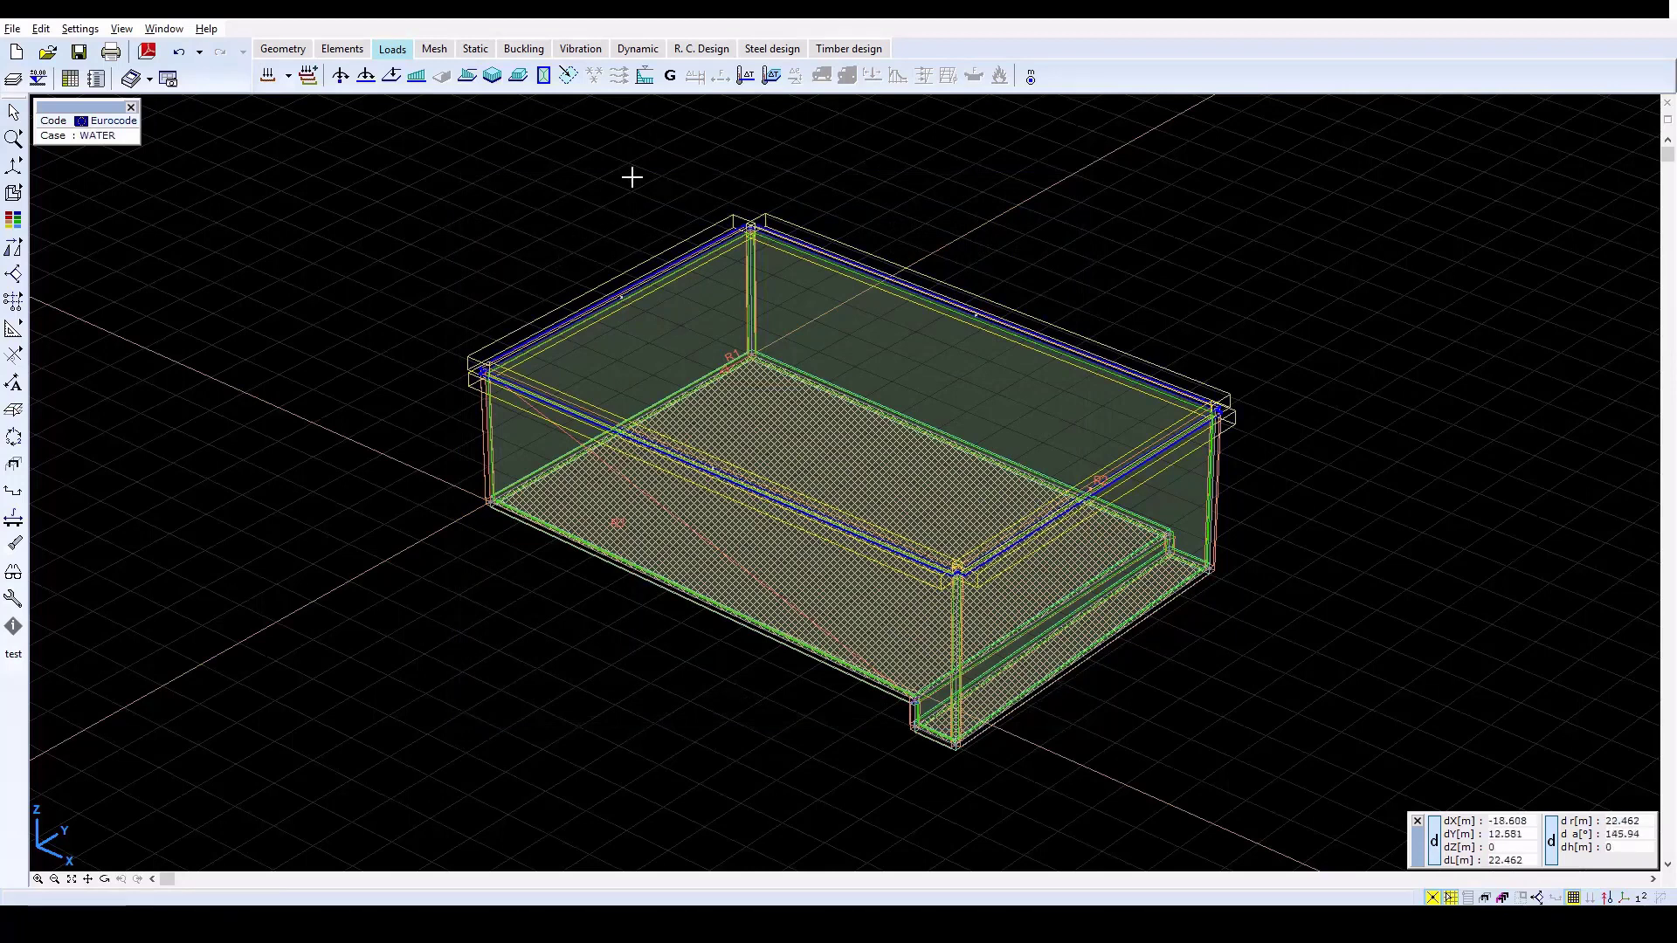
# Step: Apply a fluid load to all domains, varying along Z from 0 at Z1 = 2.7 m to -35 kN/m² at Z2 = -0.800 m
pyautogui.click(645, 78)
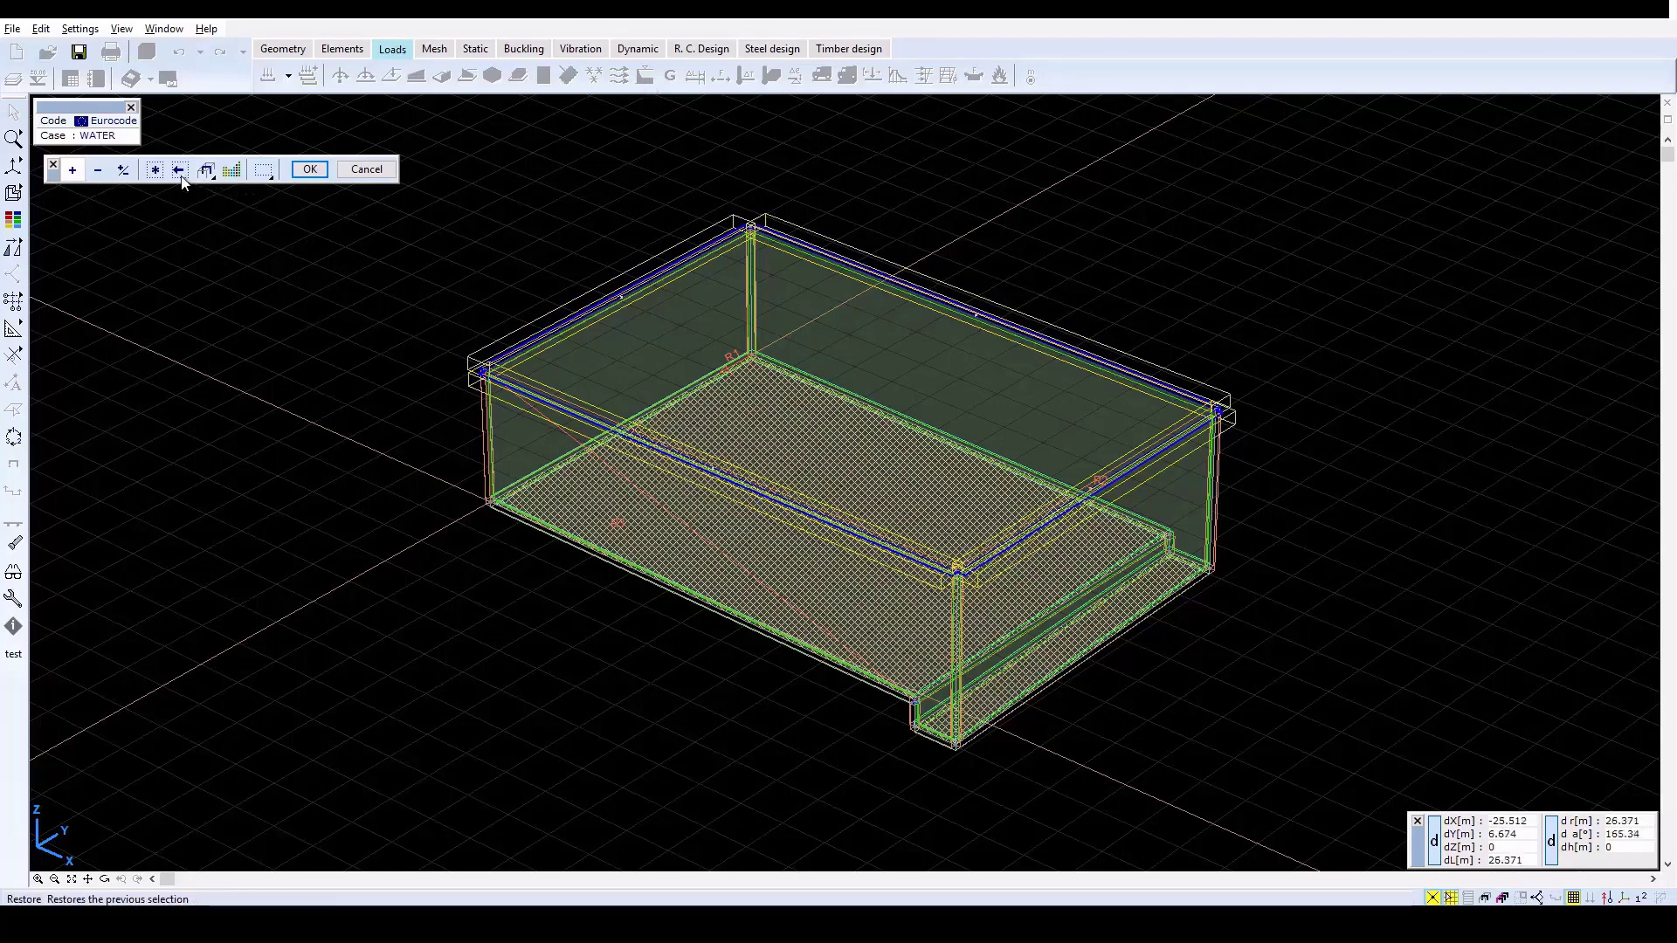
pyautogui.click(155, 170)
pyautogui.click(310, 170)
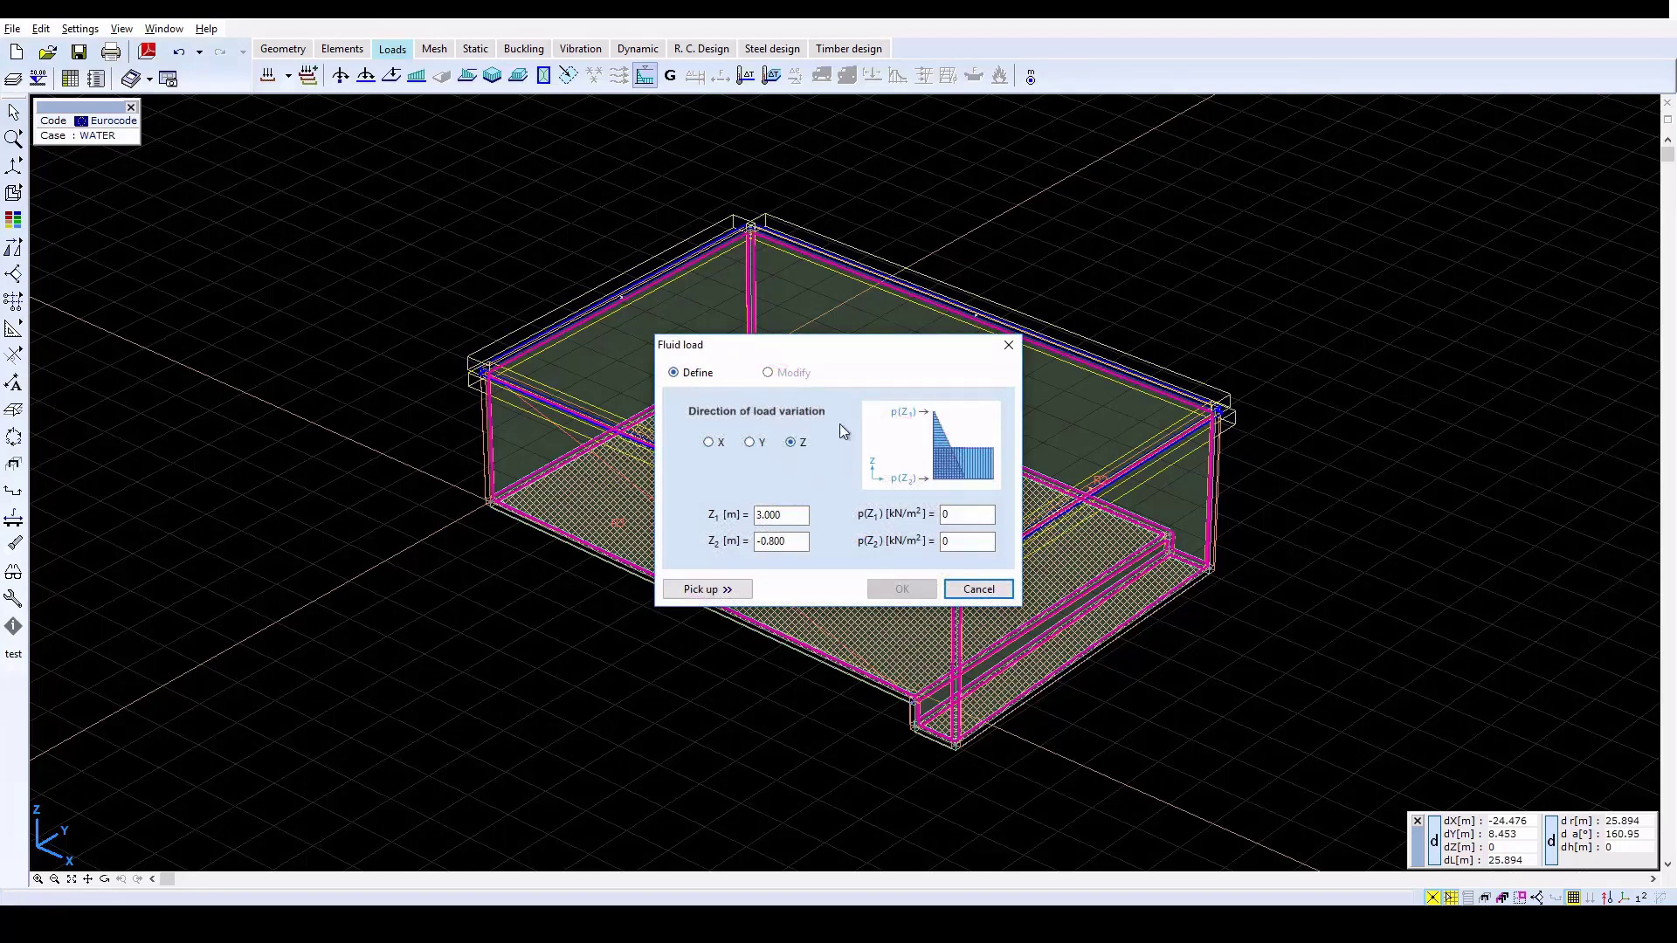
pyautogui.doubleClick(785, 516)
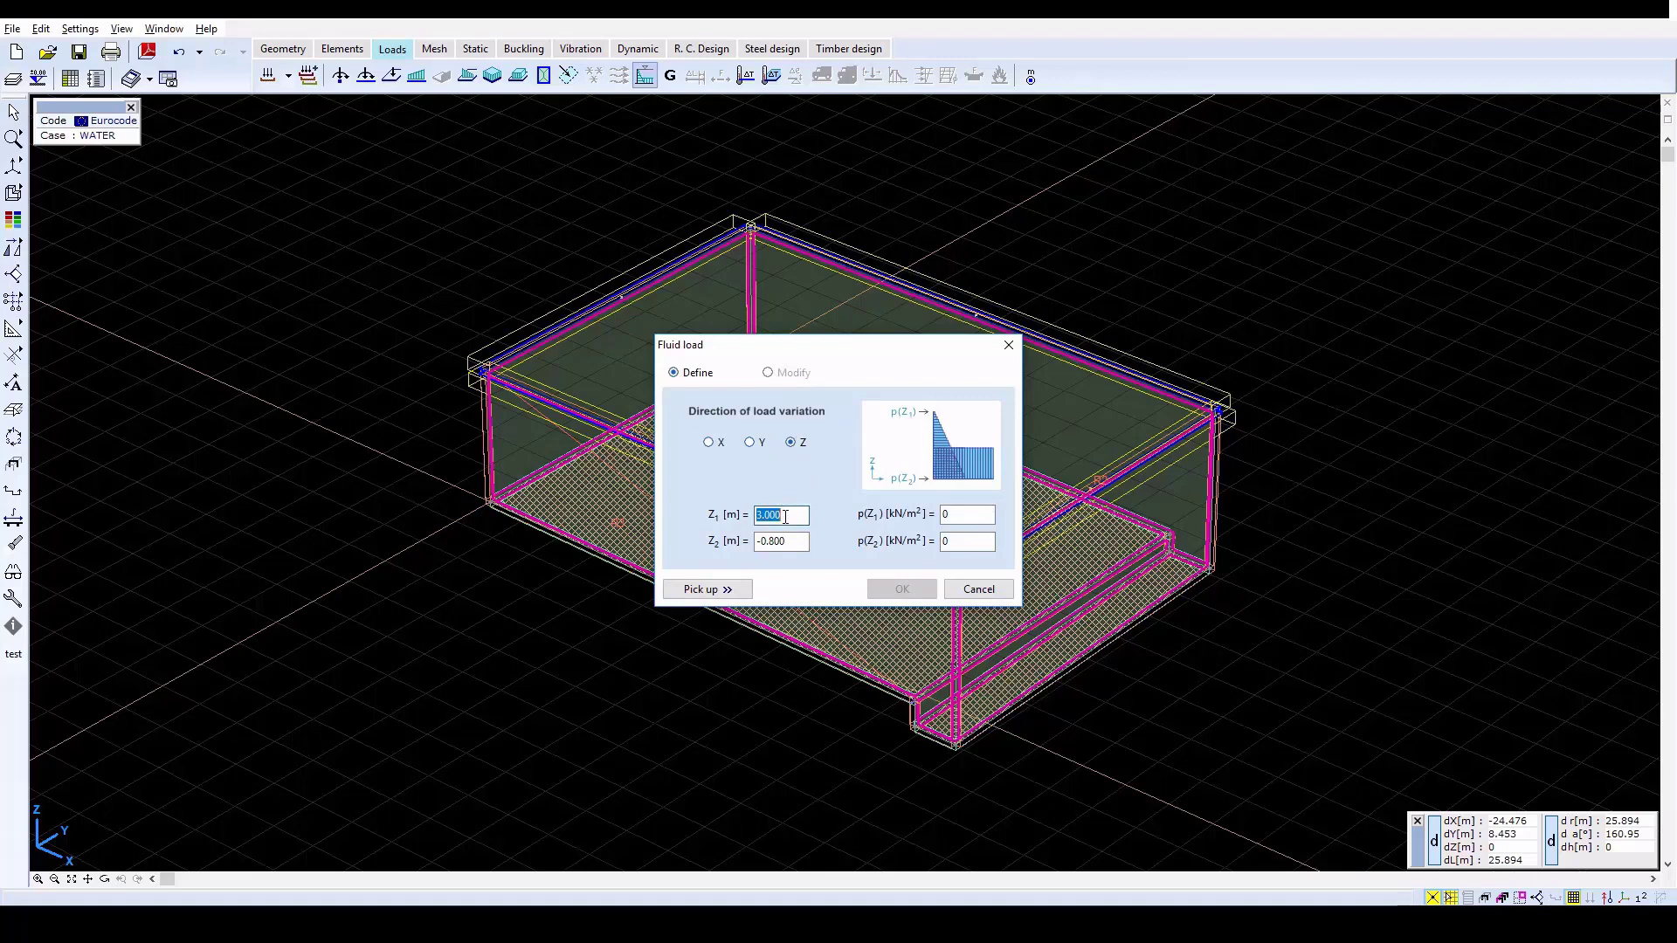
pyautogui.write('2.7')
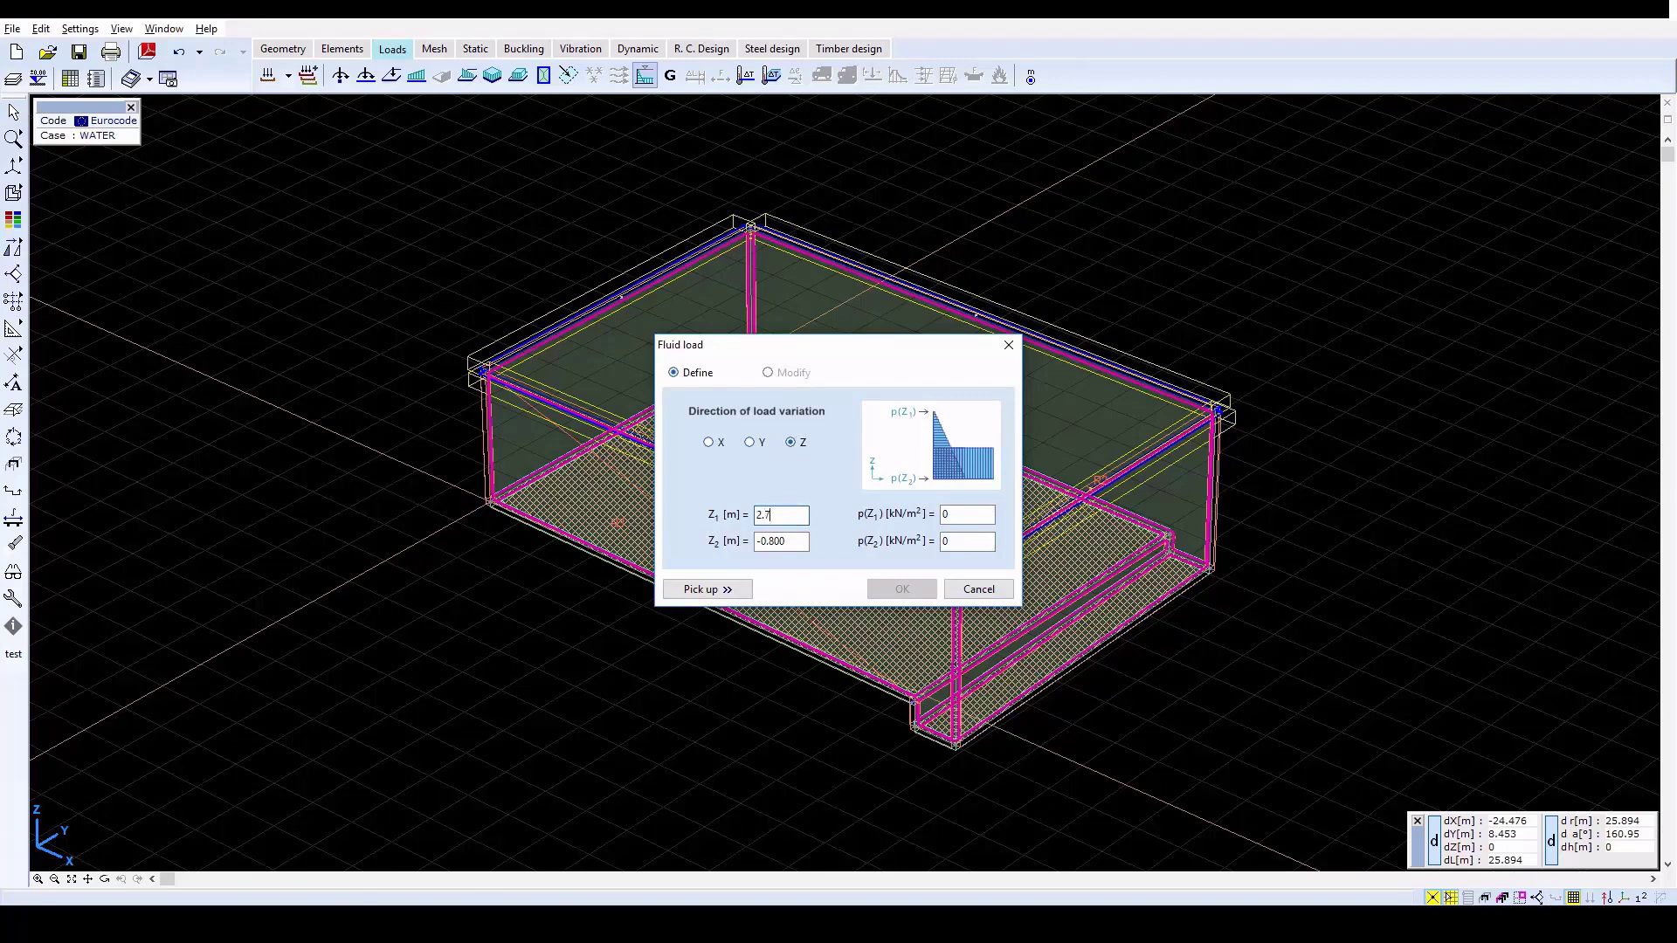
pyautogui.doubleClick(946, 514)
pyautogui.doubleClick(963, 542)
pyautogui.write('-')
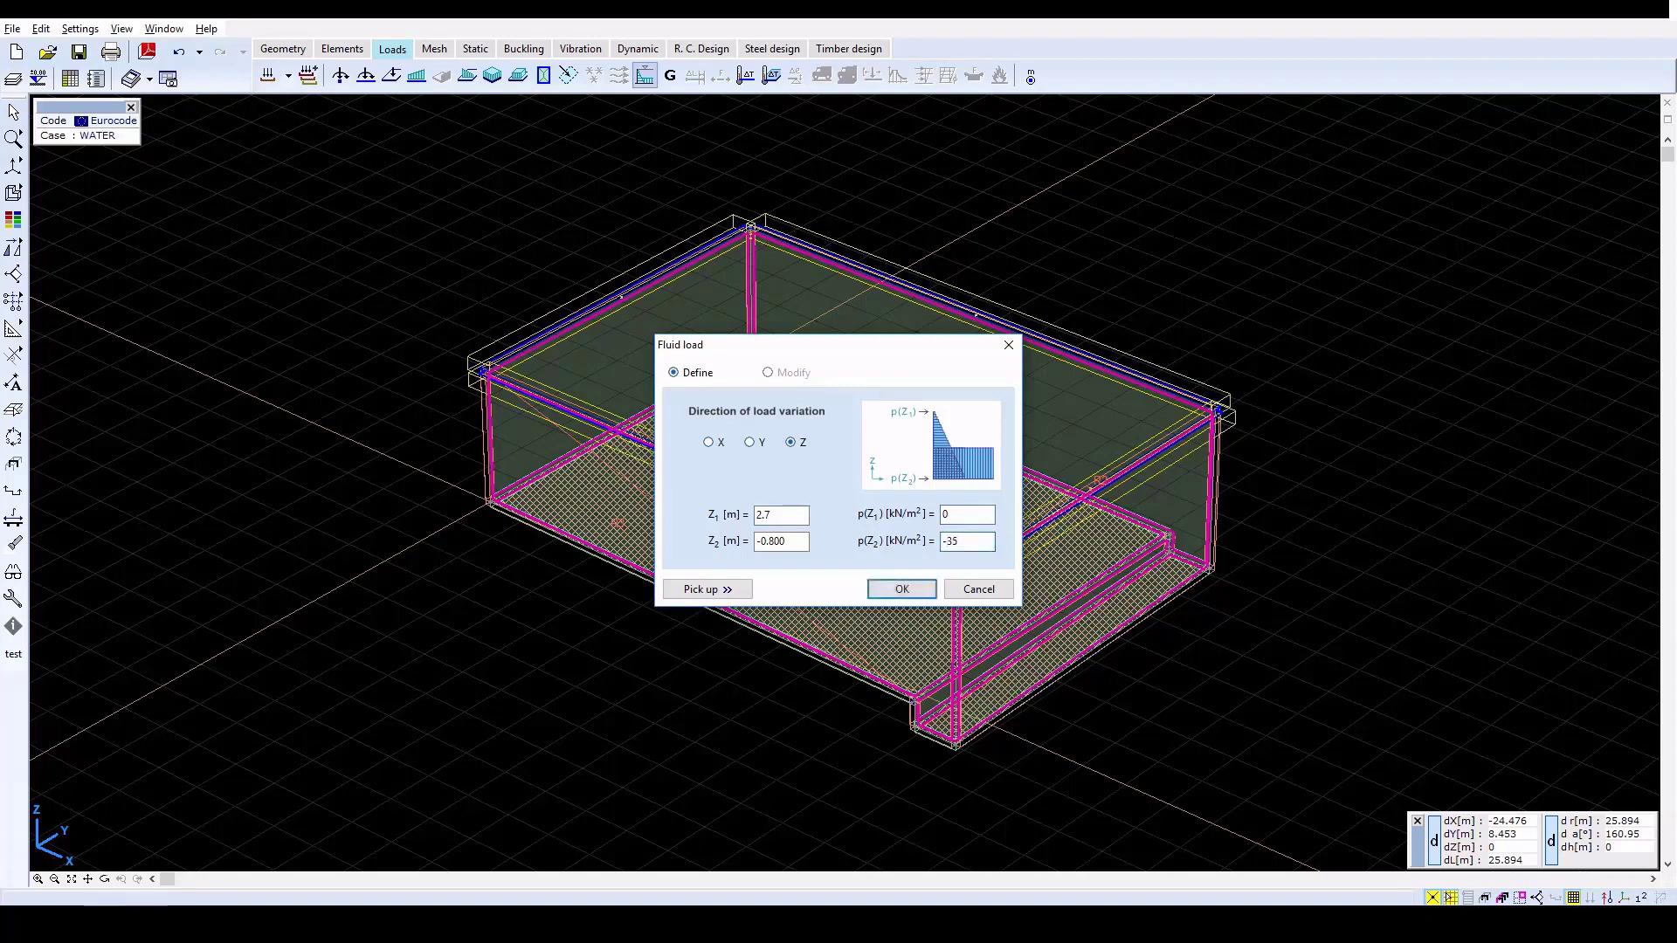
pyautogui.write('35')
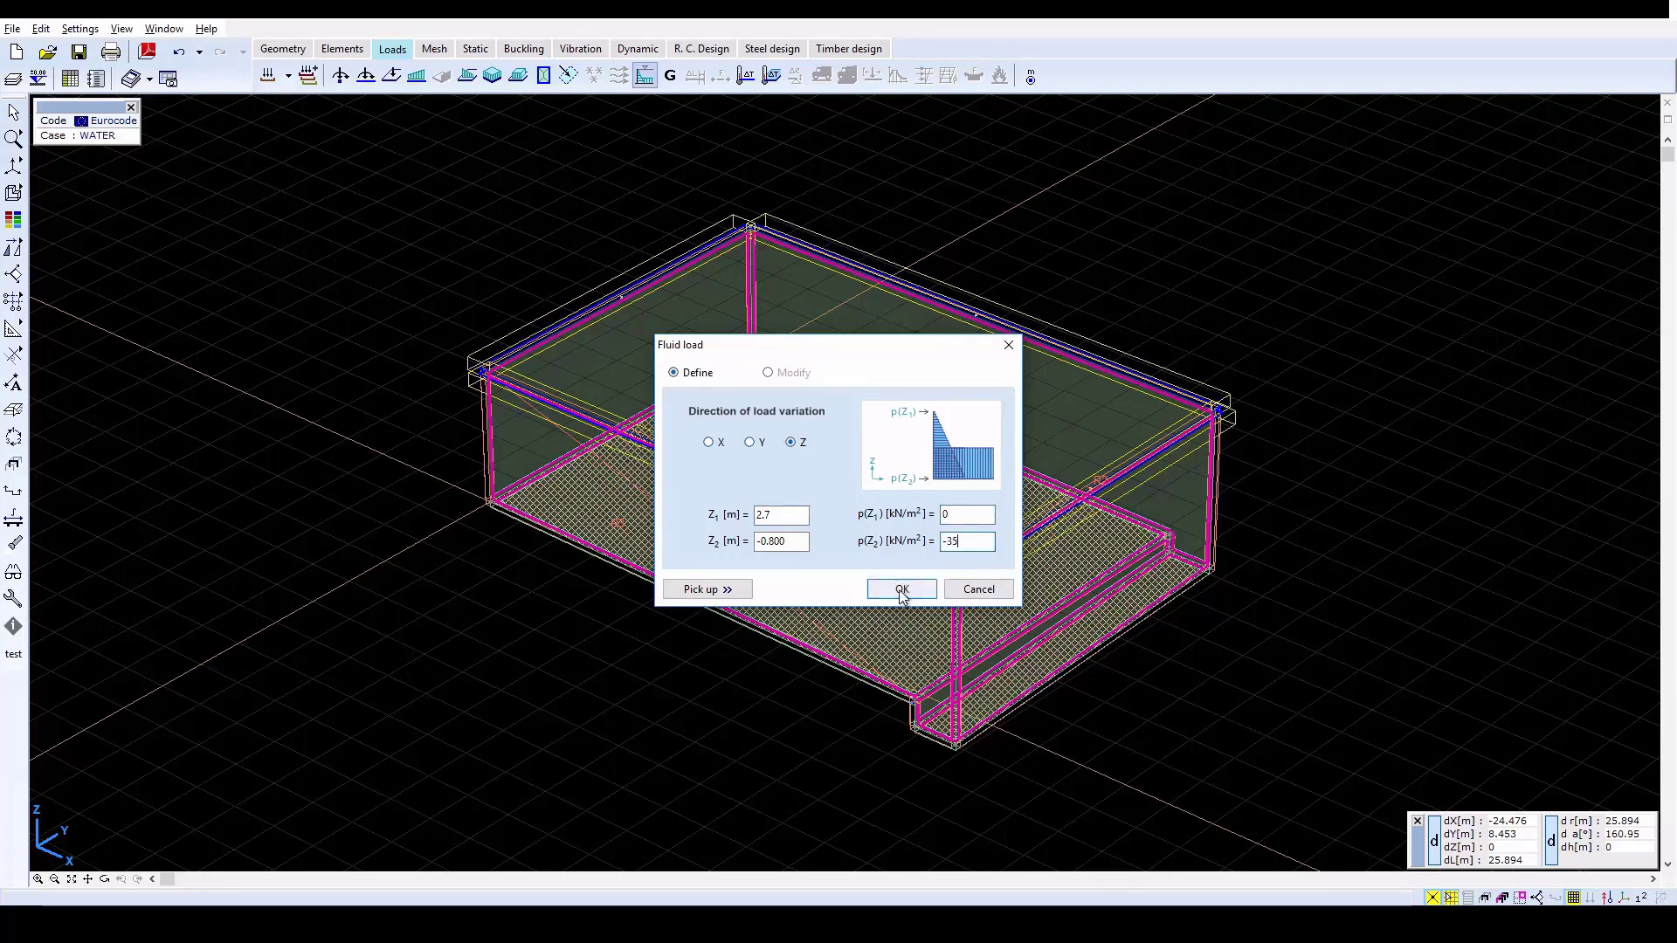
pyautogui.click(901, 590)
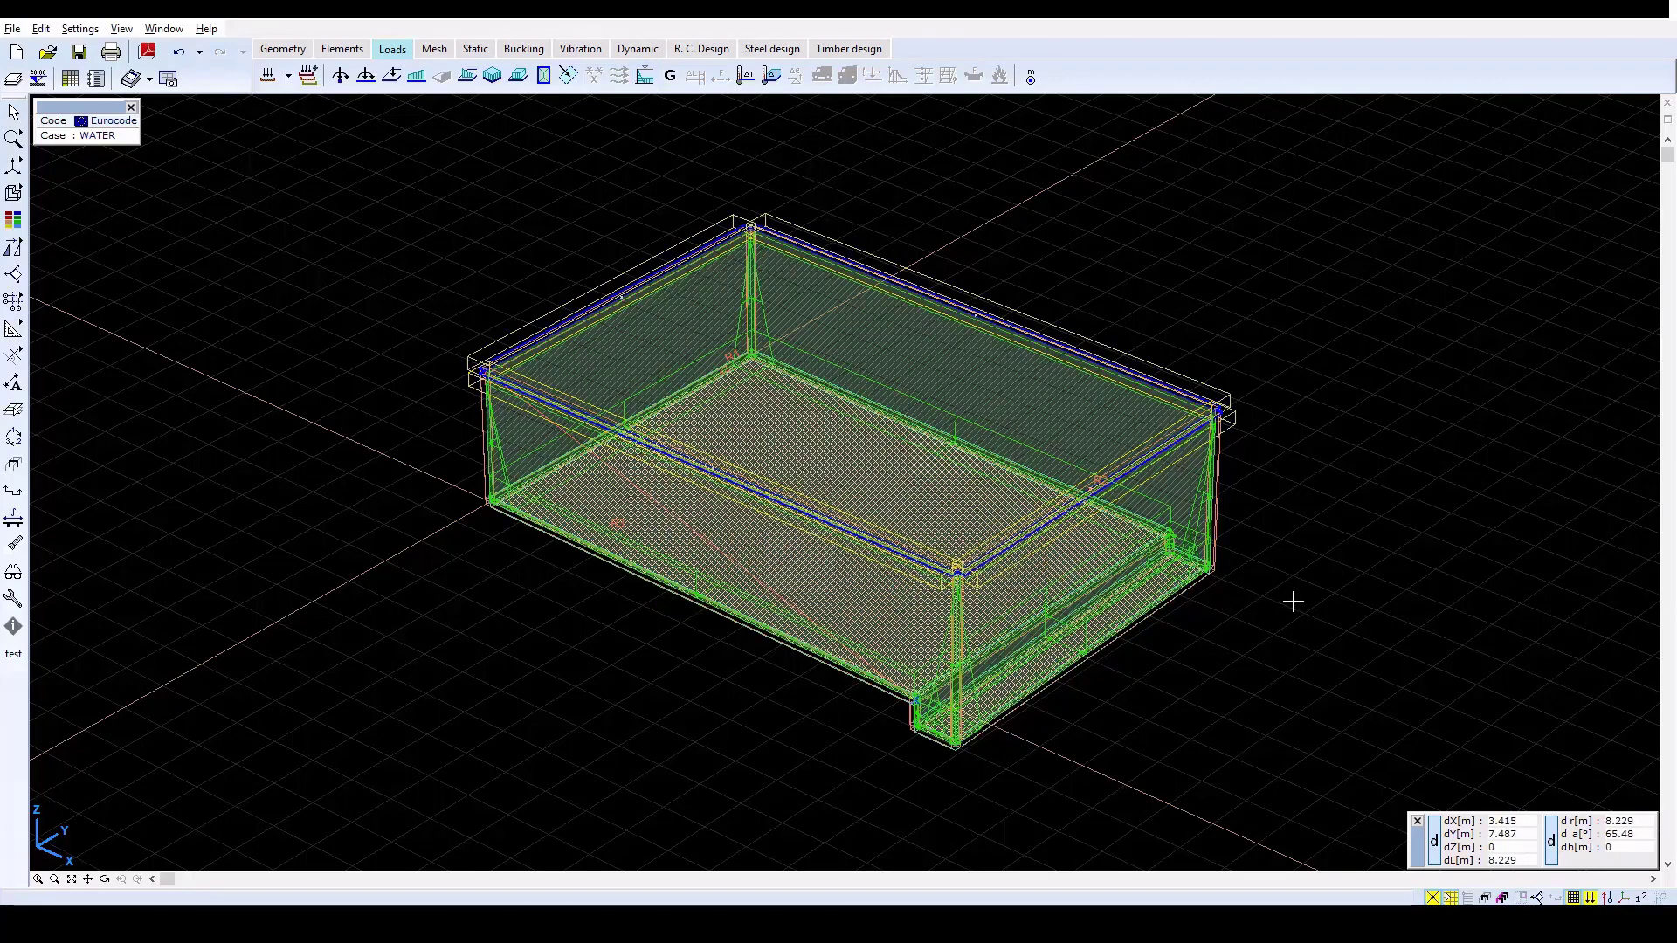
# Step: Add a user-defined load combination by load cases with factors 1.35 for SELF WEIGHT and 1.00 for WATER
pyautogui.click(307, 78)
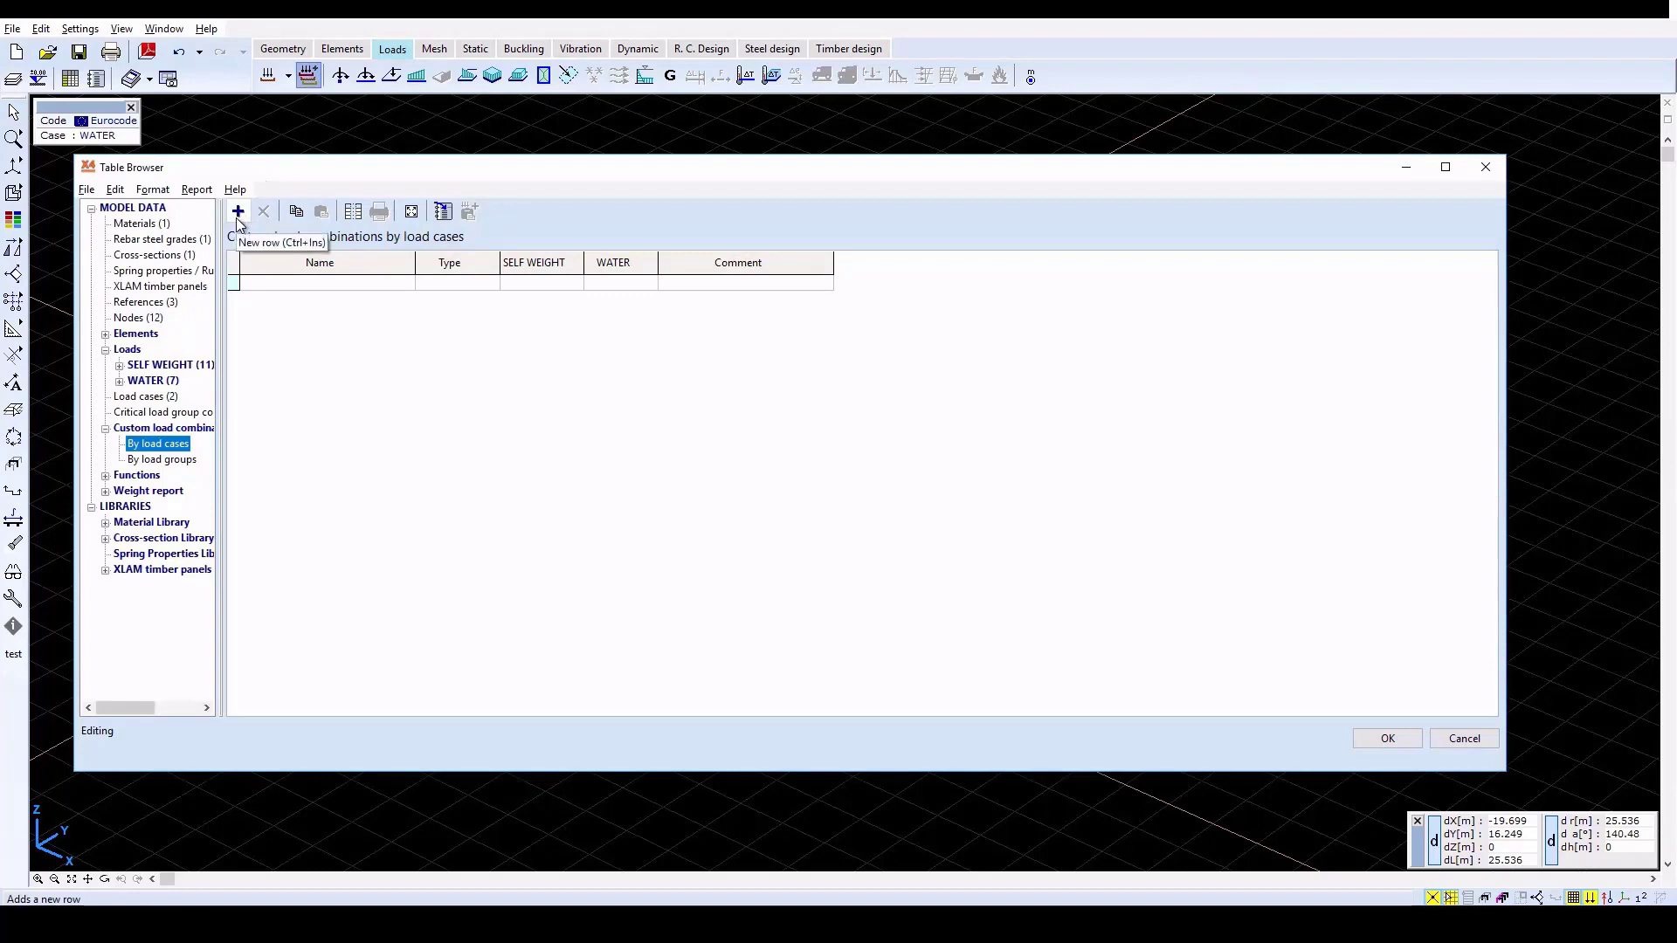
pyautogui.click(238, 212)
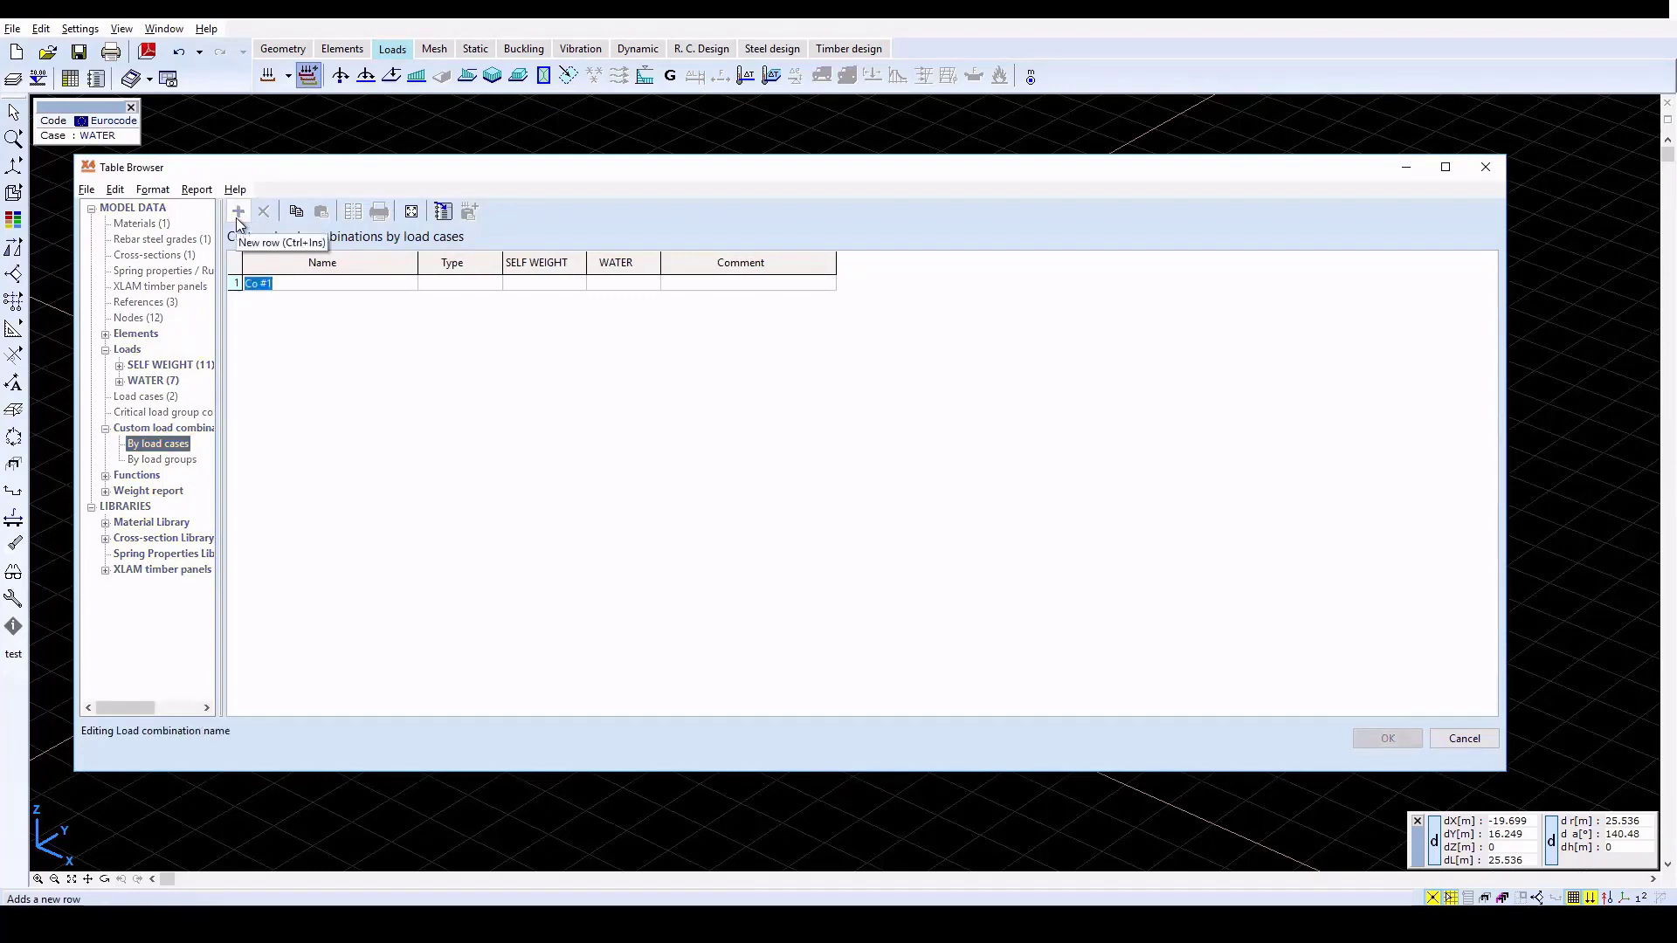
pyautogui.press('Return')
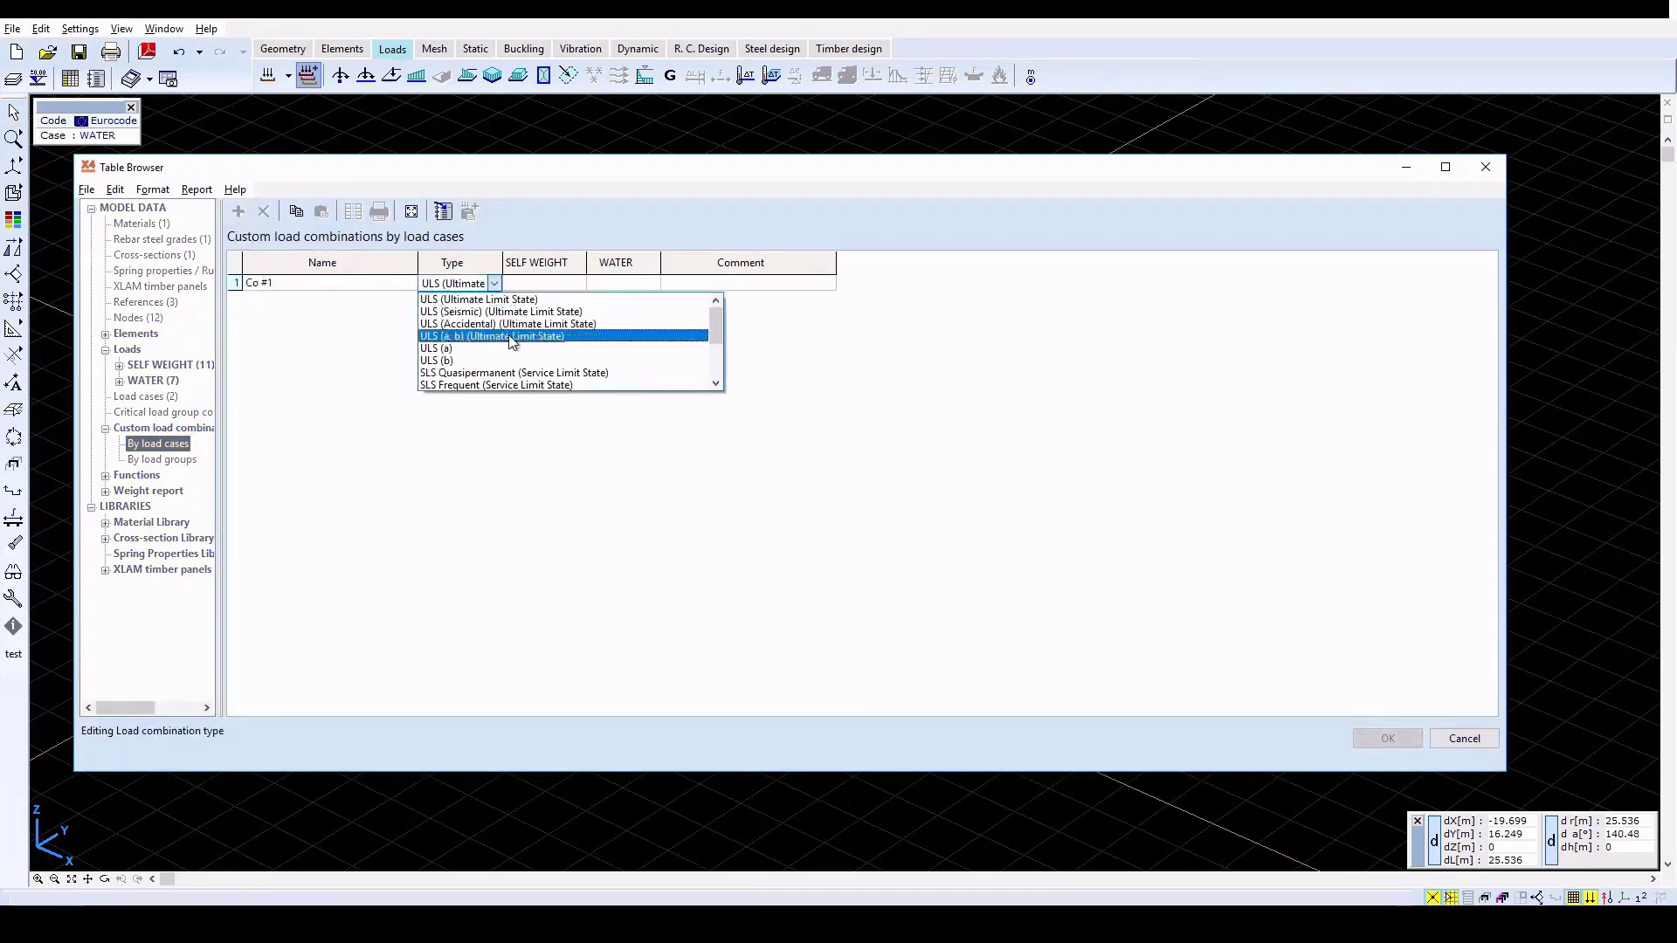
pyautogui.moveTo(710, 341); pyautogui.dragTo(716, 386)
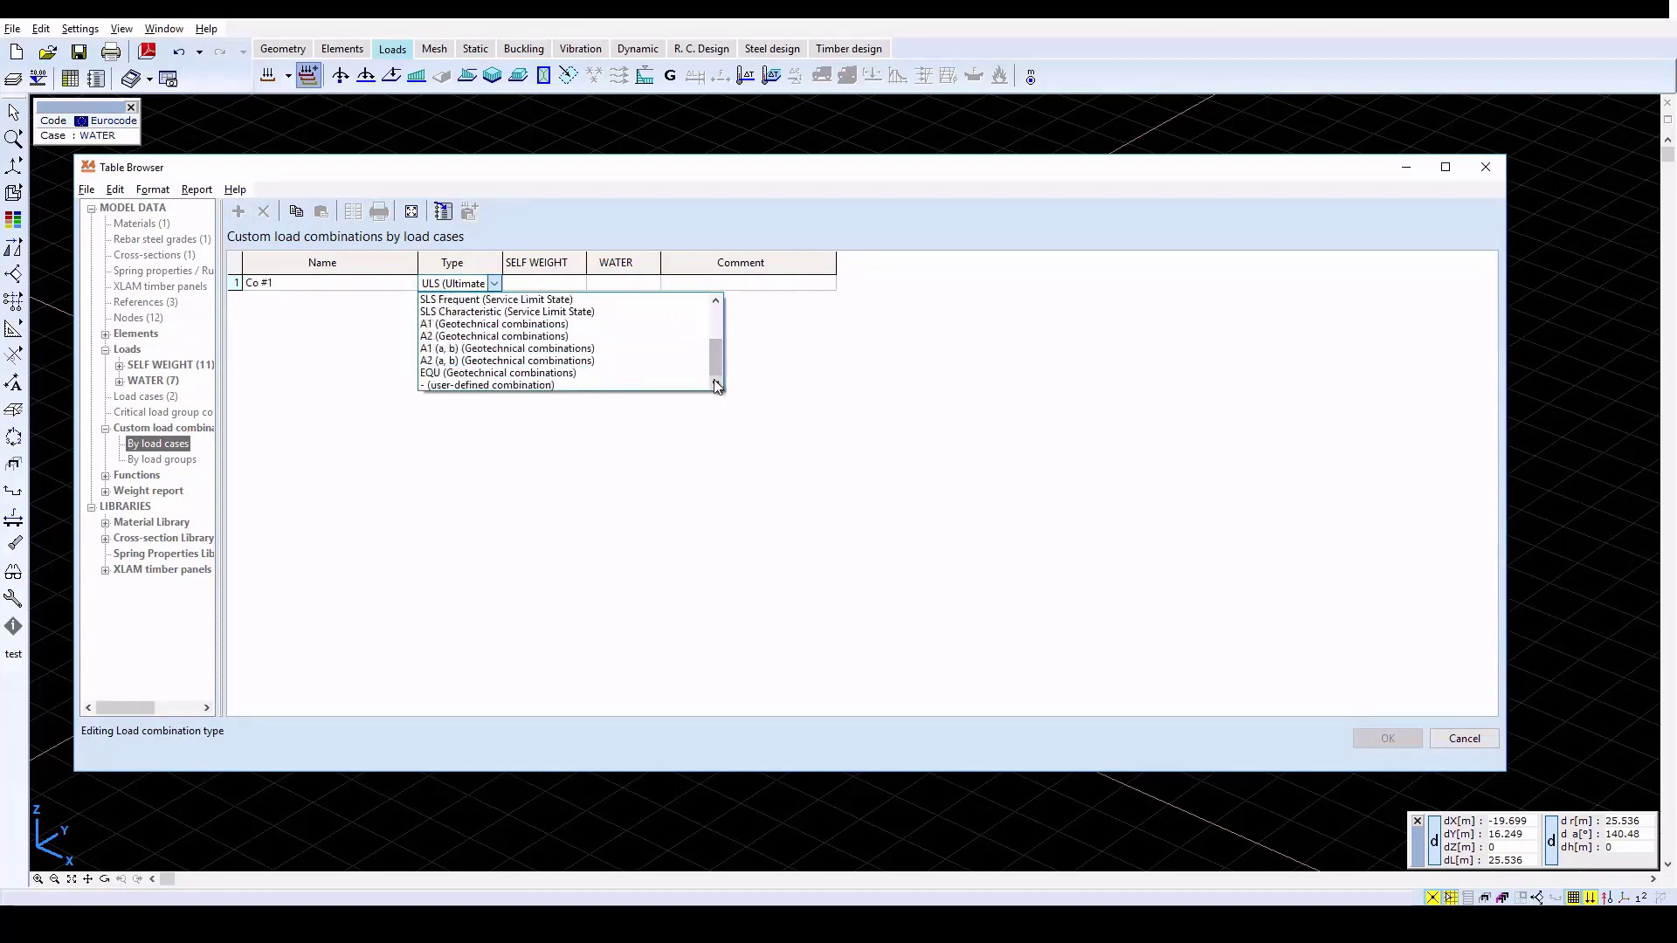
pyautogui.click(632, 386)
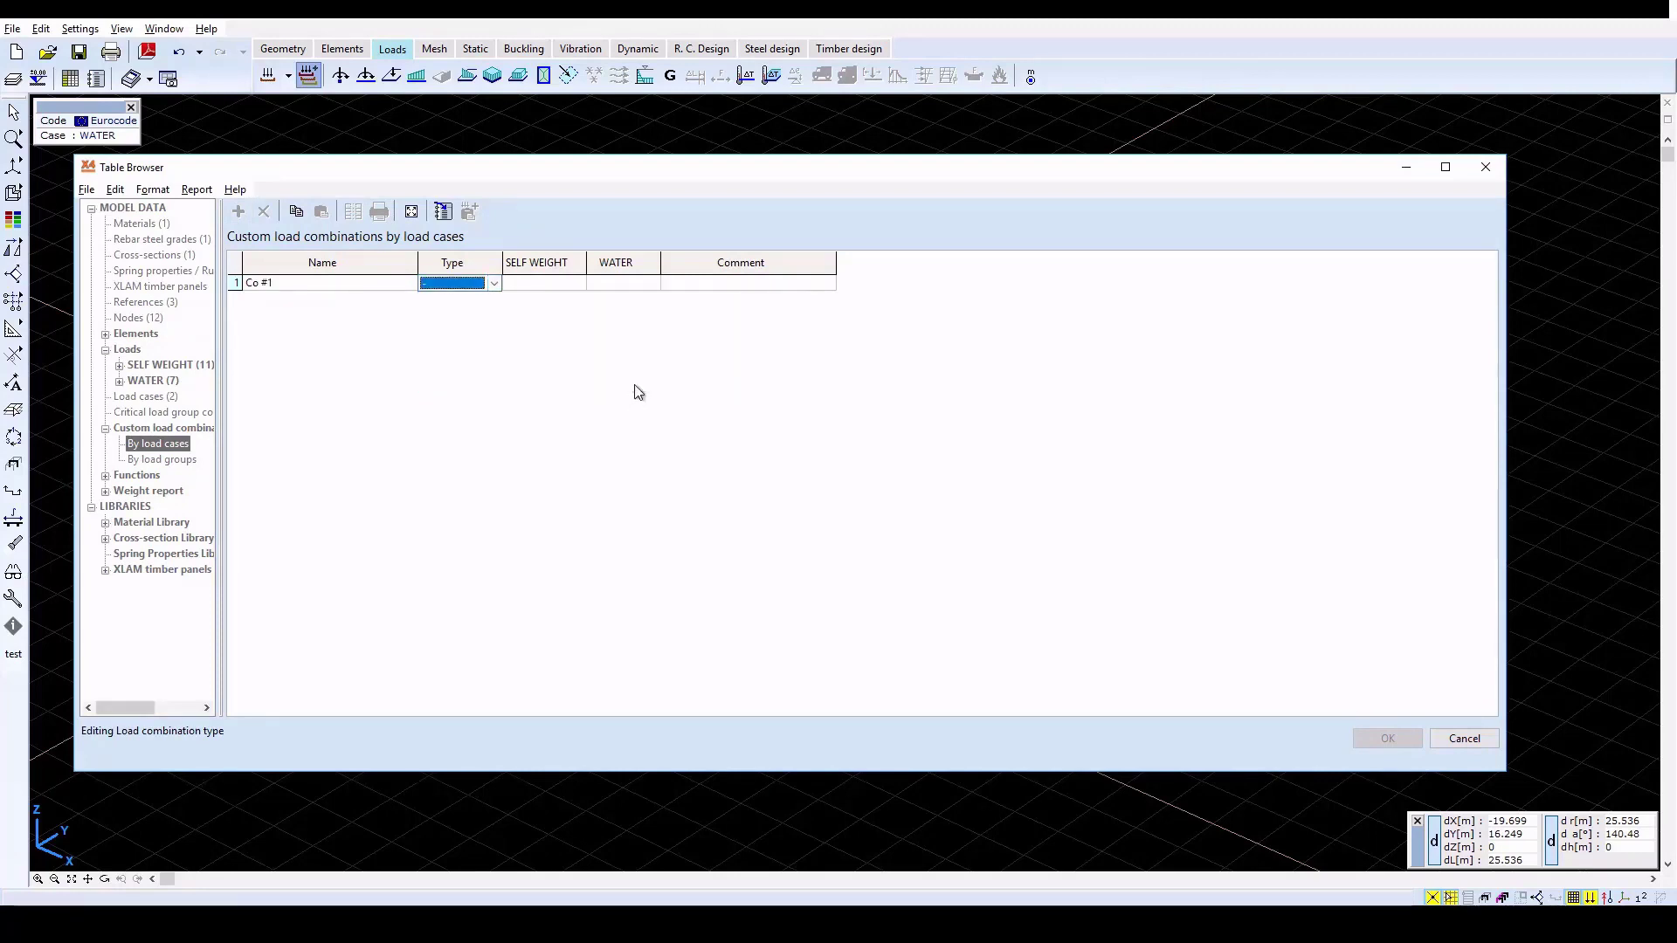
pyautogui.click(571, 283)
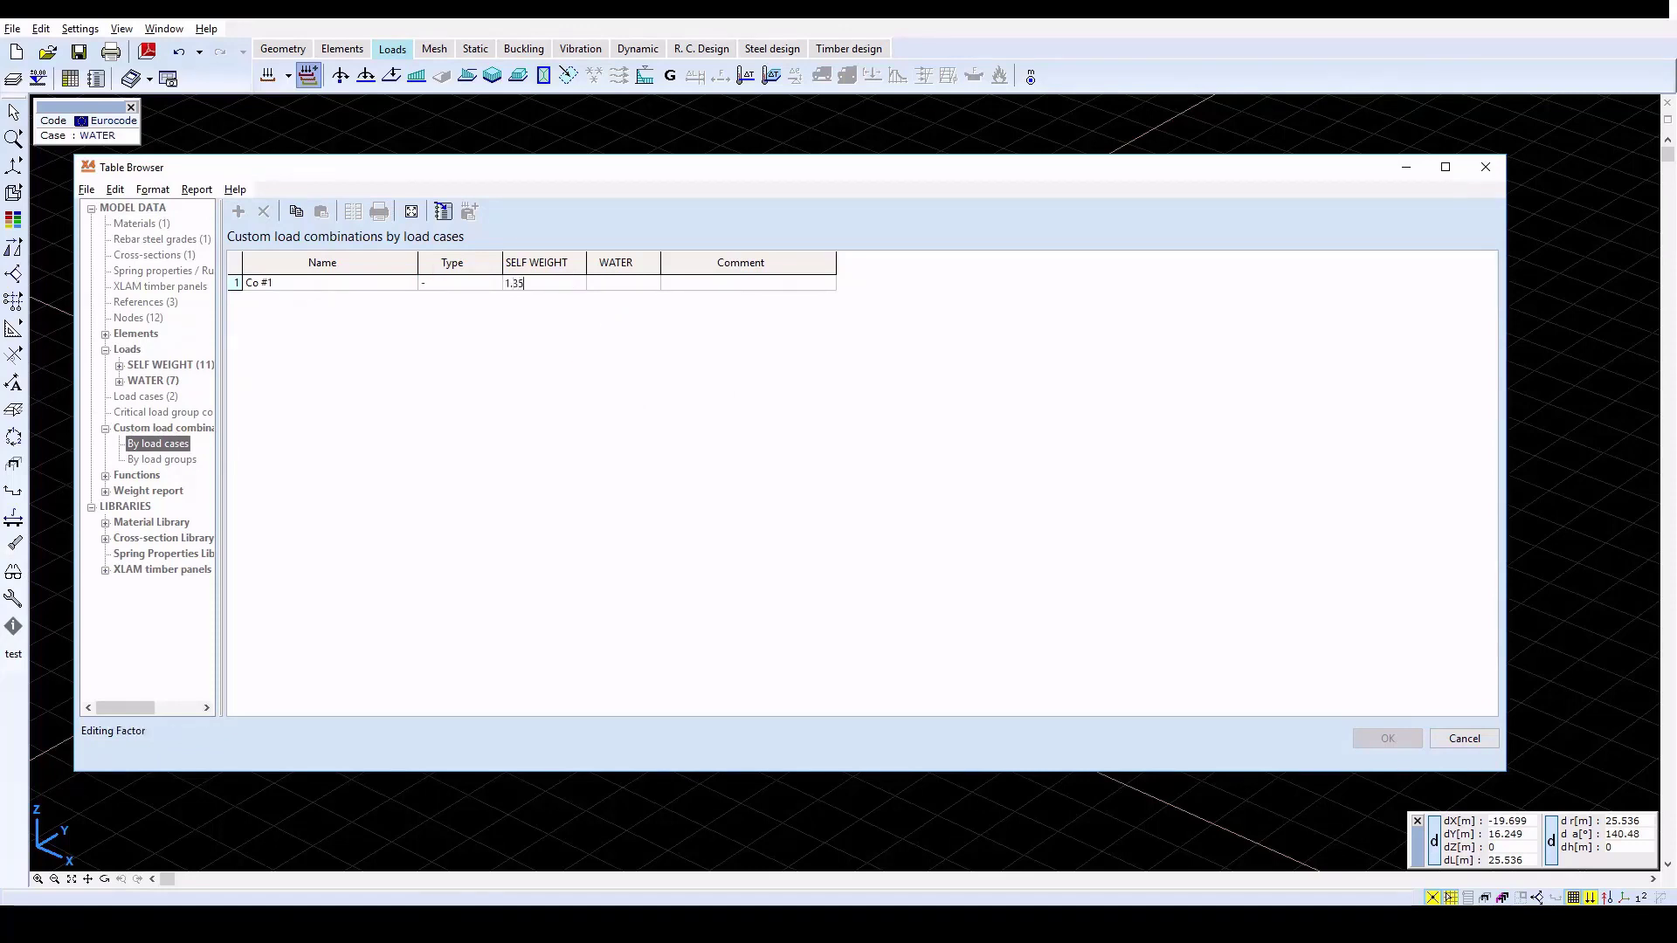
pyautogui.press('Tab')
pyautogui.write('1')
pyautogui.press('Tab')
pyautogui.press('Tab')
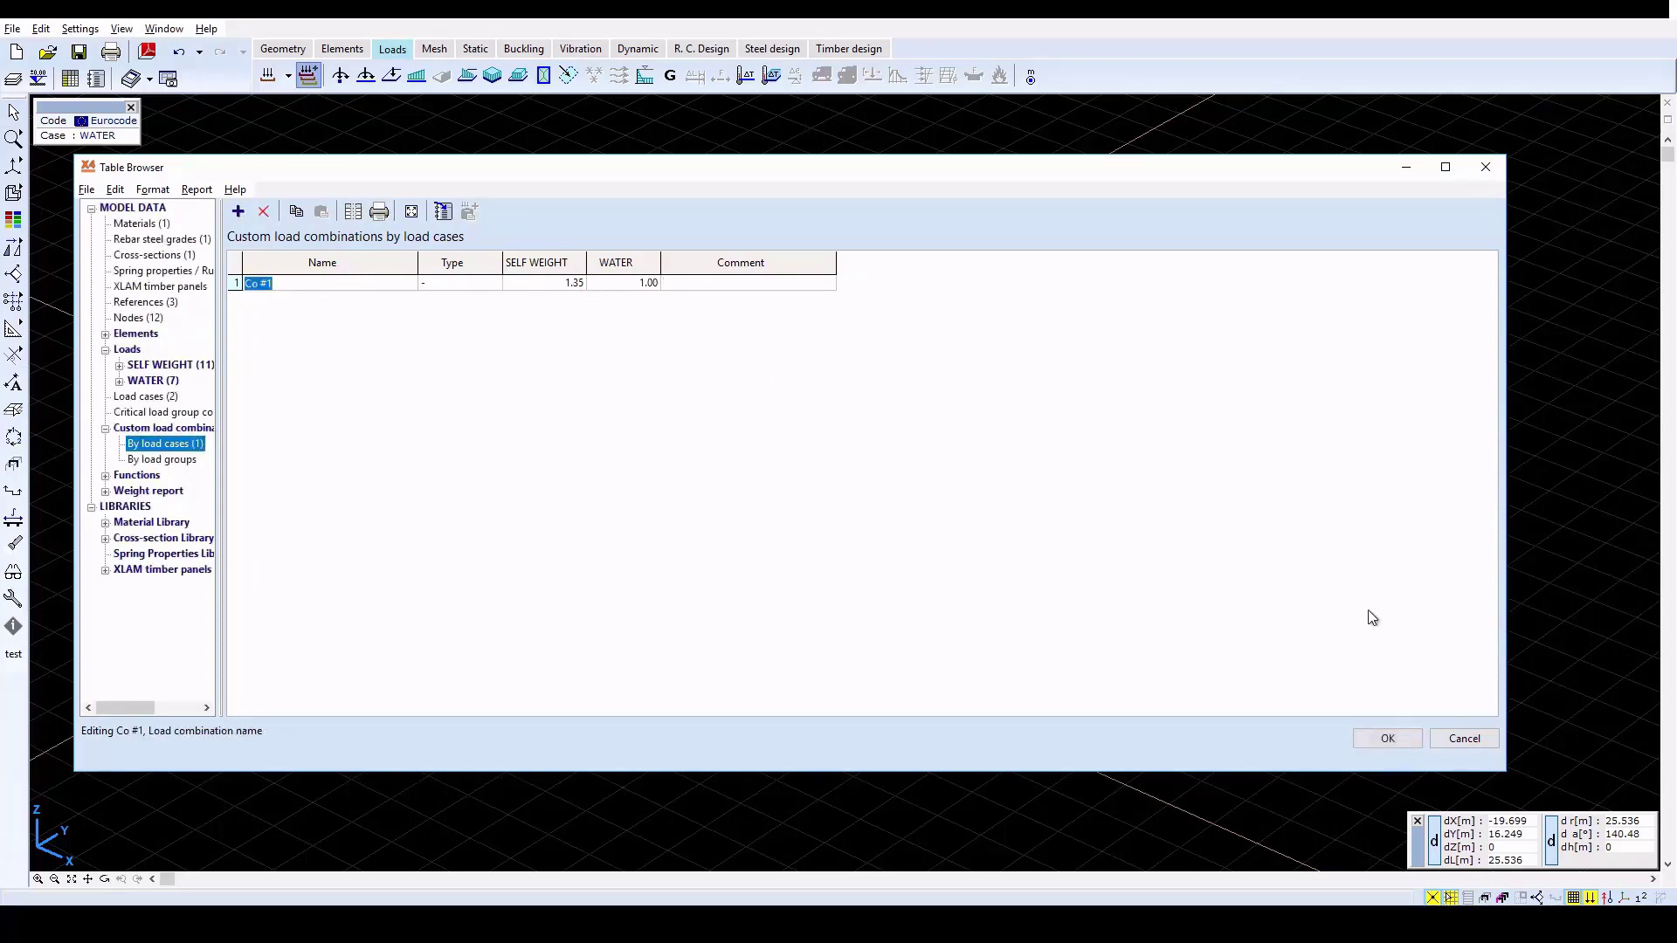
pyautogui.click(1387, 739)
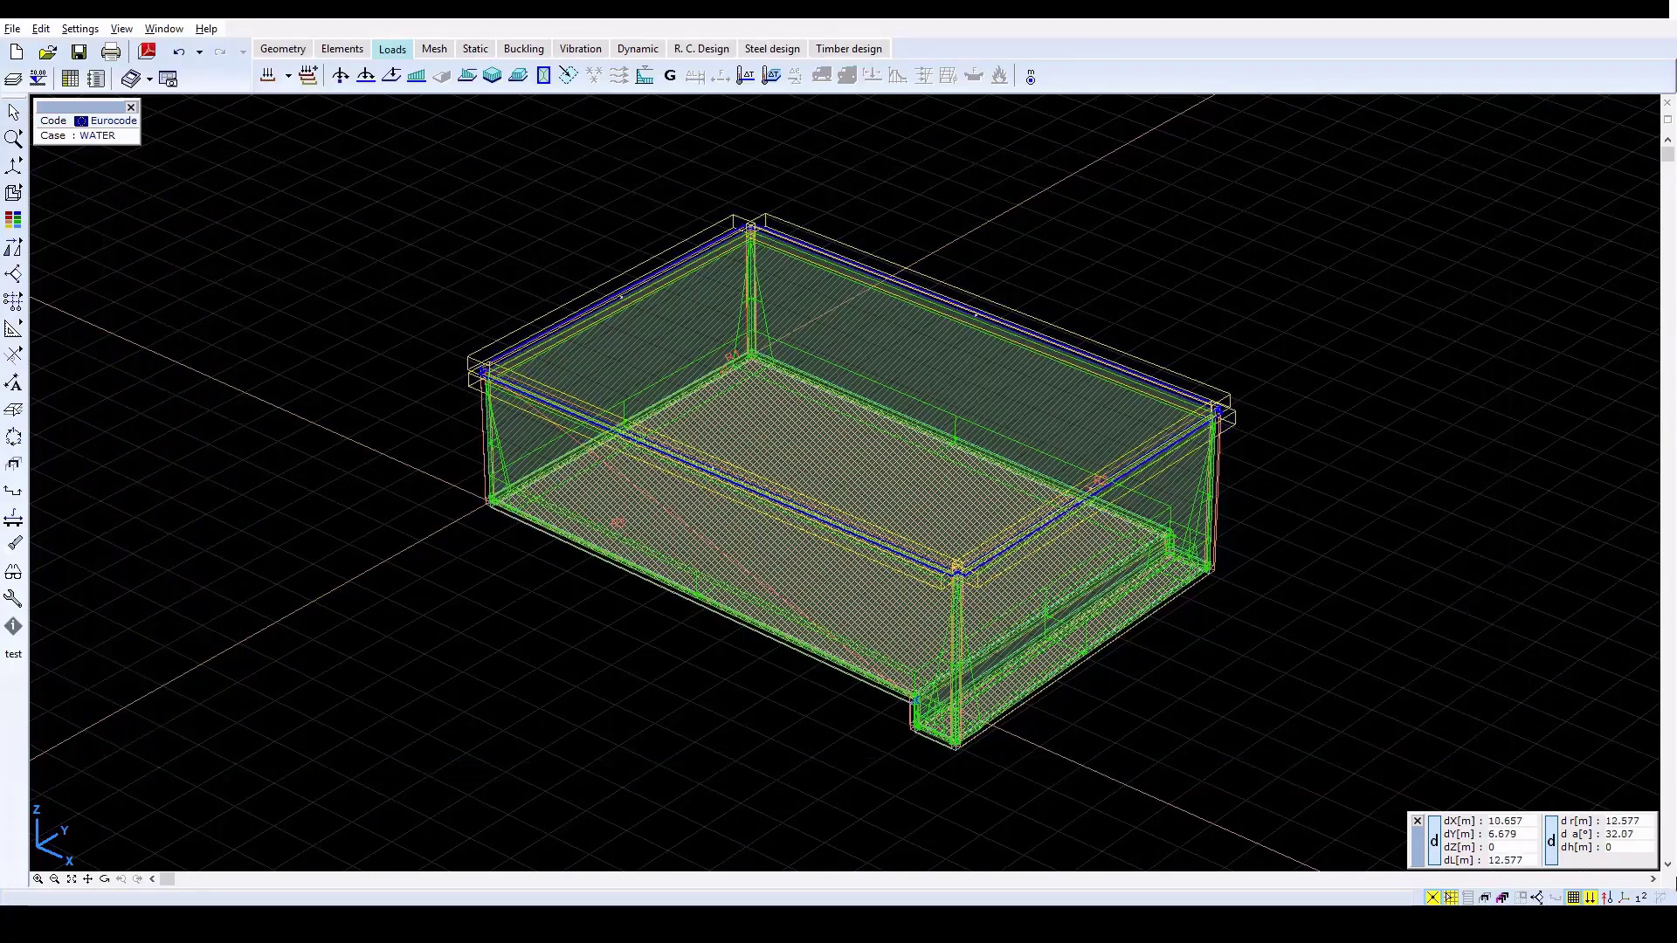
# Step: Hide the supports, references, 3D object contours and load symbols in the model view
pyautogui.moveTo(1607, 899)
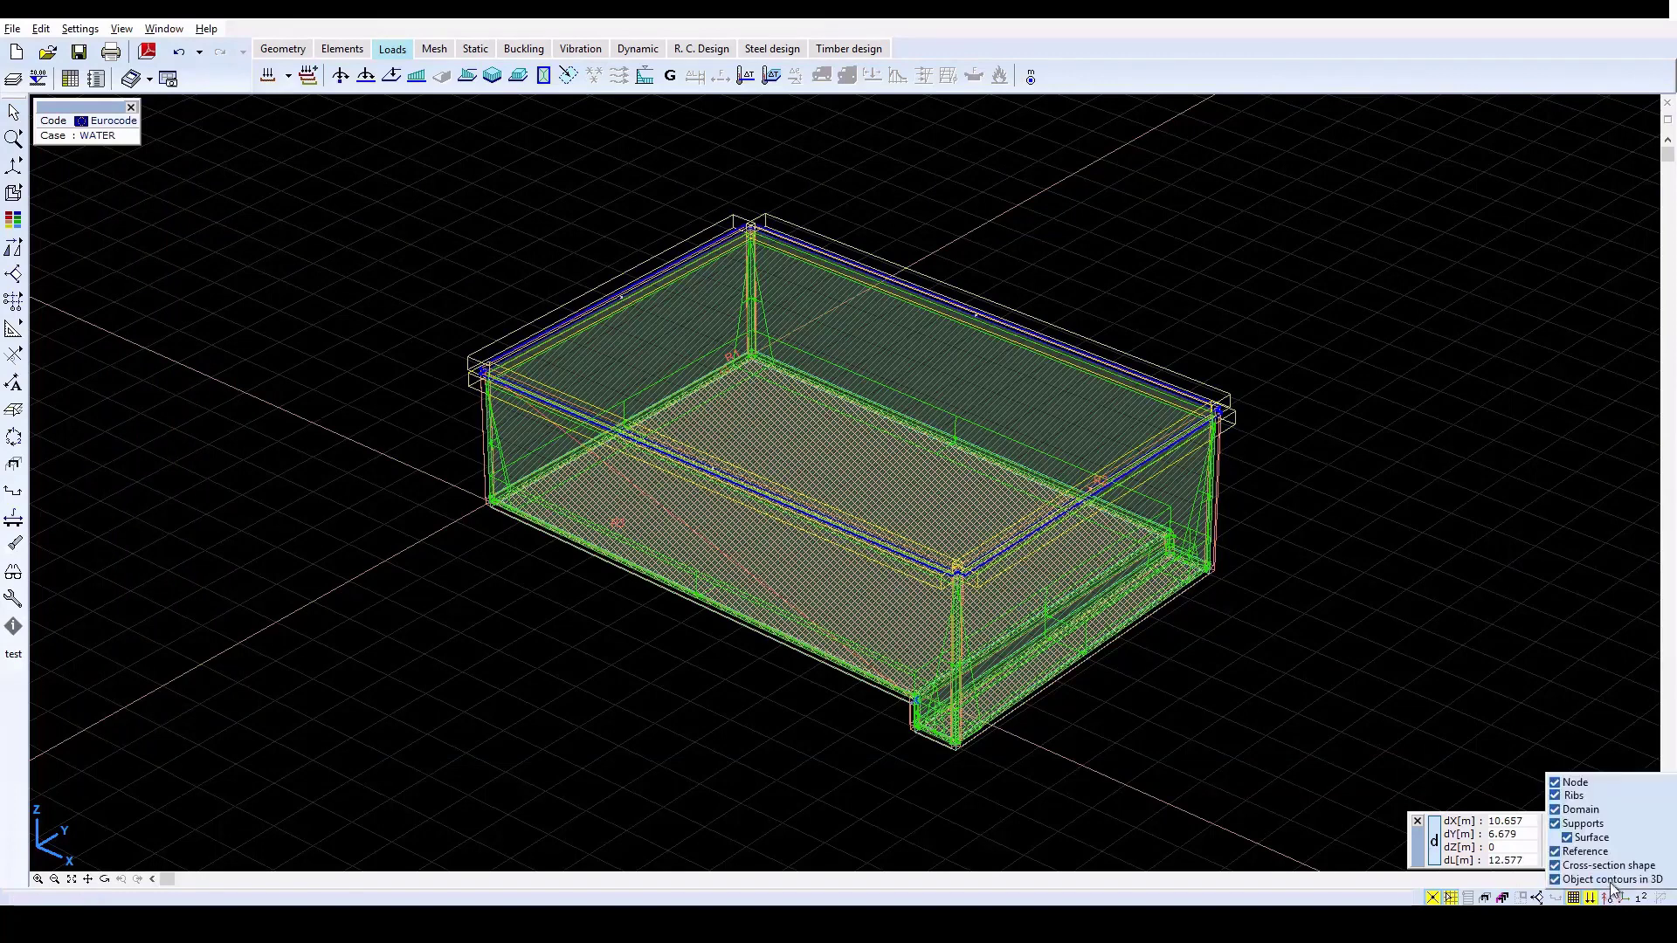
pyautogui.click(1594, 826)
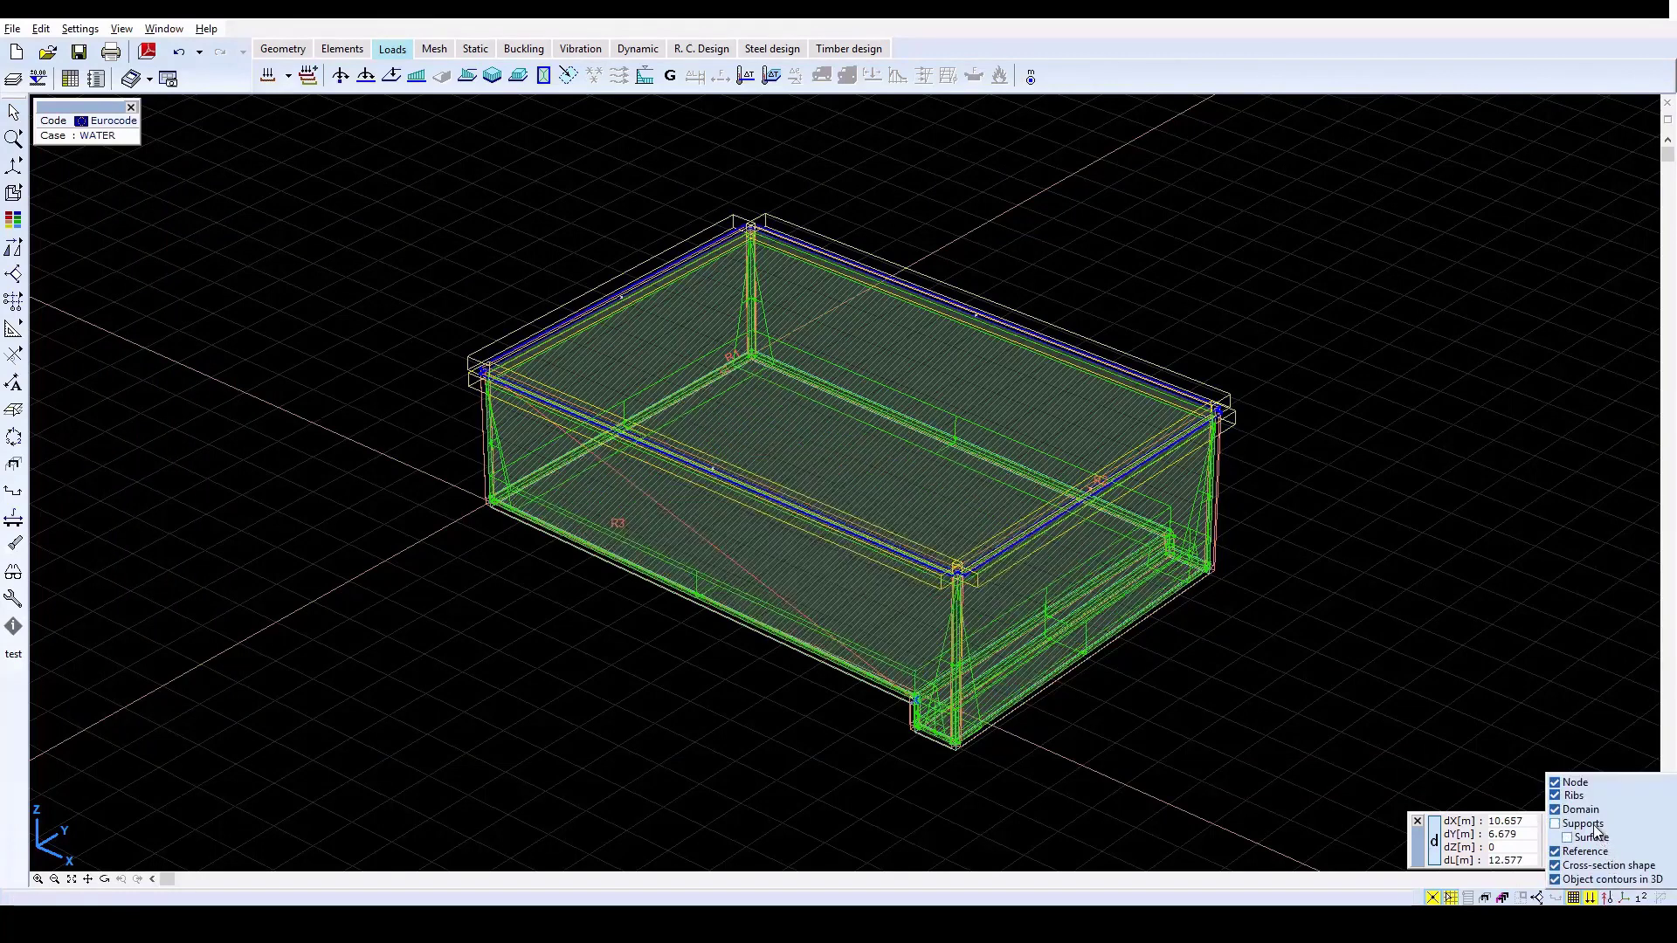
pyautogui.click(1591, 852)
pyautogui.click(1582, 879)
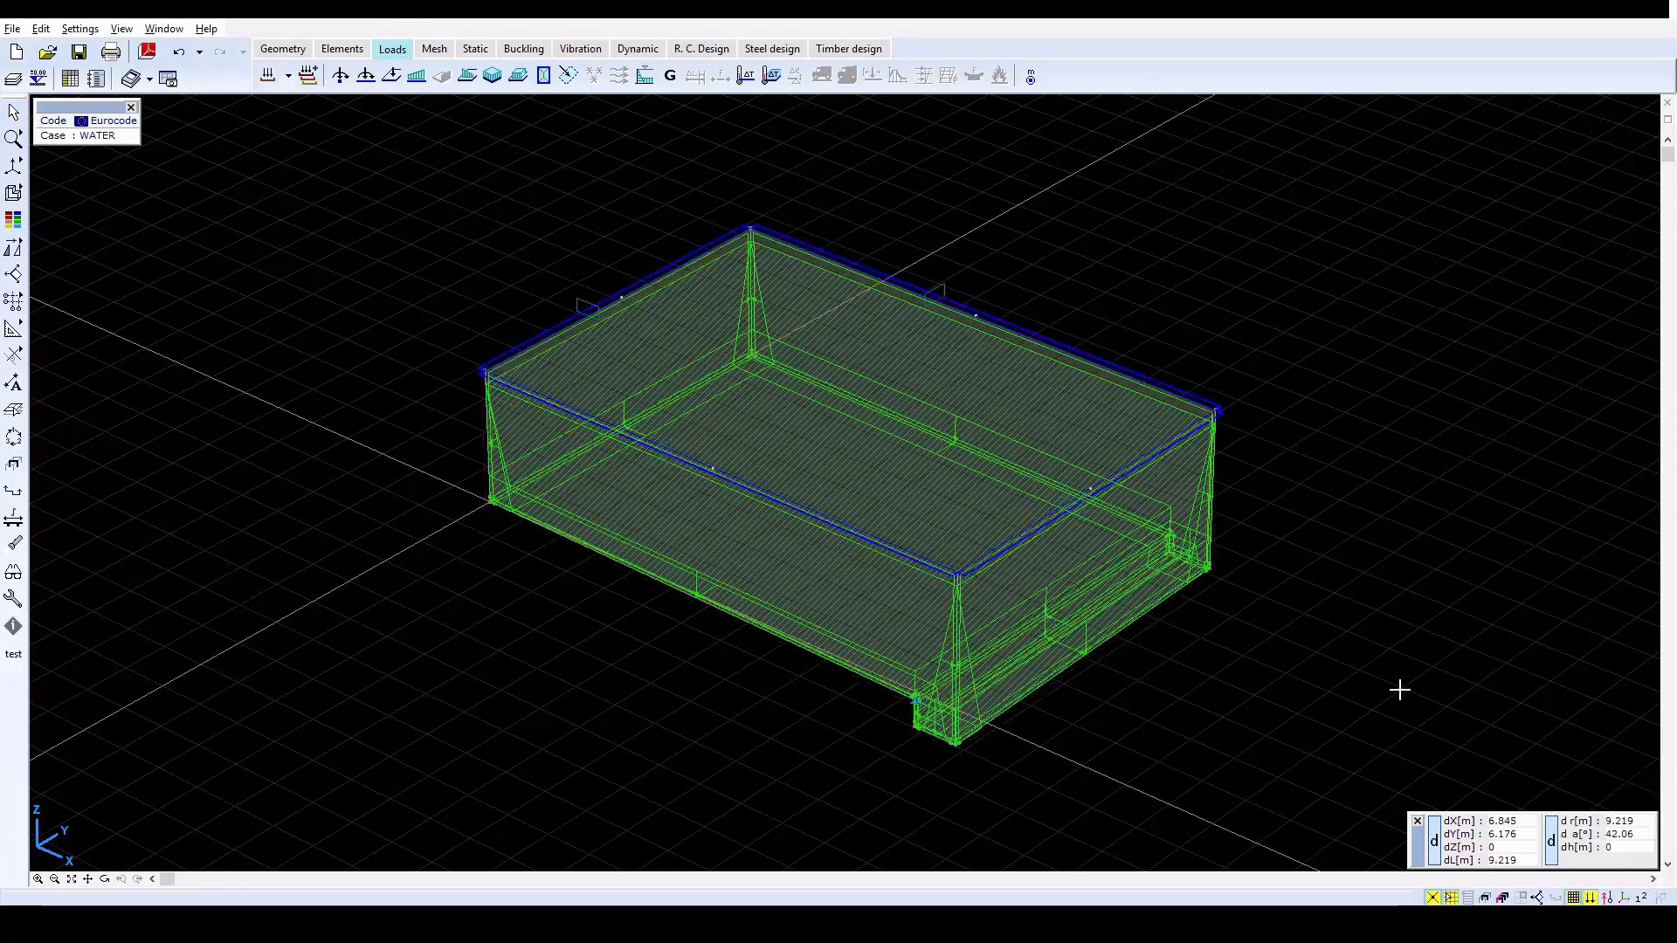
pyautogui.click(438, 44)
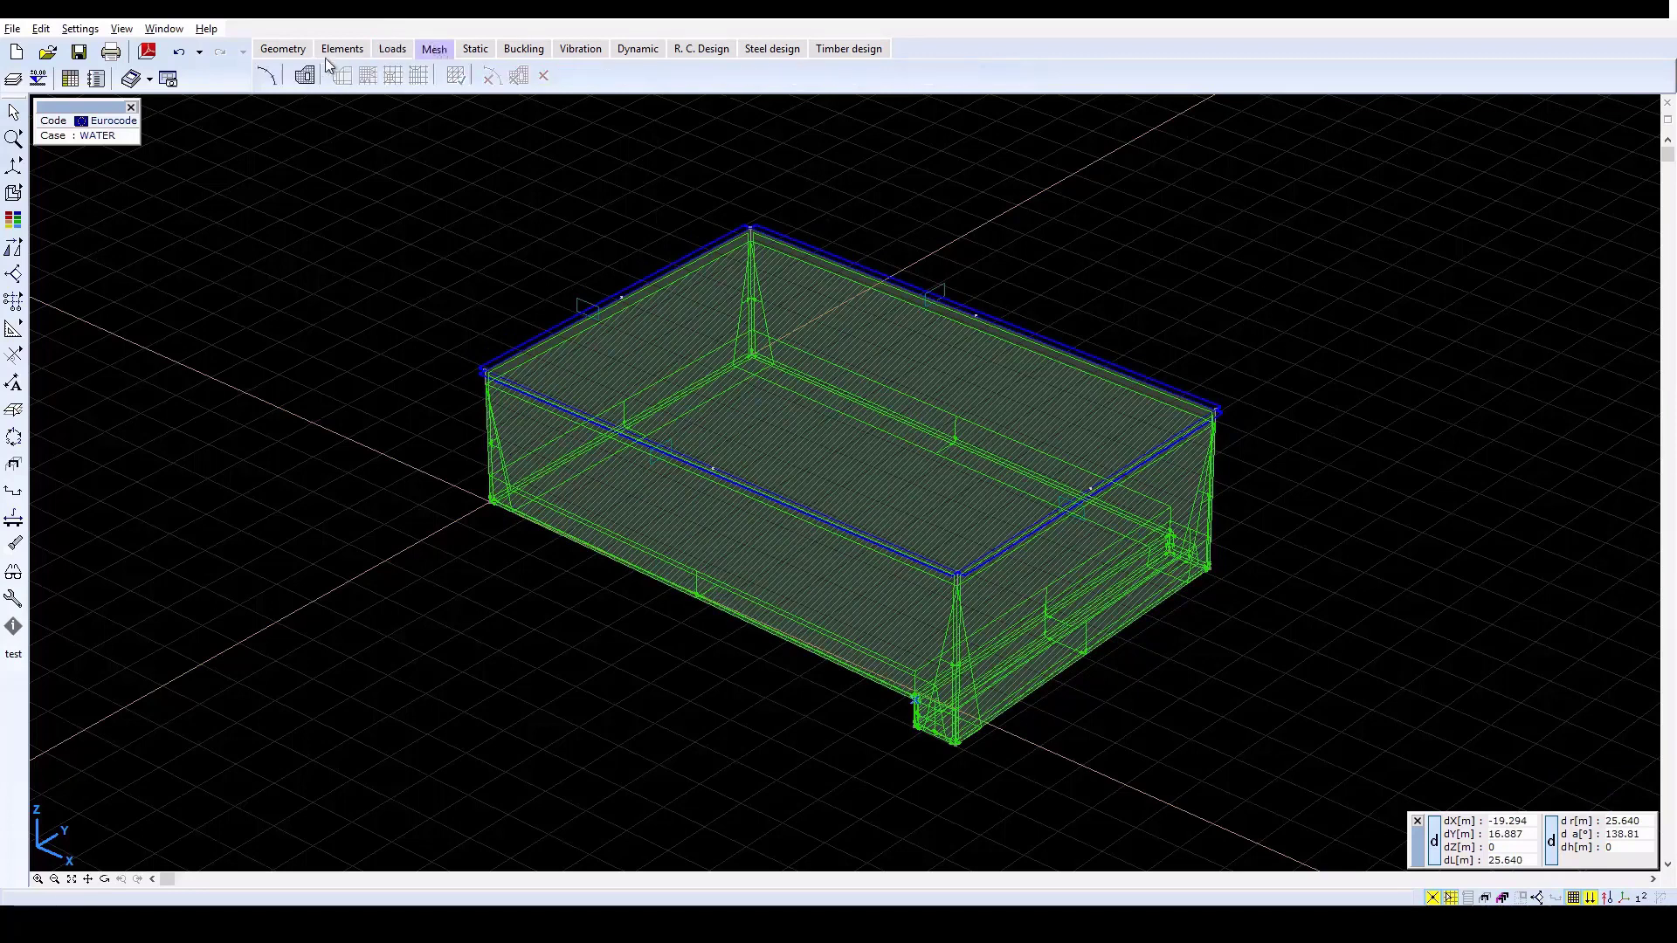
pyautogui.click(307, 78)
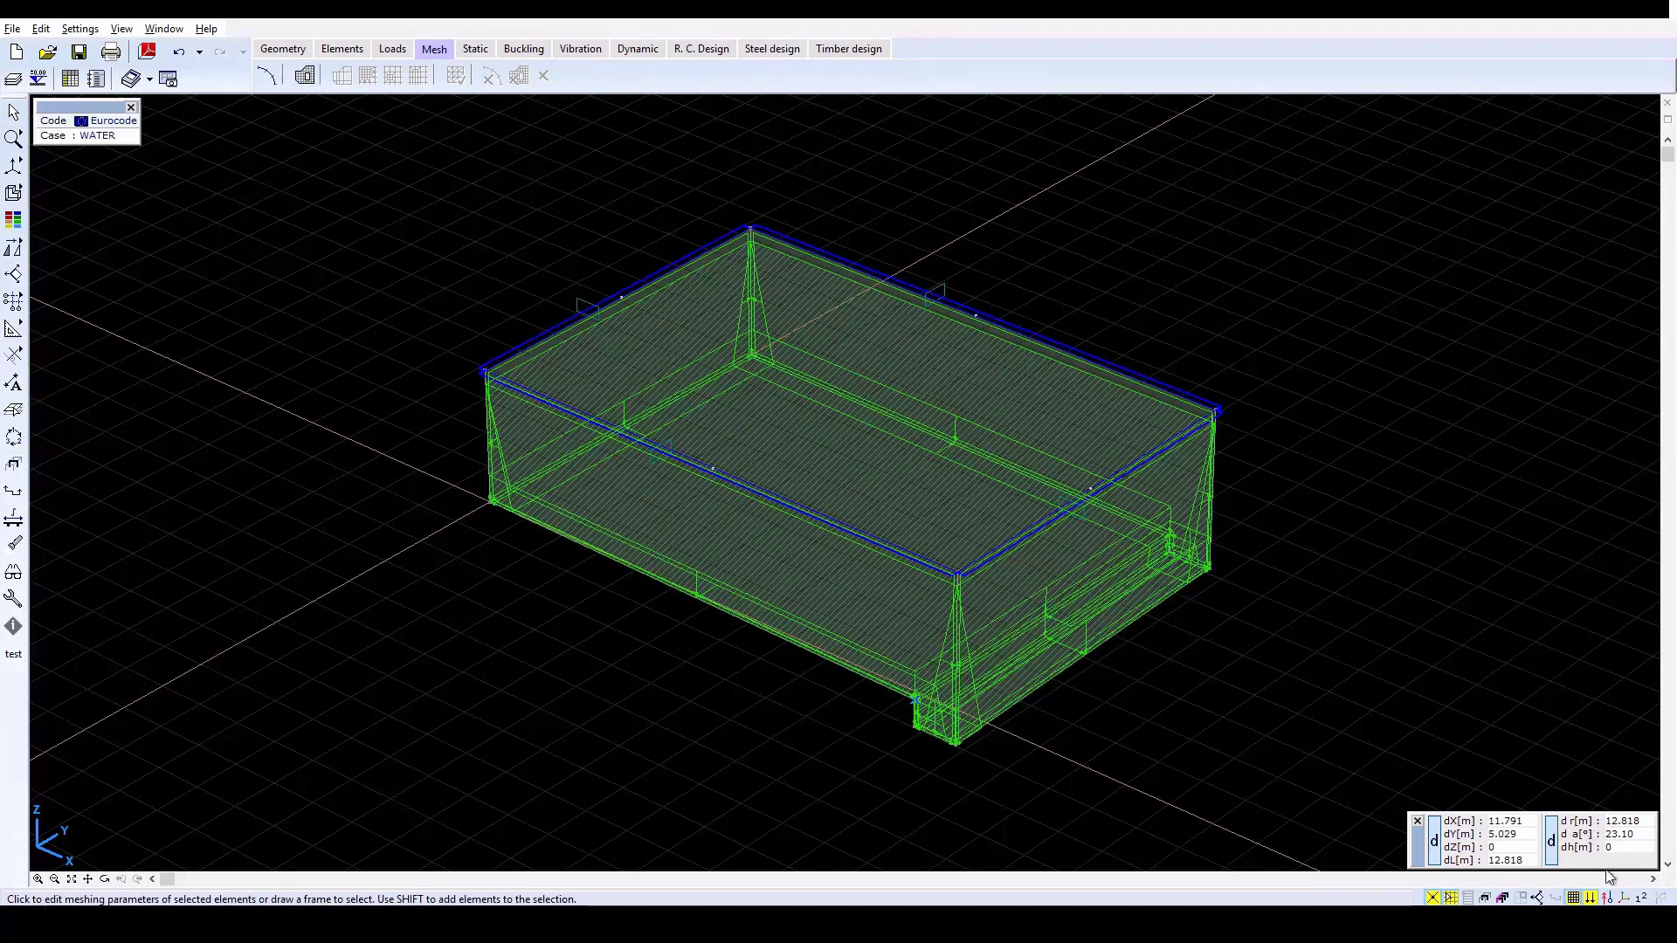
pyautogui.click(1642, 897)
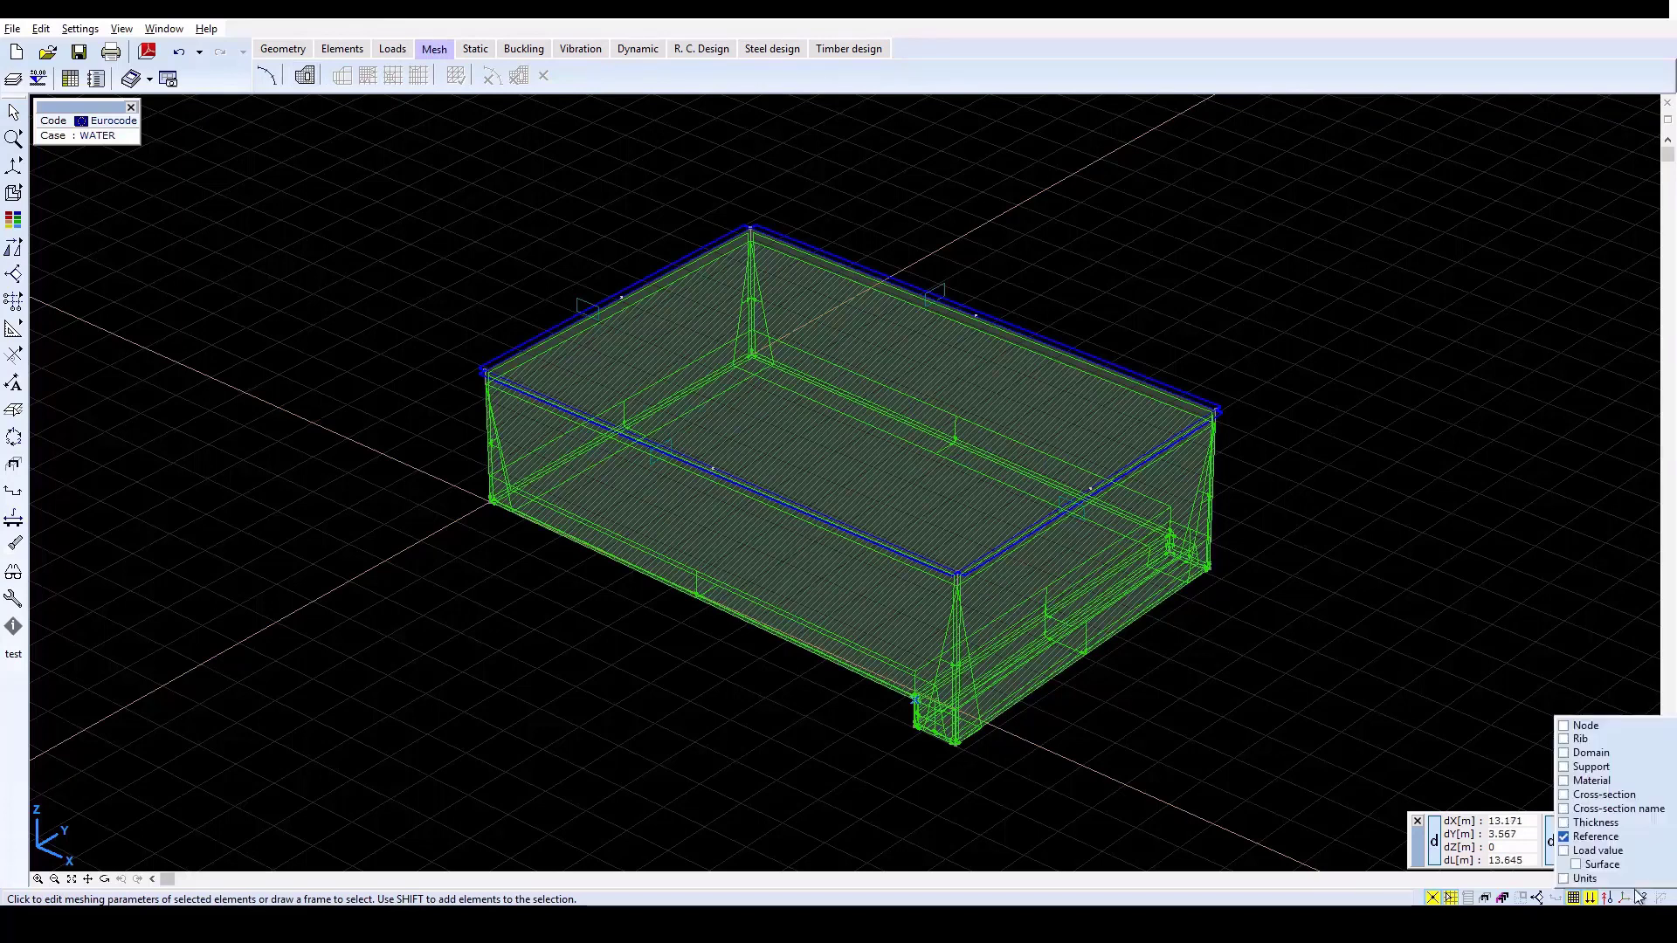
pyautogui.click(1591, 898)
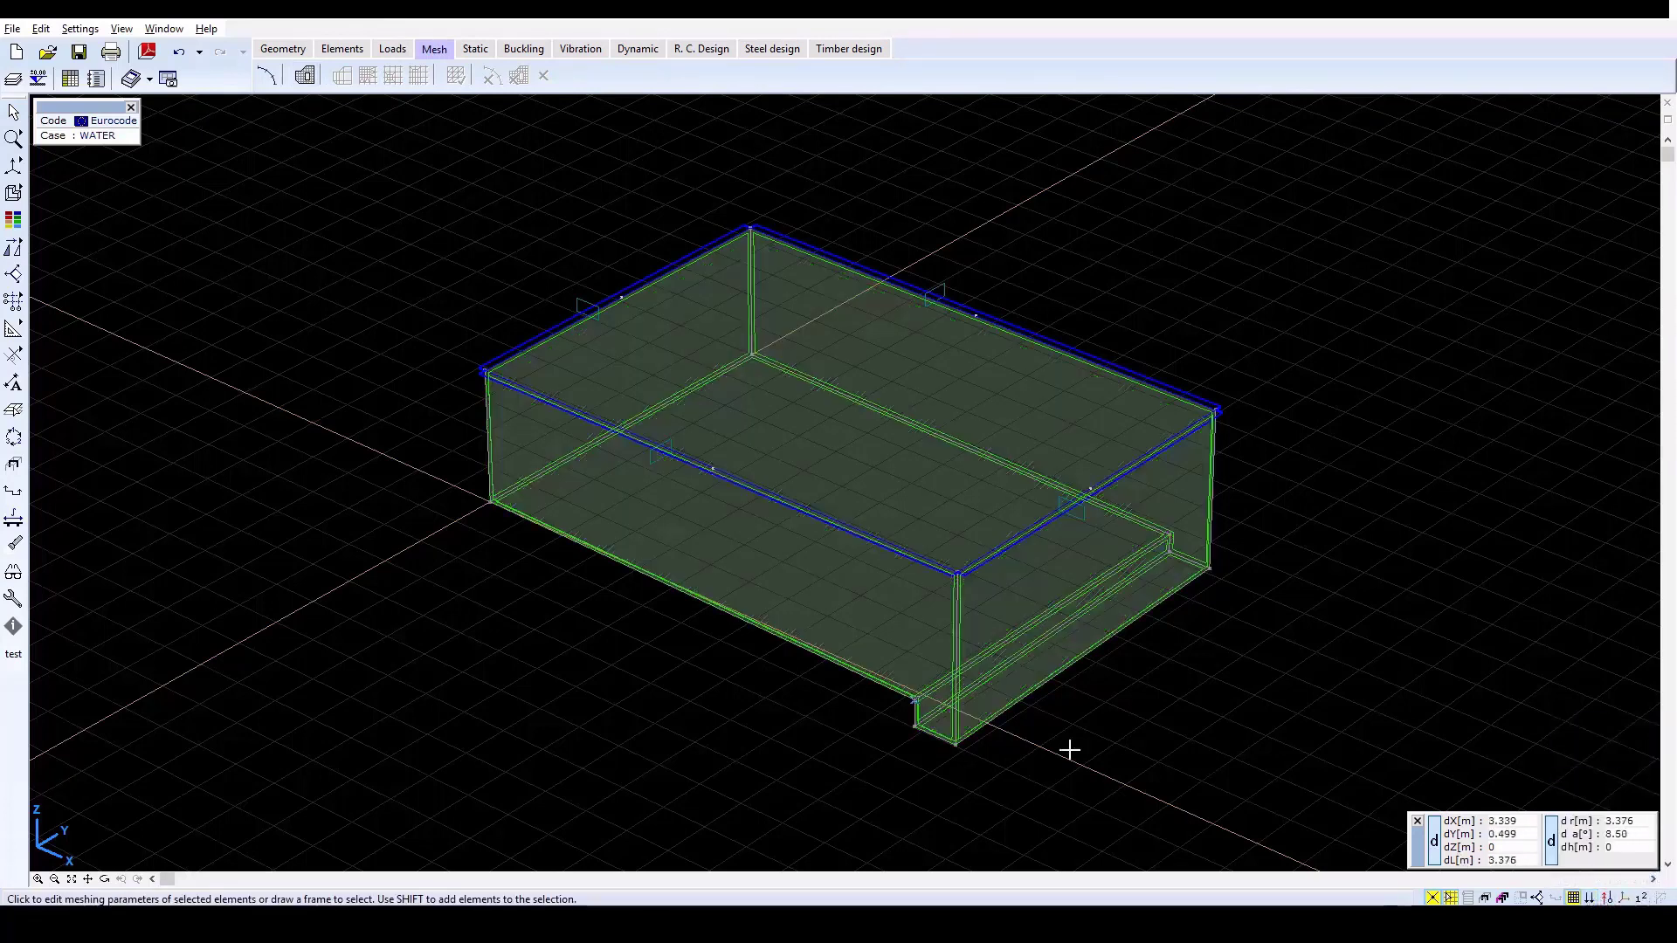
# Step: Mesh all domains with quadrilateral elements, an average element size of 0.6 m and uniform contour division
pyautogui.click(305, 83)
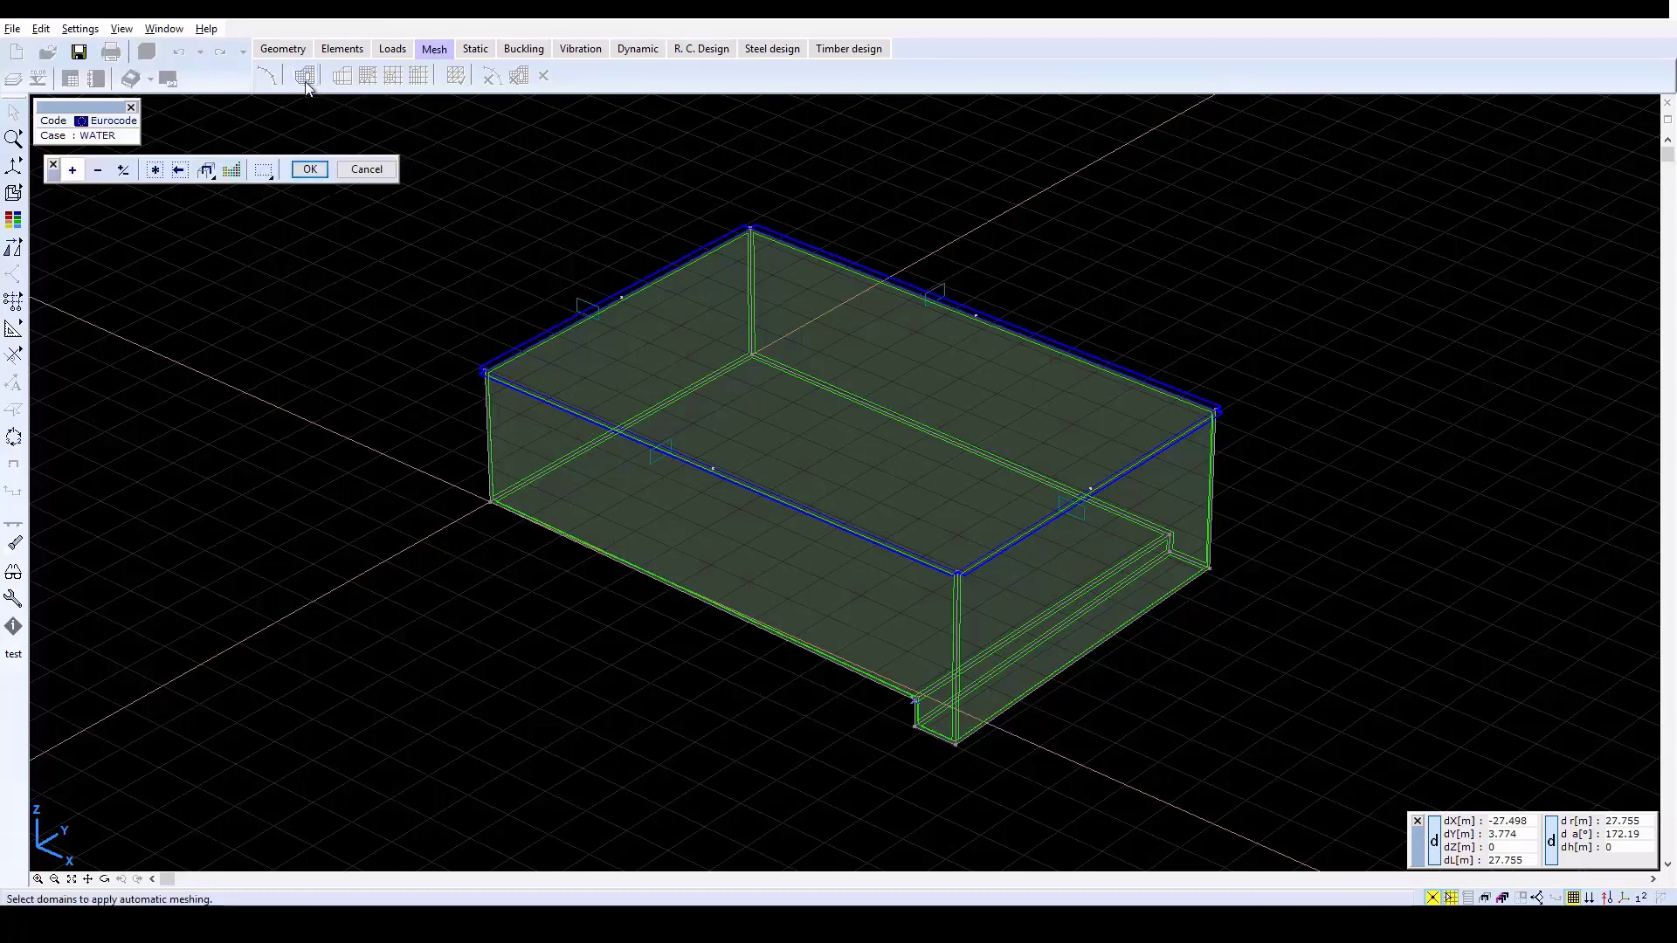
pyautogui.click(154, 169)
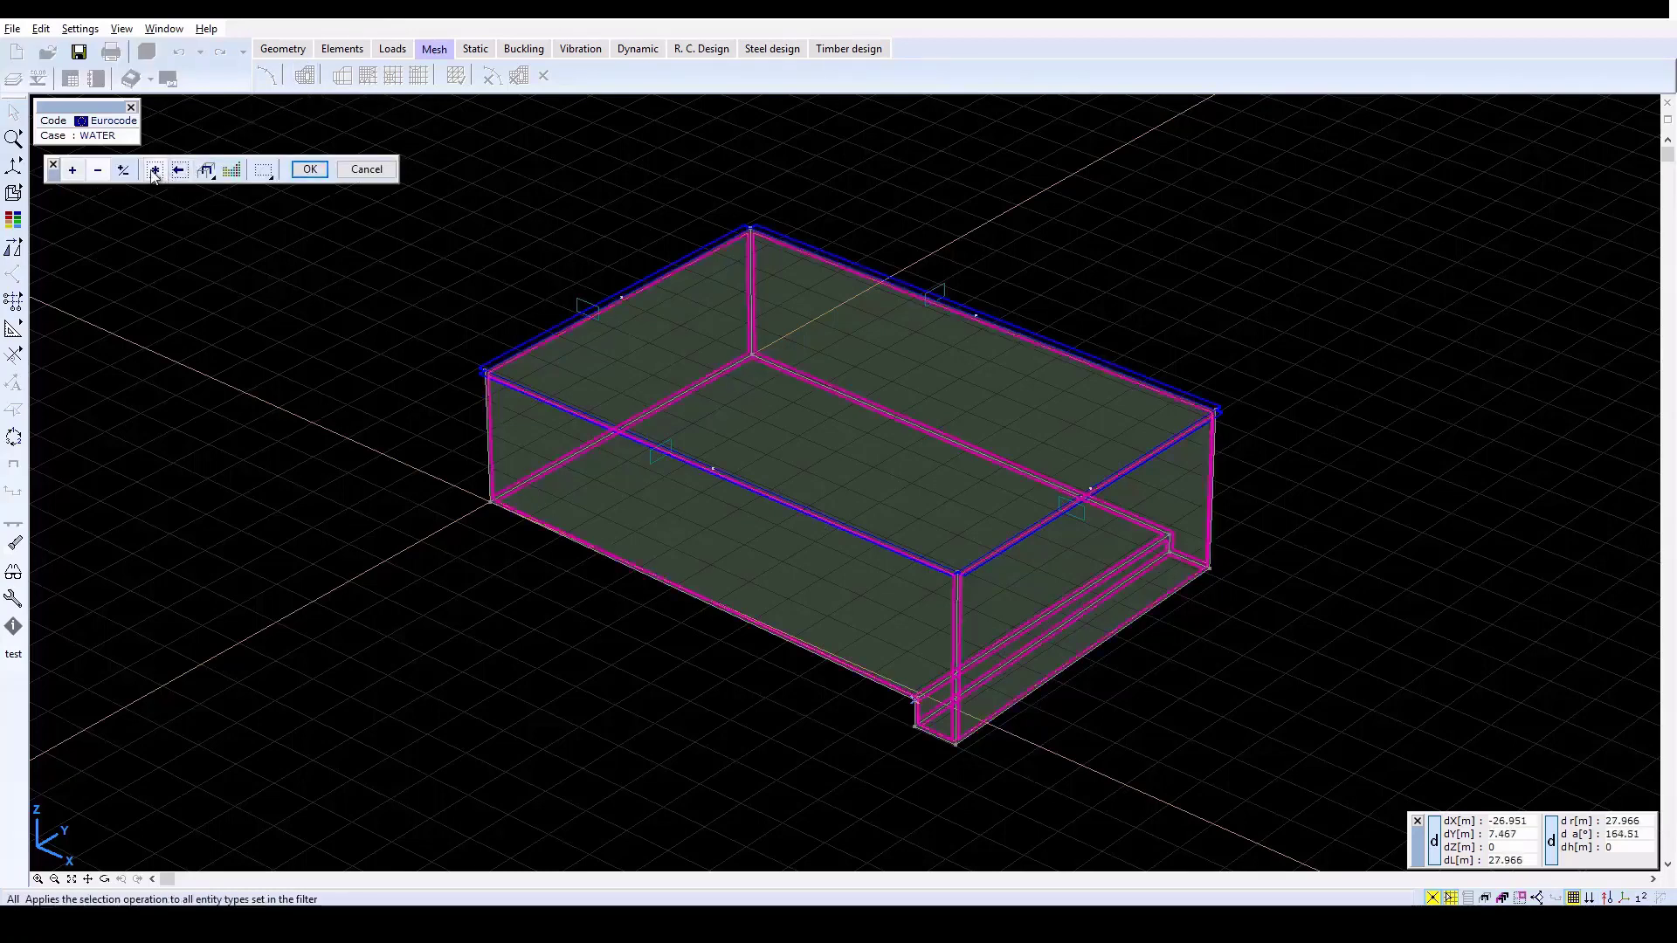
pyautogui.click(310, 170)
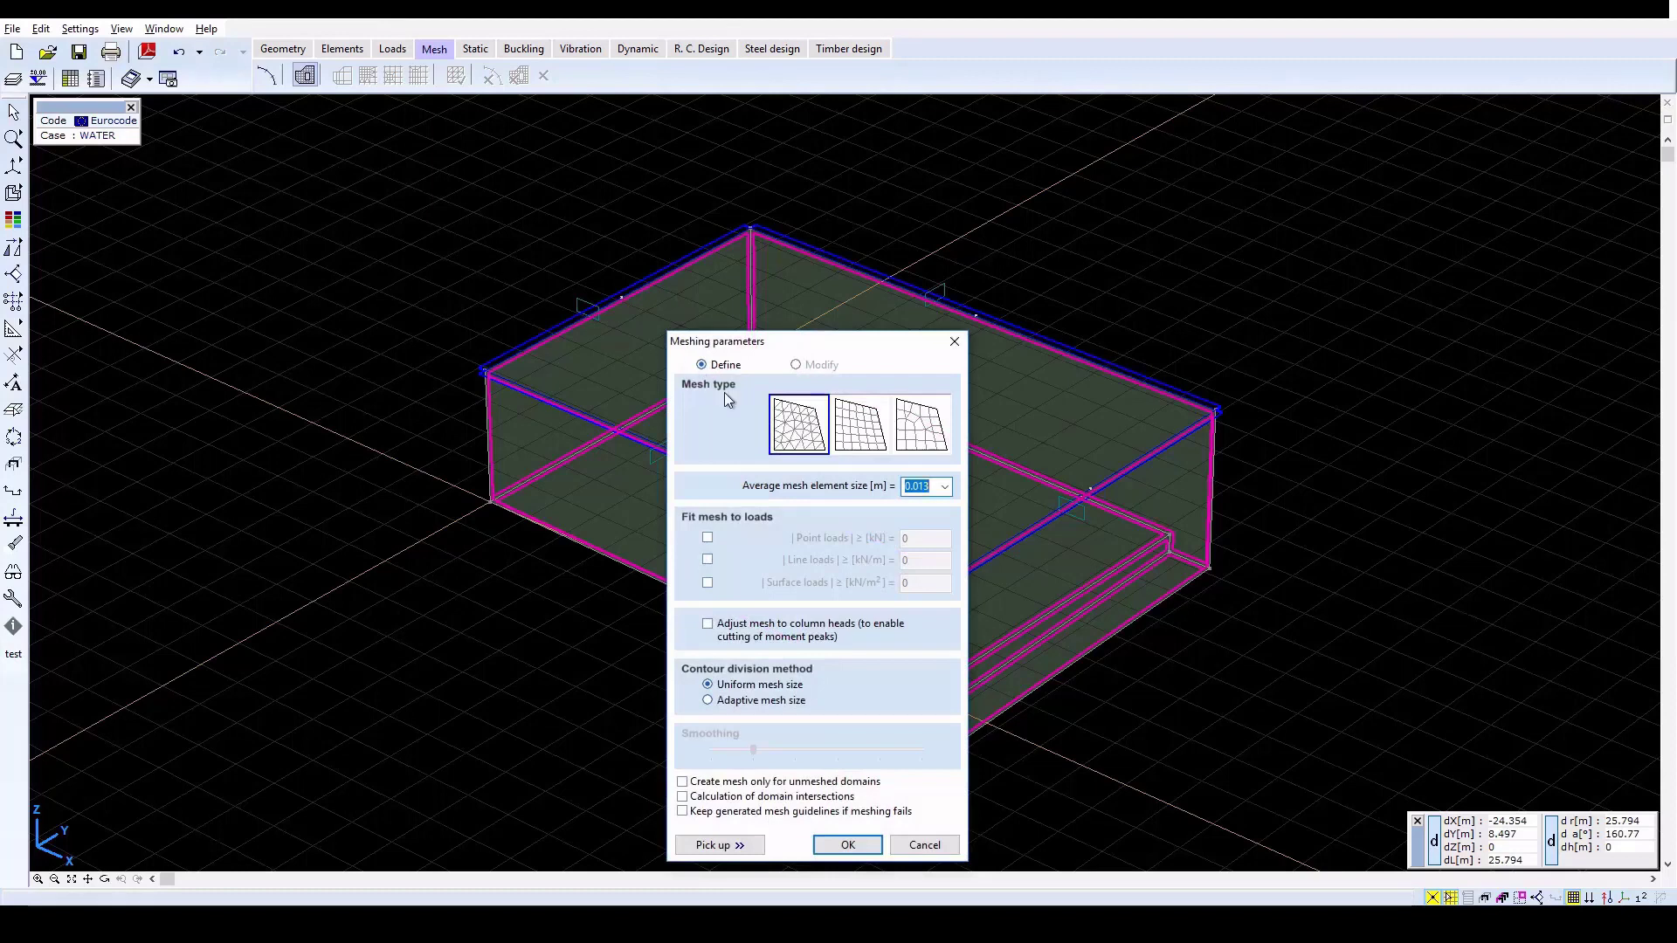
pyautogui.click(870, 436)
pyautogui.doubleClick(924, 485)
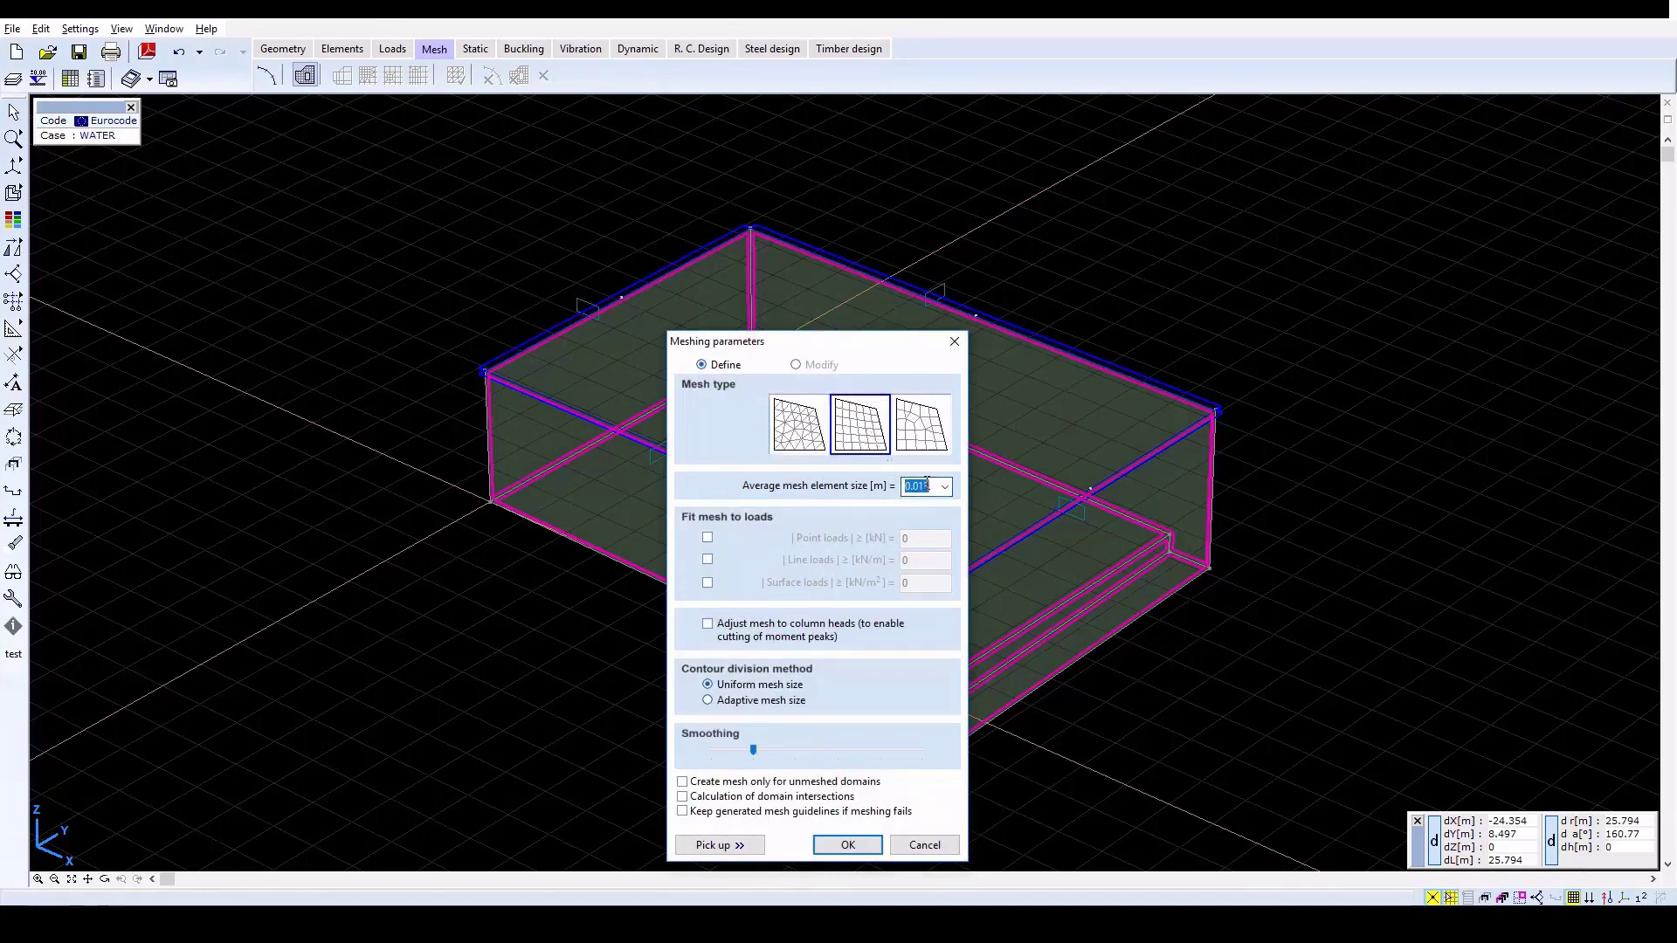
pyautogui.write('0')
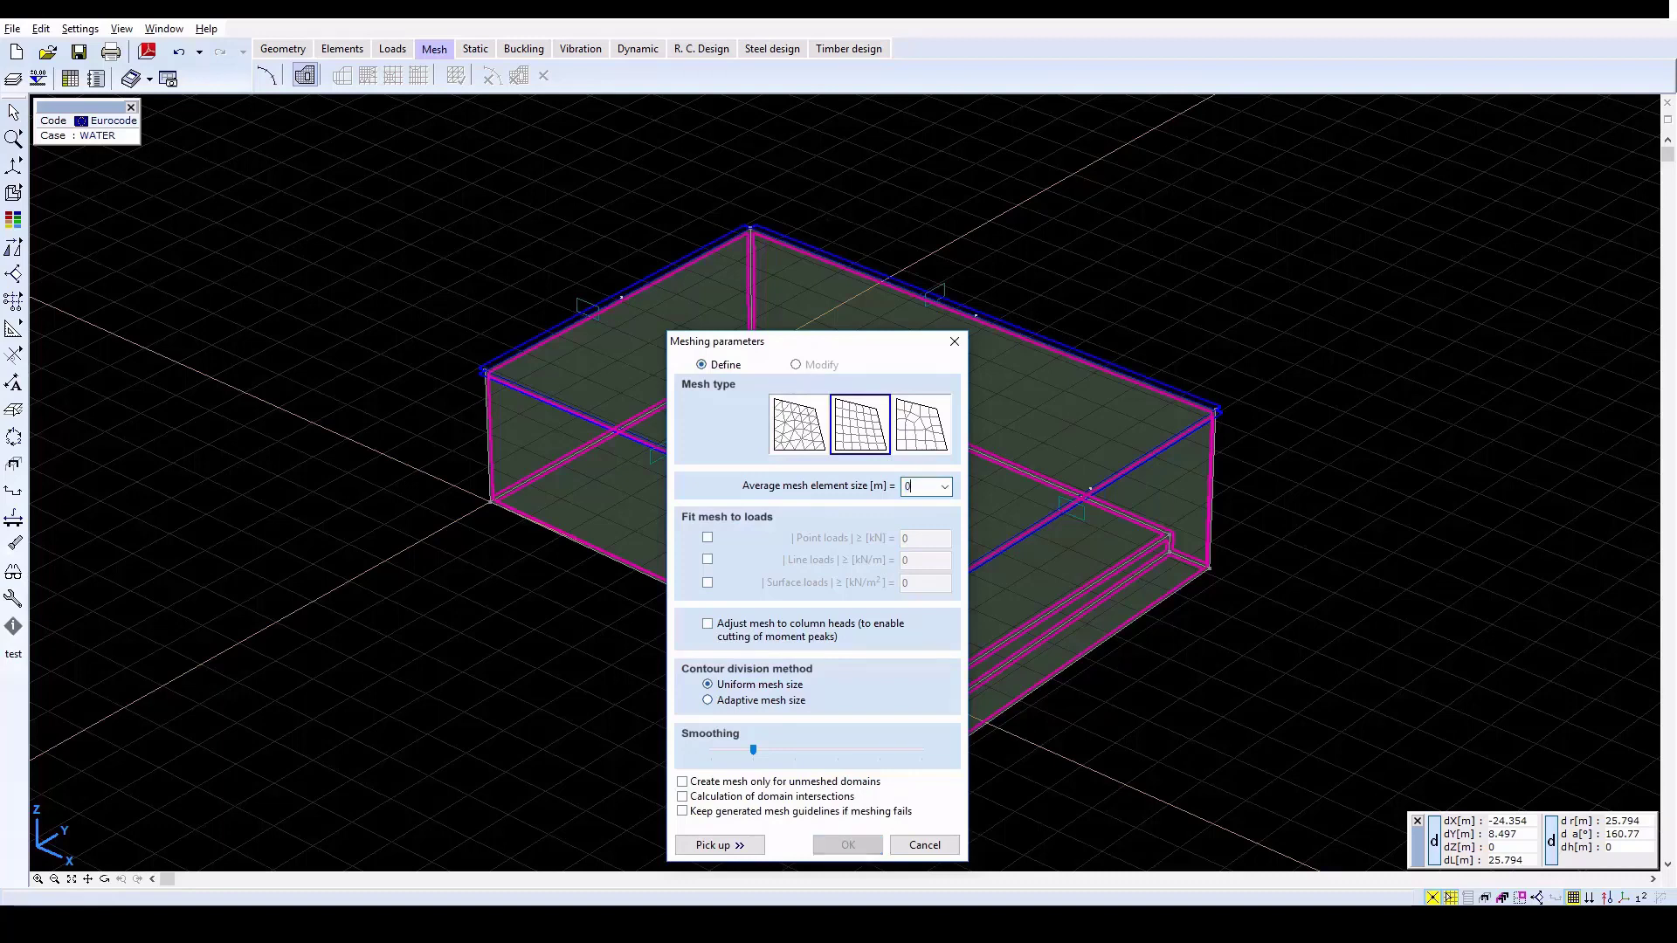
pyautogui.write('.6')
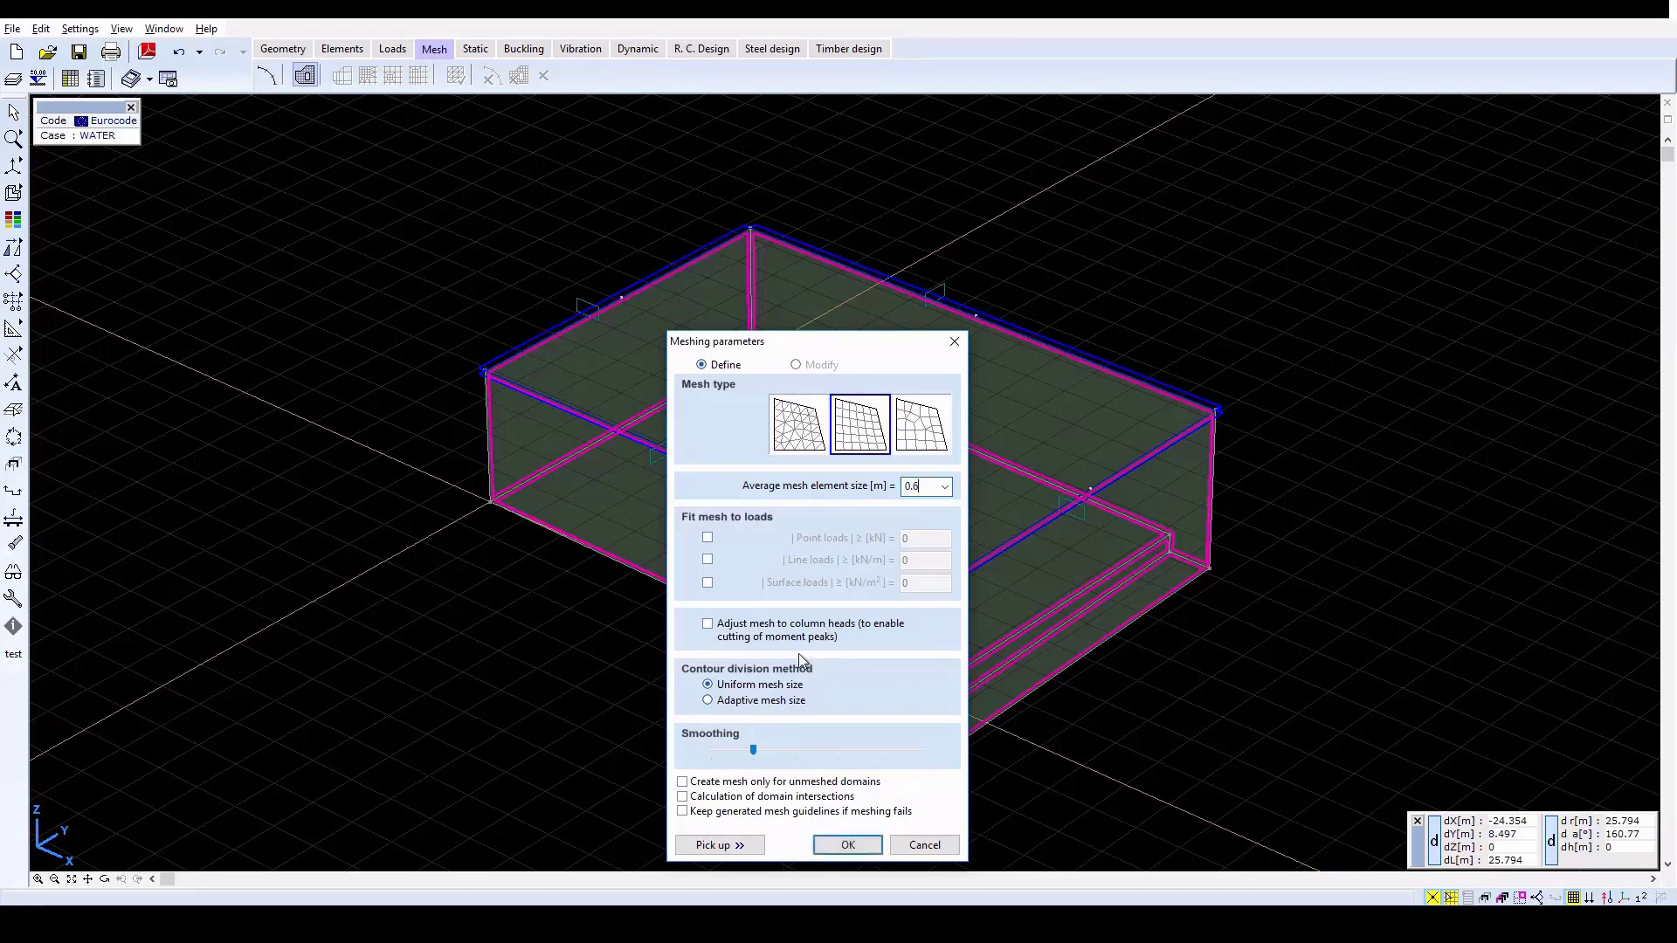
pyautogui.click(847, 844)
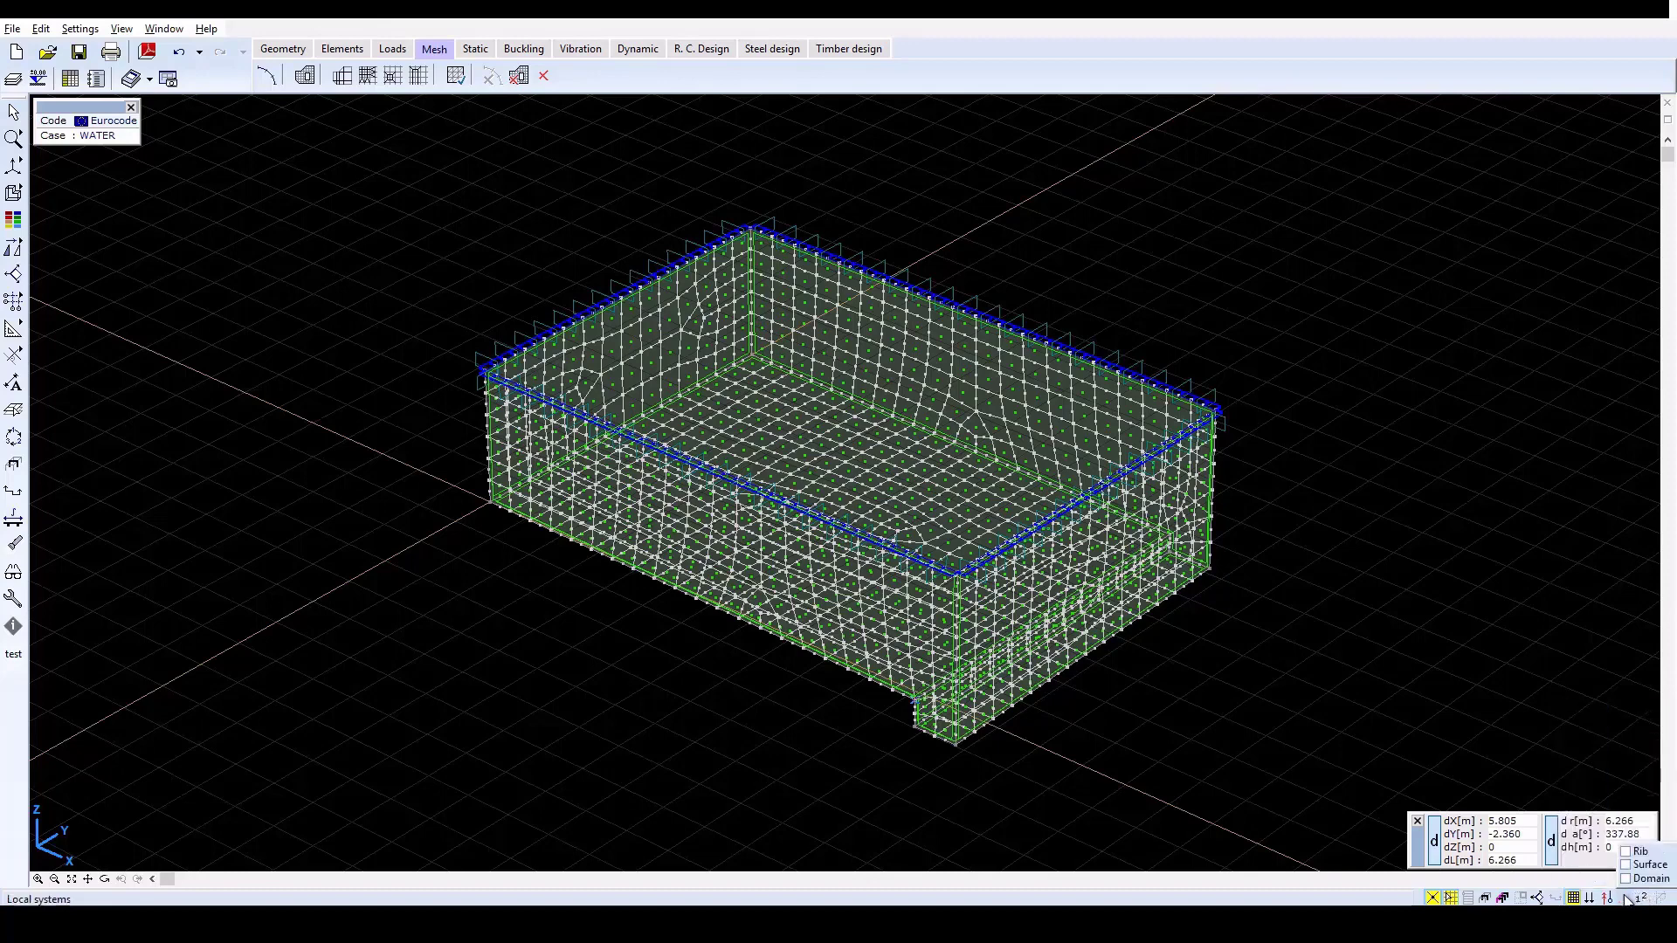
# Step: Hide the node, surface center and domain symbols, and turn off the mesh display
pyautogui.moveTo(1610, 898)
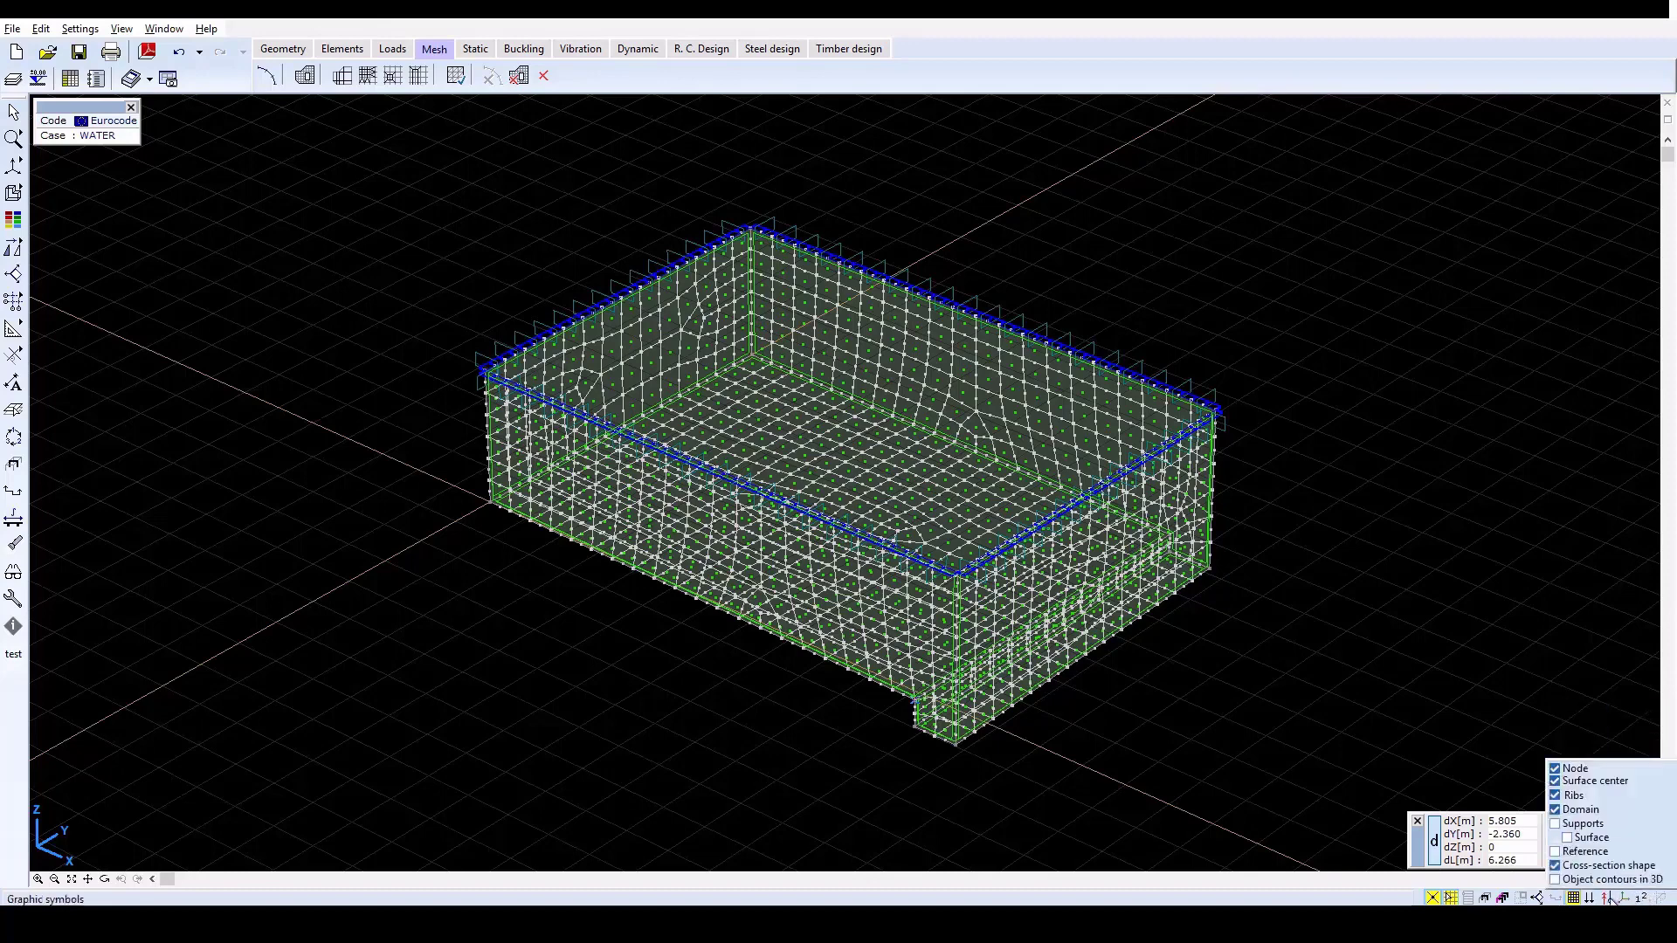
pyautogui.click(1610, 781)
pyautogui.click(1577, 769)
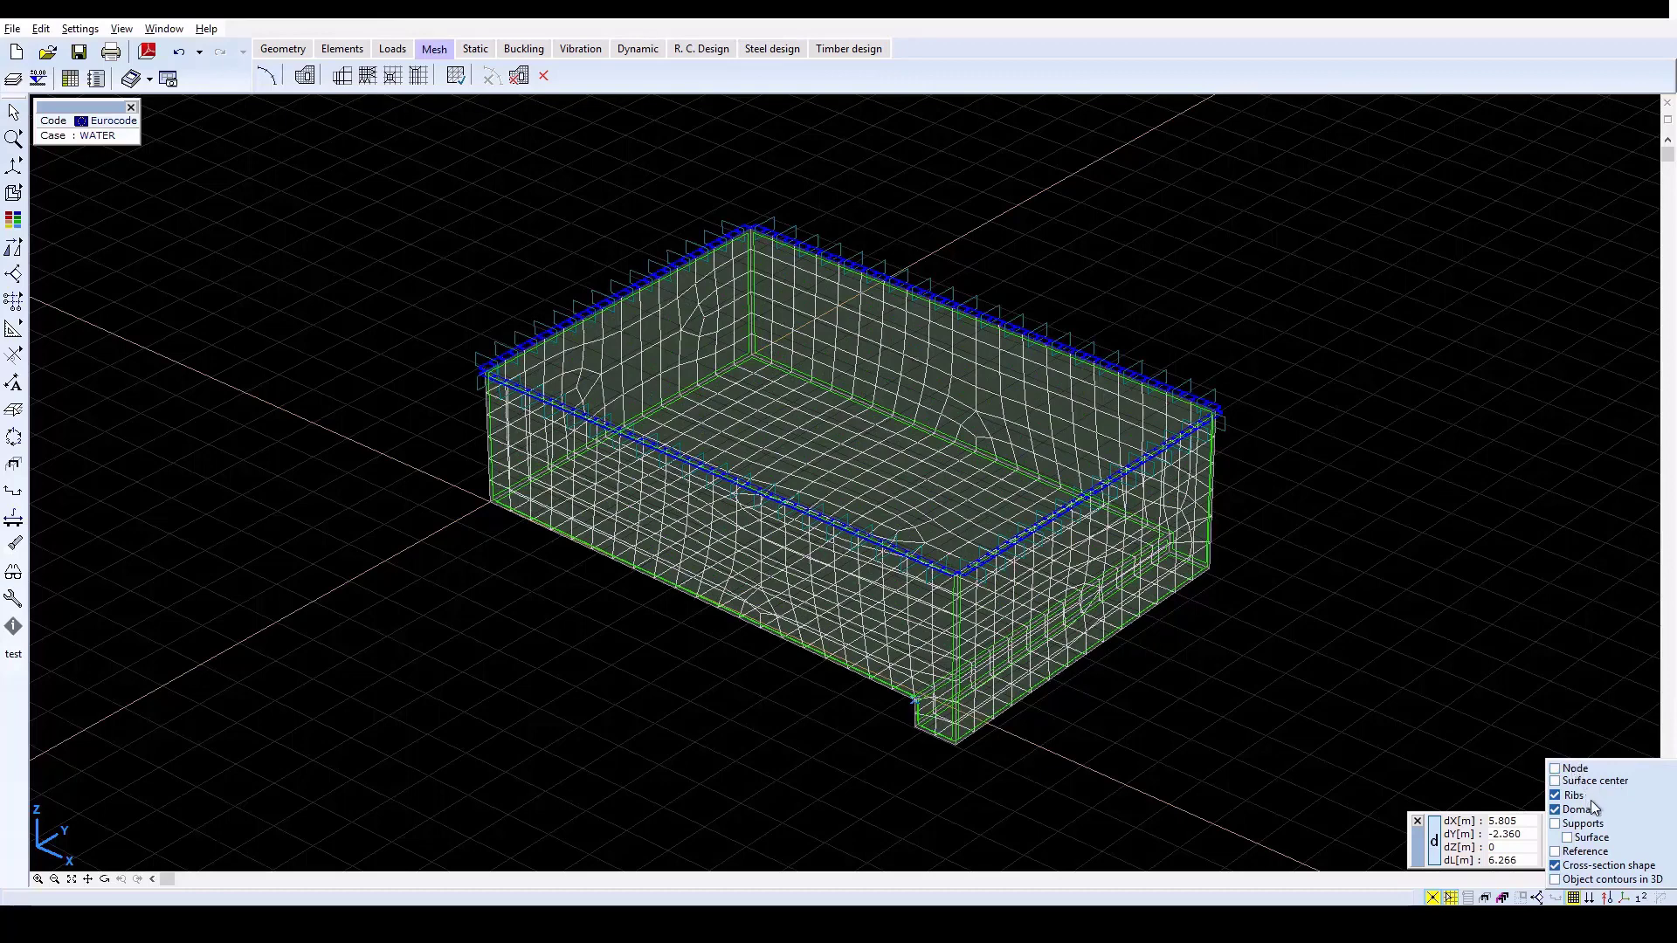
pyautogui.click(1593, 812)
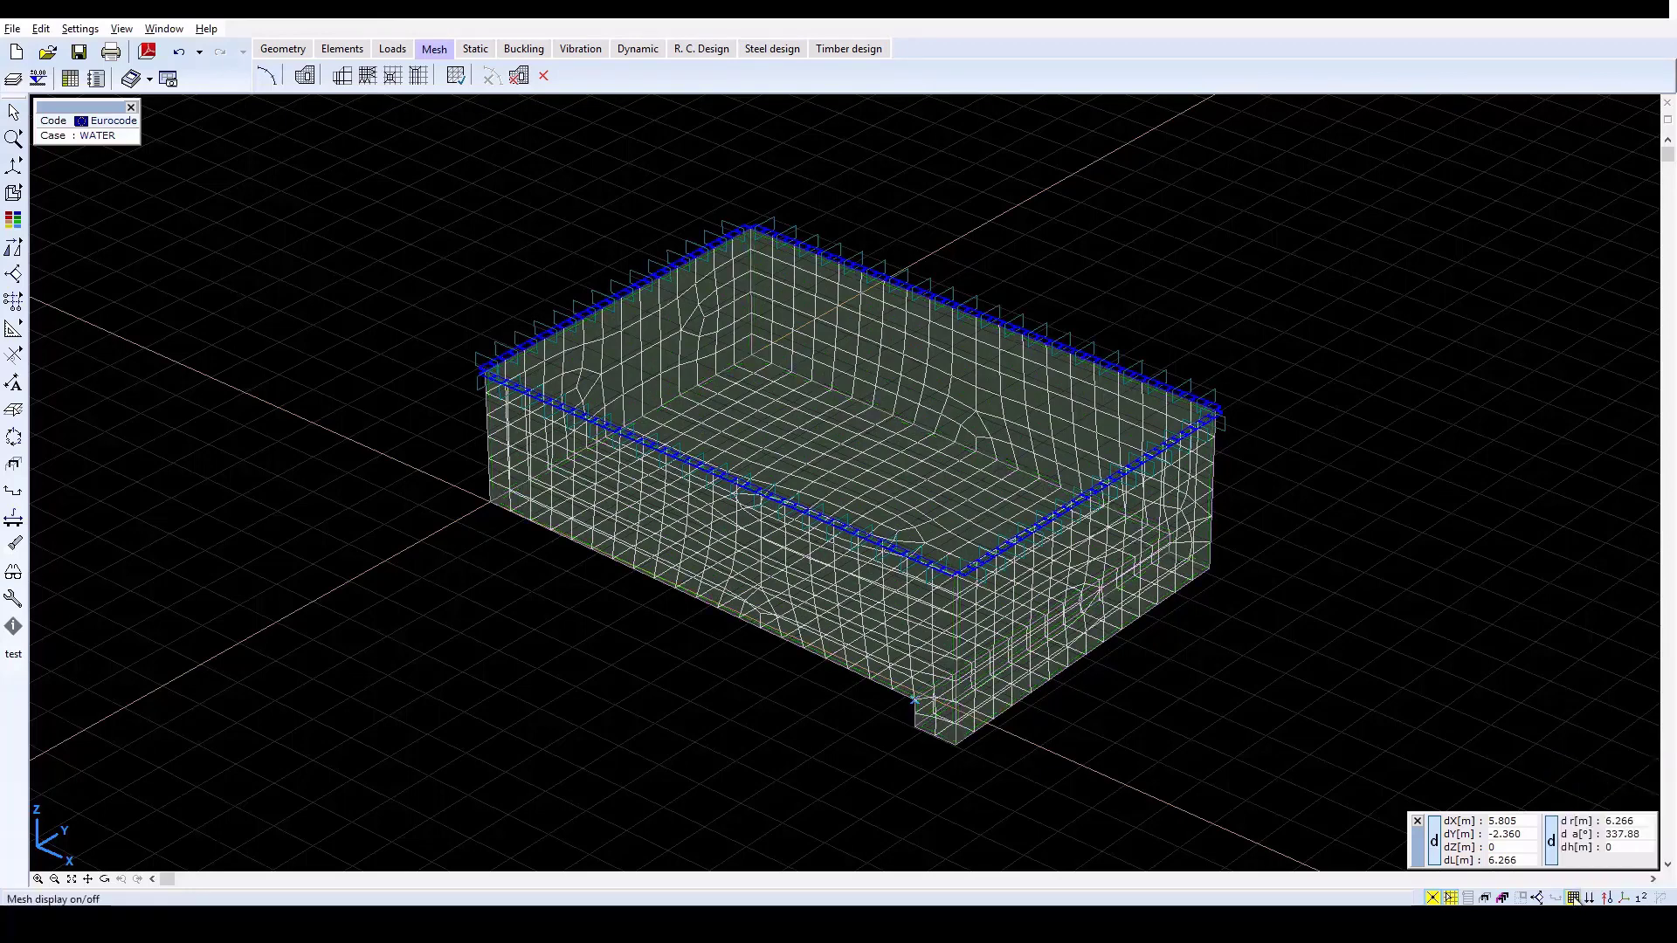
pyautogui.click(1573, 897)
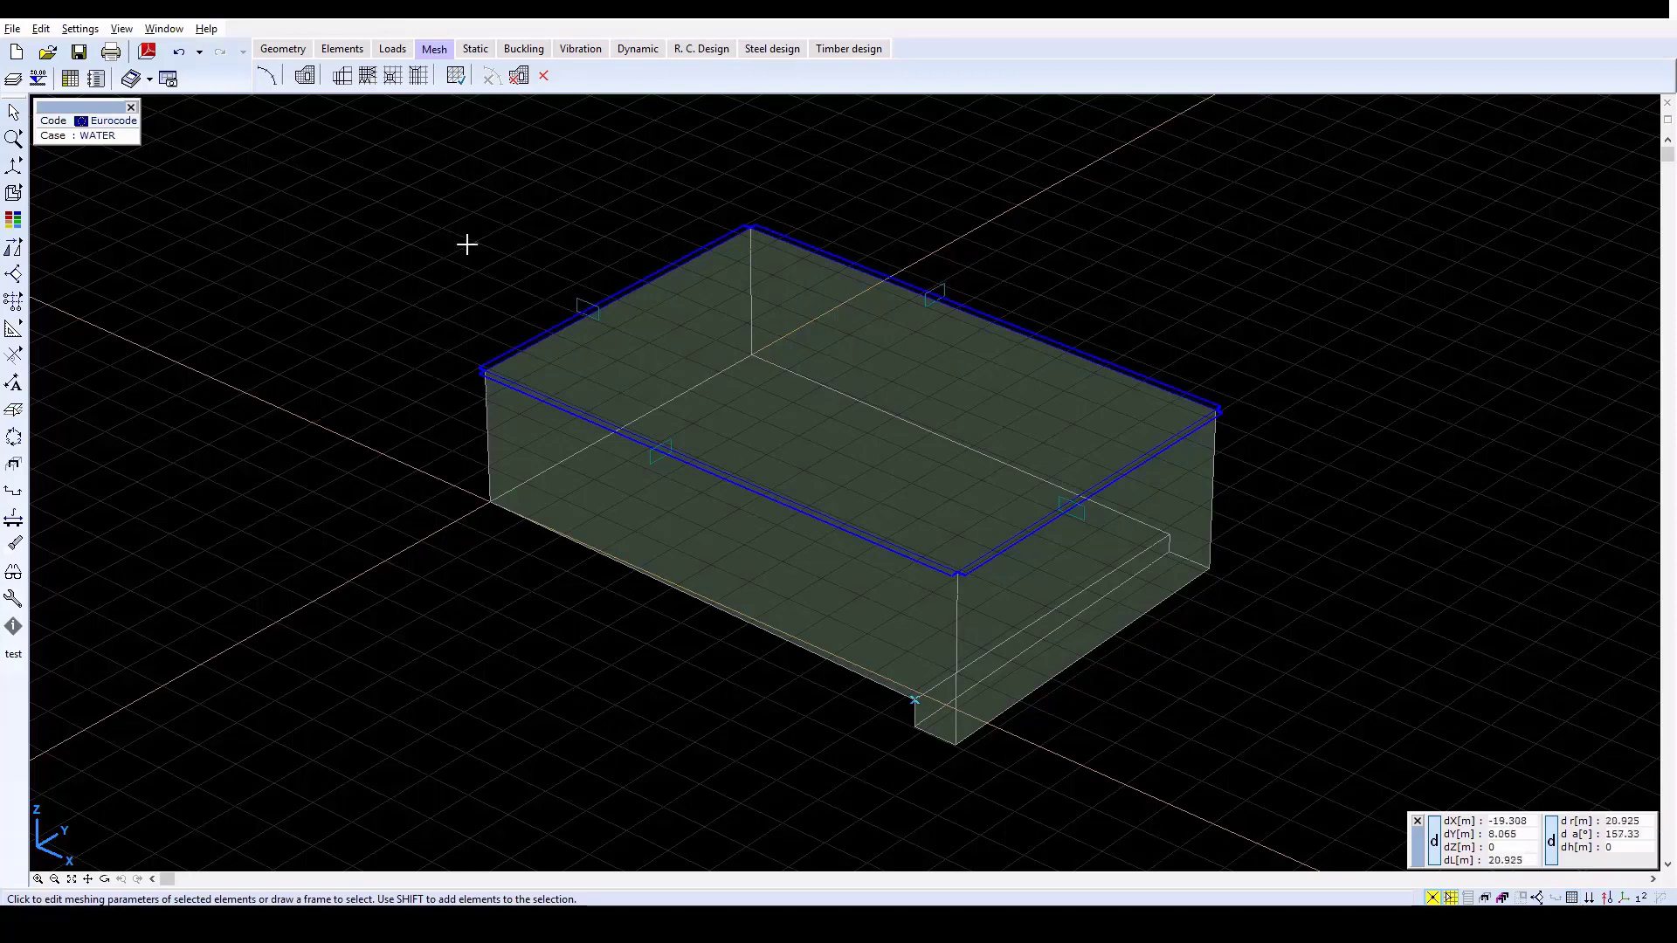
# Step: Run the linear static analysis of the water tank model
pyautogui.click(475, 50)
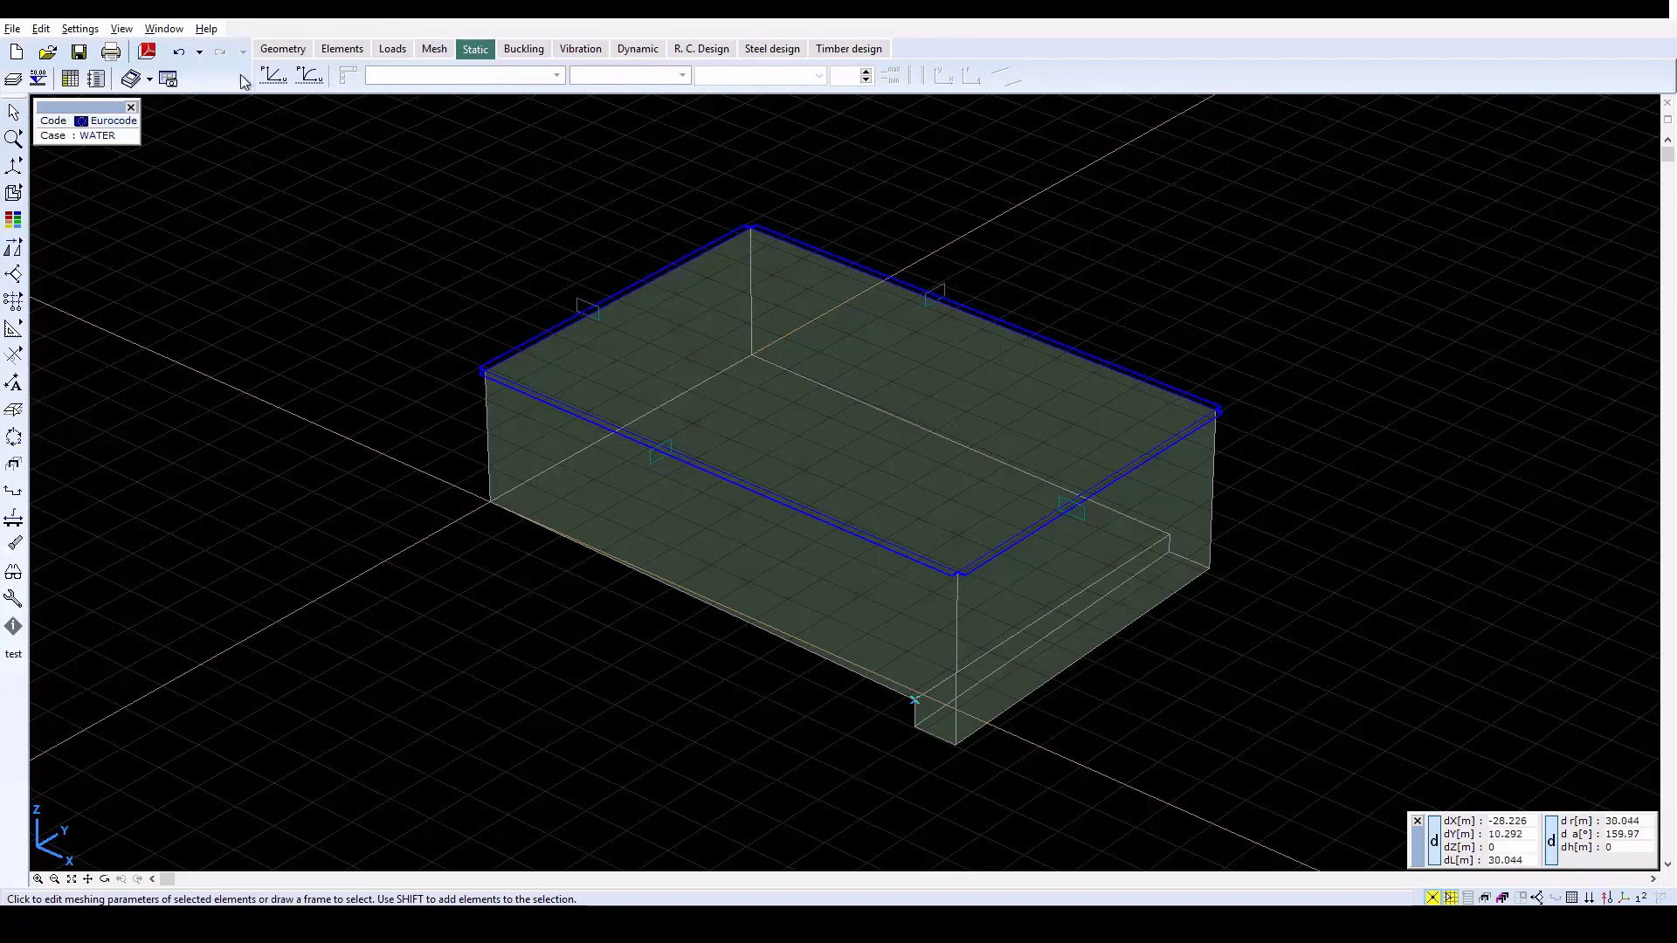
pyautogui.click(271, 77)
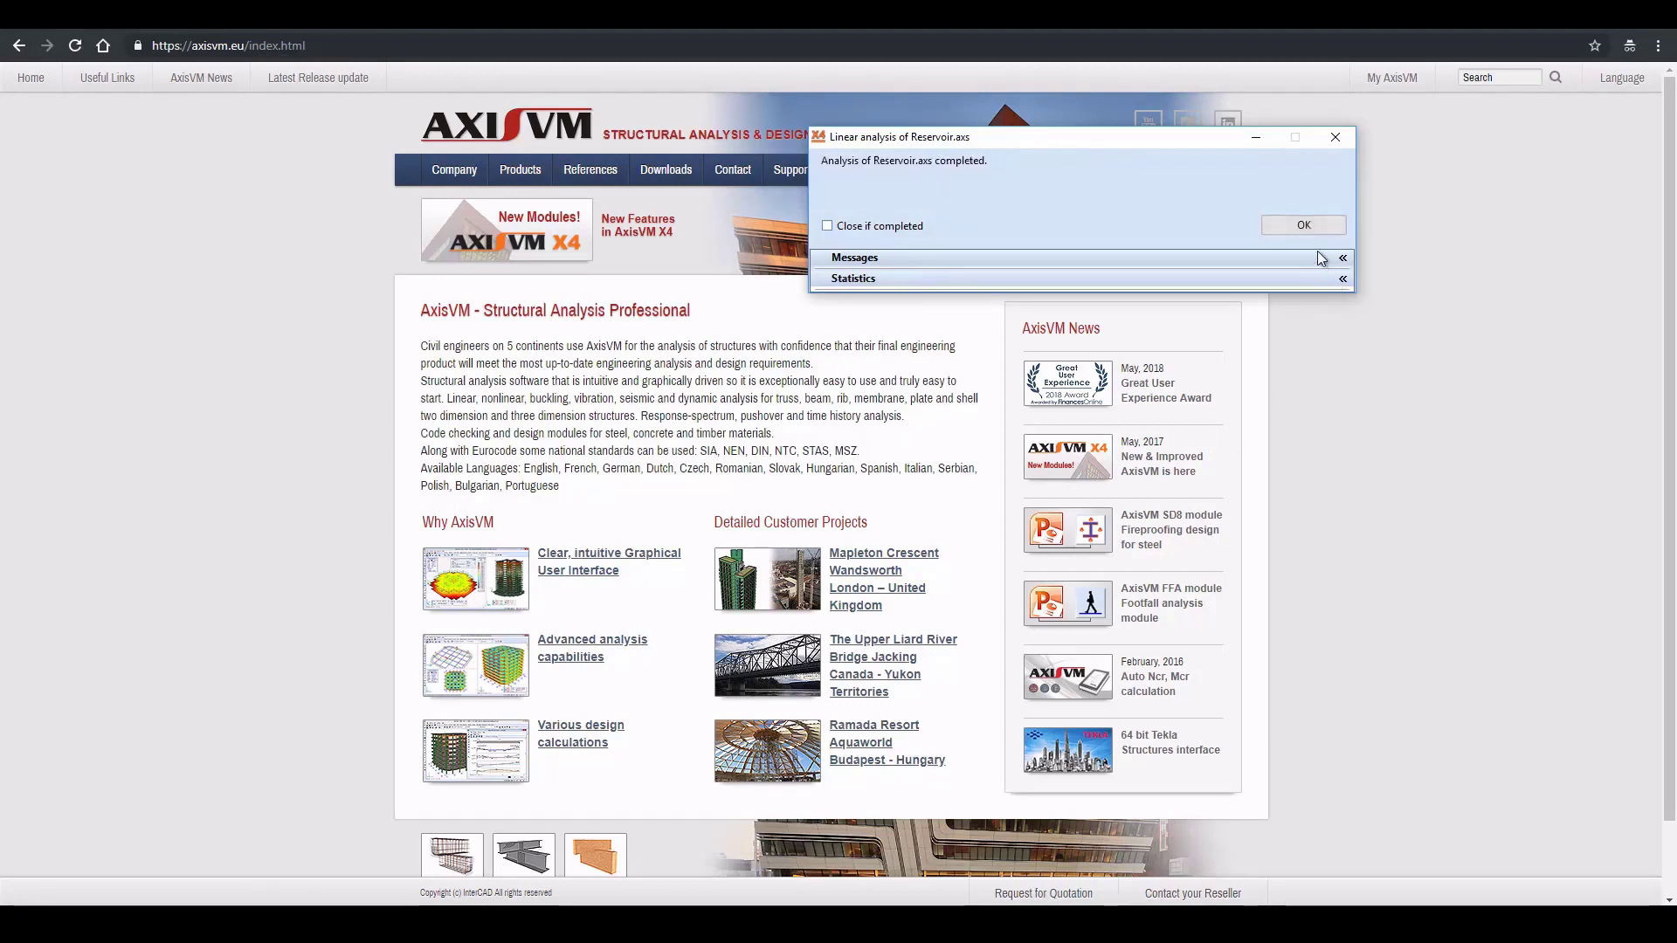
# Step: Close the completed analysis and enable writing the minimum and maximum result values to surfaces
pyautogui.click(1303, 226)
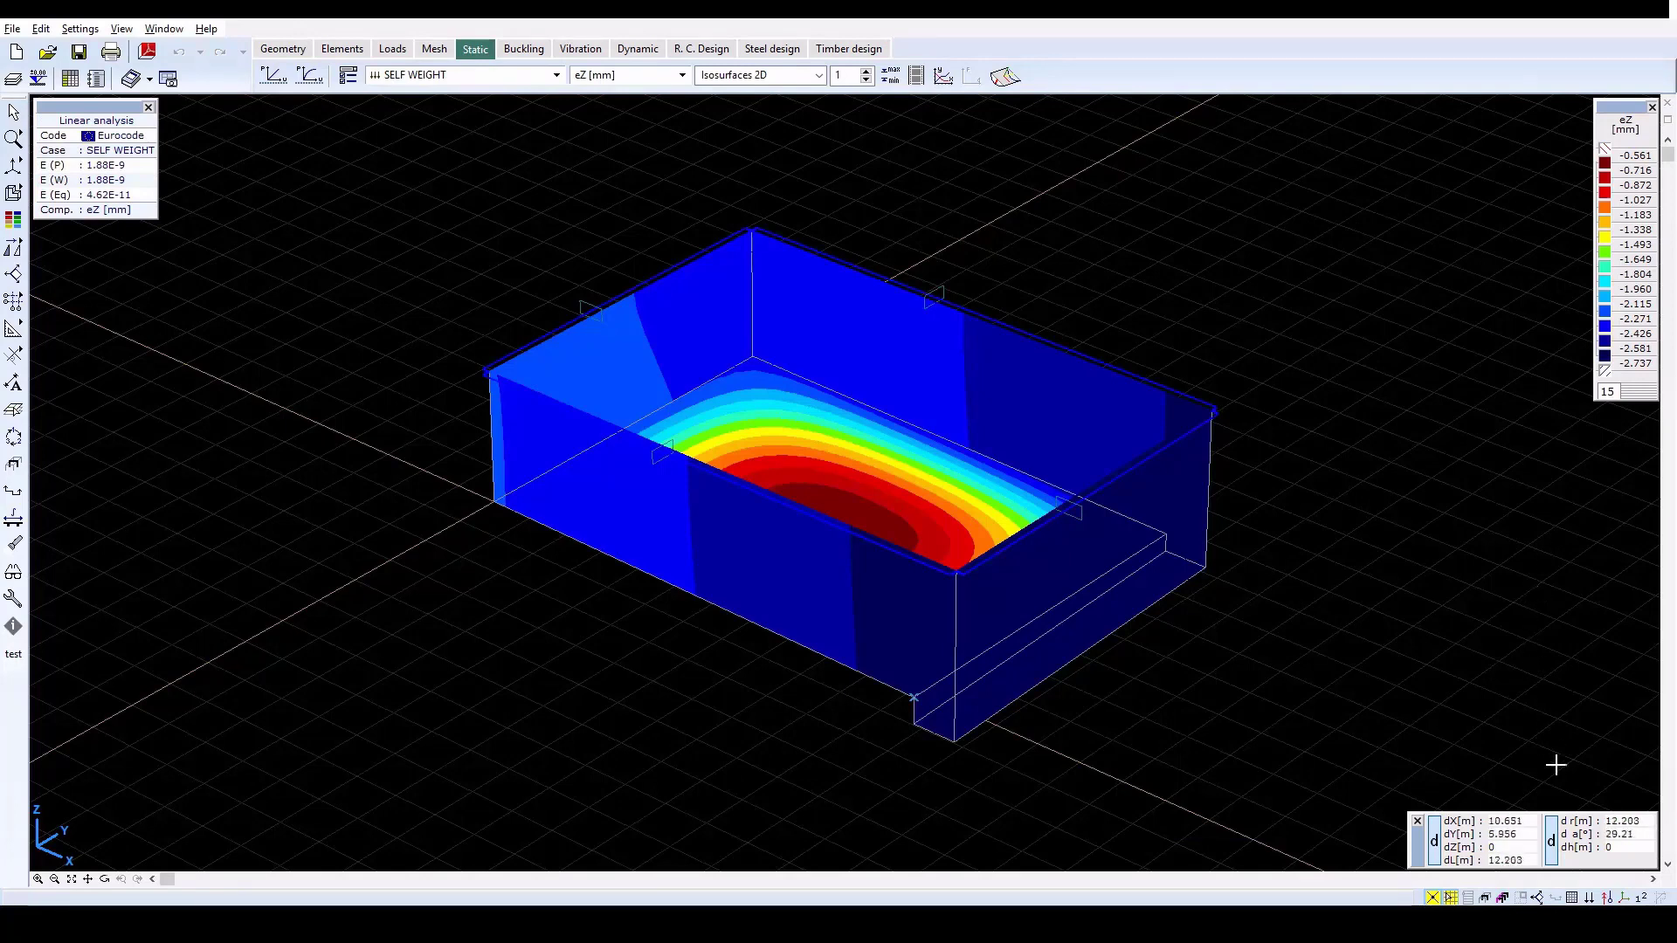
pyautogui.click(1641, 898)
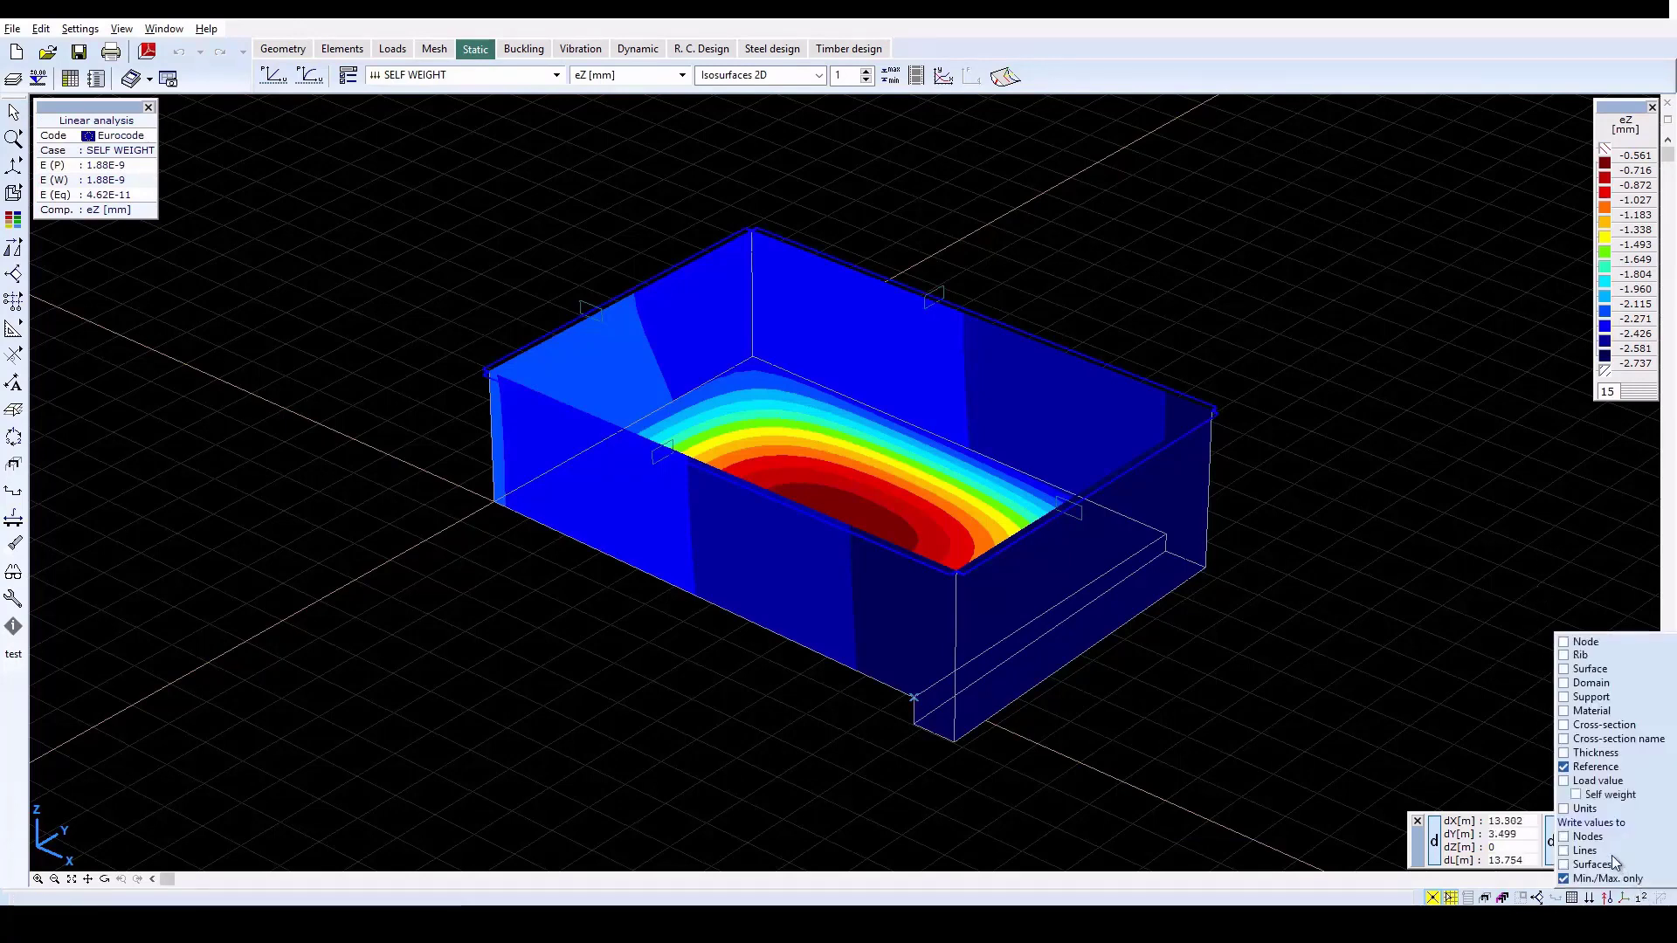
pyautogui.click(1563, 864)
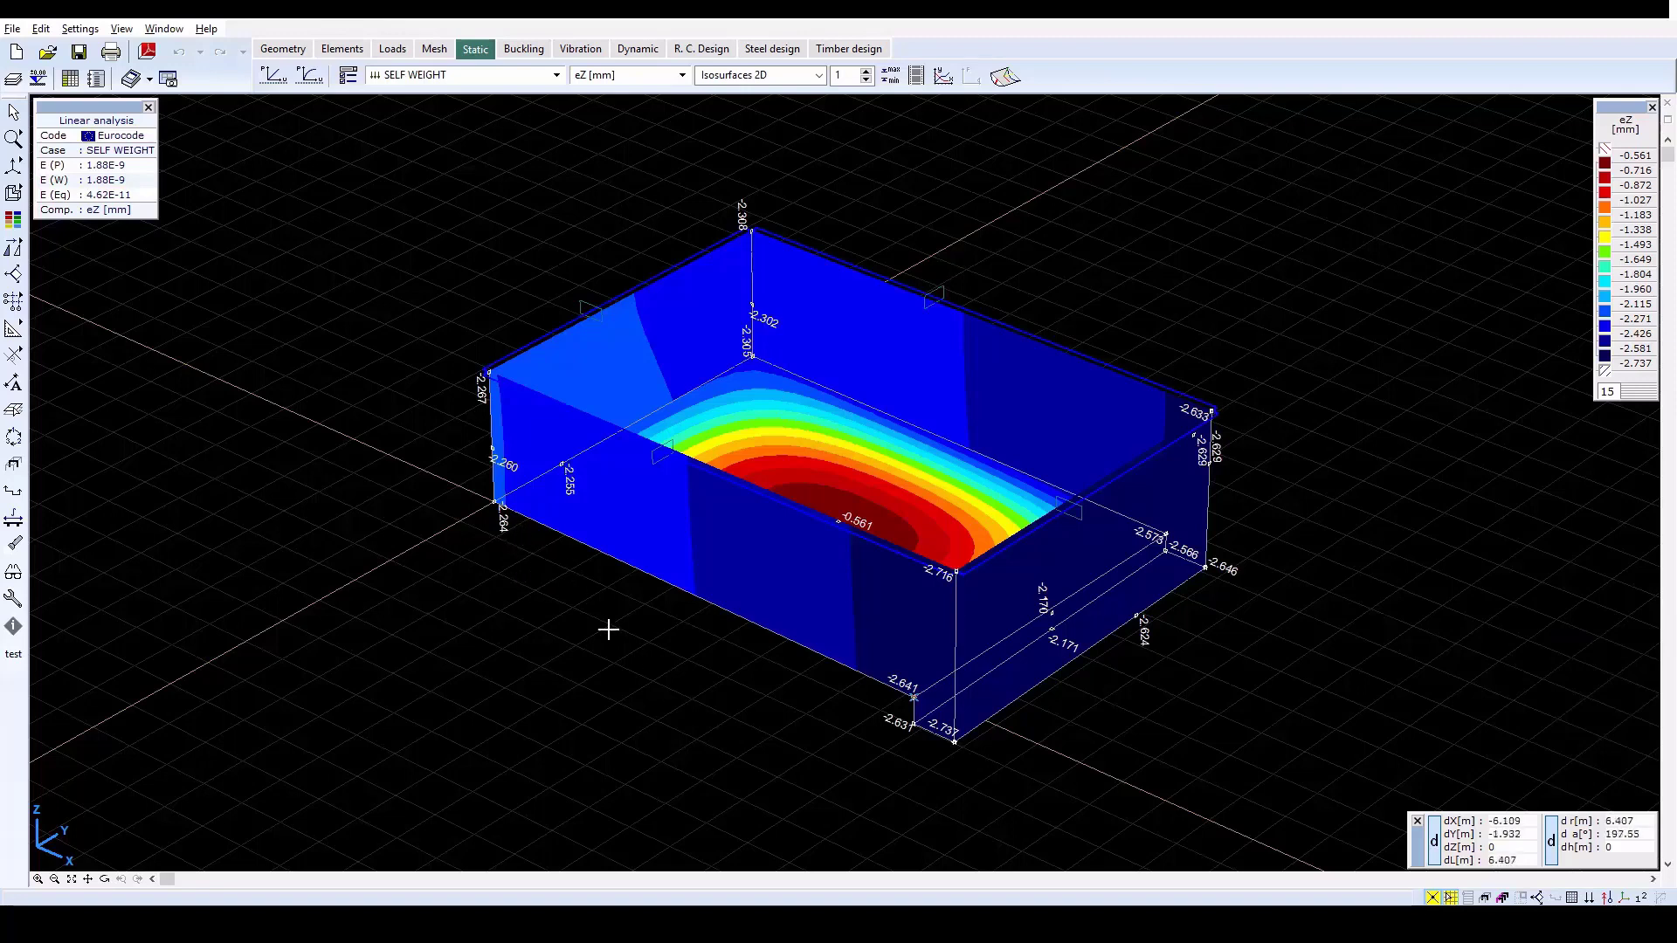
# Step: Display the Y-direction displacement (eY) of the tank for the WATER load case
pyautogui.click(555, 76)
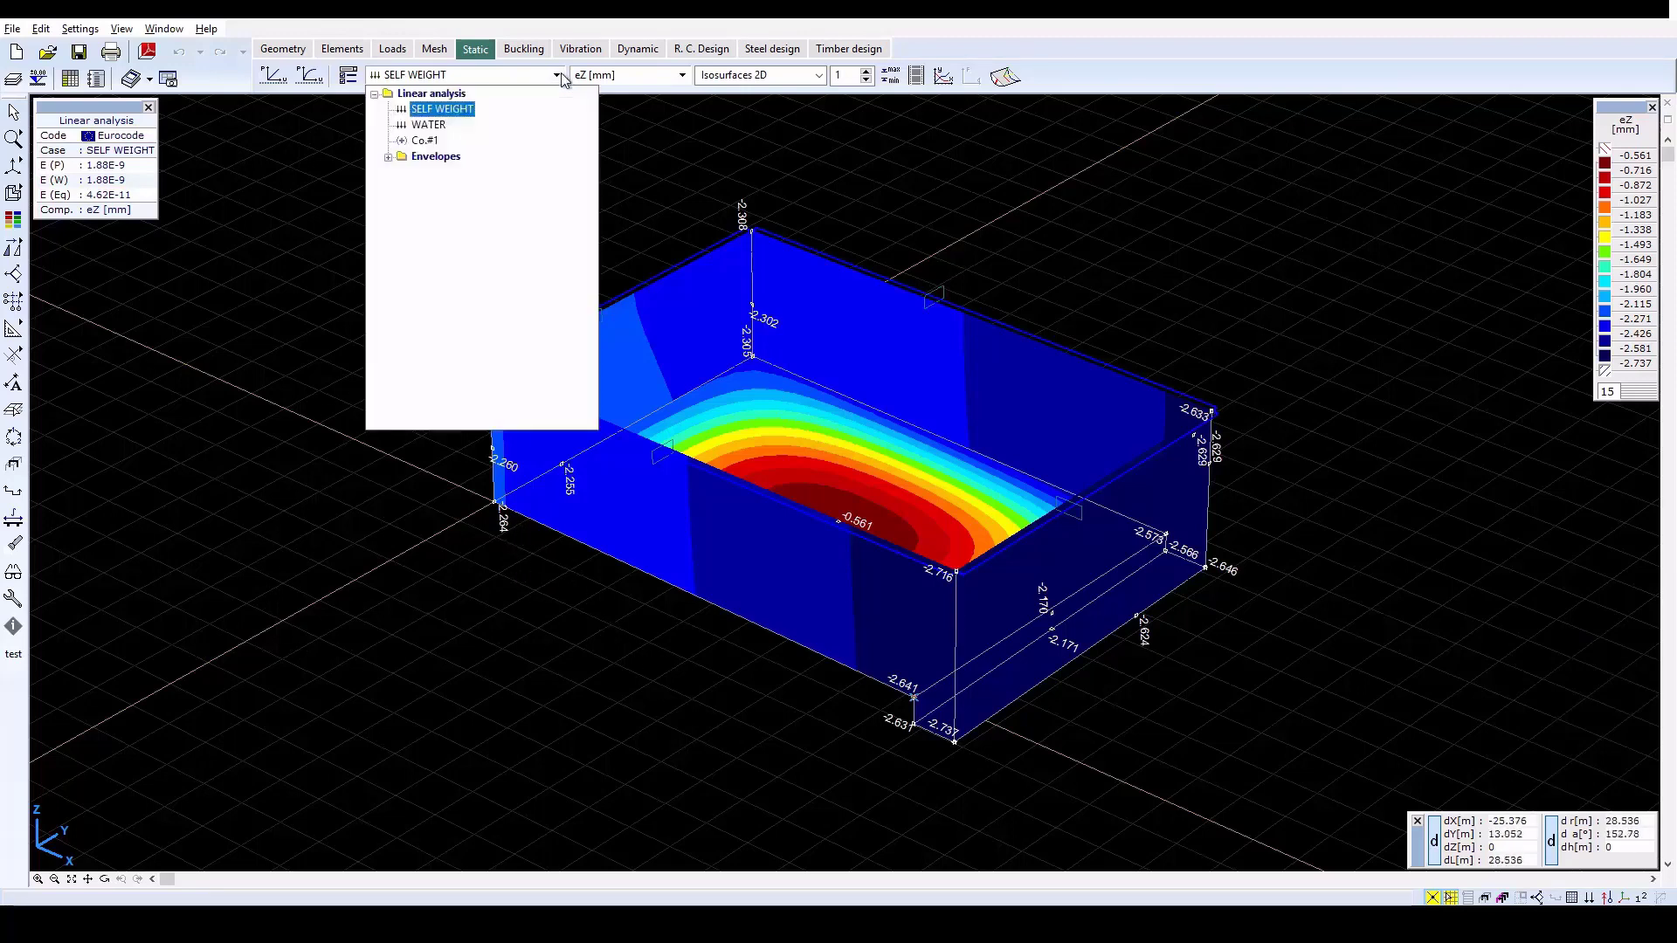
pyautogui.click(428, 126)
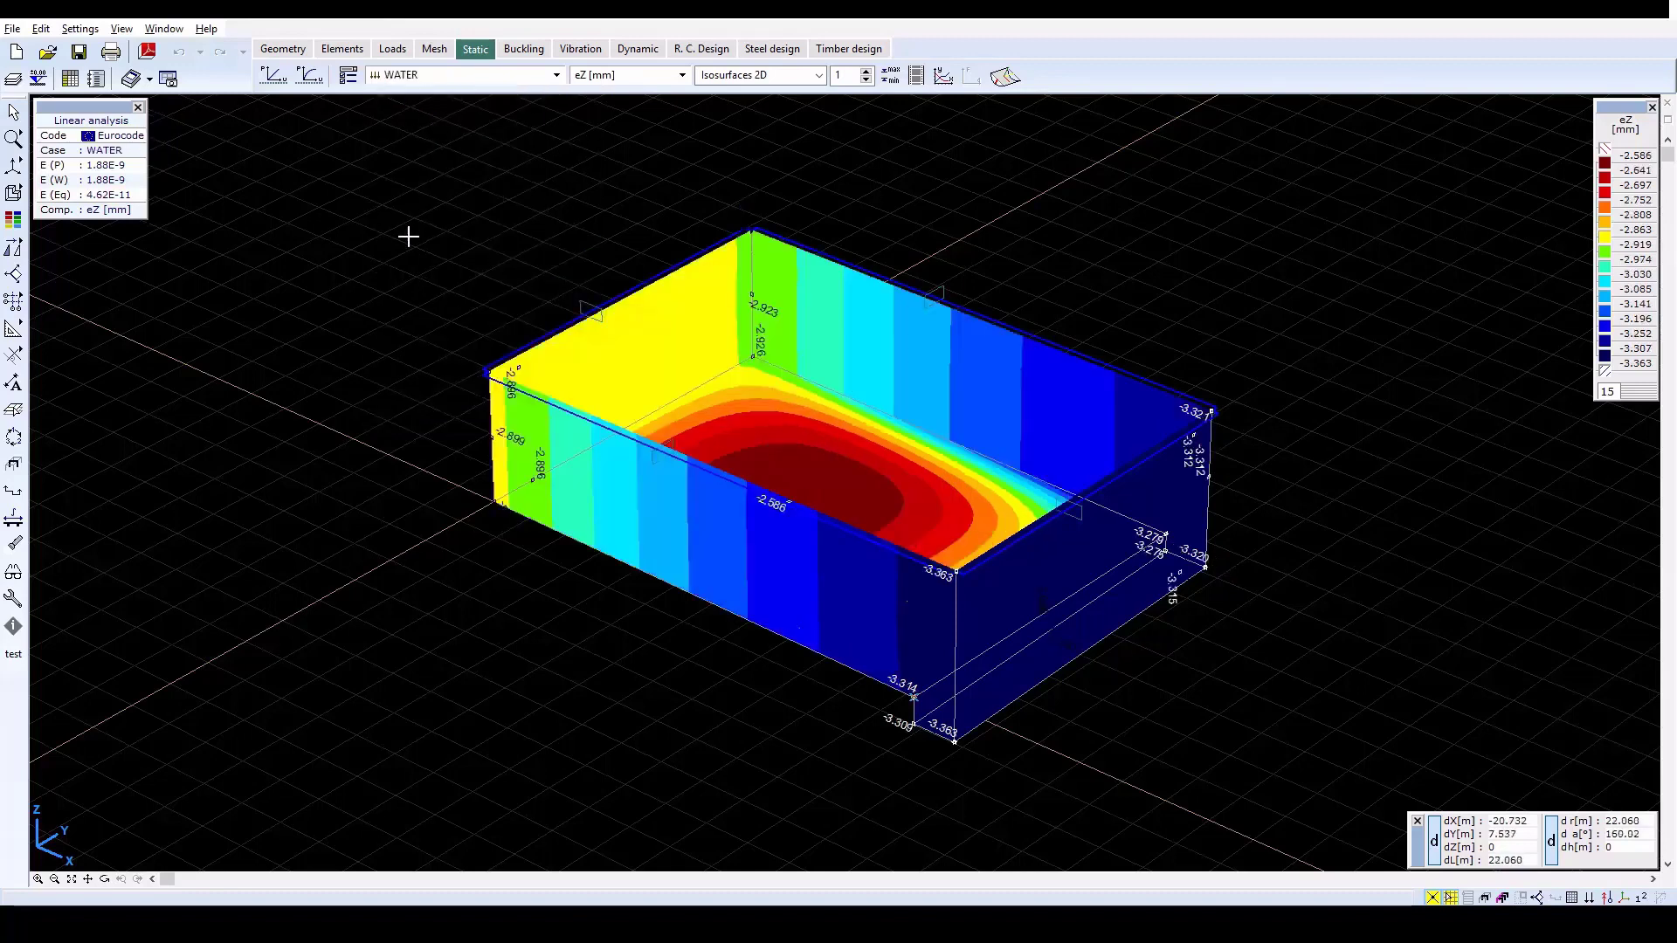
pyautogui.click(621, 76)
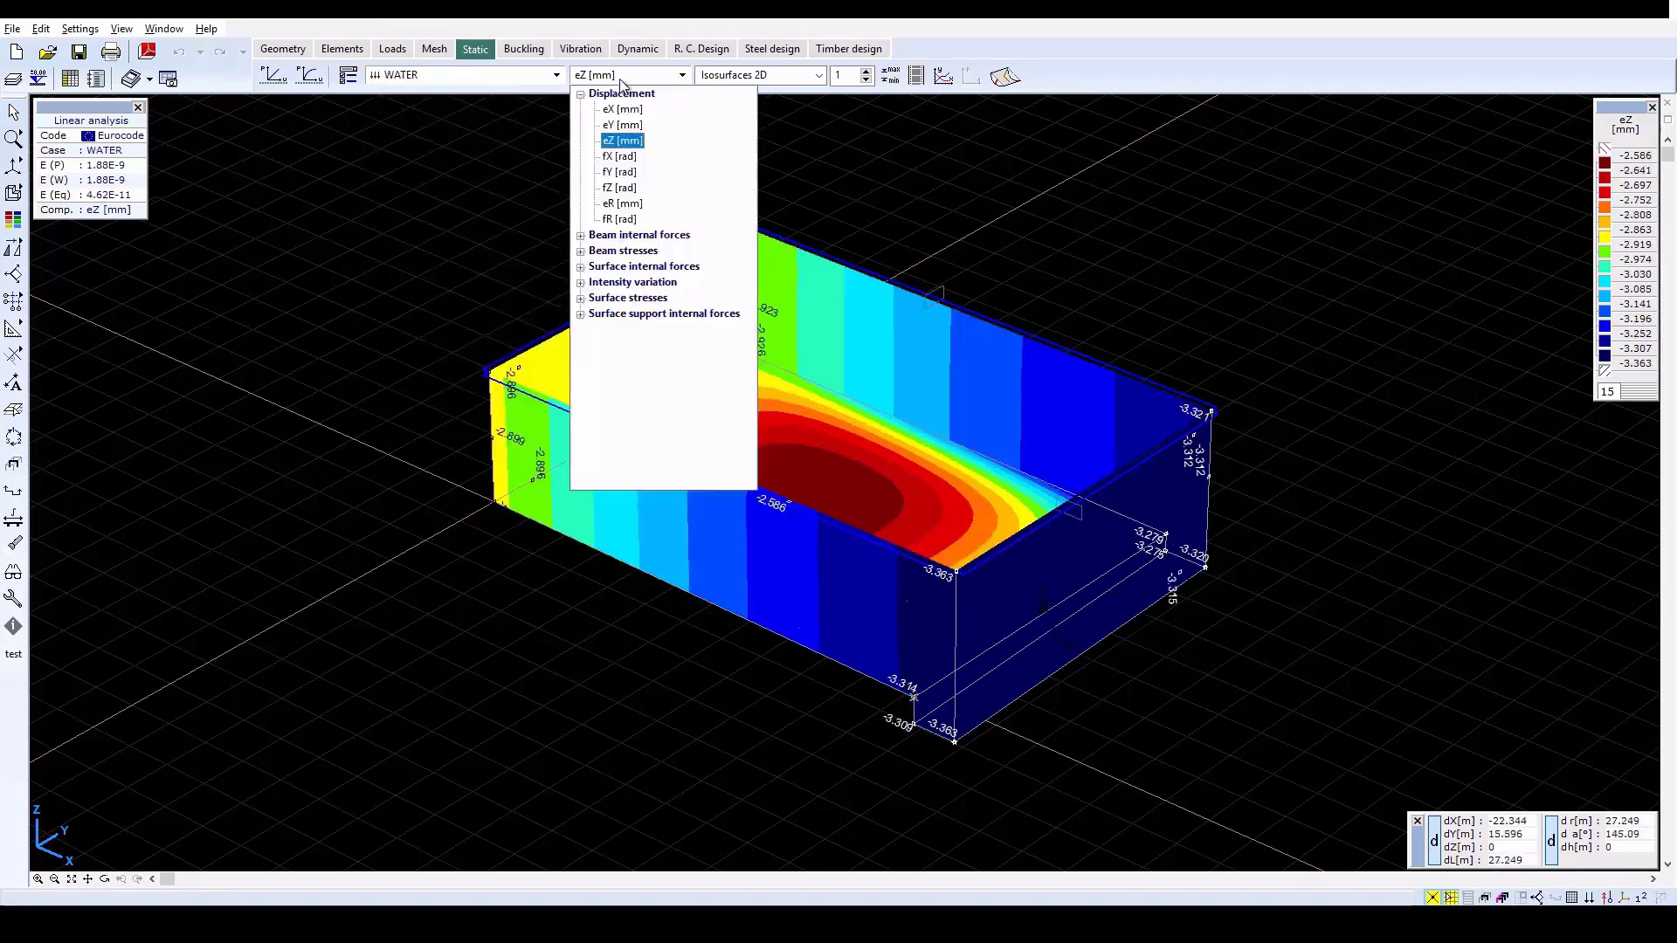
pyautogui.click(623, 126)
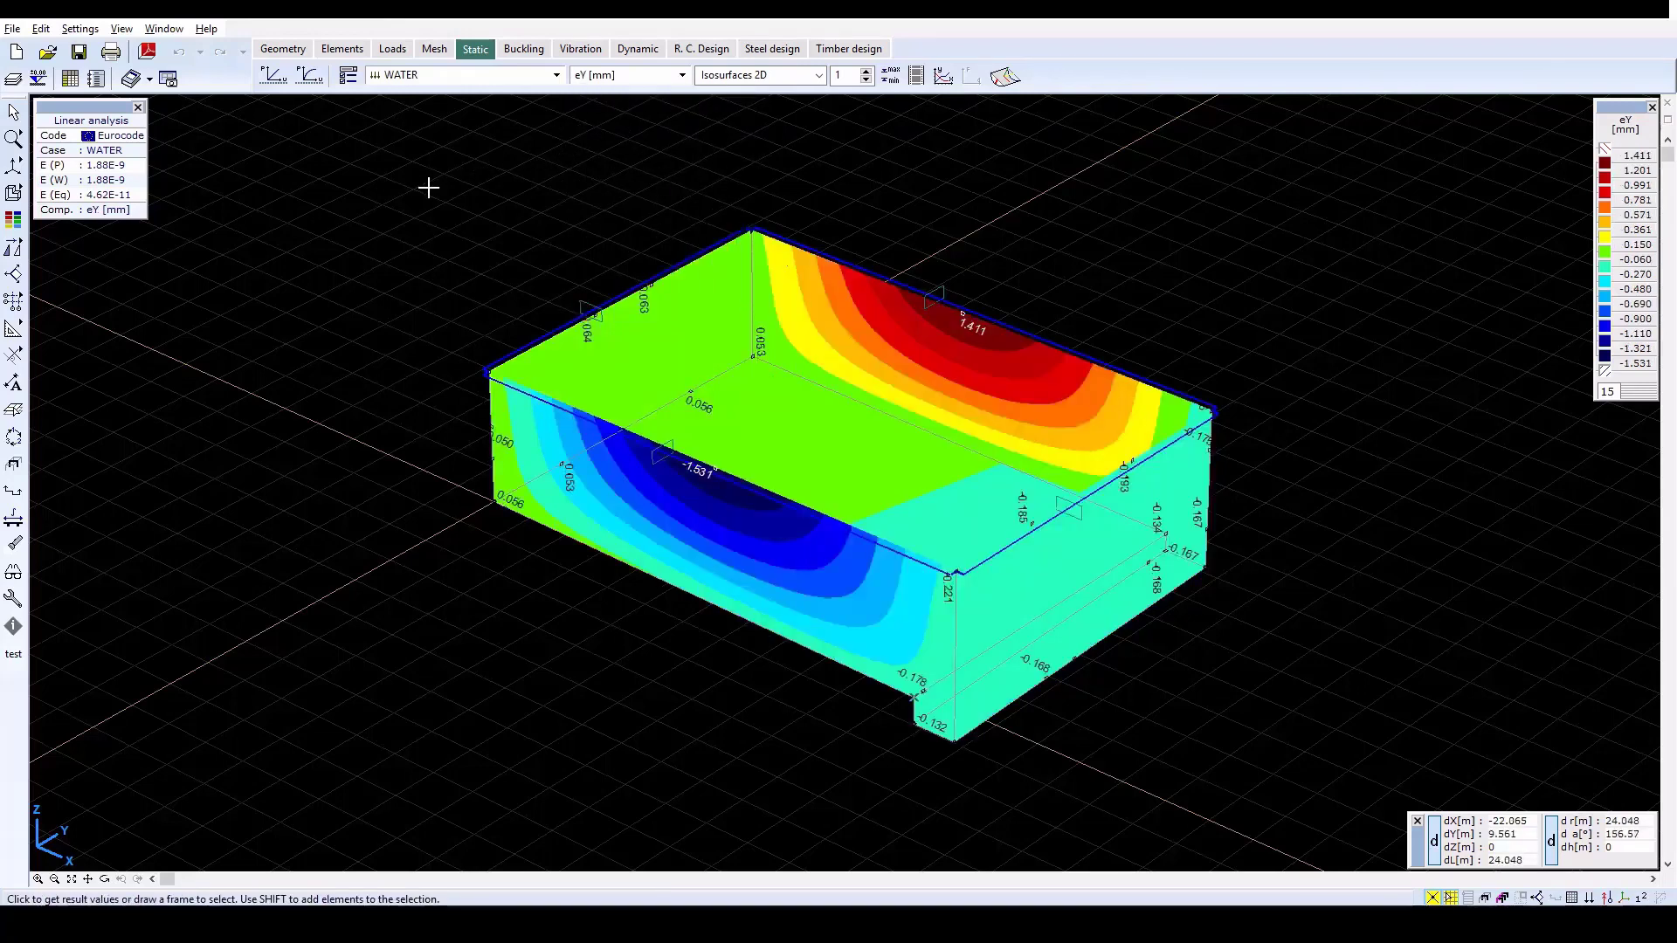
# Step: Define user-defined part 1 from all tank elements except the end wall and top beam at the sump end
pyautogui.click(16, 460)
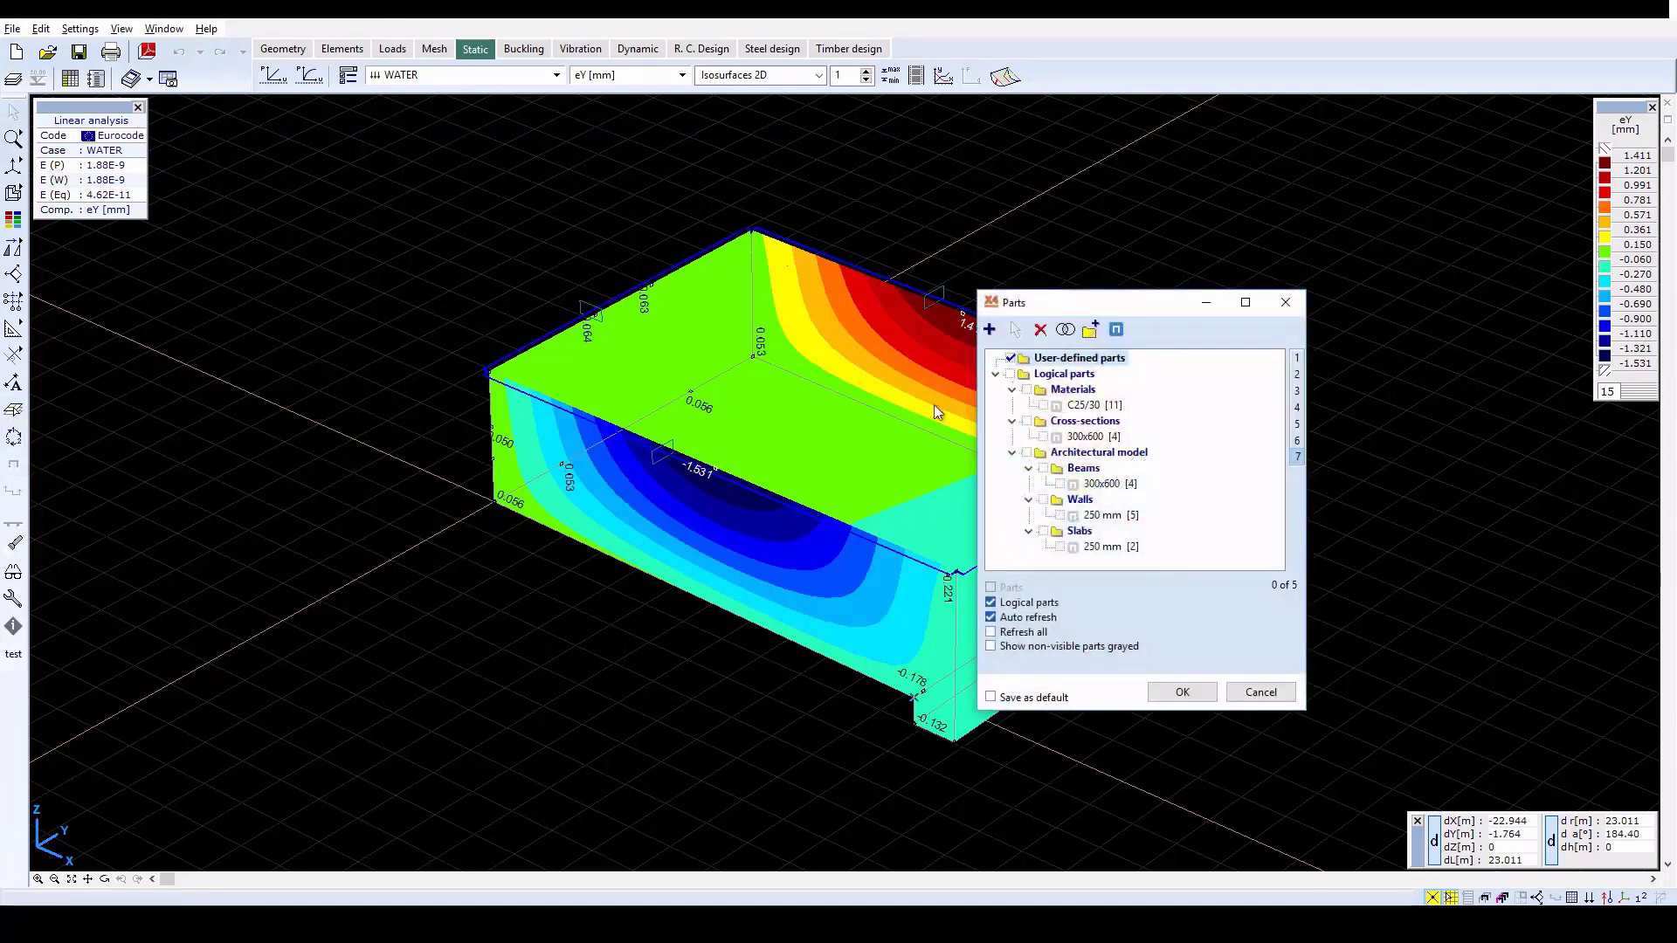
pyautogui.click(989, 329)
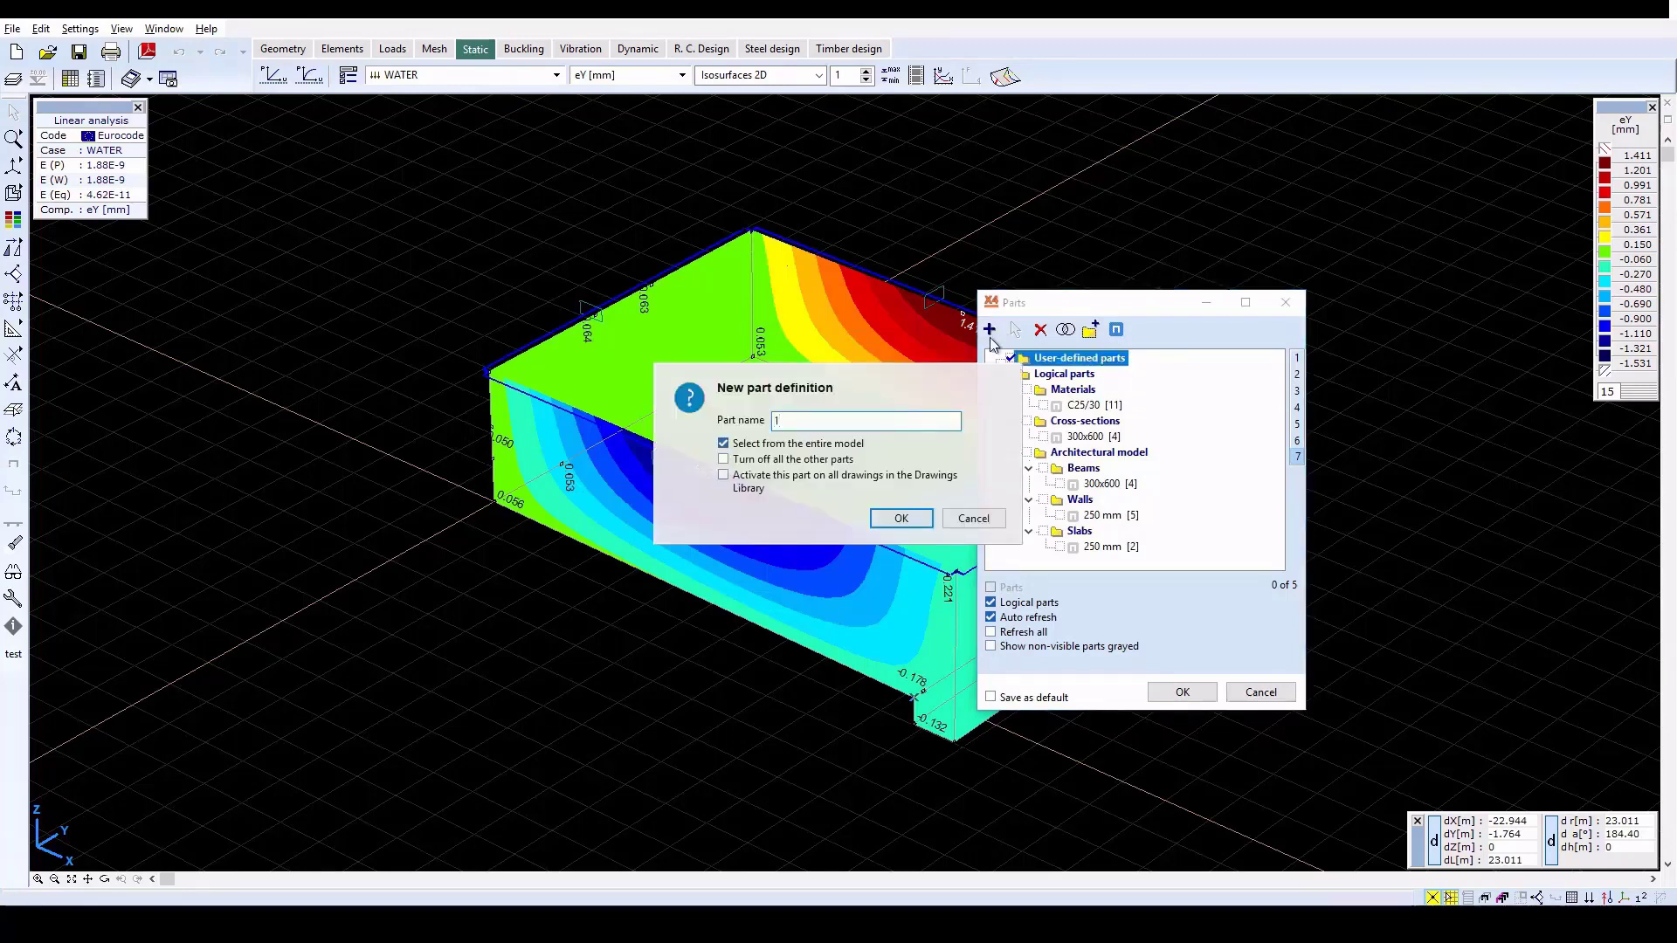
pyautogui.click(901, 519)
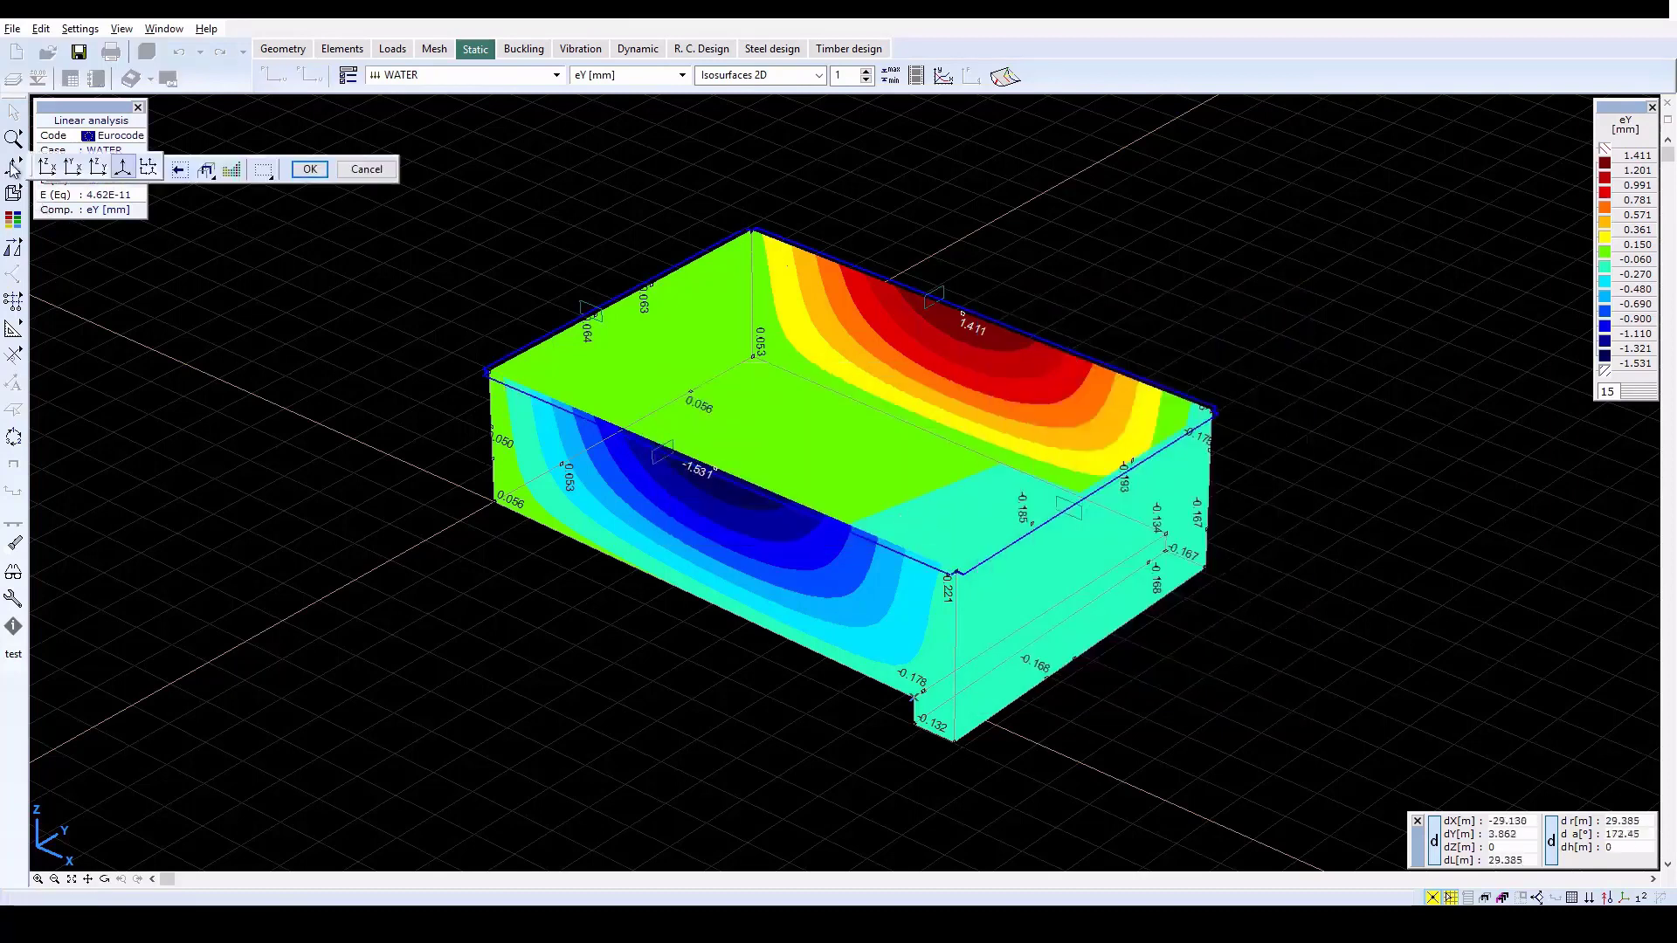
pyautogui.click(47, 166)
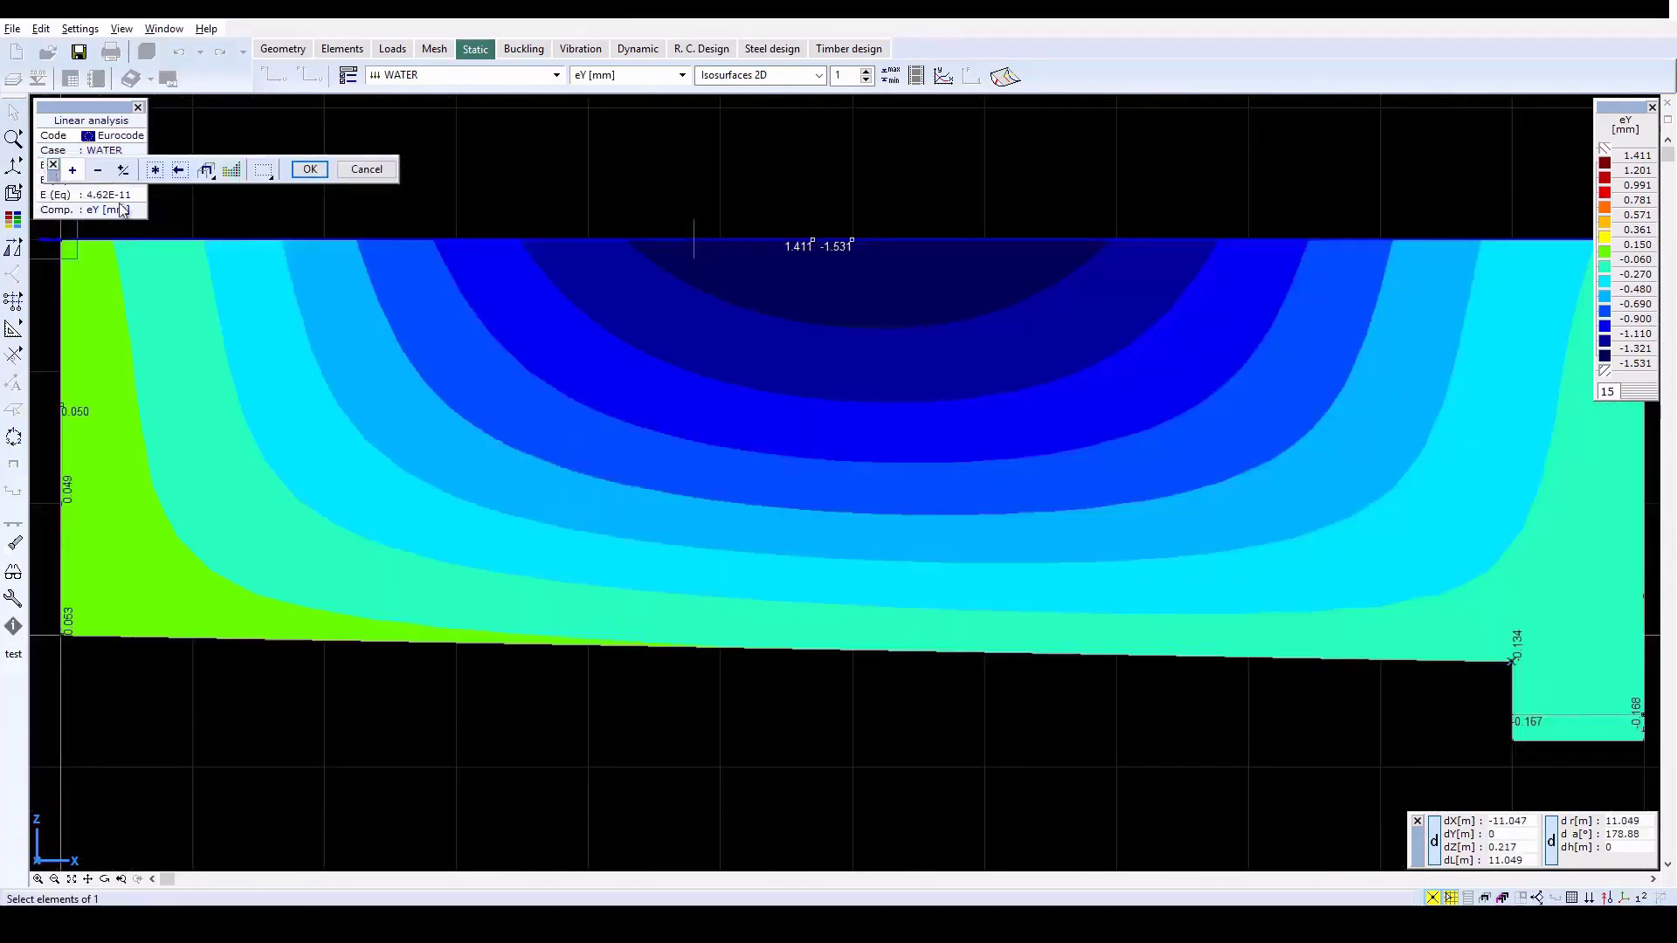
pyautogui.scroll(-3, 840, 482)
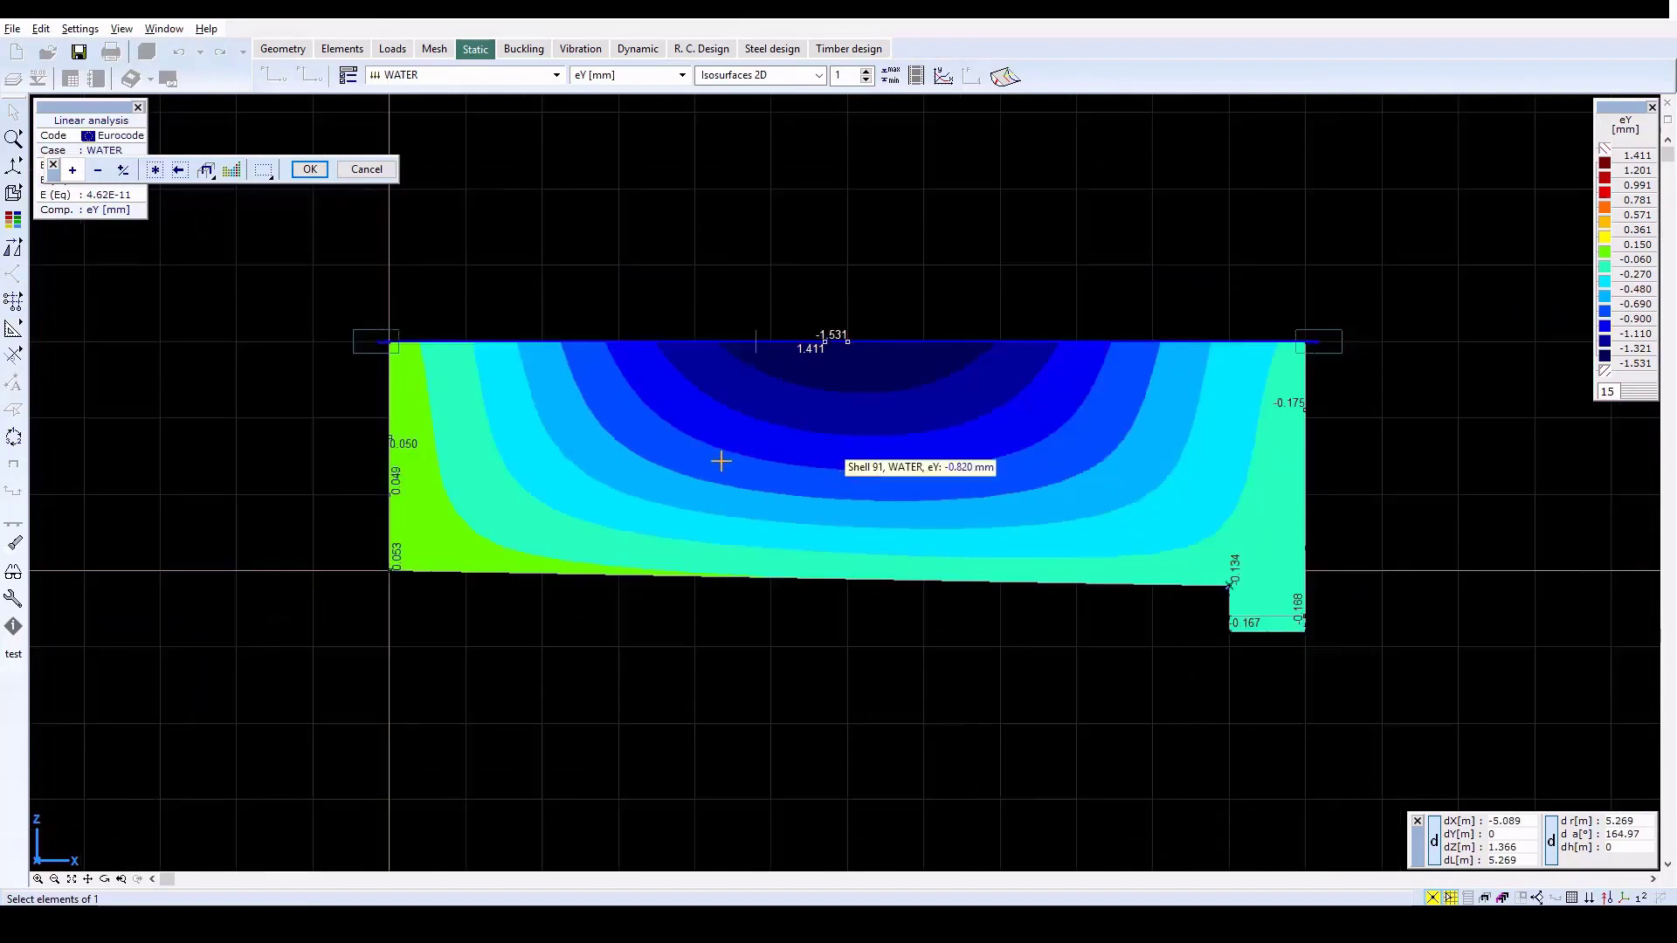
pyautogui.click(156, 171)
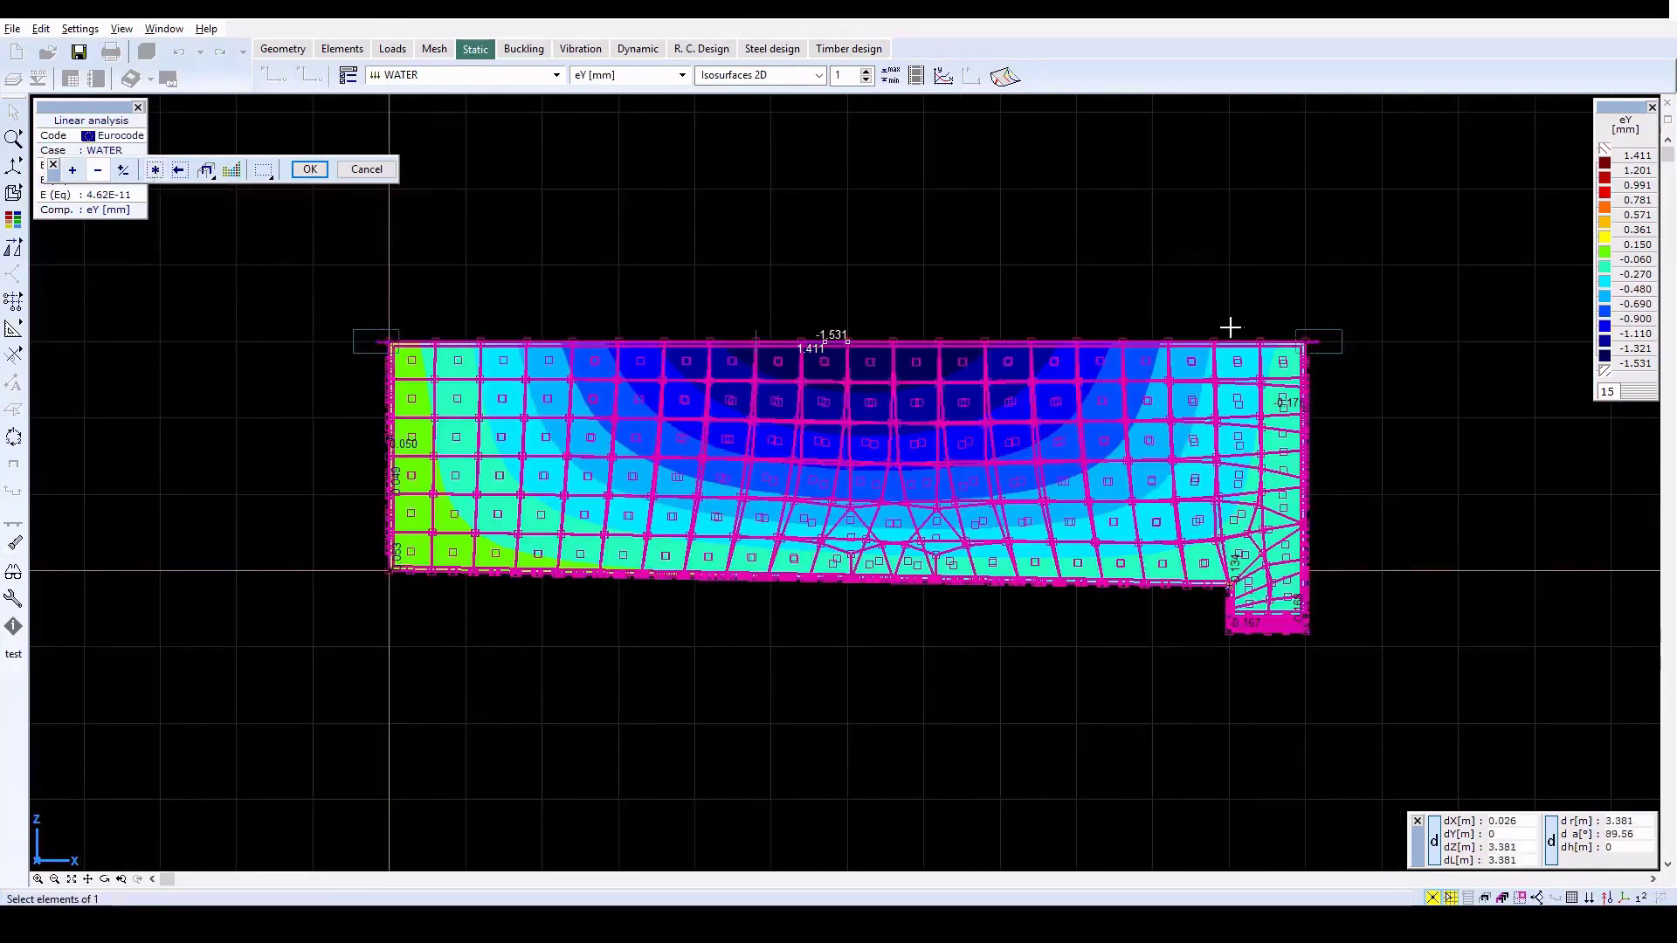
pyautogui.click(102, 173)
pyautogui.moveTo(1345, 477); pyautogui.dragTo(1380, 681)
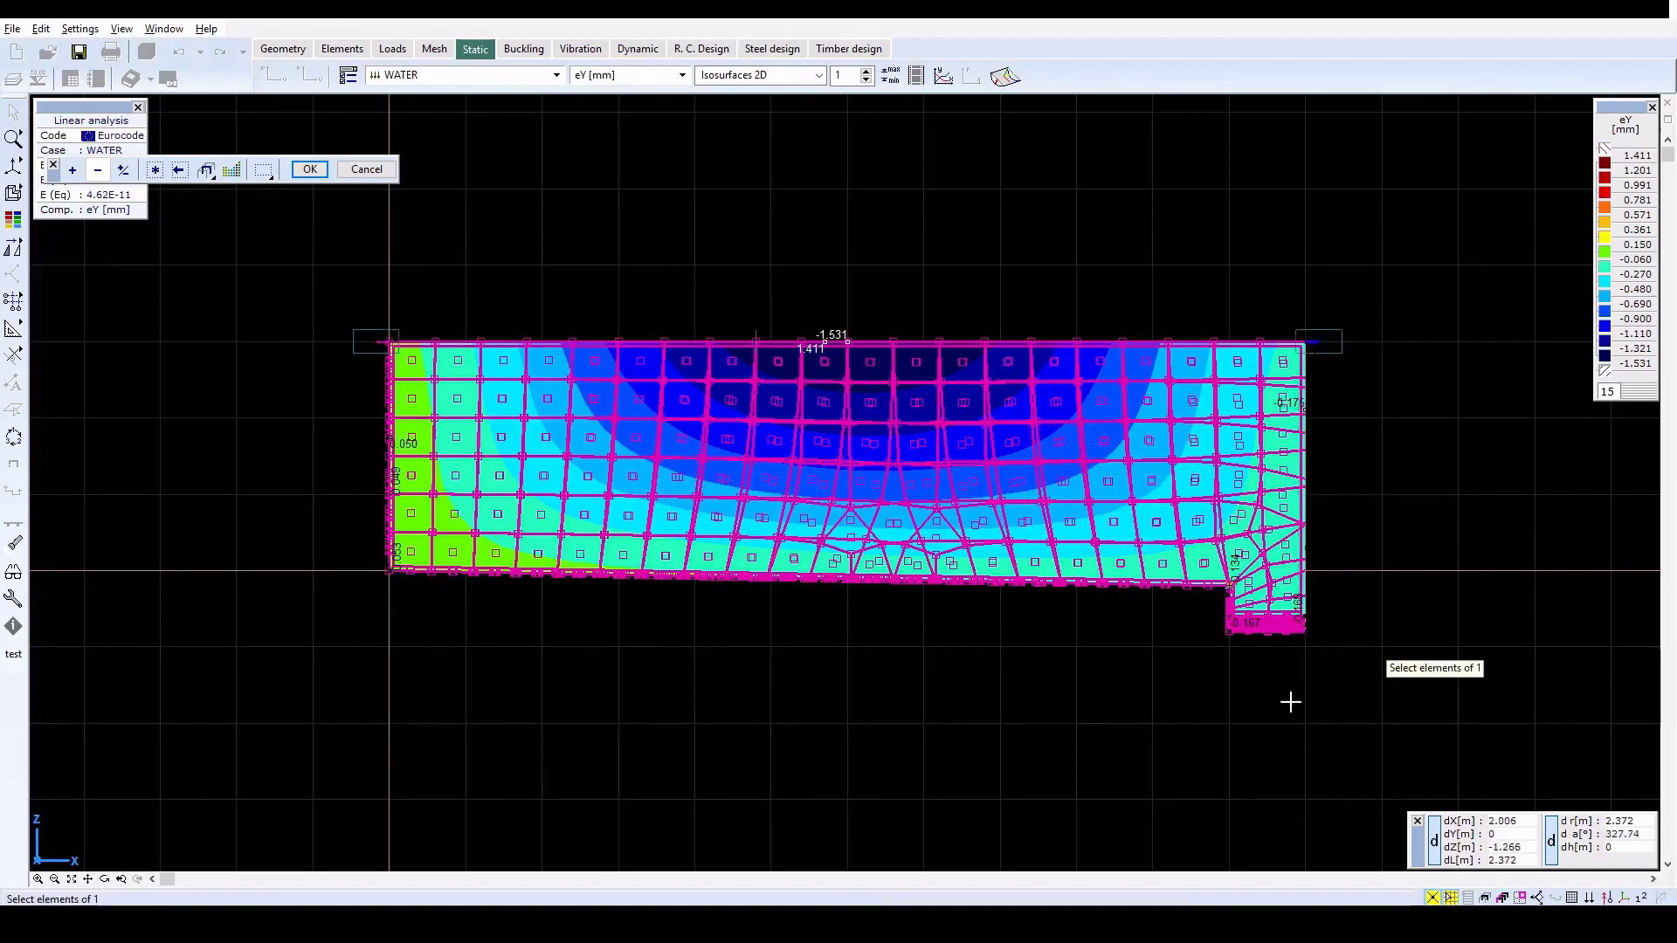
pyautogui.click(327, 173)
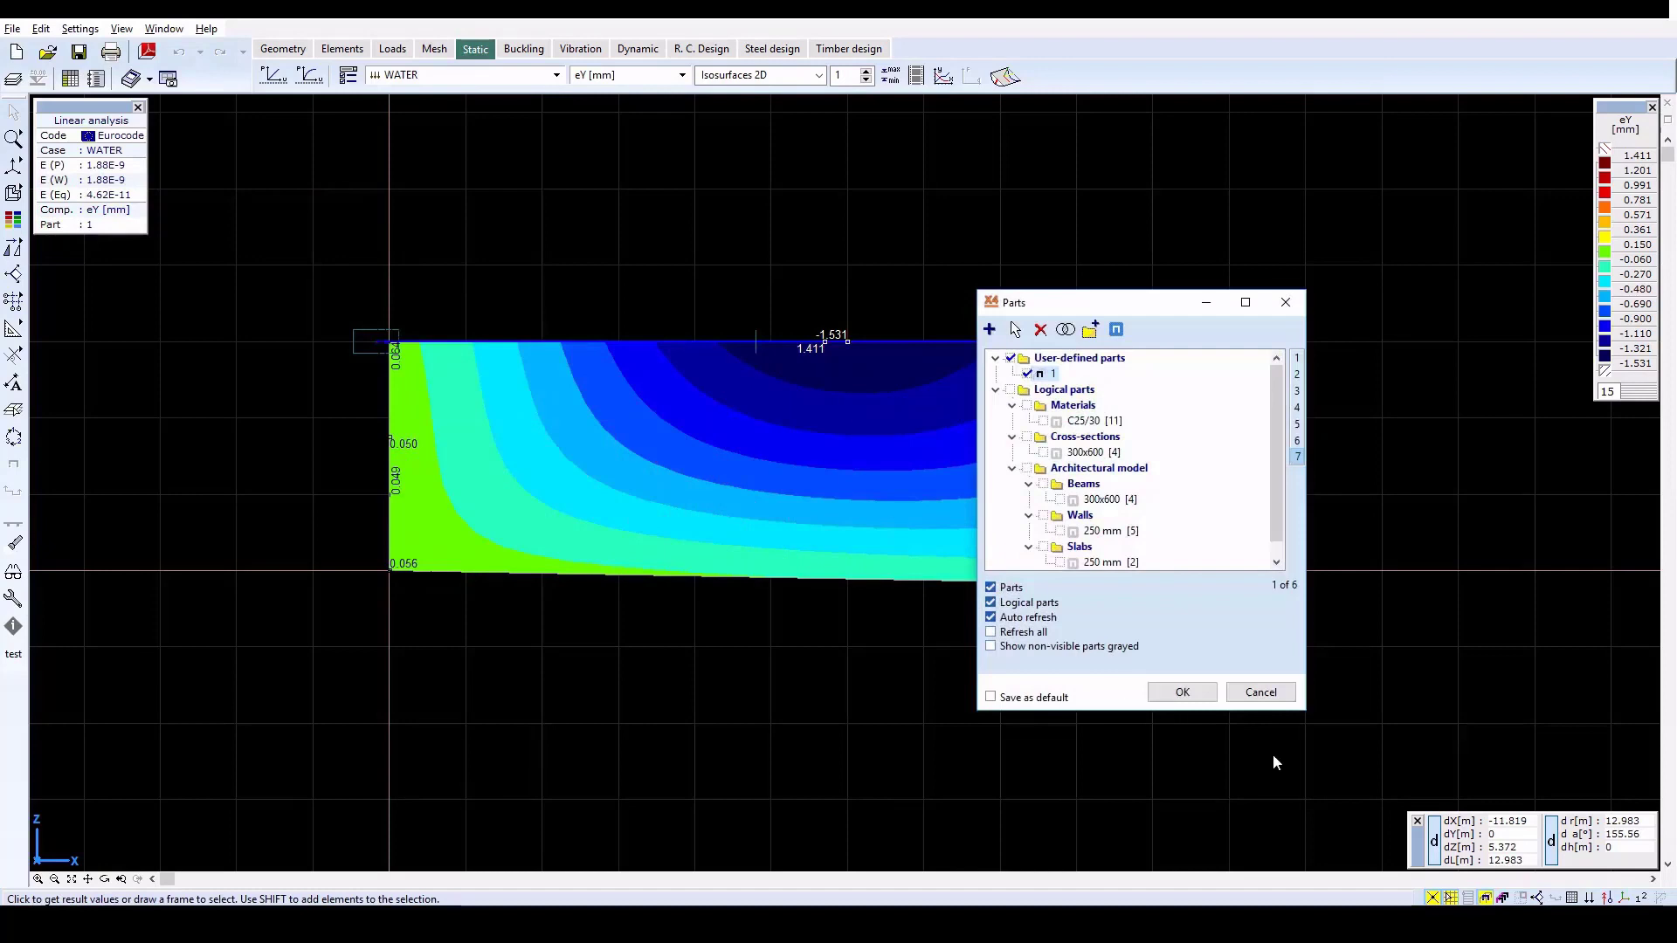
pyautogui.click(1205, 695)
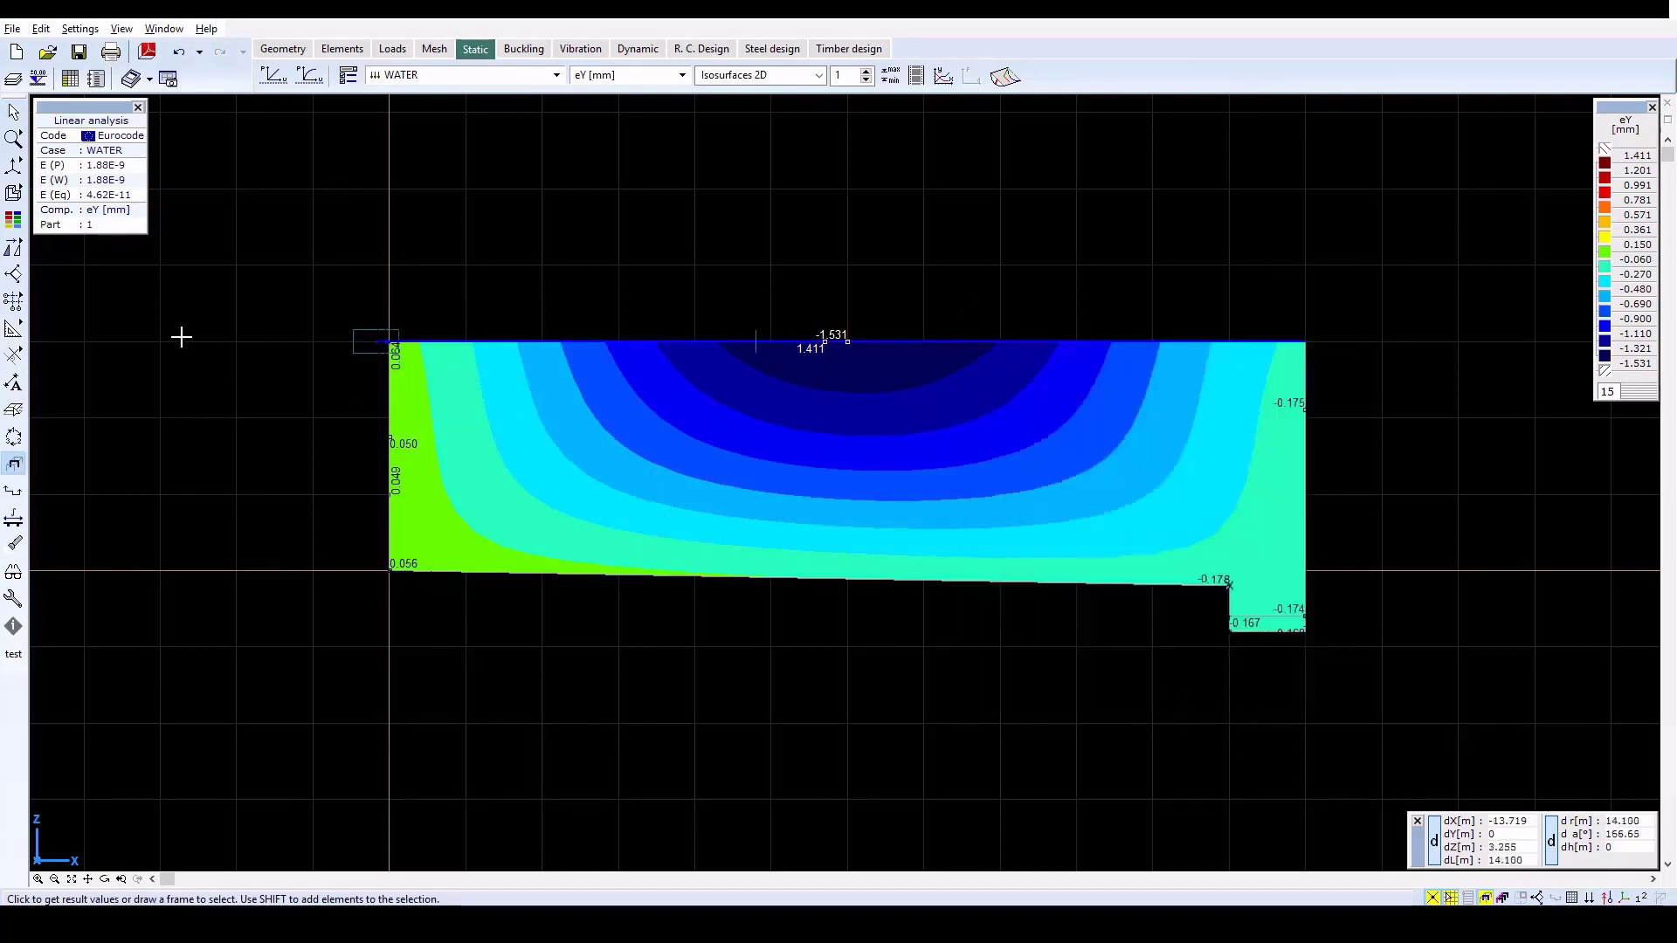
# Step: Return to the perspective view and look up the model's minimum and maximum eY displacements for the WATER load case
pyautogui.moveTo(19, 180)
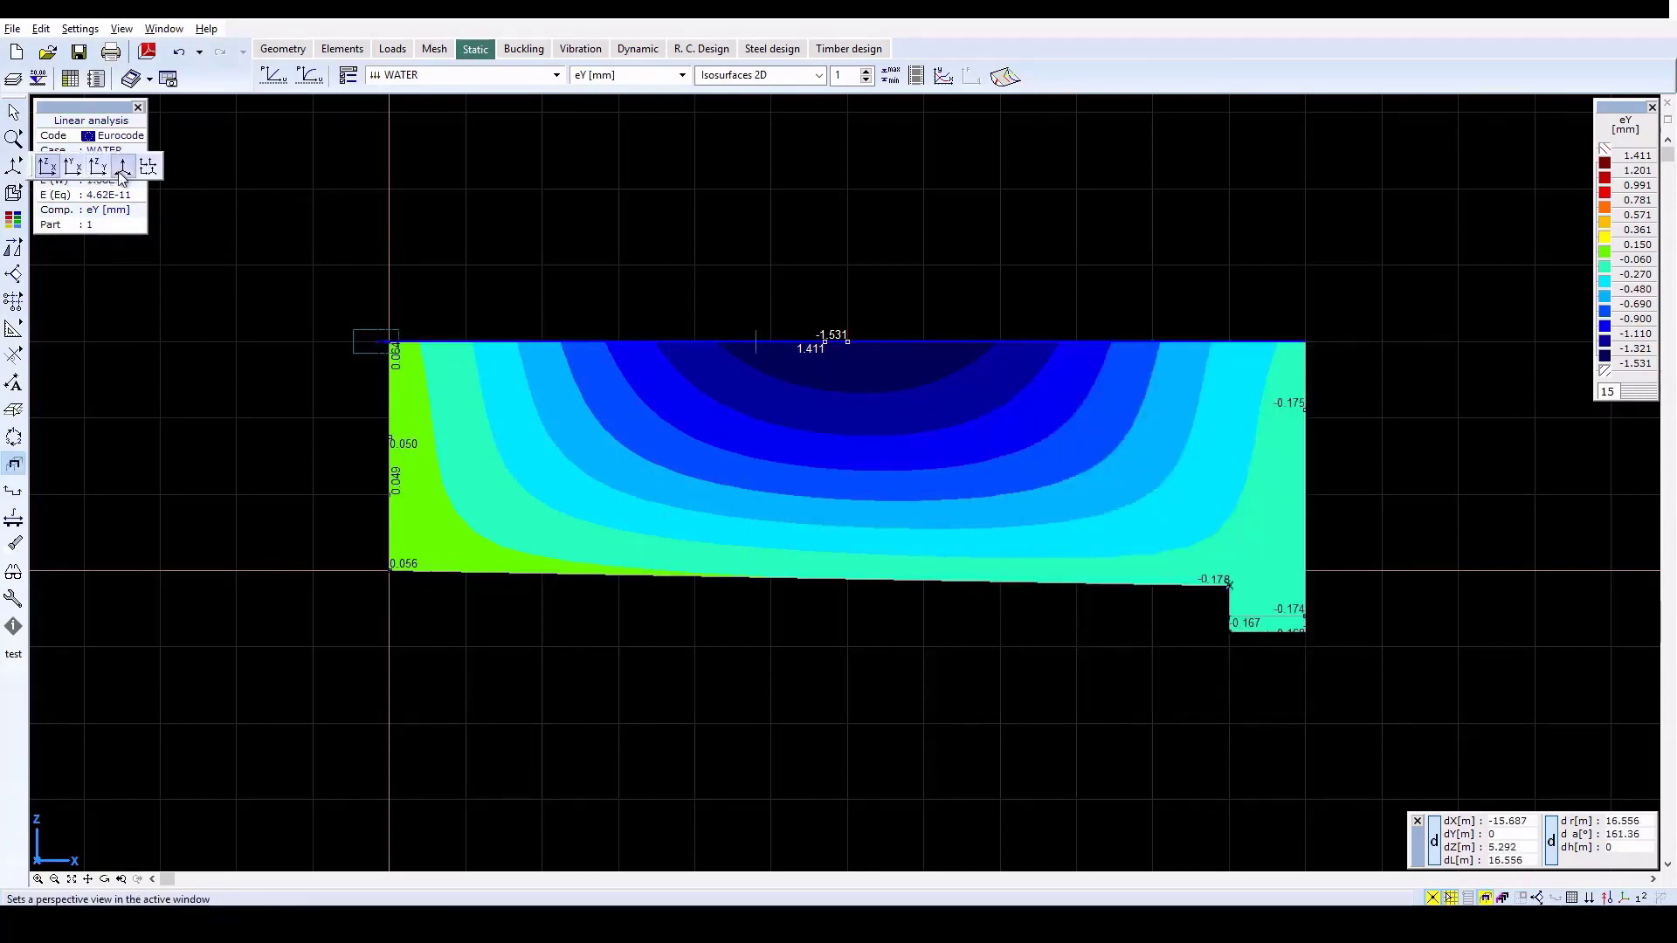
pyautogui.hotkey('ctrl', '4')
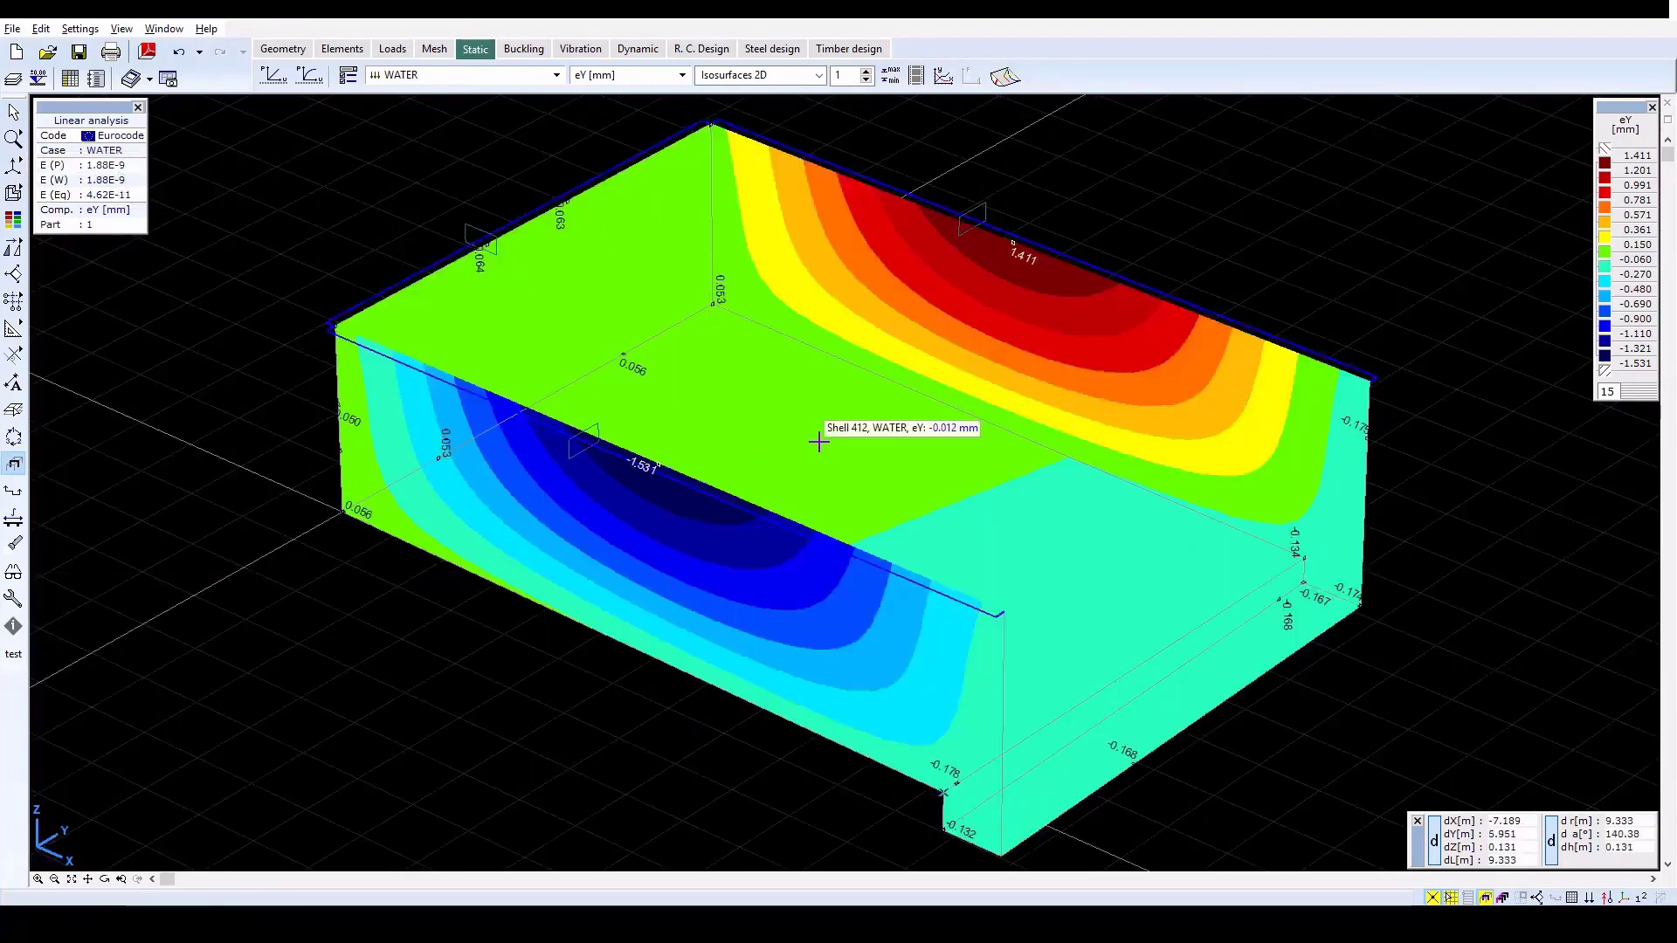
pyautogui.scroll(-2, 816, 445)
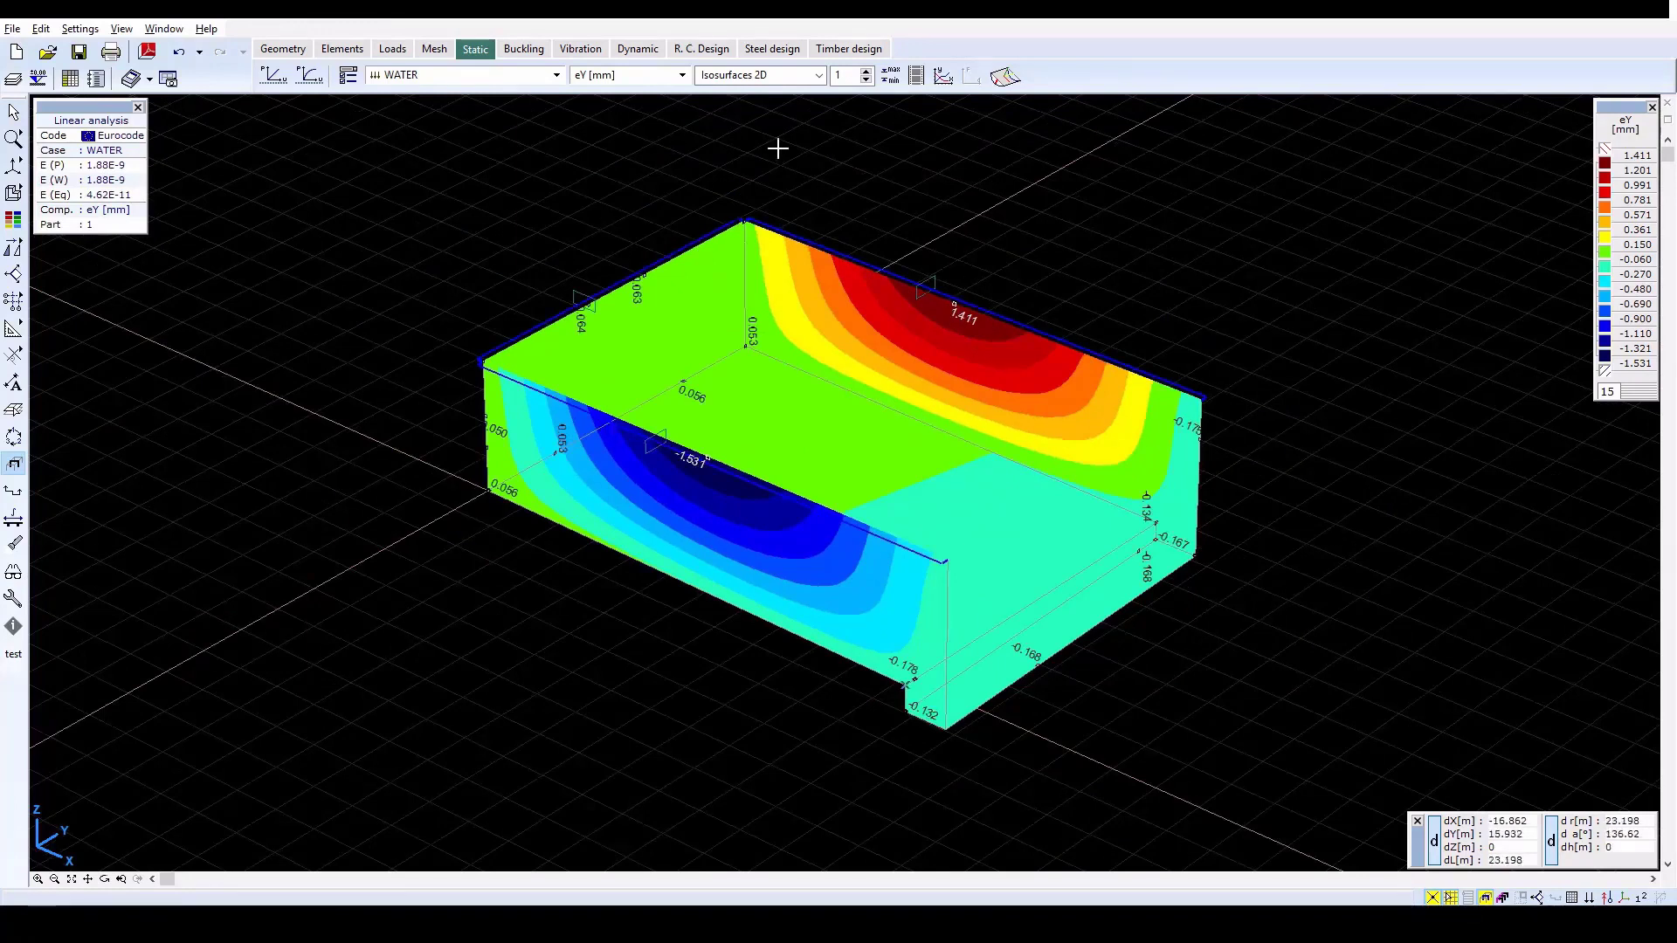
pyautogui.click(891, 77)
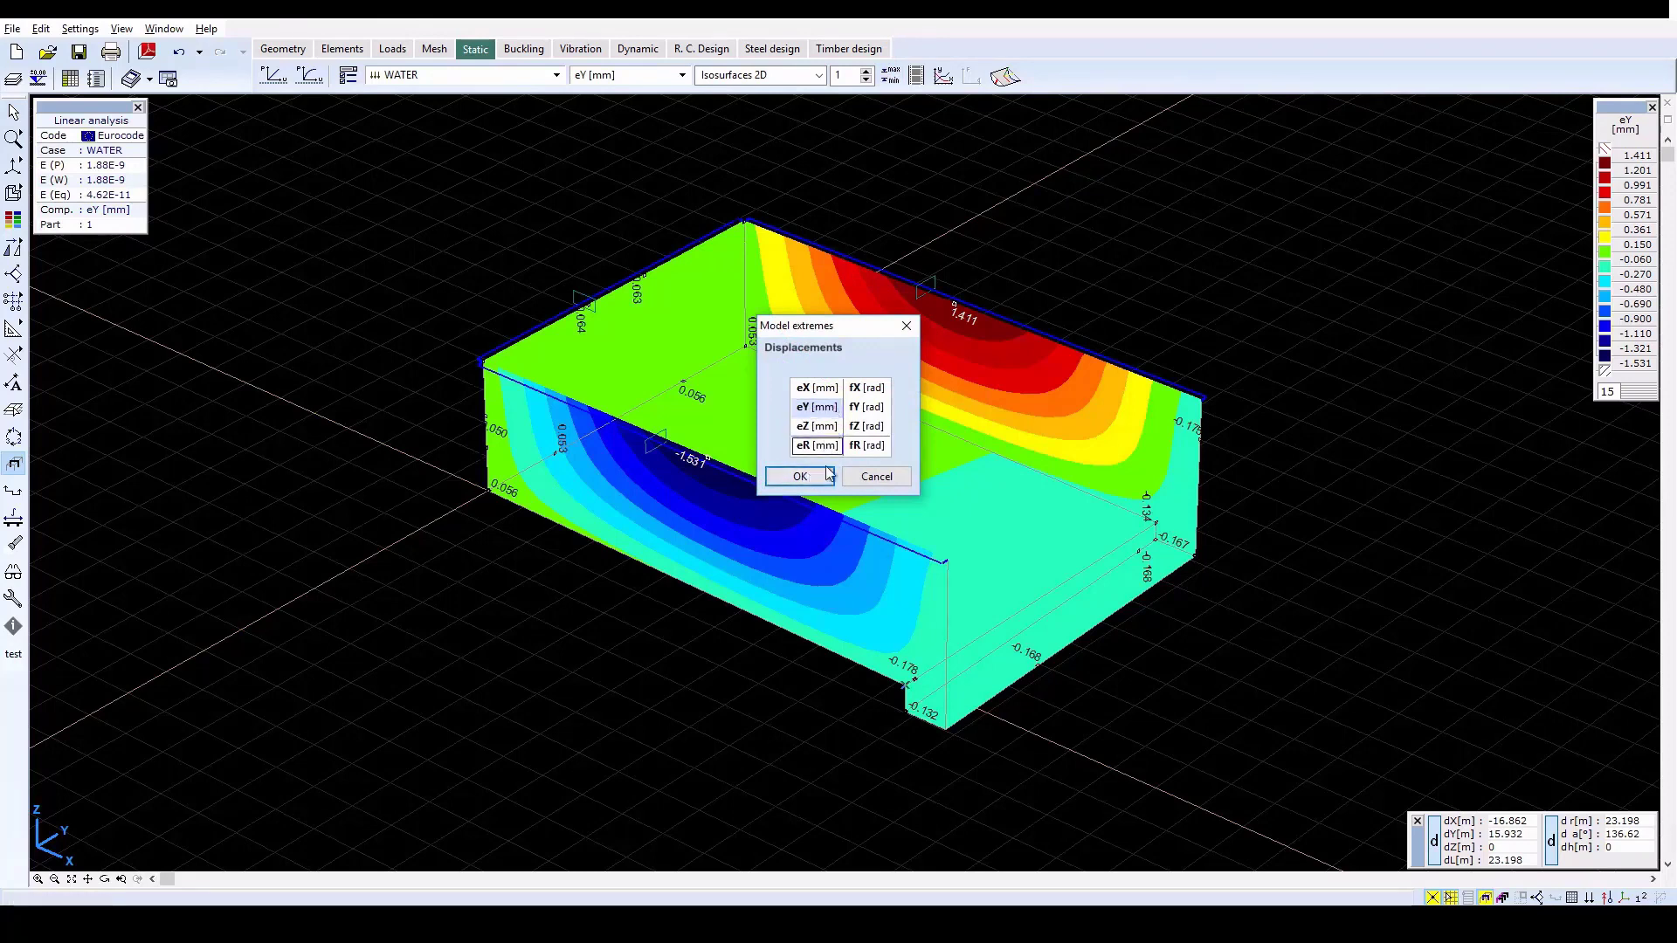
pyautogui.click(800, 477)
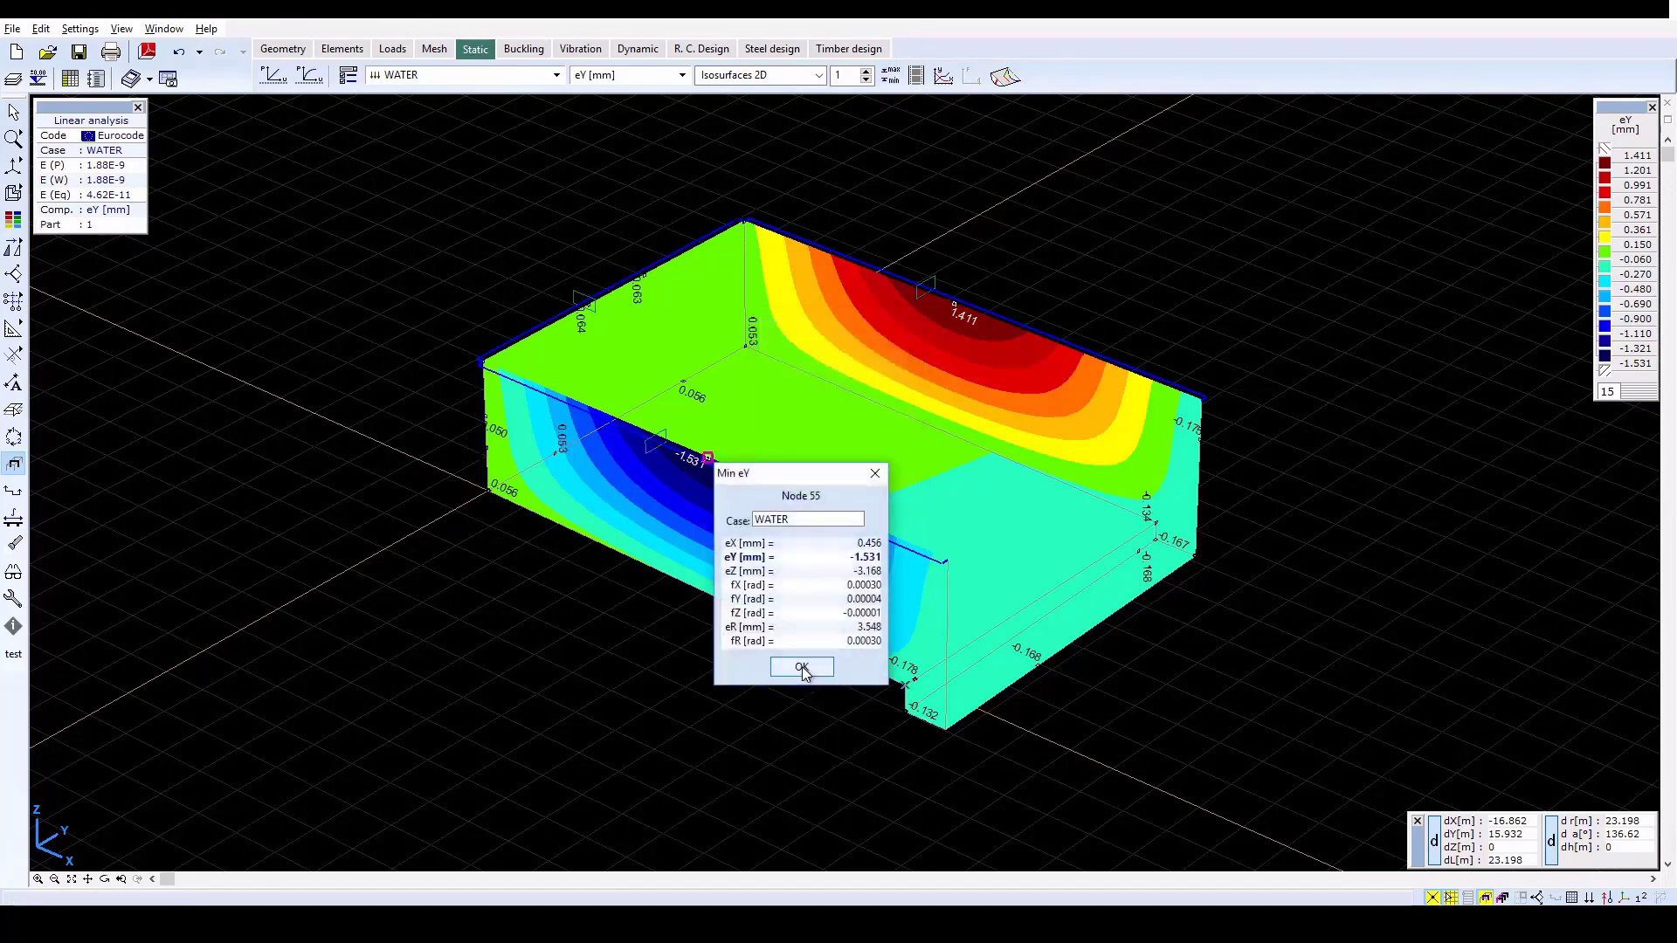
pyautogui.click(801, 668)
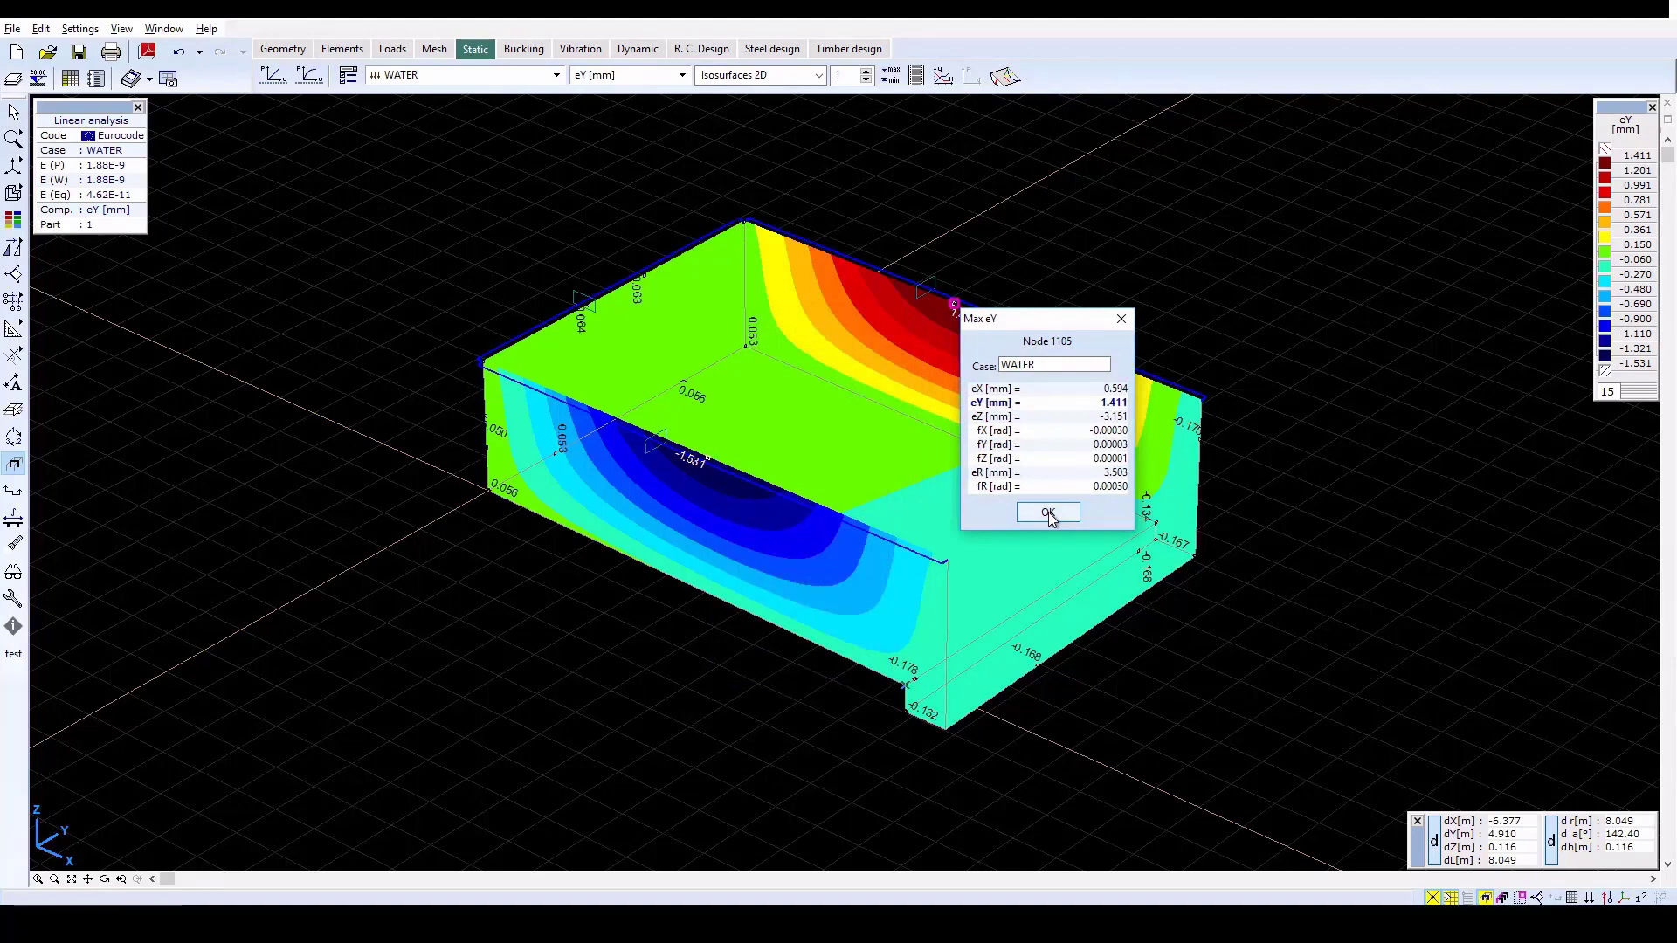
pyautogui.click(1048, 512)
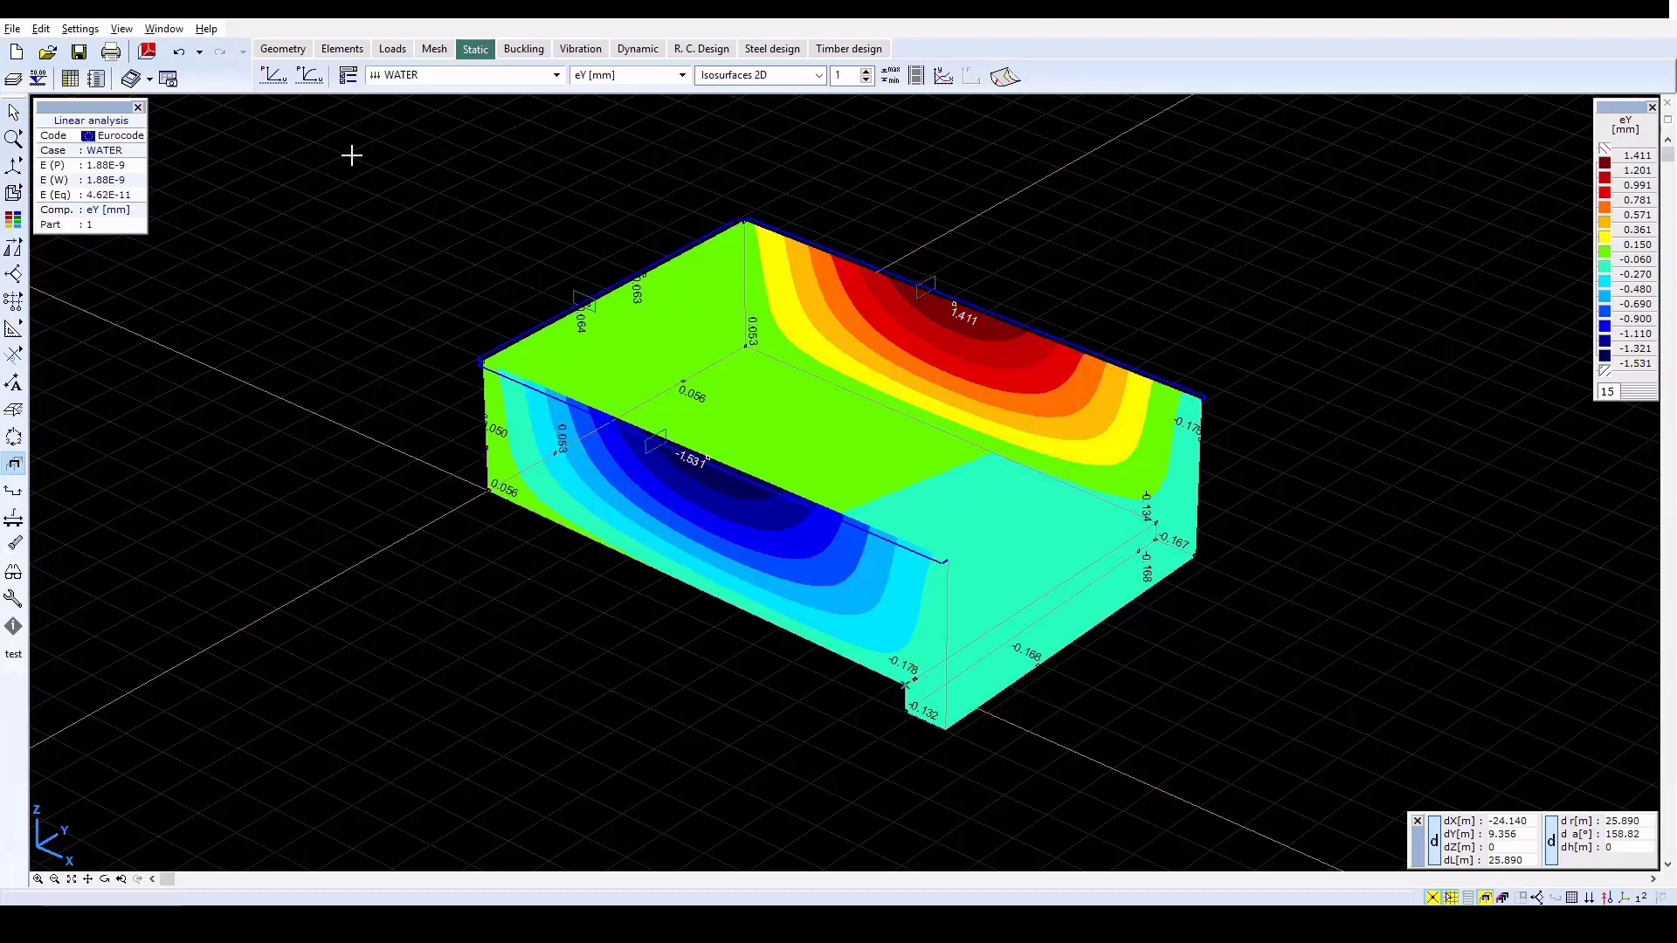
# Step: Display the resultant displacement (eR) for load combination Co.#1
pyautogui.click(499, 75)
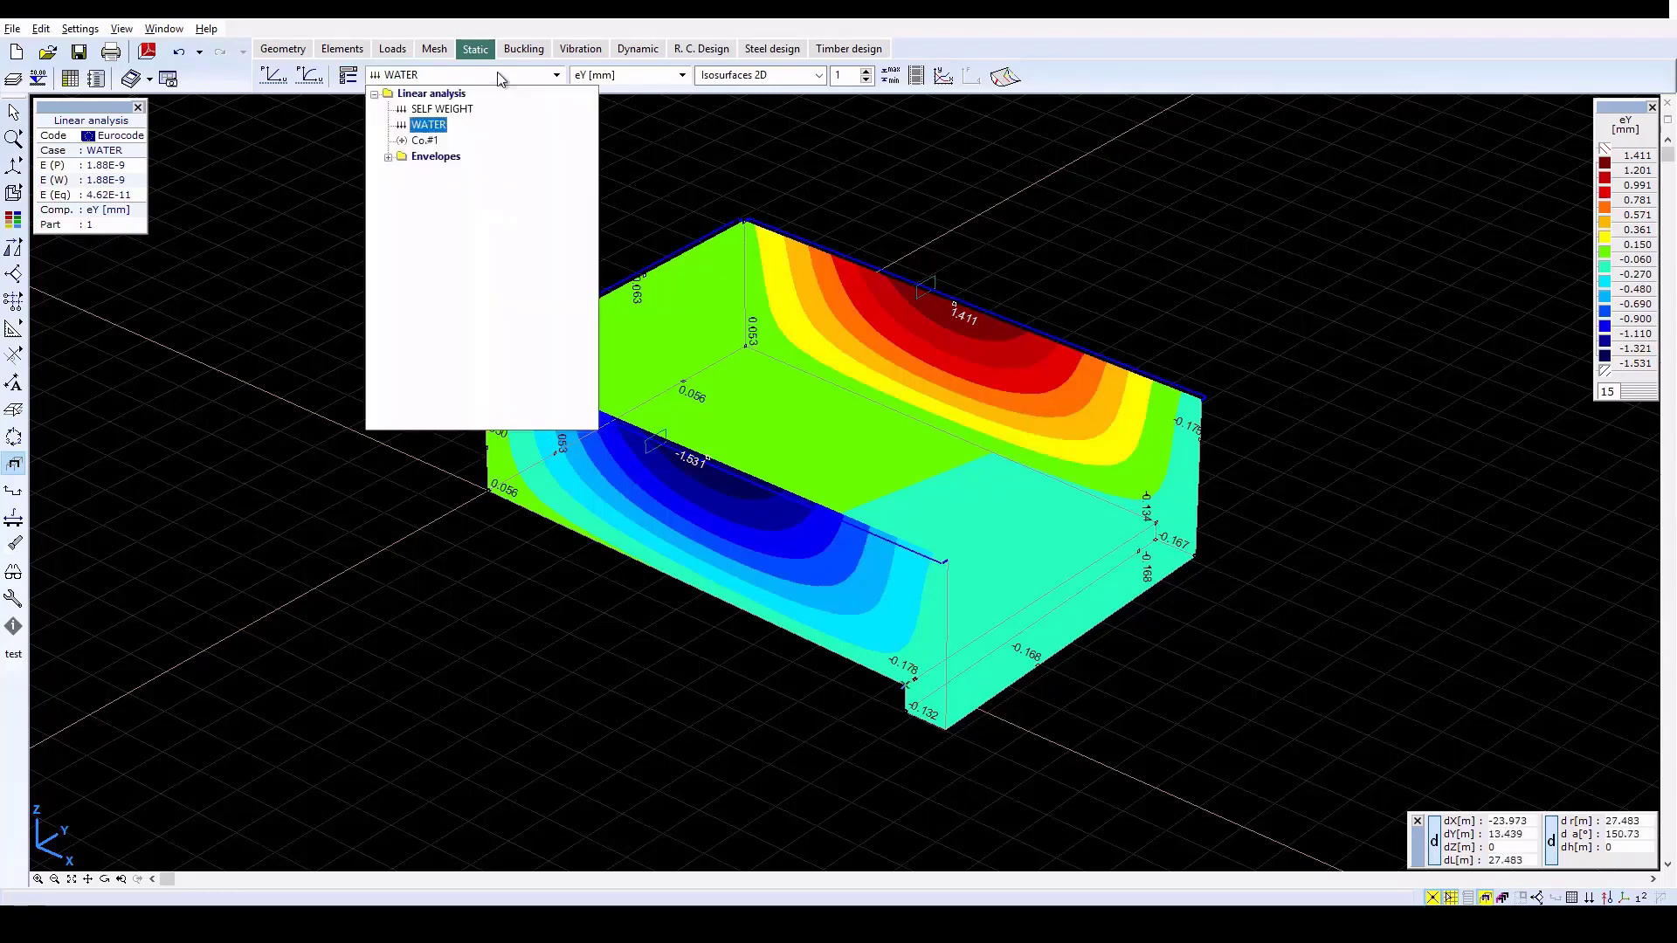
pyautogui.click(425, 141)
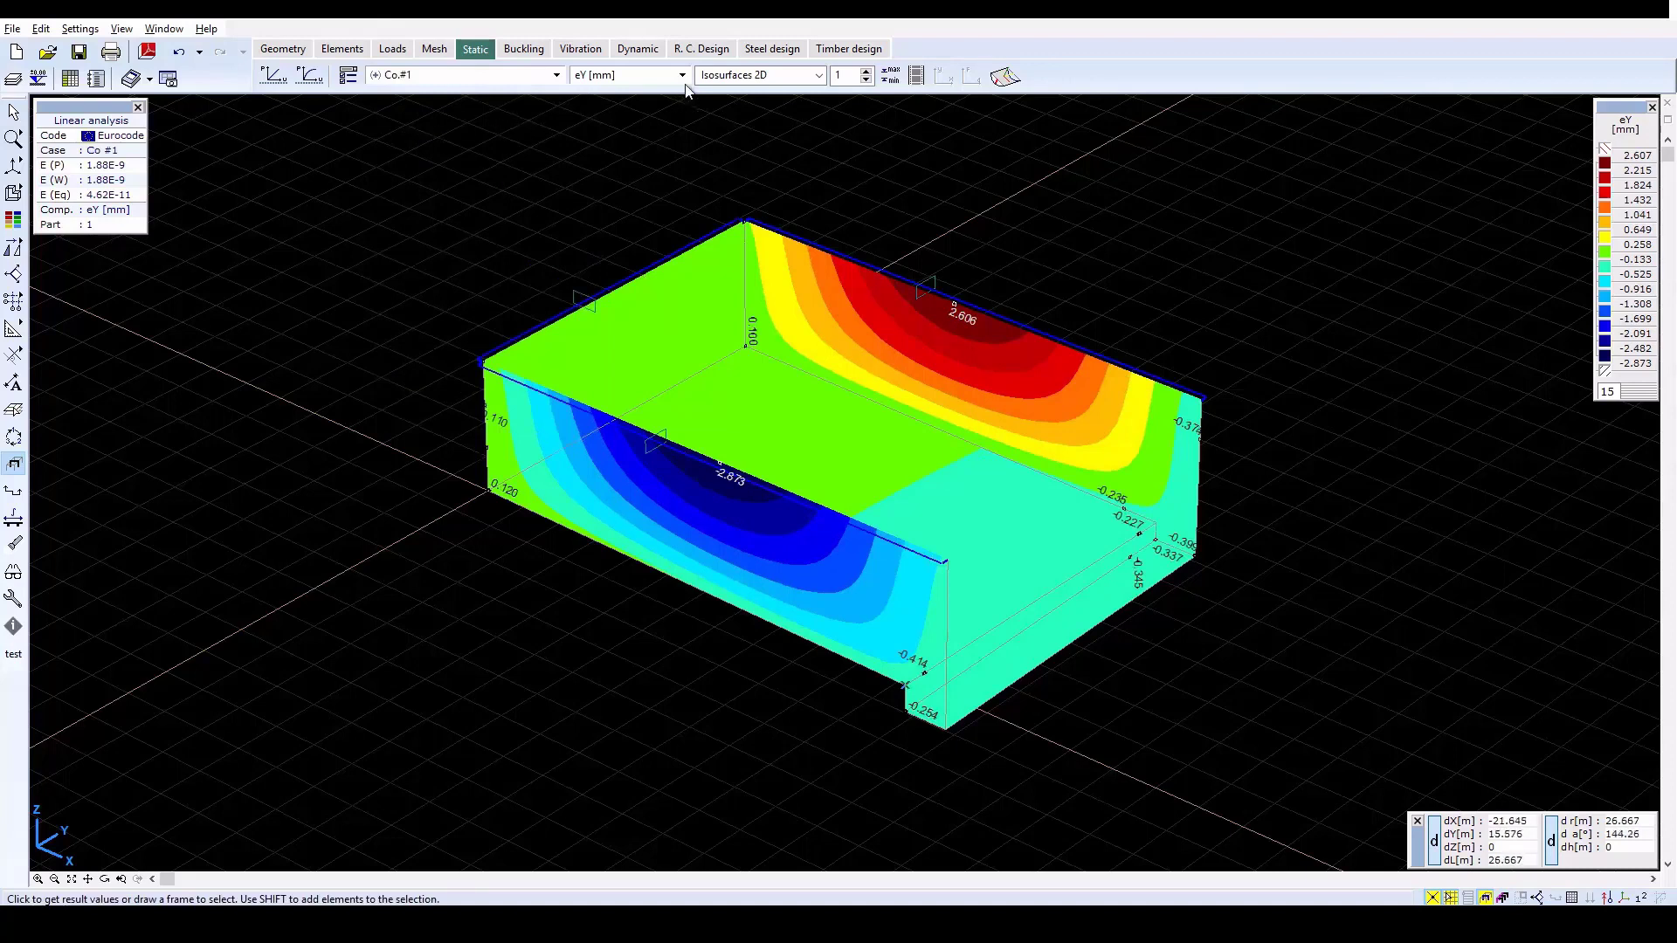
pyautogui.click(656, 77)
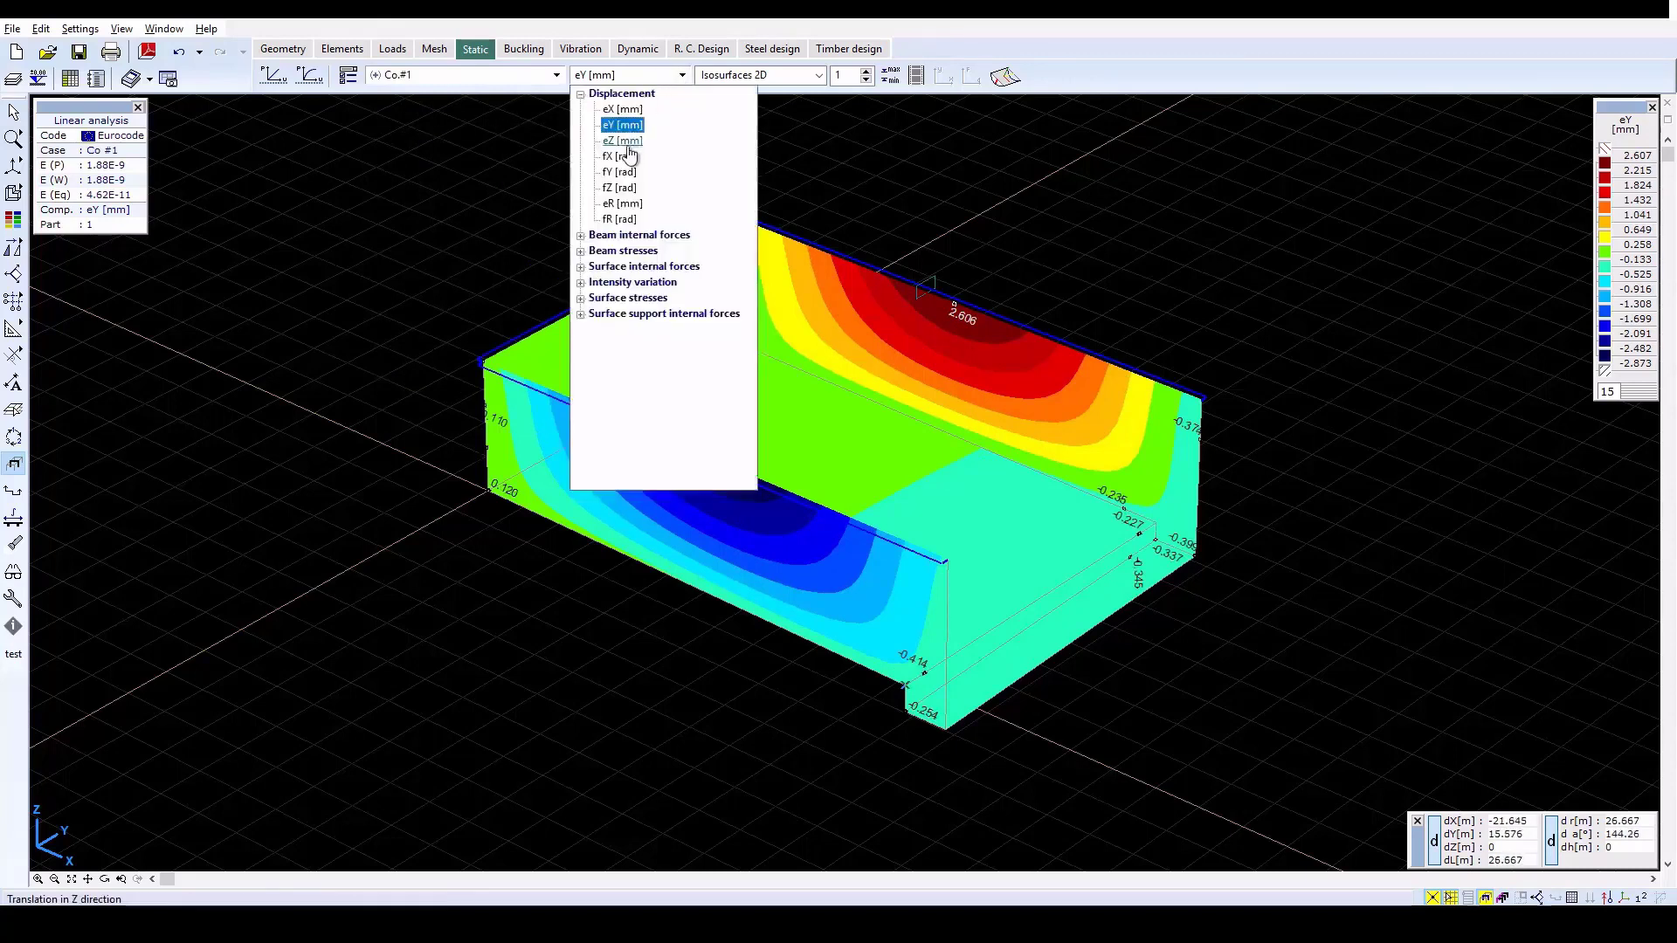
pyautogui.click(614, 207)
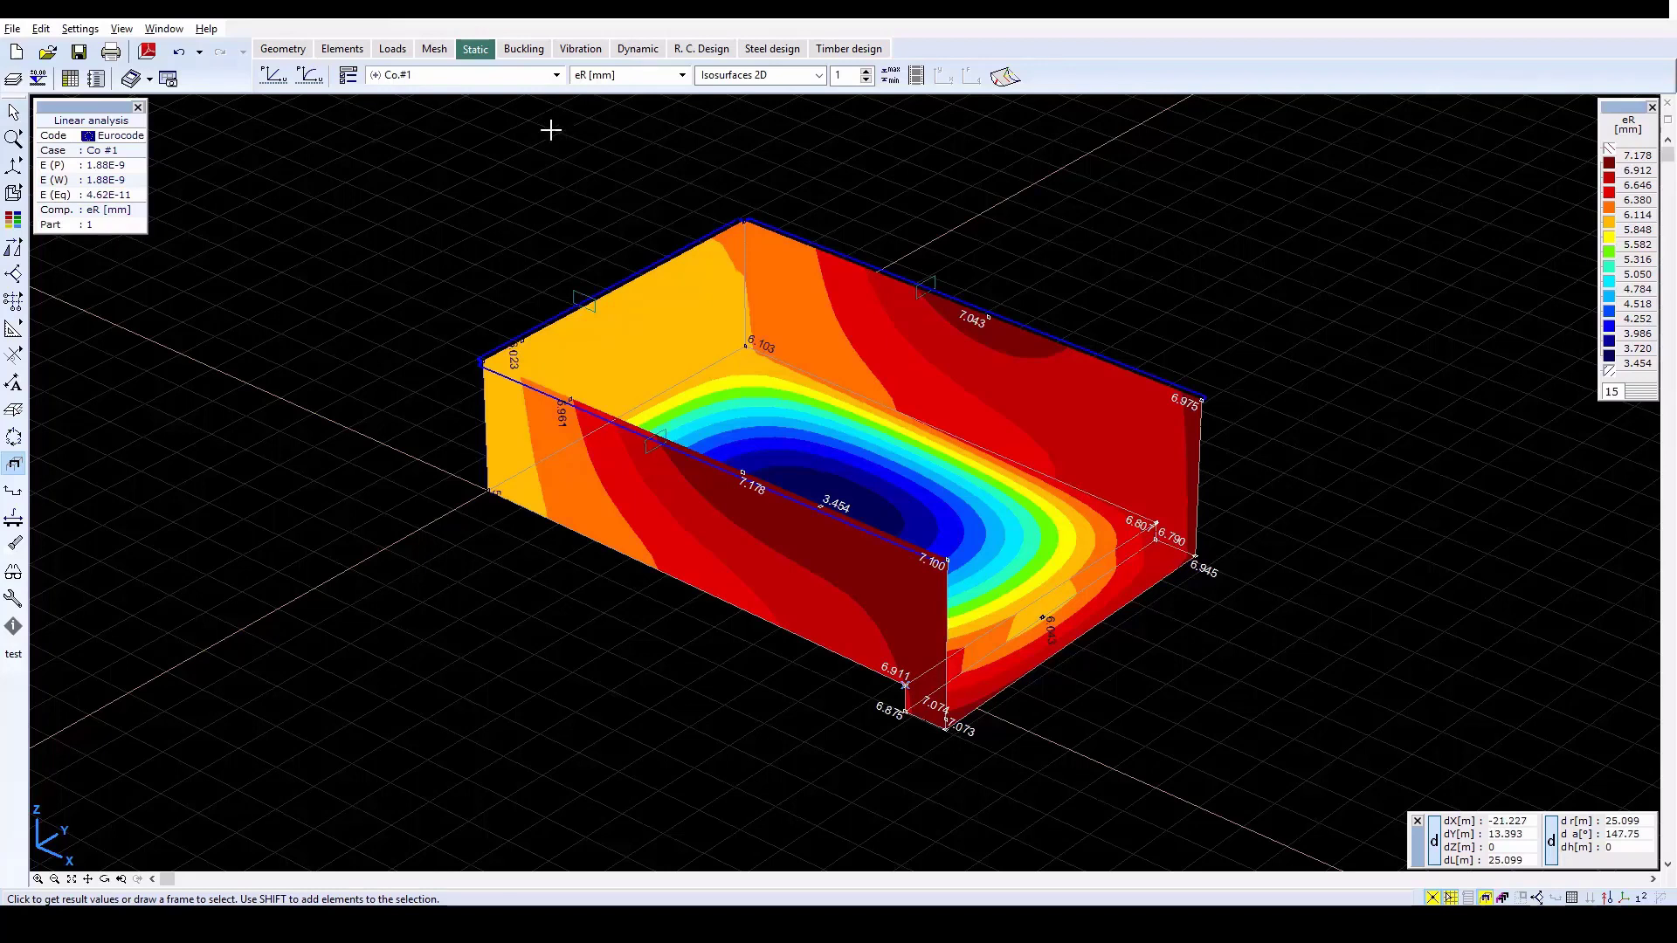
# Step: Display the results on the deformed shape in Diagram mode, scaled by 2
pyautogui.click(351, 79)
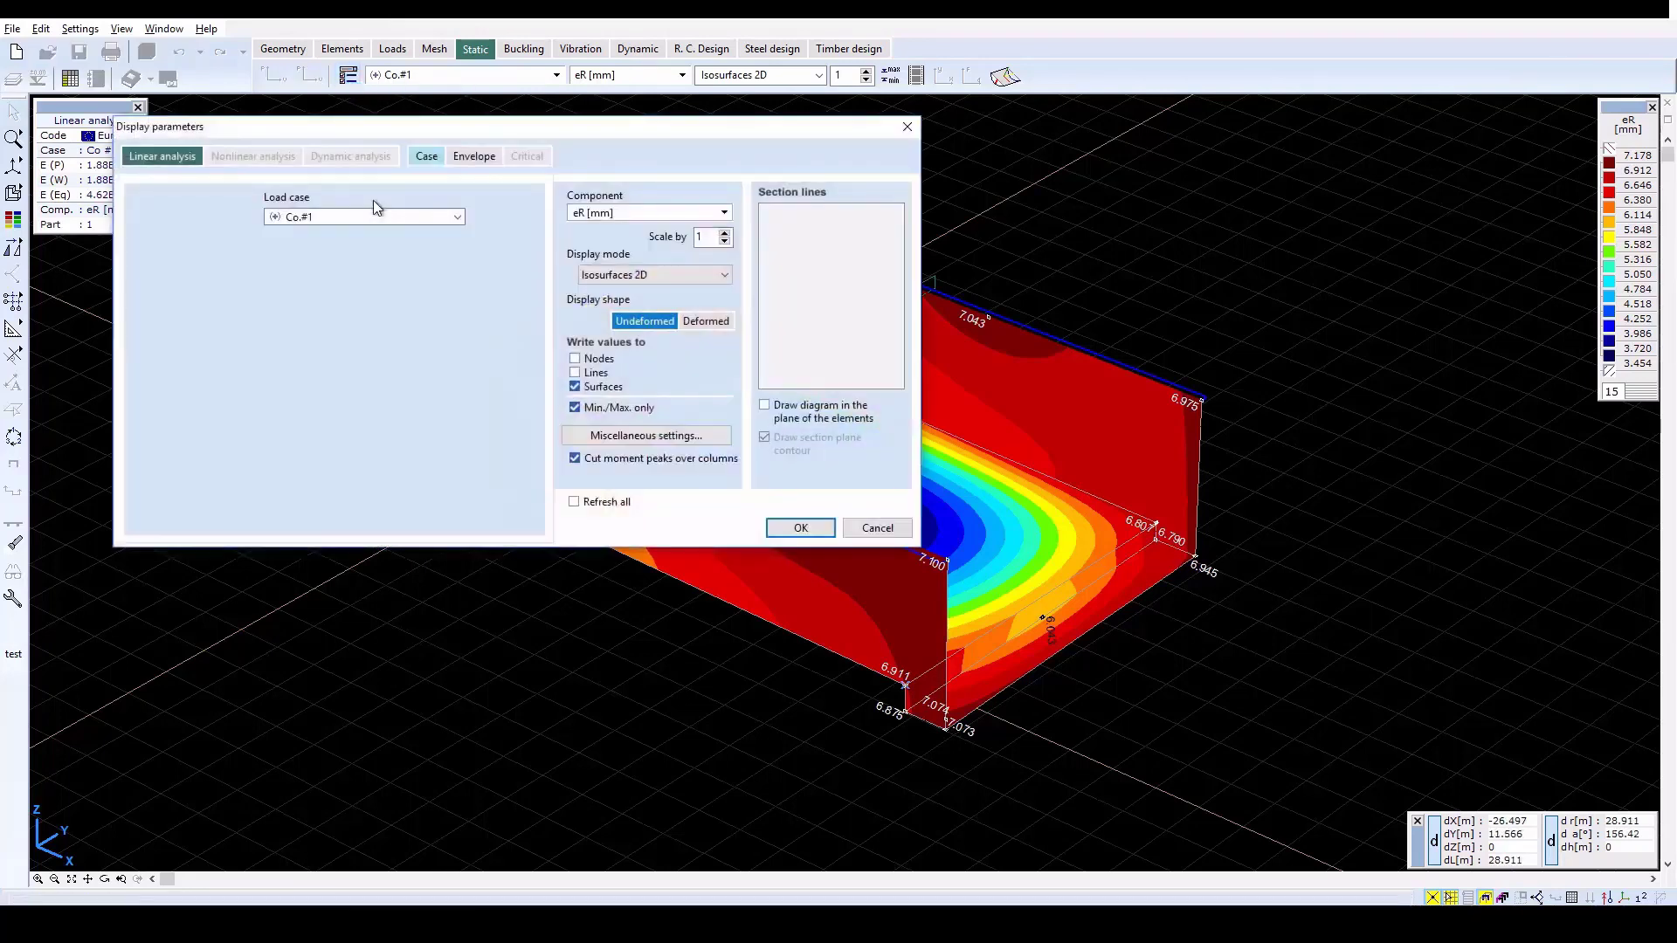
pyautogui.click(720, 322)
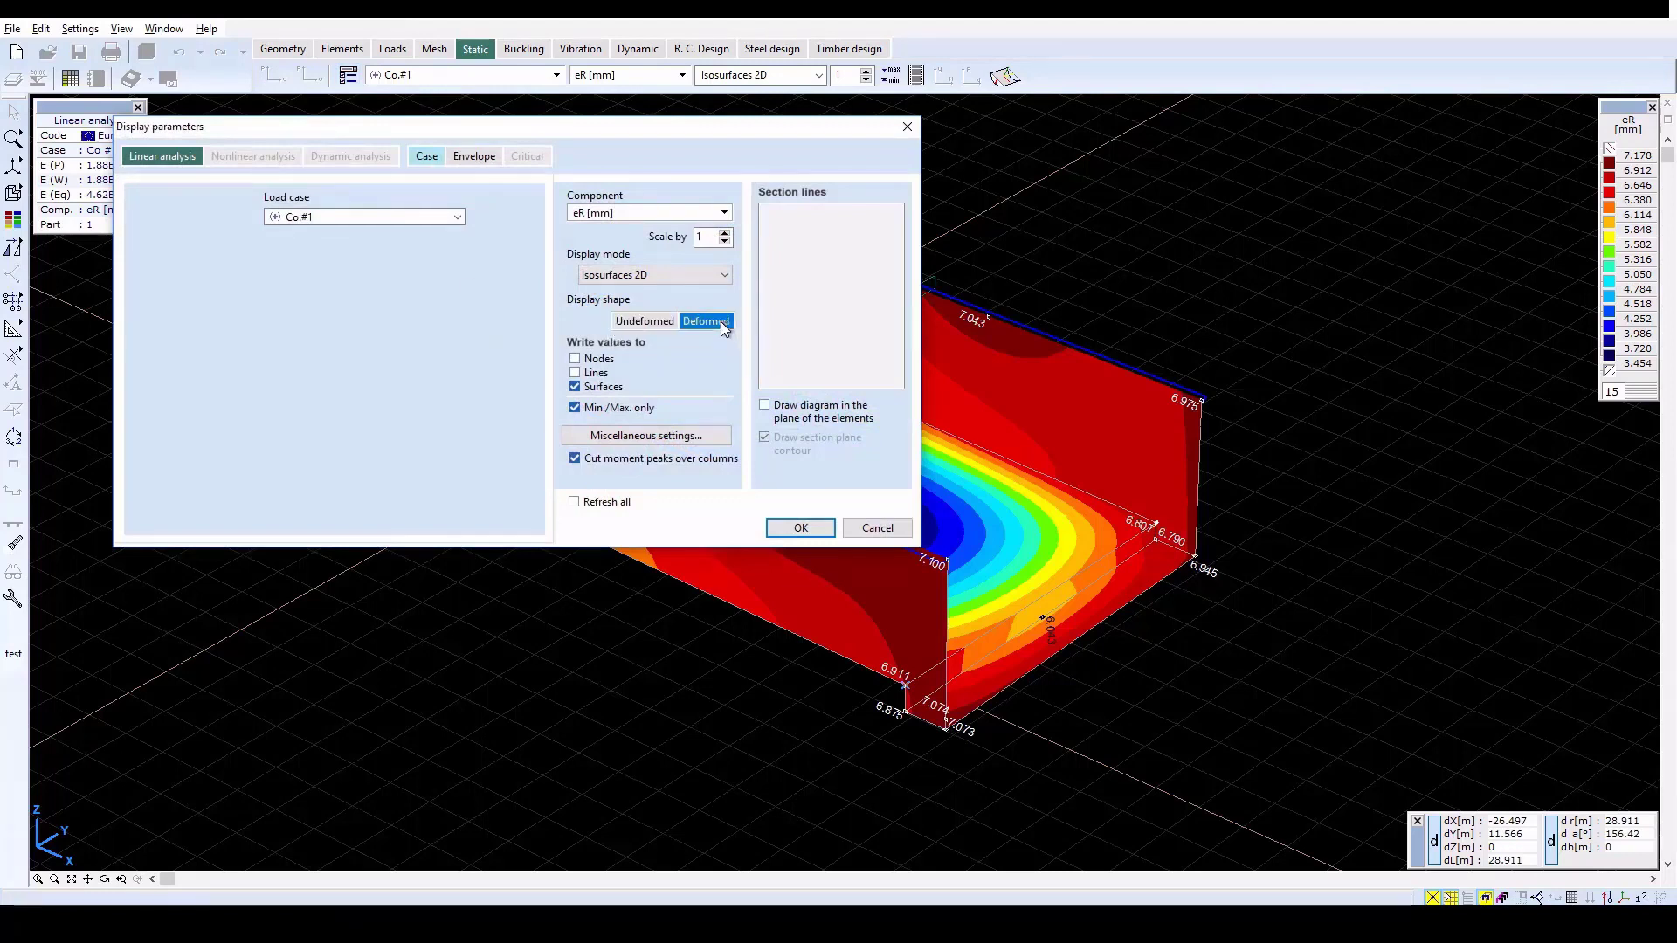
pyautogui.click(686, 276)
pyautogui.scroll(2, 677, 297)
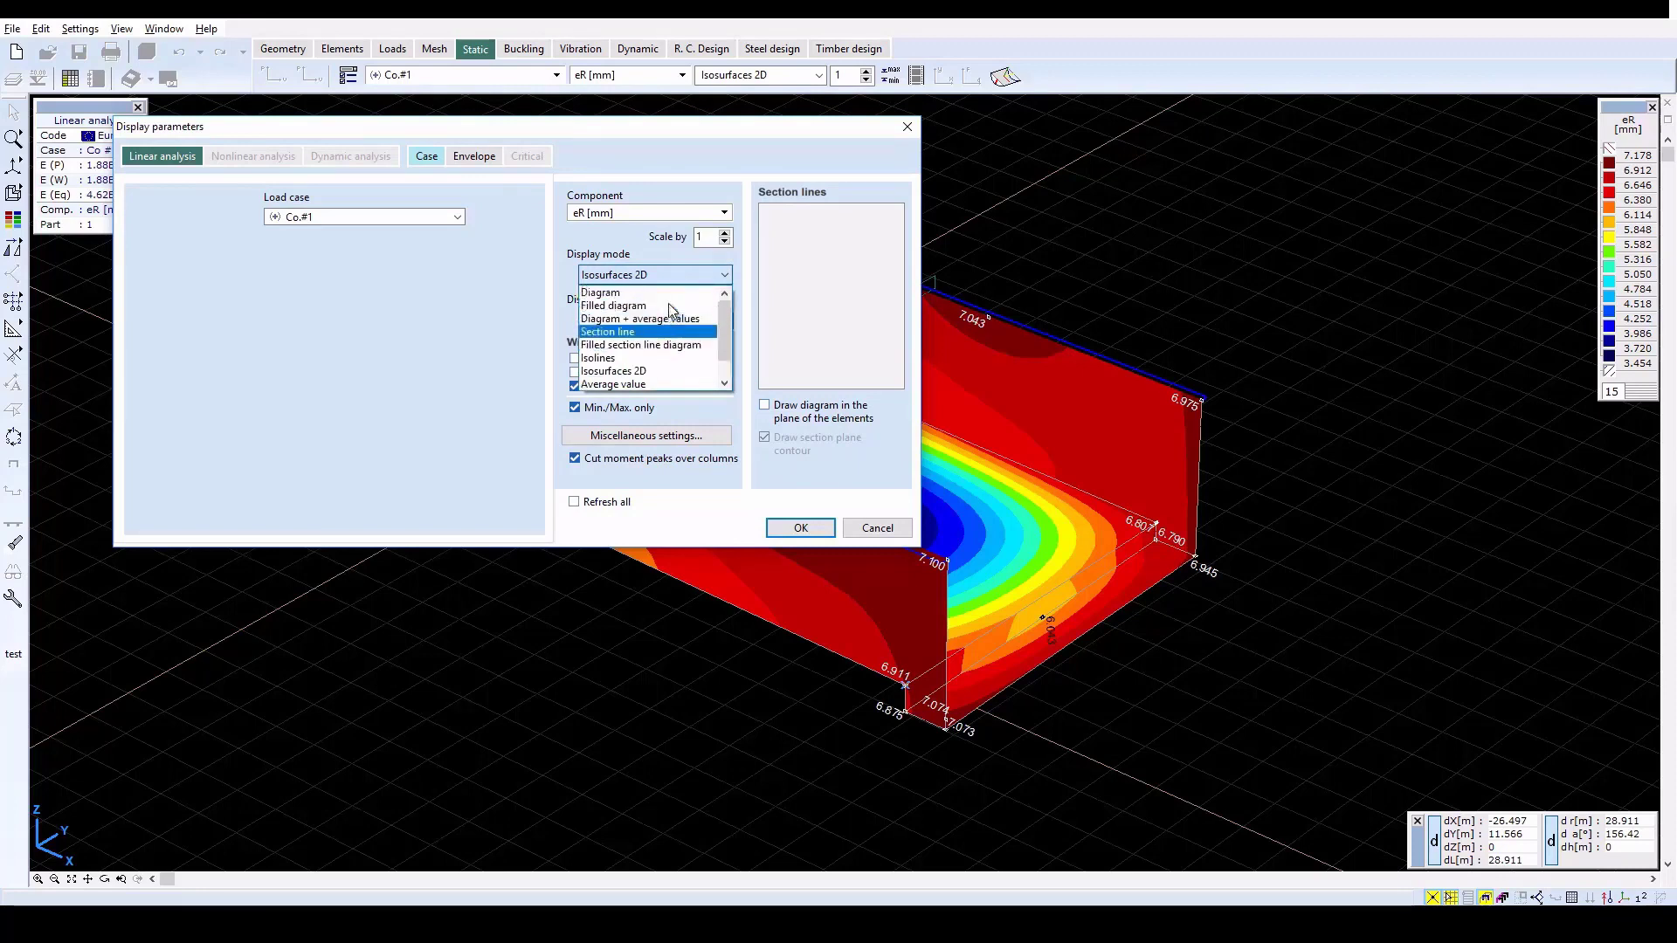
pyautogui.click(629, 294)
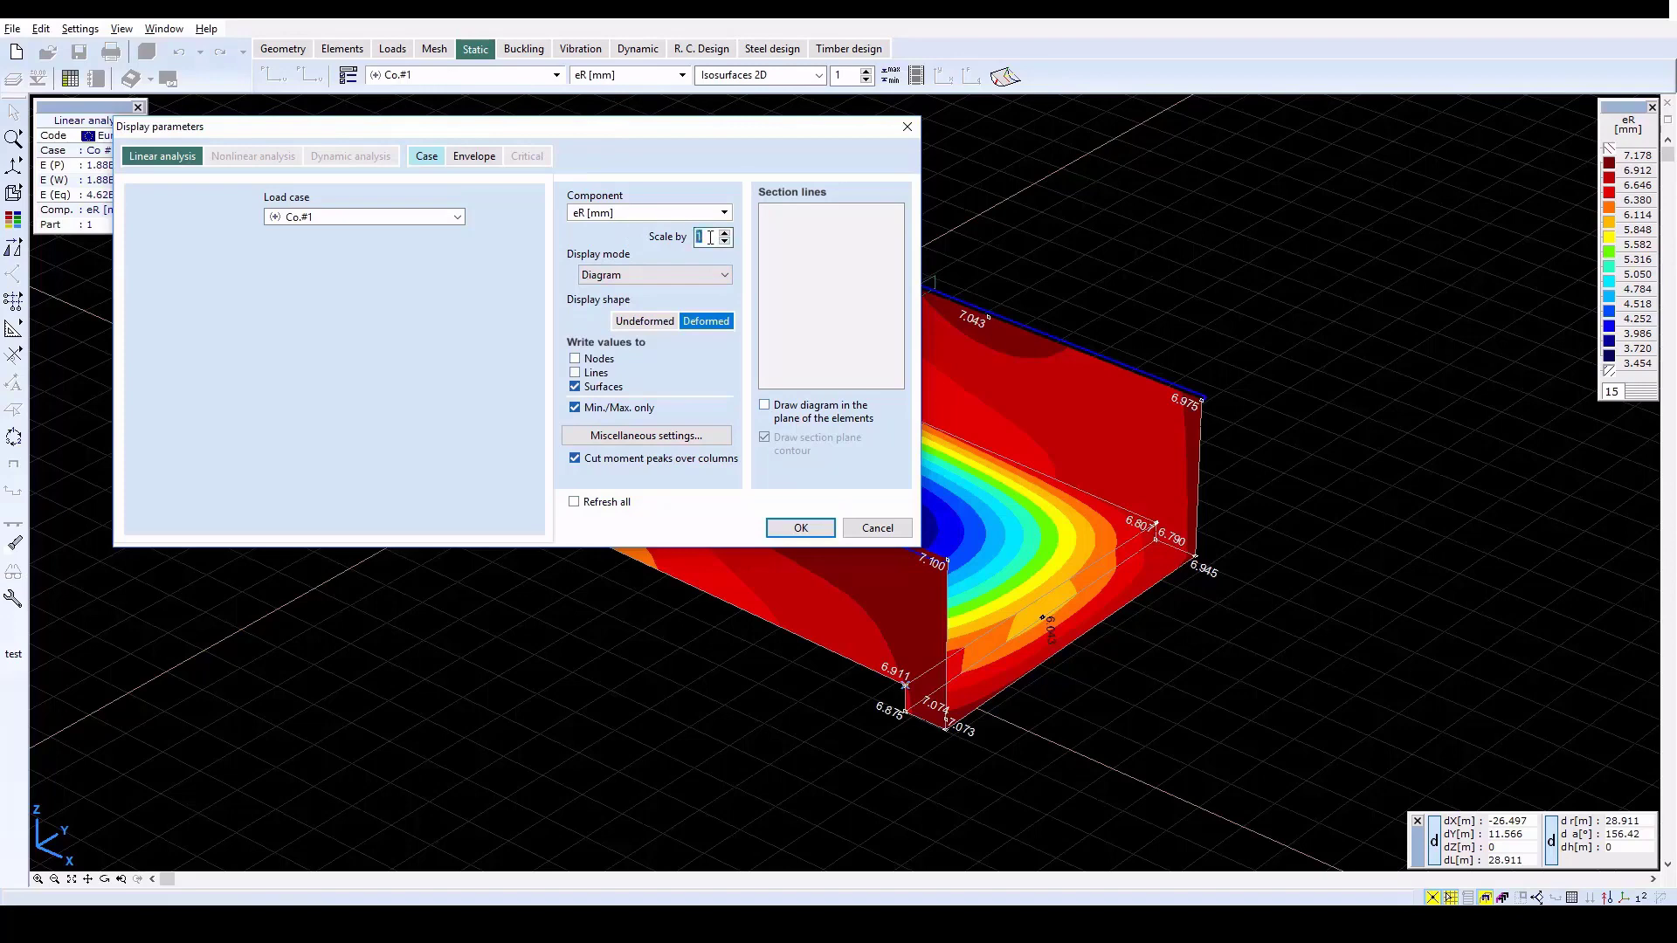
pyautogui.write('2')
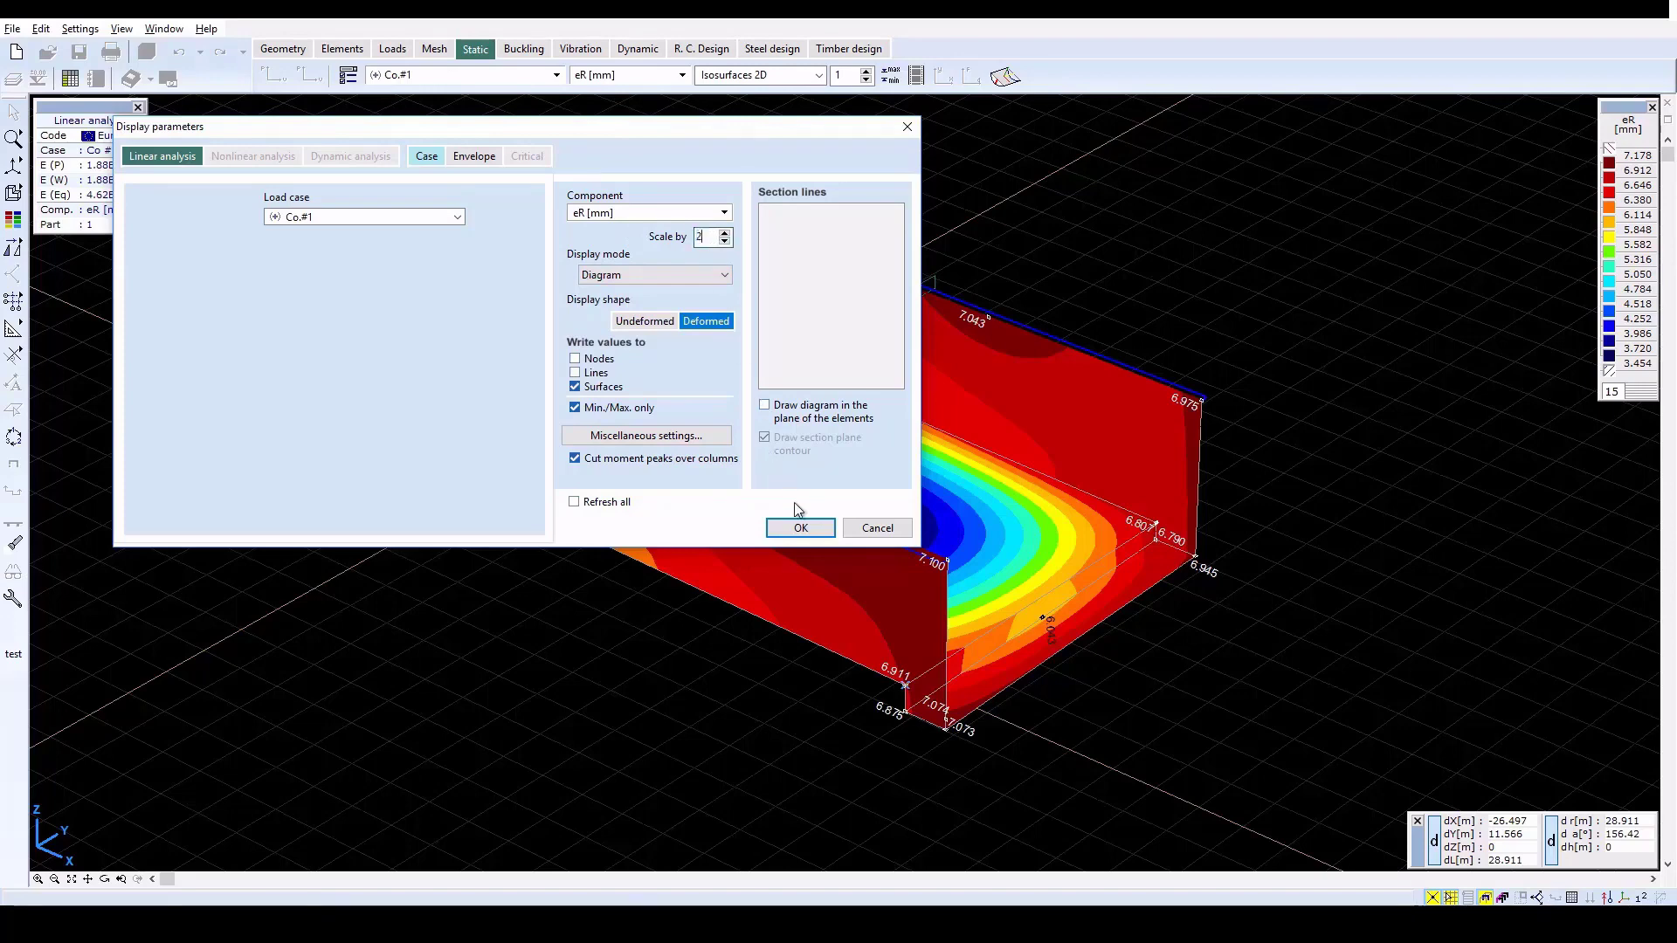
pyautogui.click(804, 524)
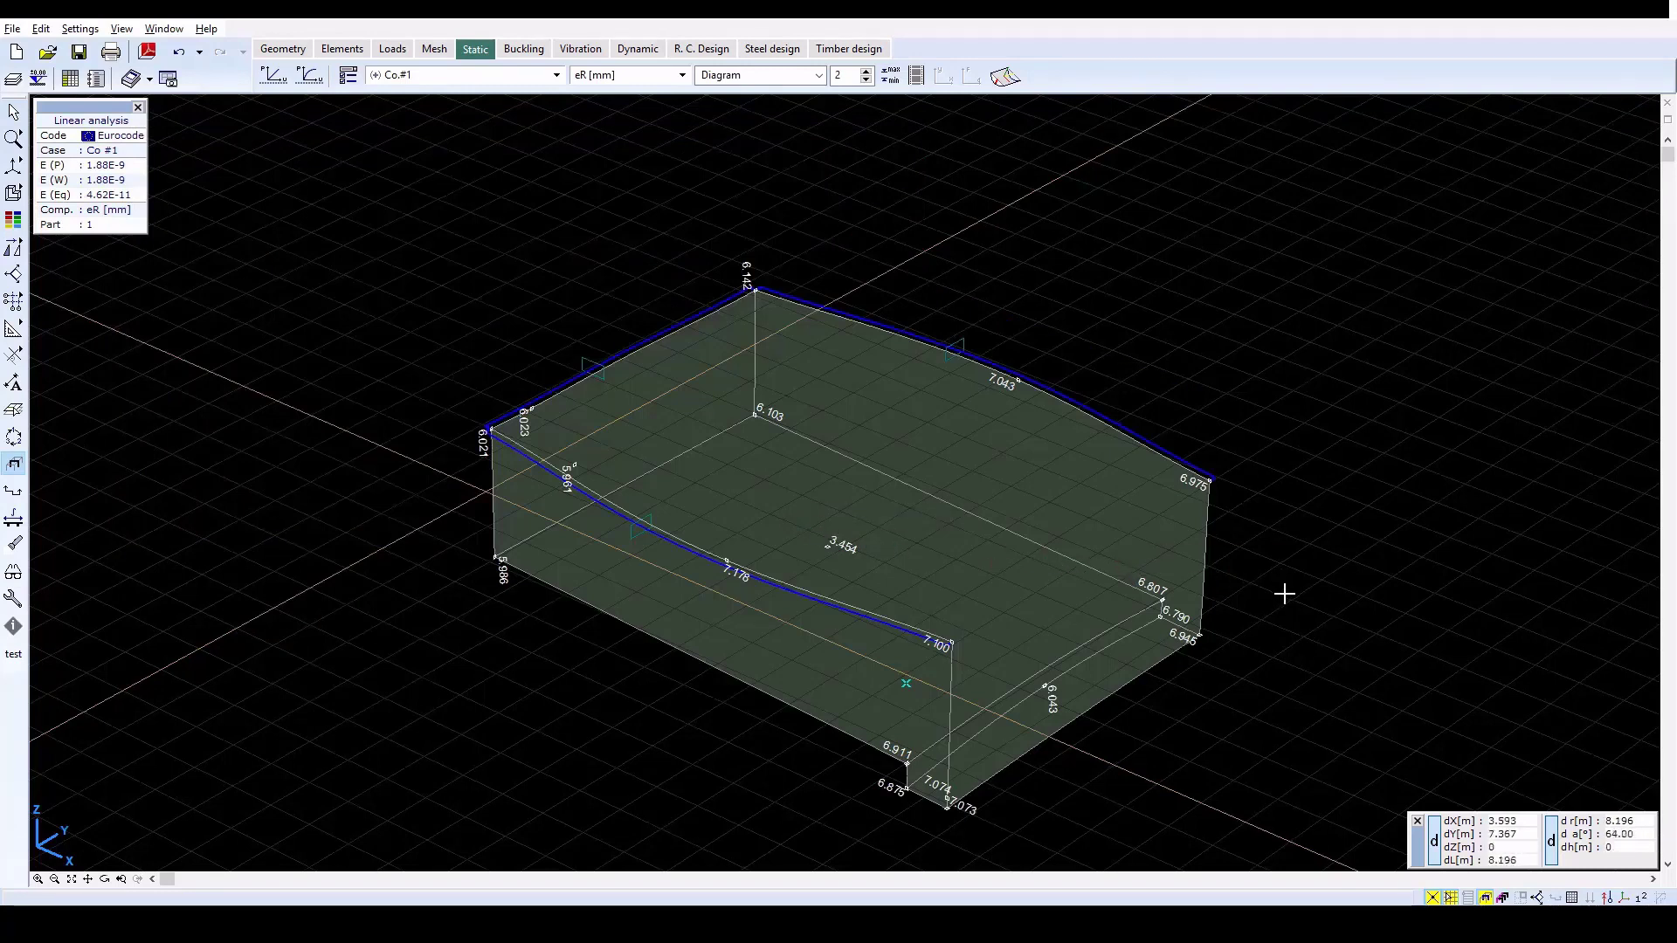
# Step: Show the finite element mesh on the deformed tank and switch the model to rendered display
pyautogui.click(1573, 897)
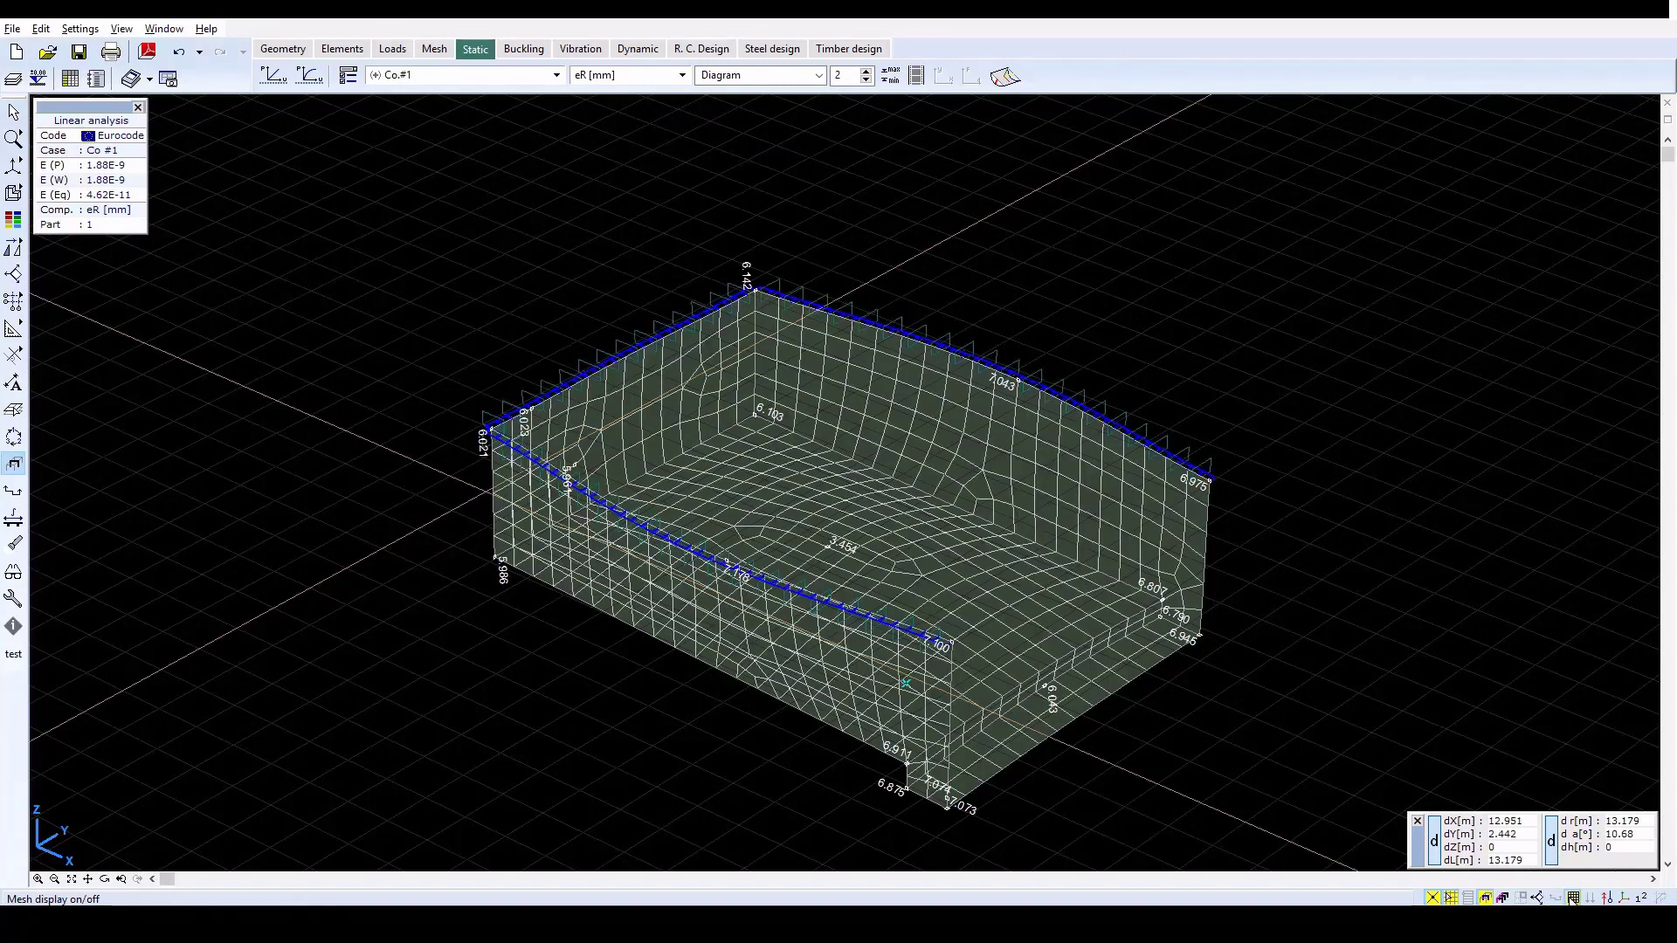
pyautogui.moveTo(13, 193)
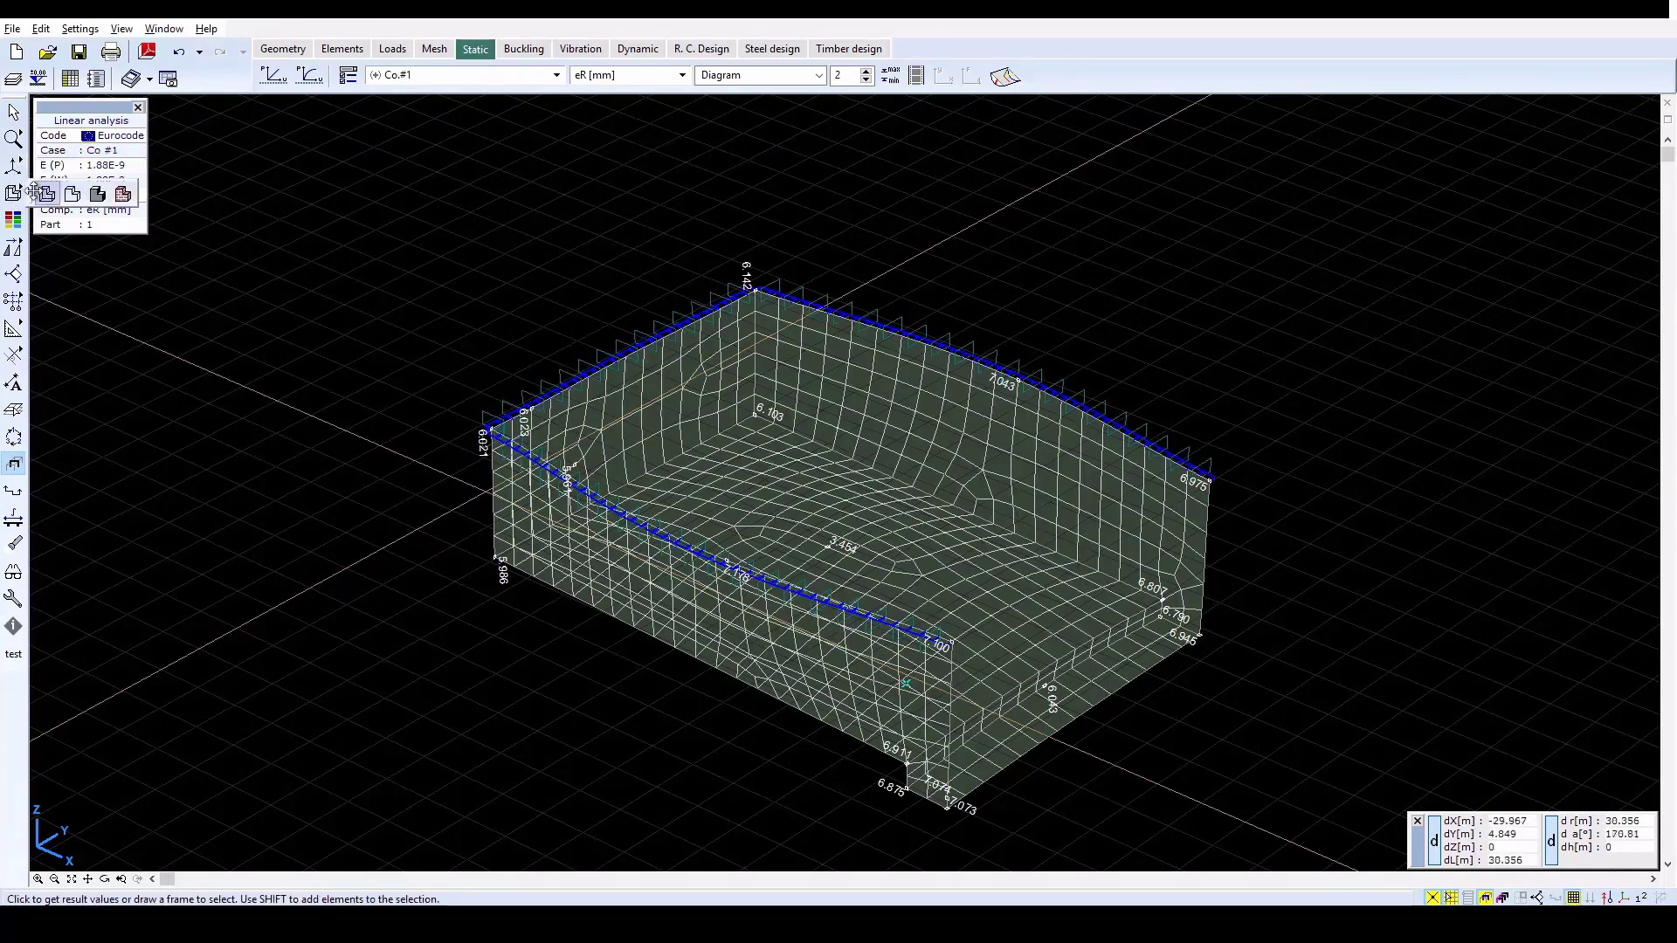
pyautogui.click(98, 194)
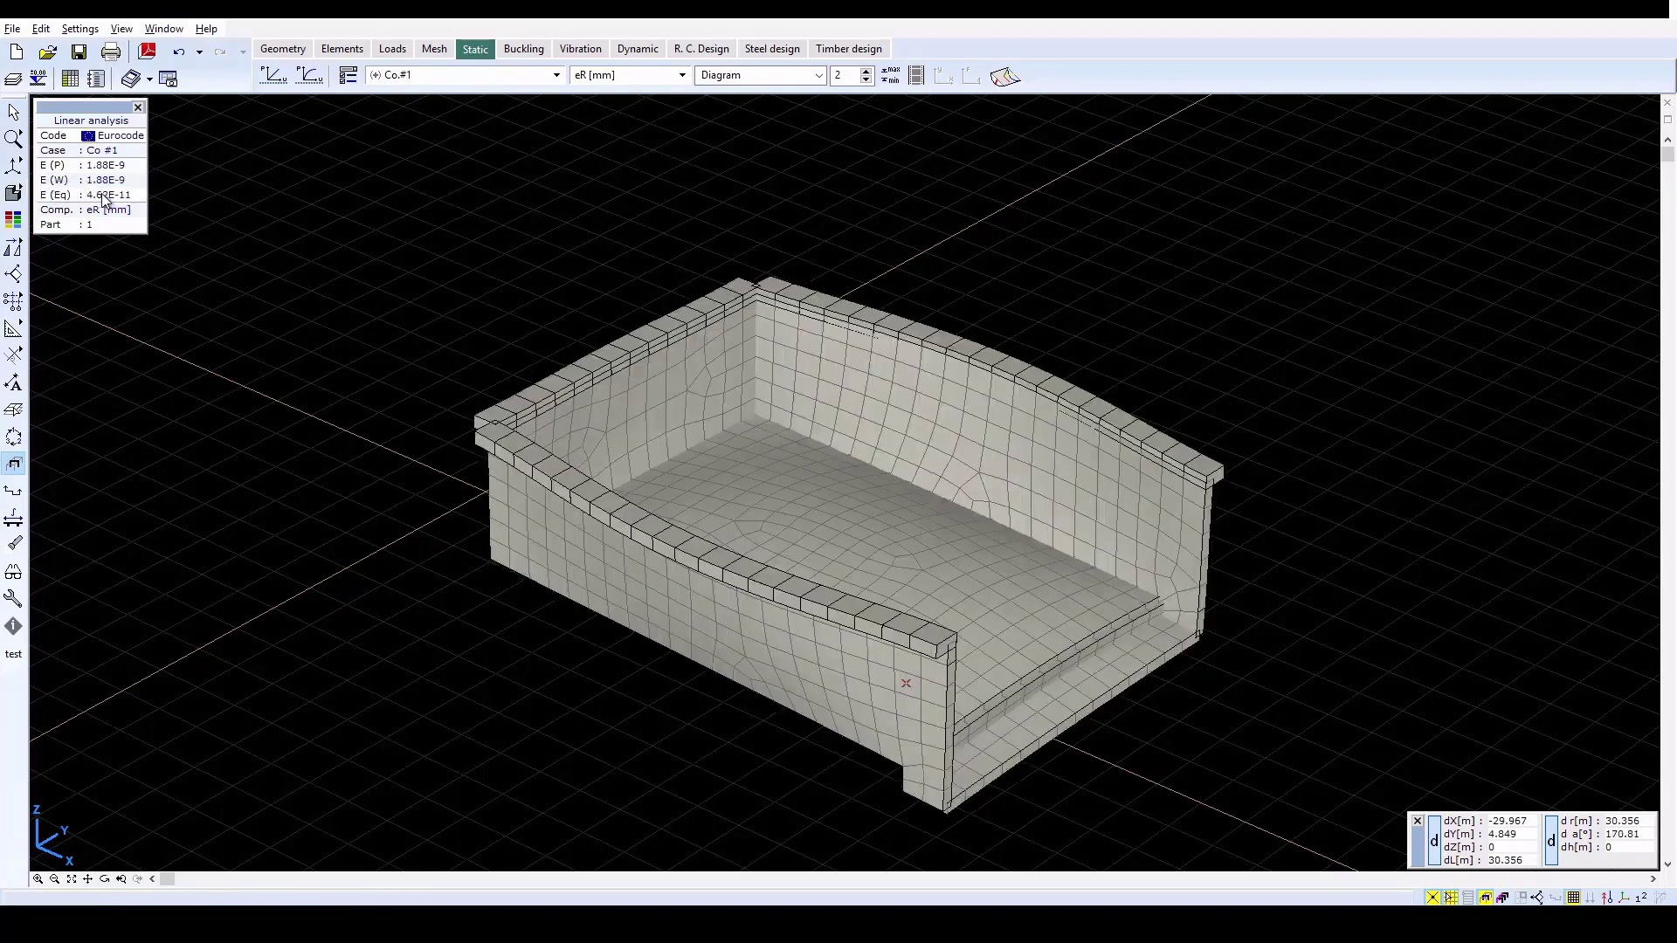
# Step: Examine the rendered deformed tank from its open end, and restore the previous view with wireframe display
pyautogui.click(104, 876)
pyautogui.moveTo(994, 661); pyautogui.dragTo(260, 574)
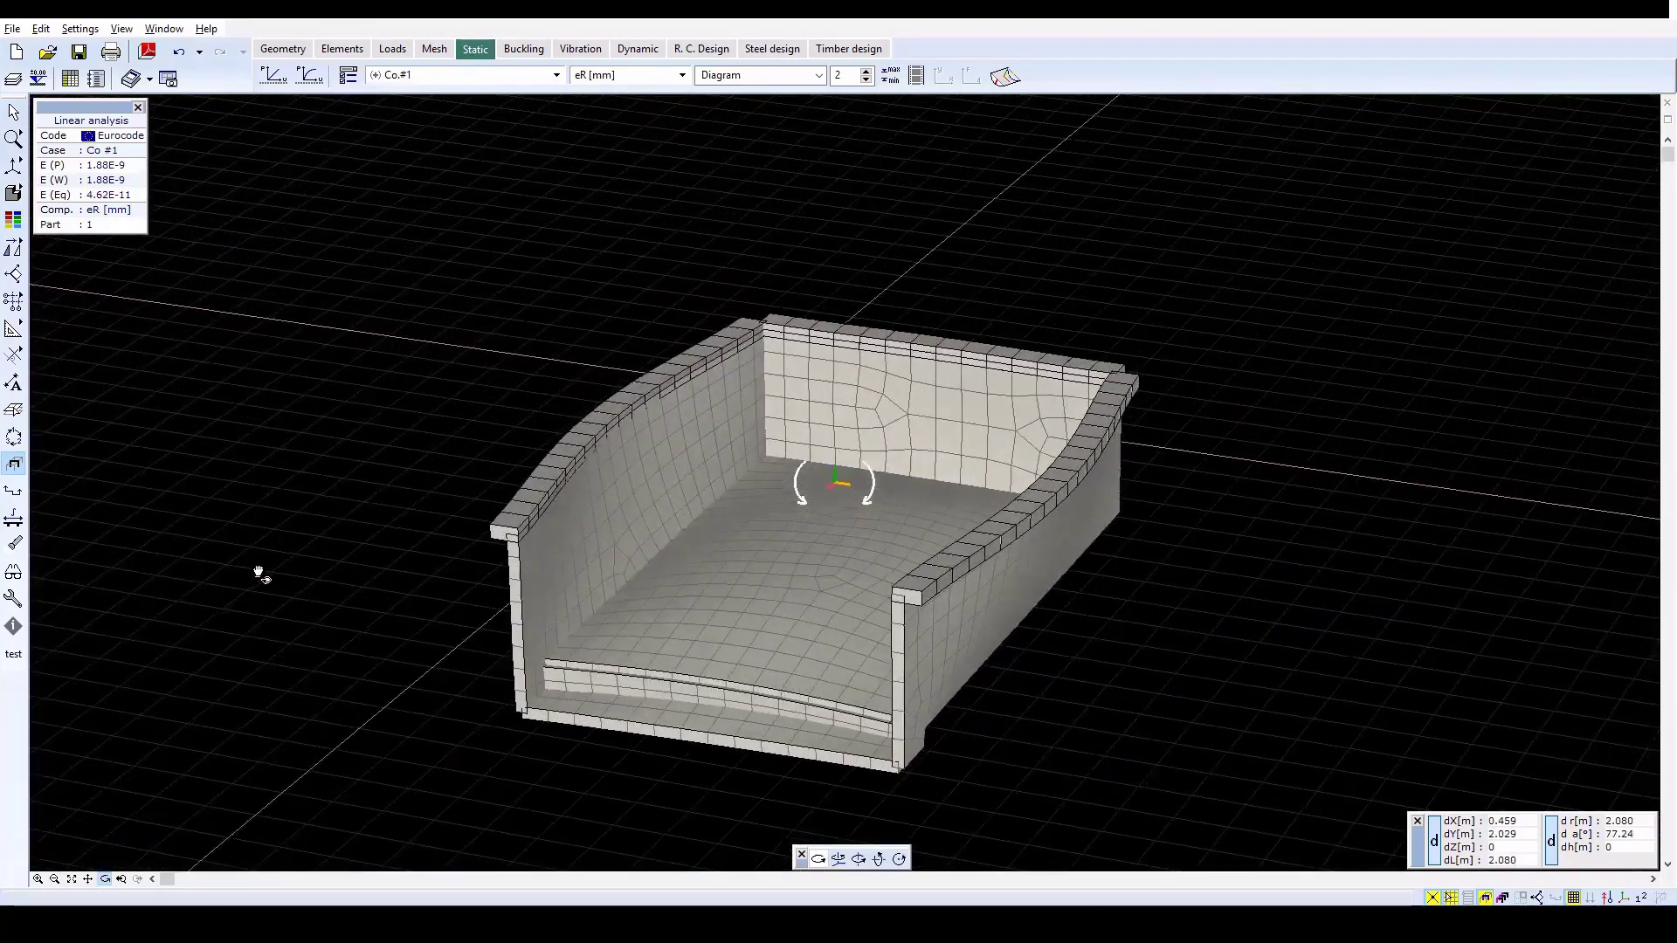
pyautogui.moveTo(941, 738); pyautogui.dragTo(768, 763)
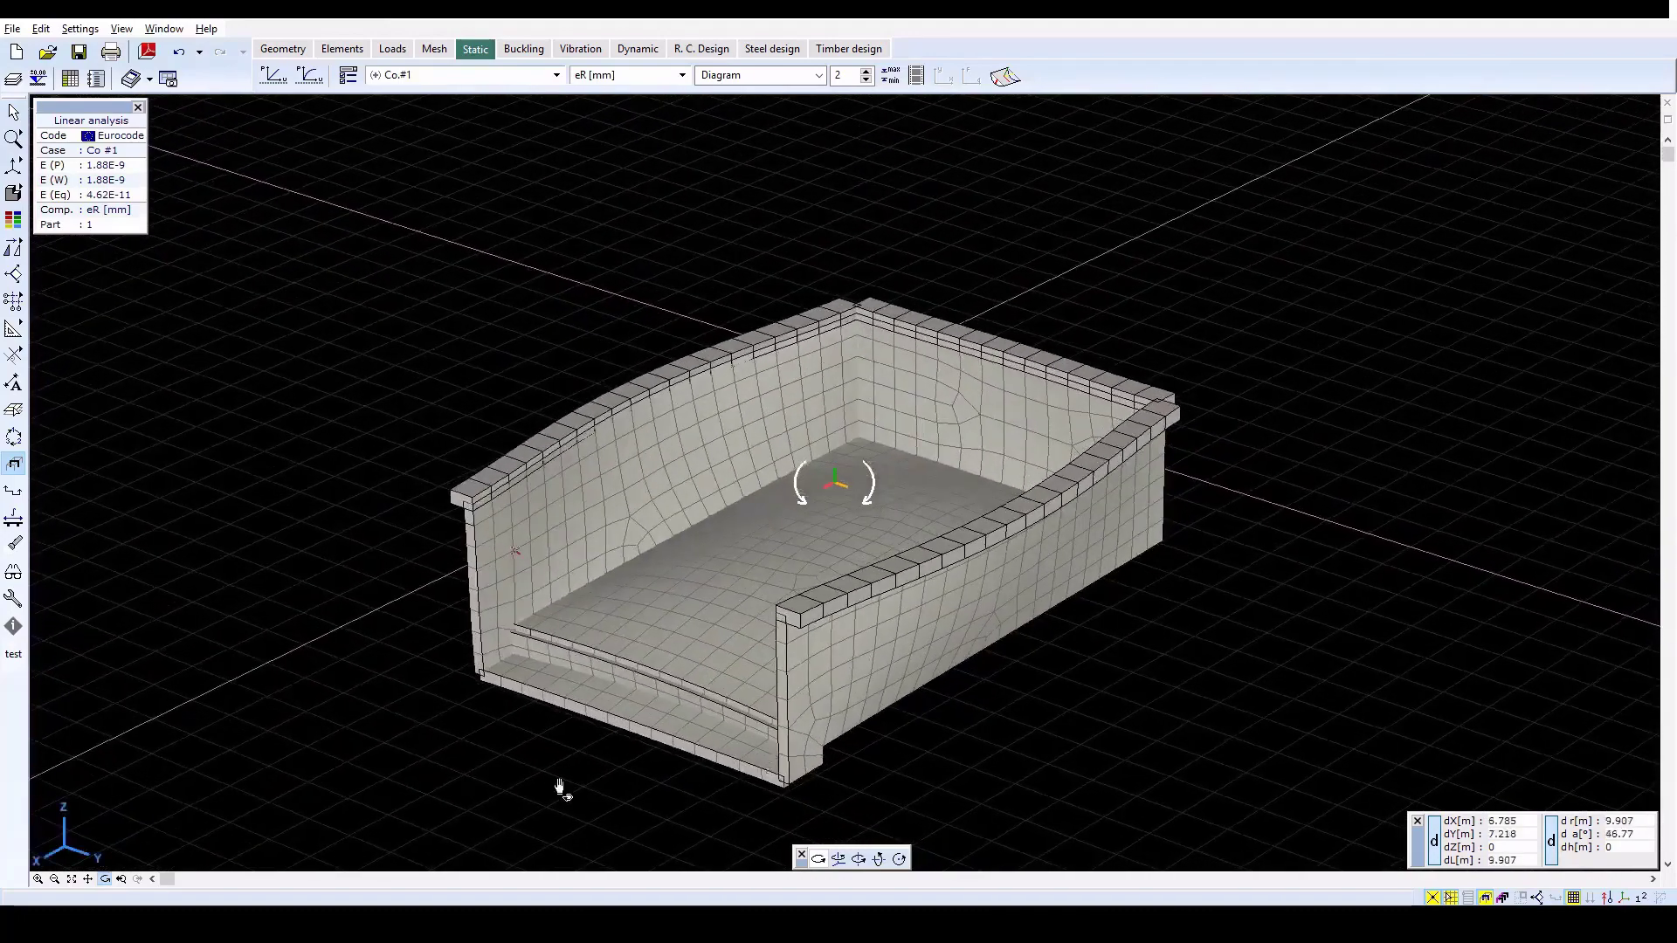
pyautogui.click(120, 879)
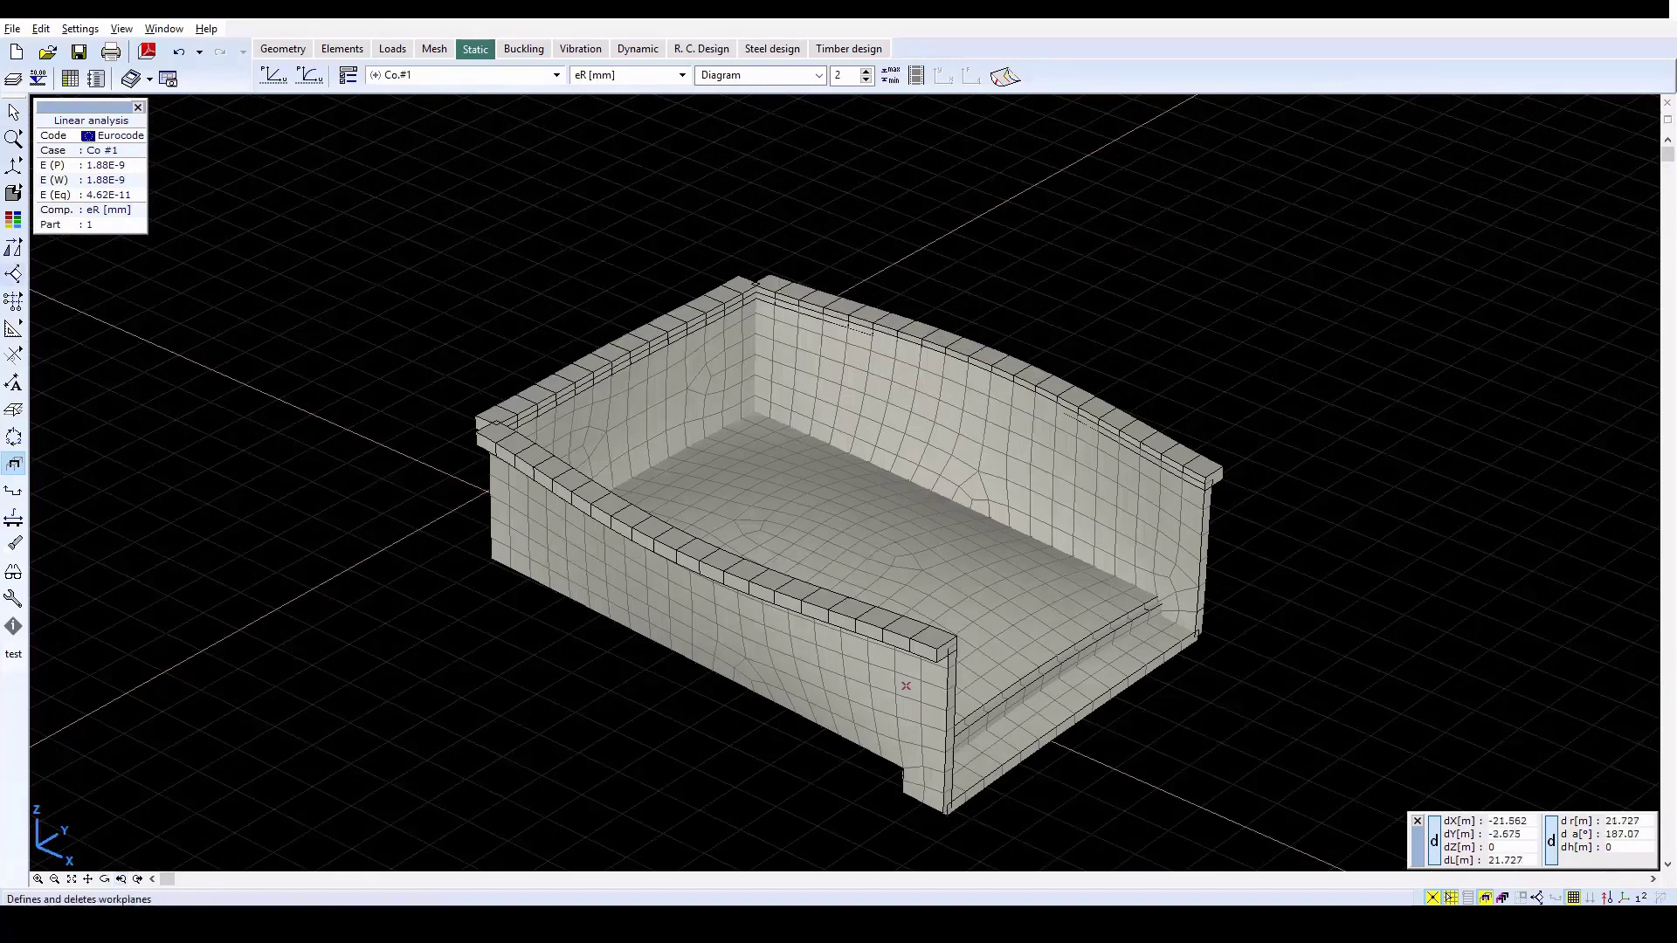
pyautogui.click(47, 194)
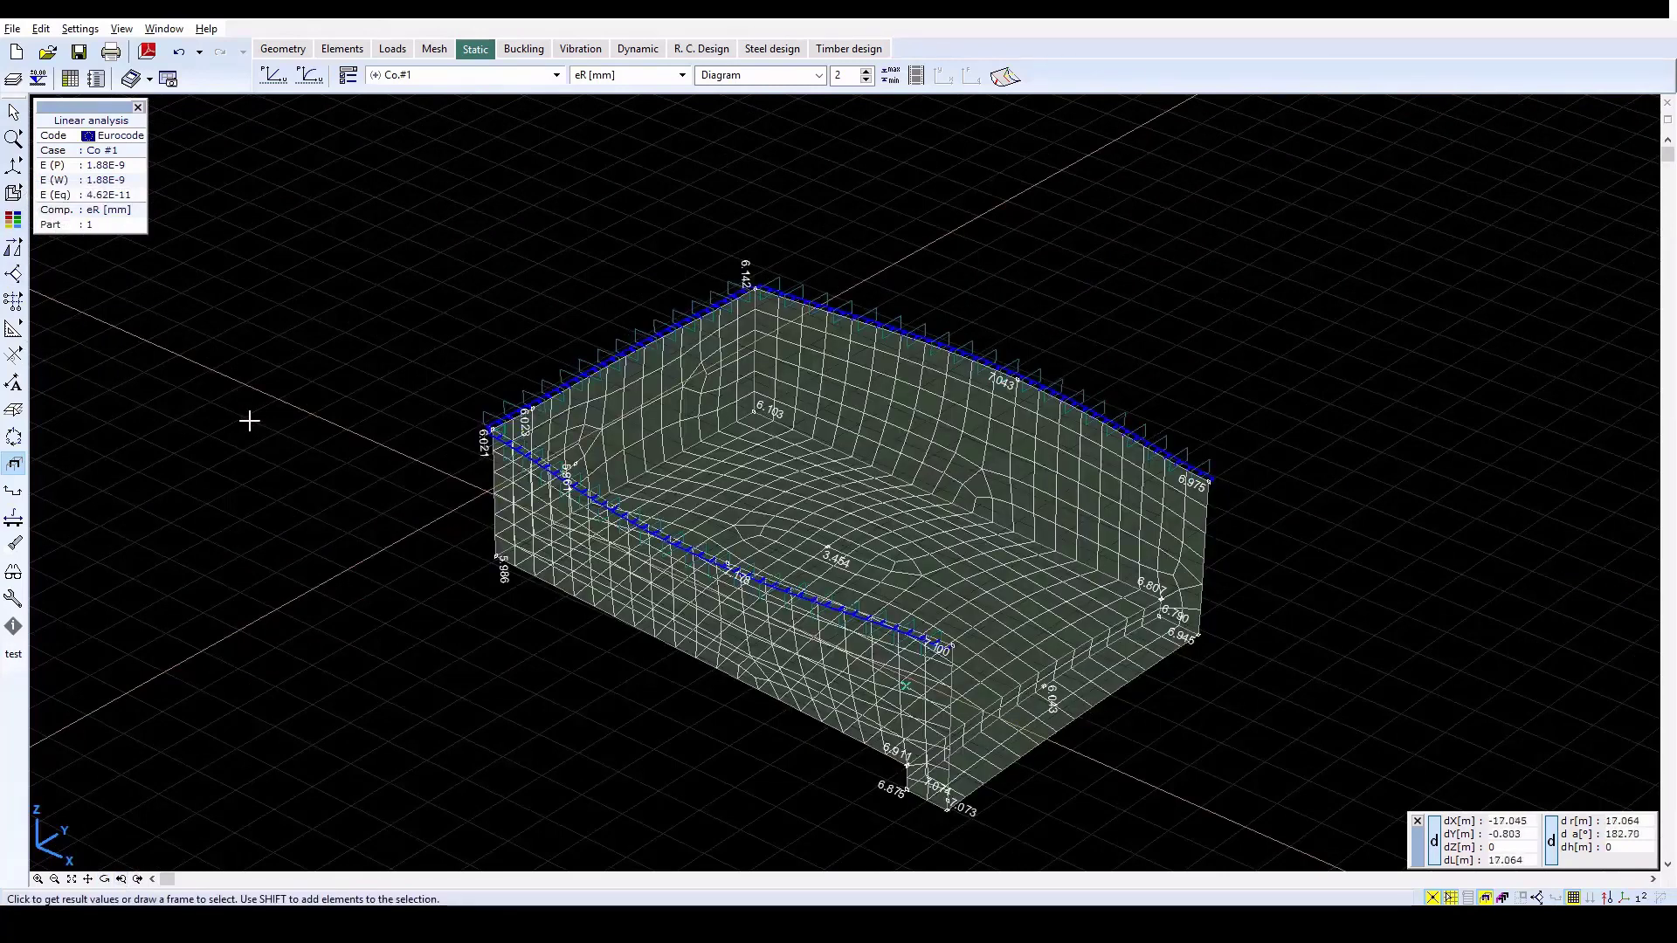
# Step: Display the eR results as Isosurfaces 2D on the undeformed shape with scale 1, and hide the mesh
pyautogui.click(347, 75)
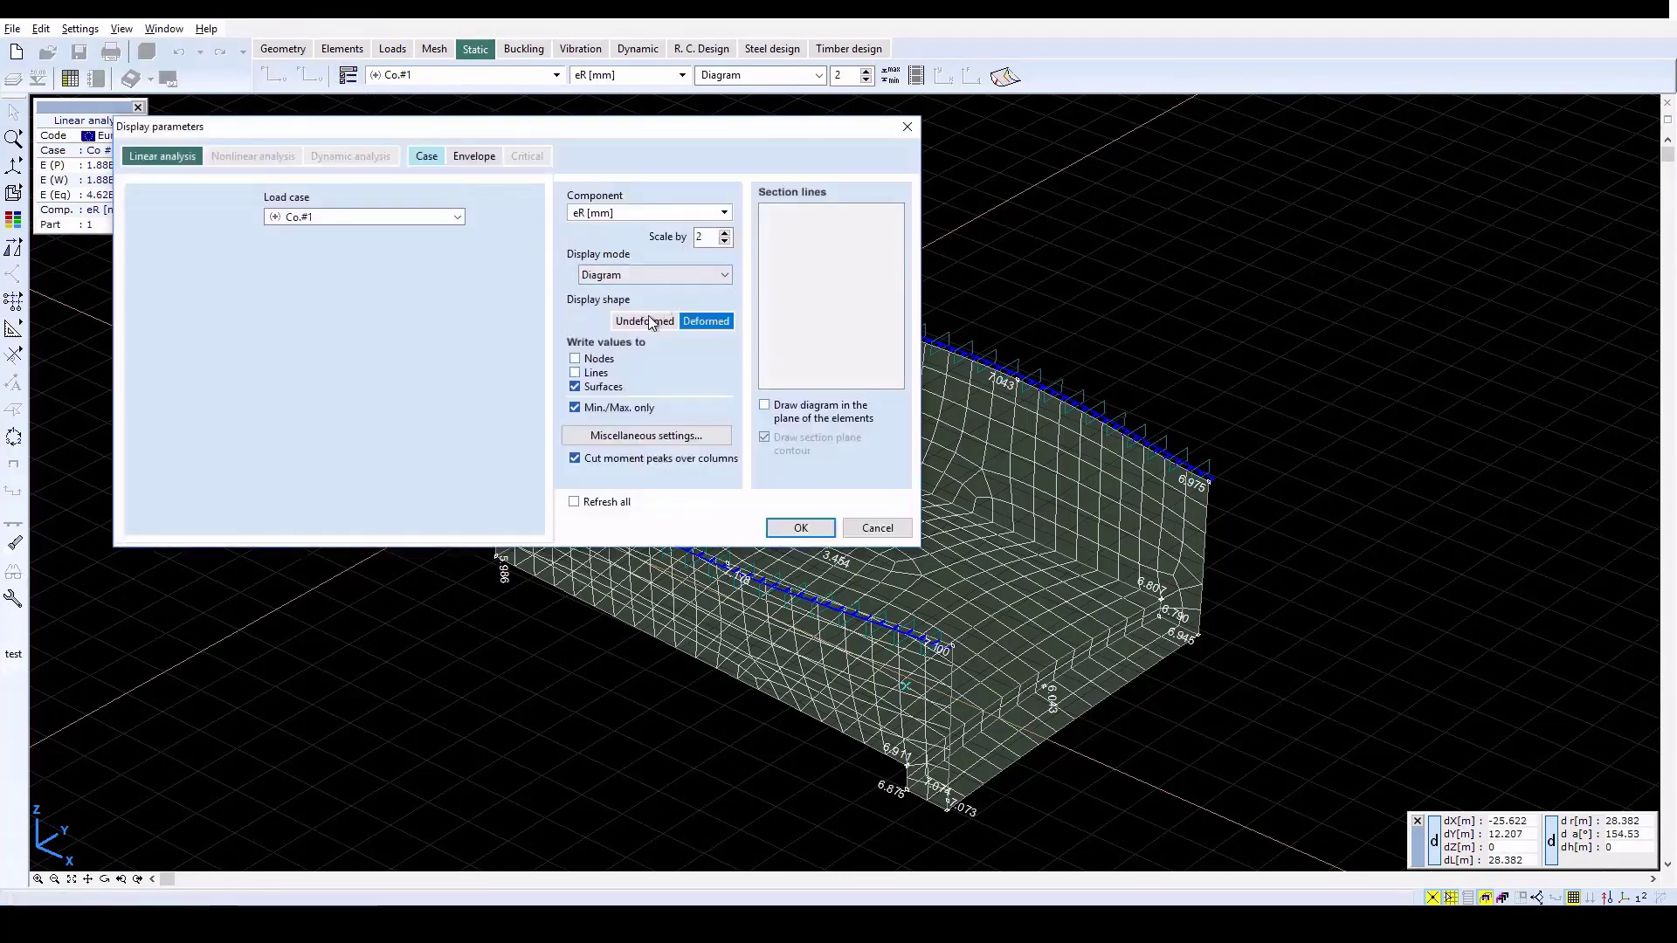
pyautogui.click(650, 322)
pyautogui.click(703, 274)
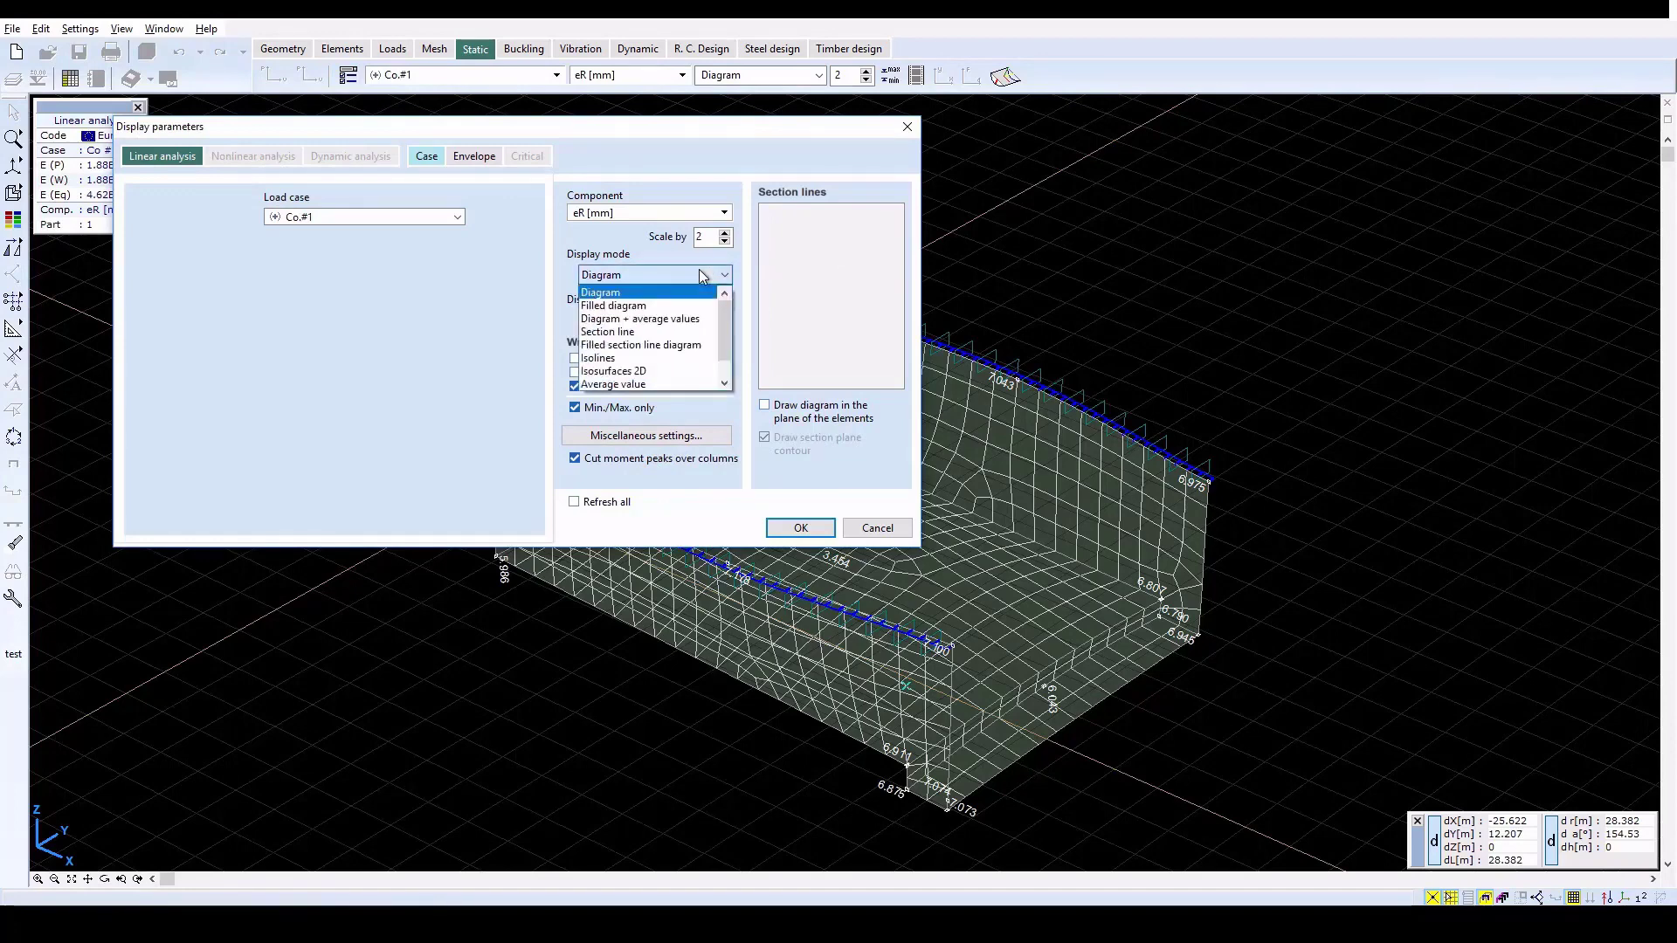
pyautogui.click(643, 373)
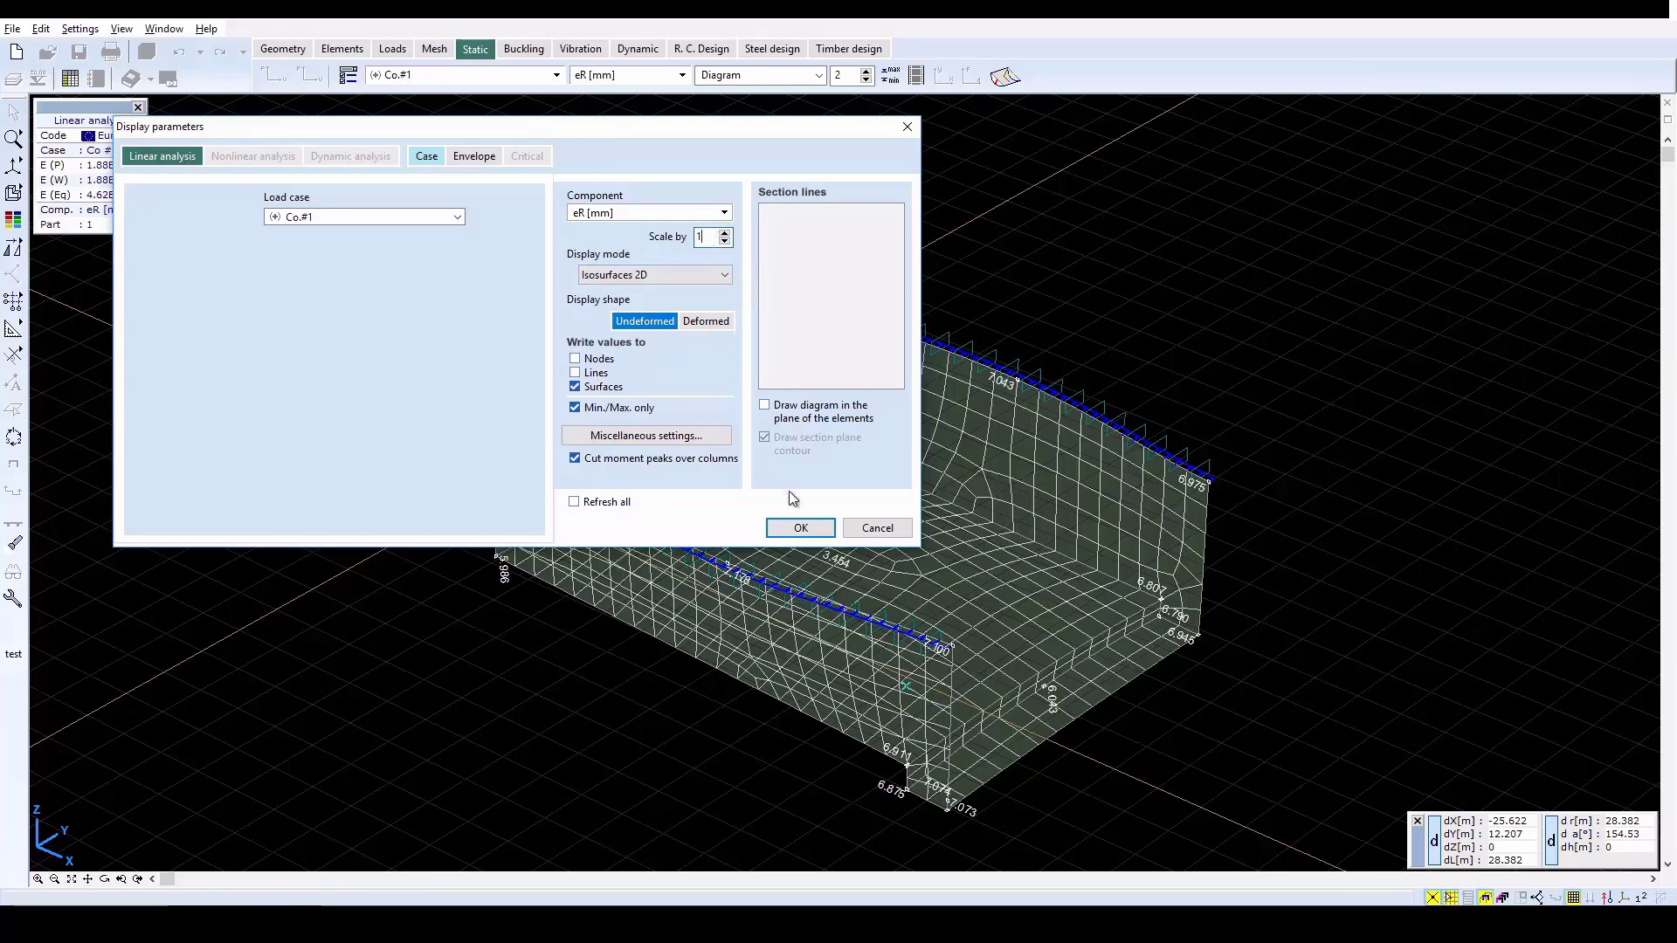
pyautogui.click(800, 528)
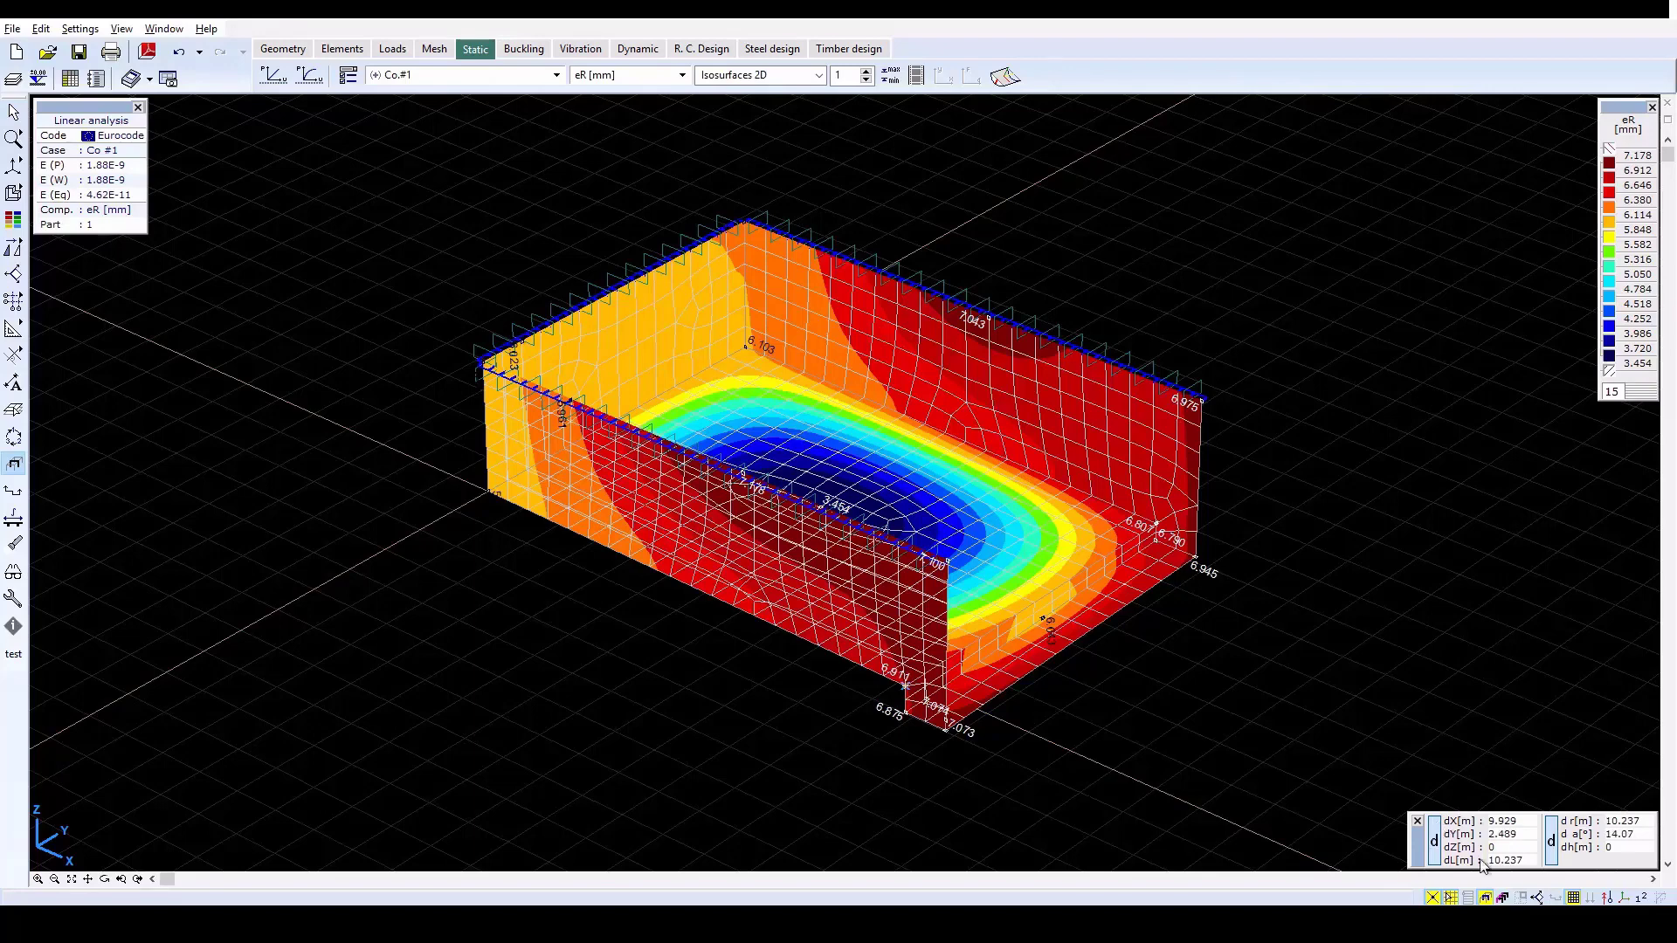
pyautogui.click(1572, 897)
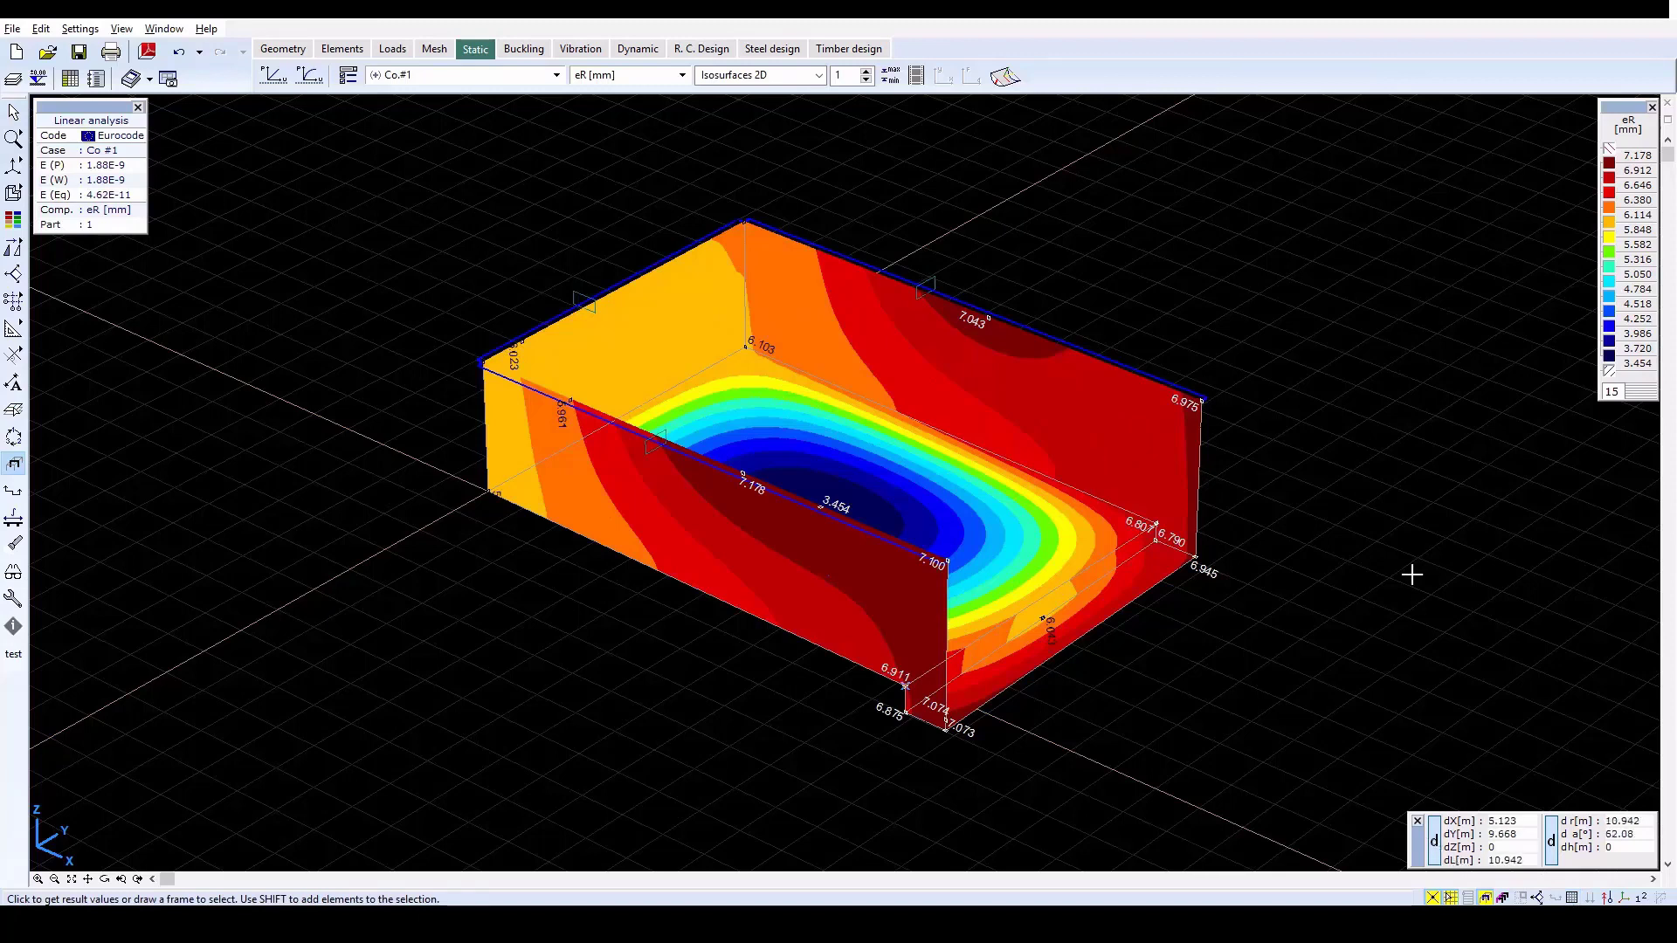
# Step: Display the mxD+ surface design moment and try the colour legend with 23 levels before restoring 15 levels
pyautogui.click(821, 76)
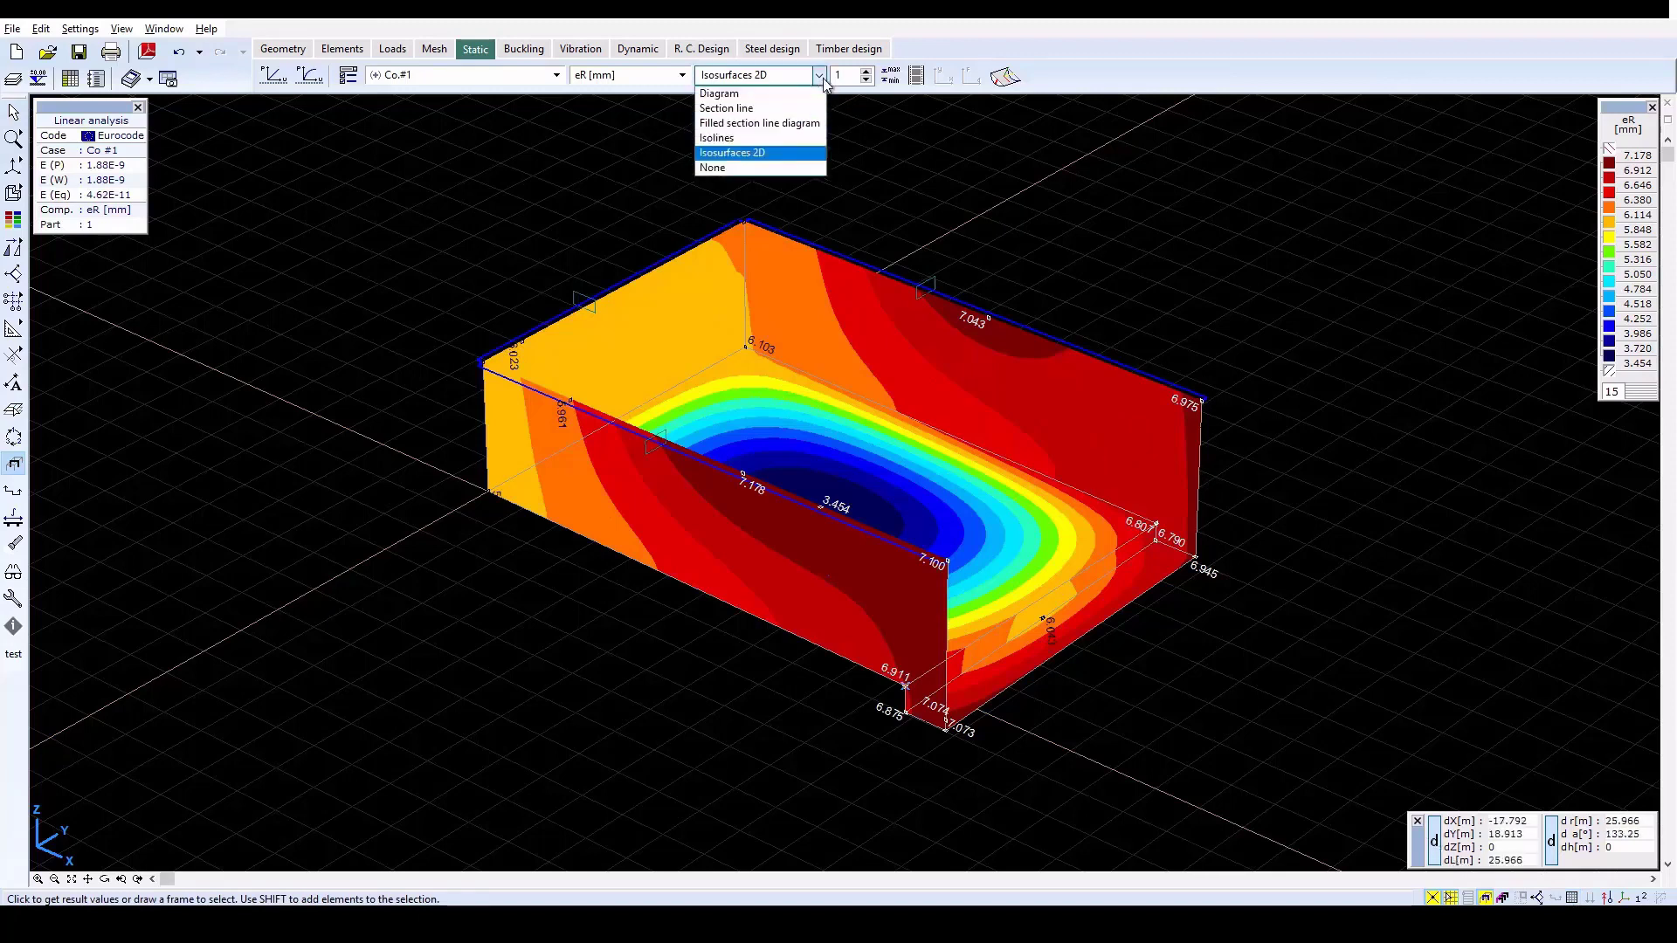
pyautogui.click(685, 77)
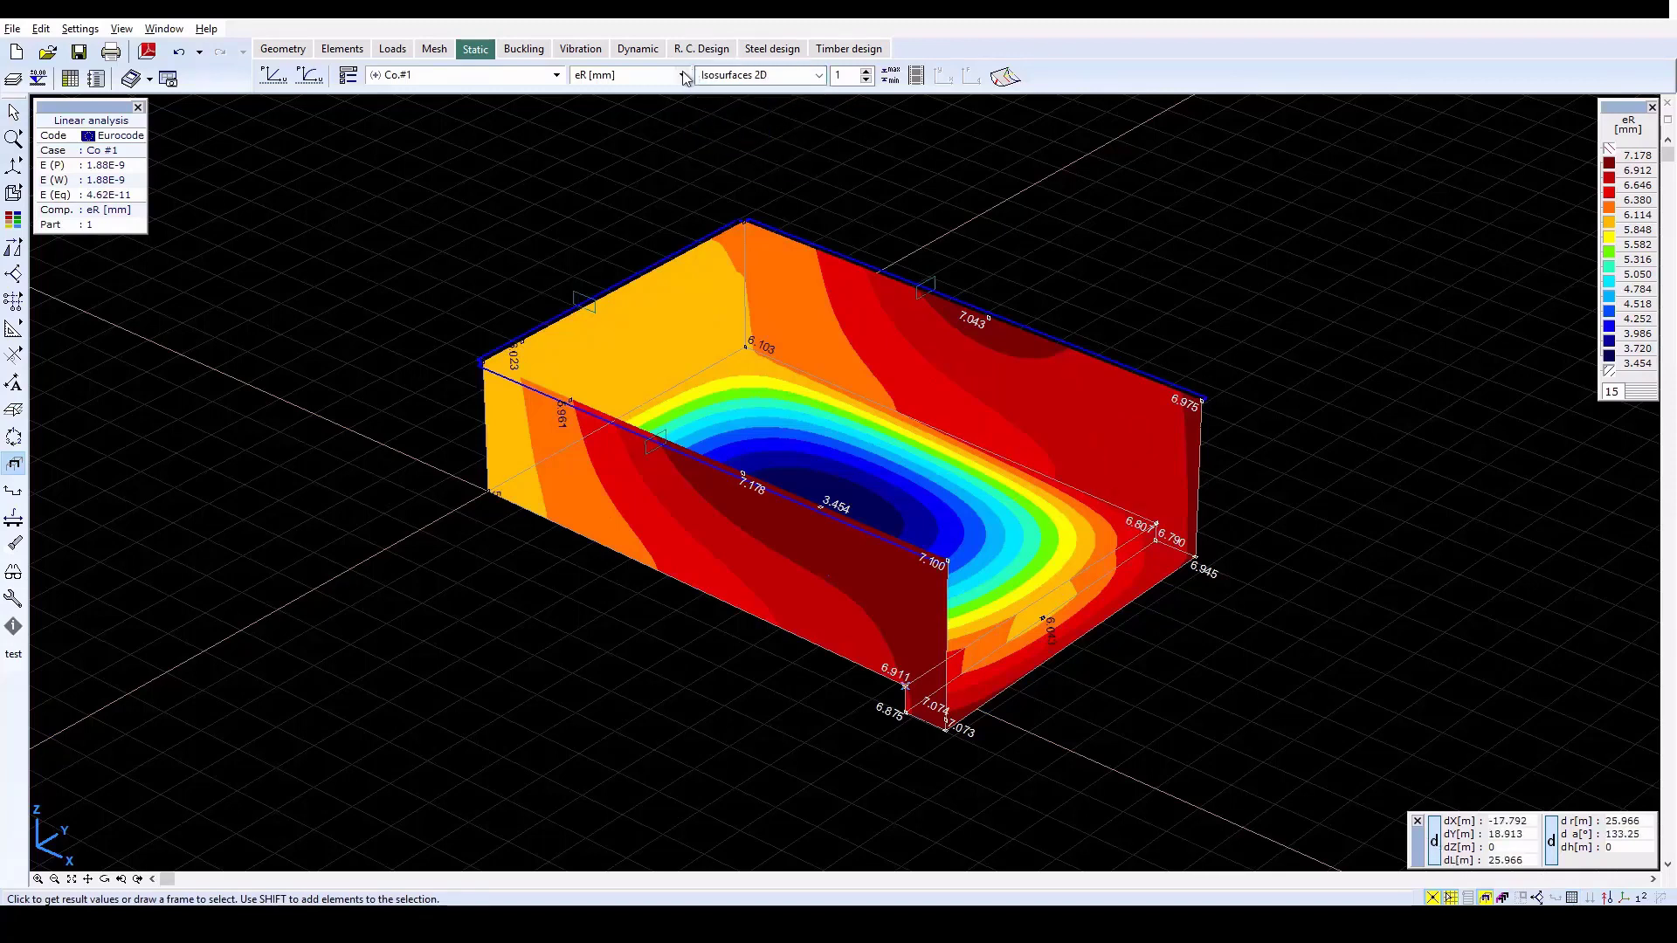
pyautogui.click(685, 77)
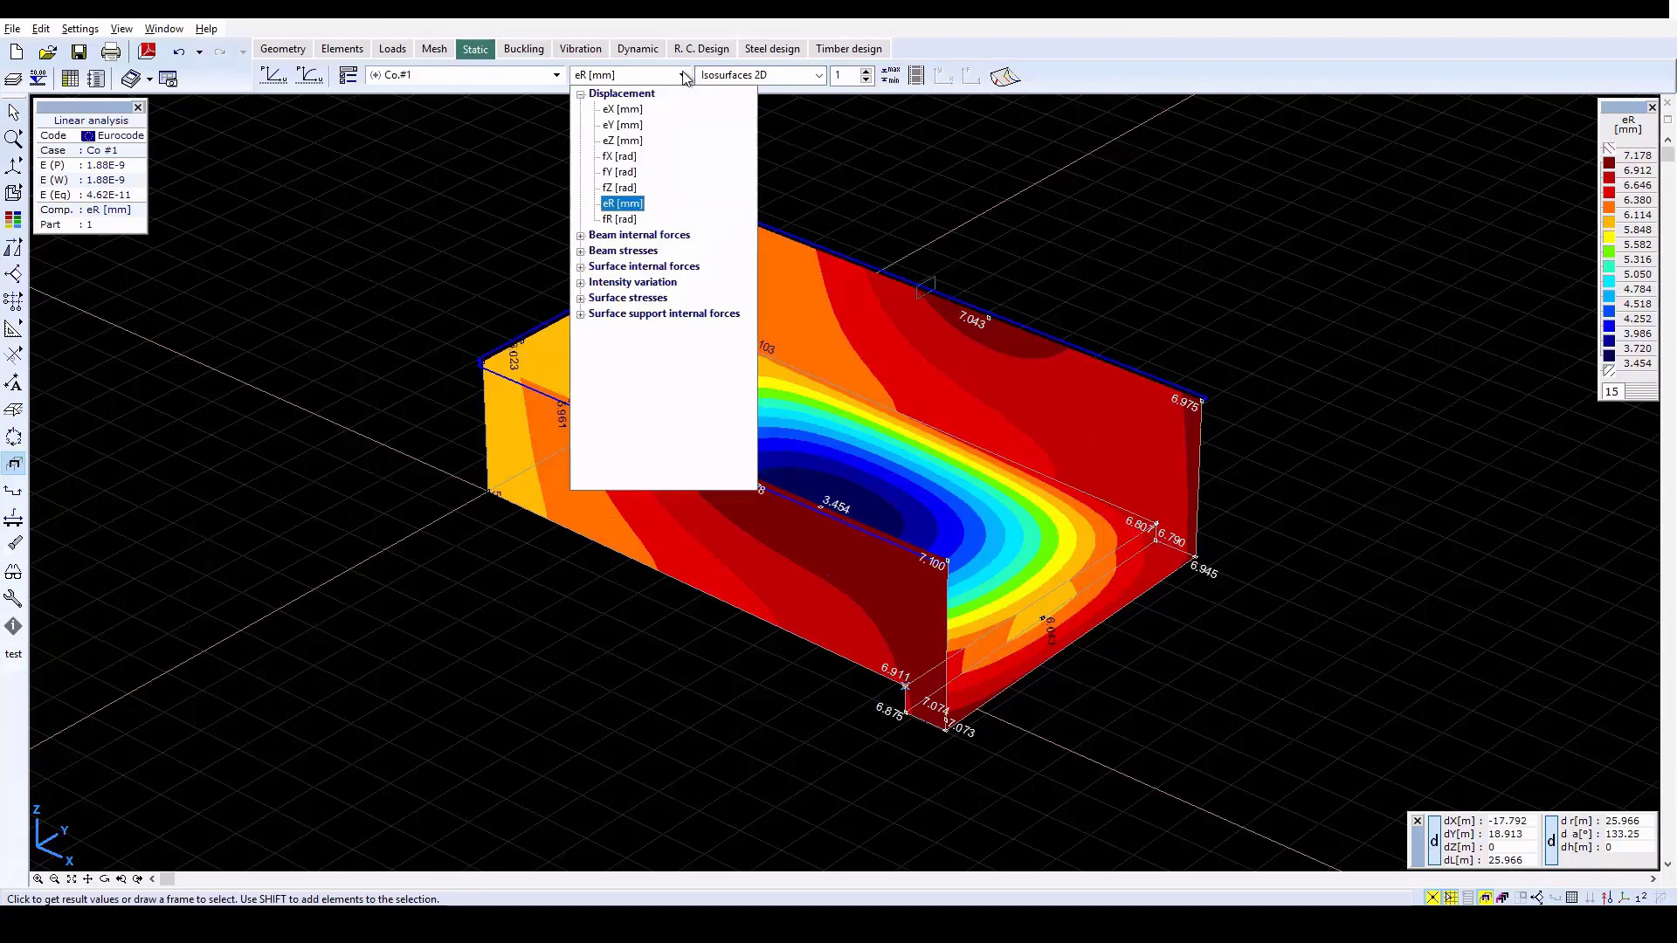
pyautogui.doubleClick(637, 265)
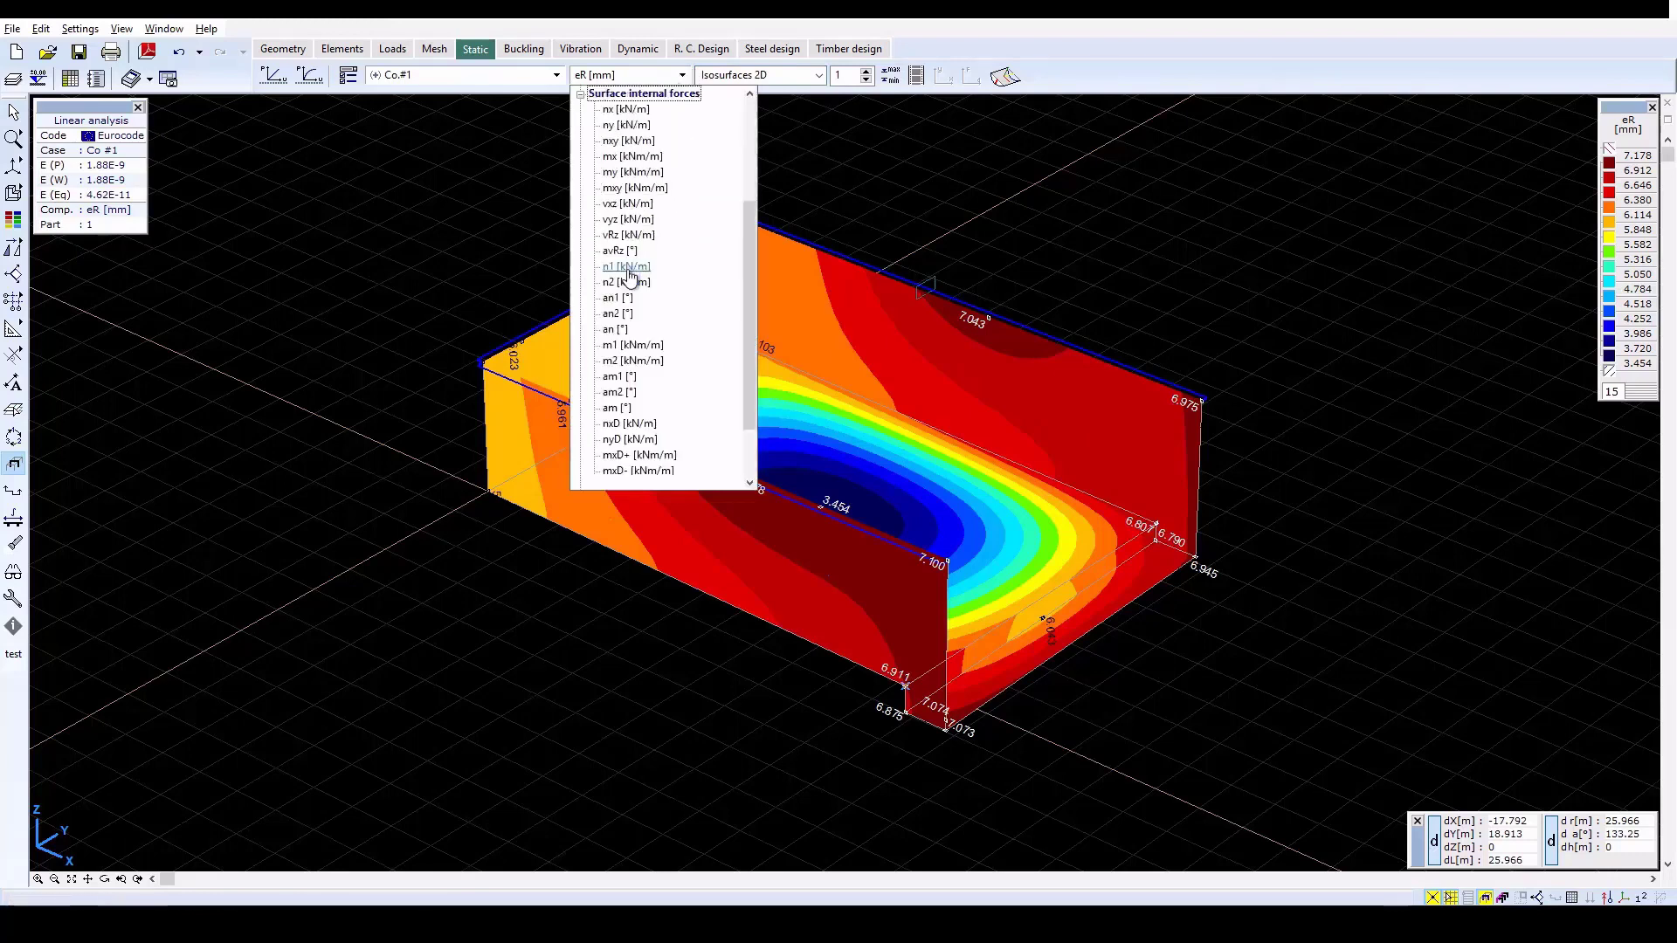
pyautogui.click(633, 454)
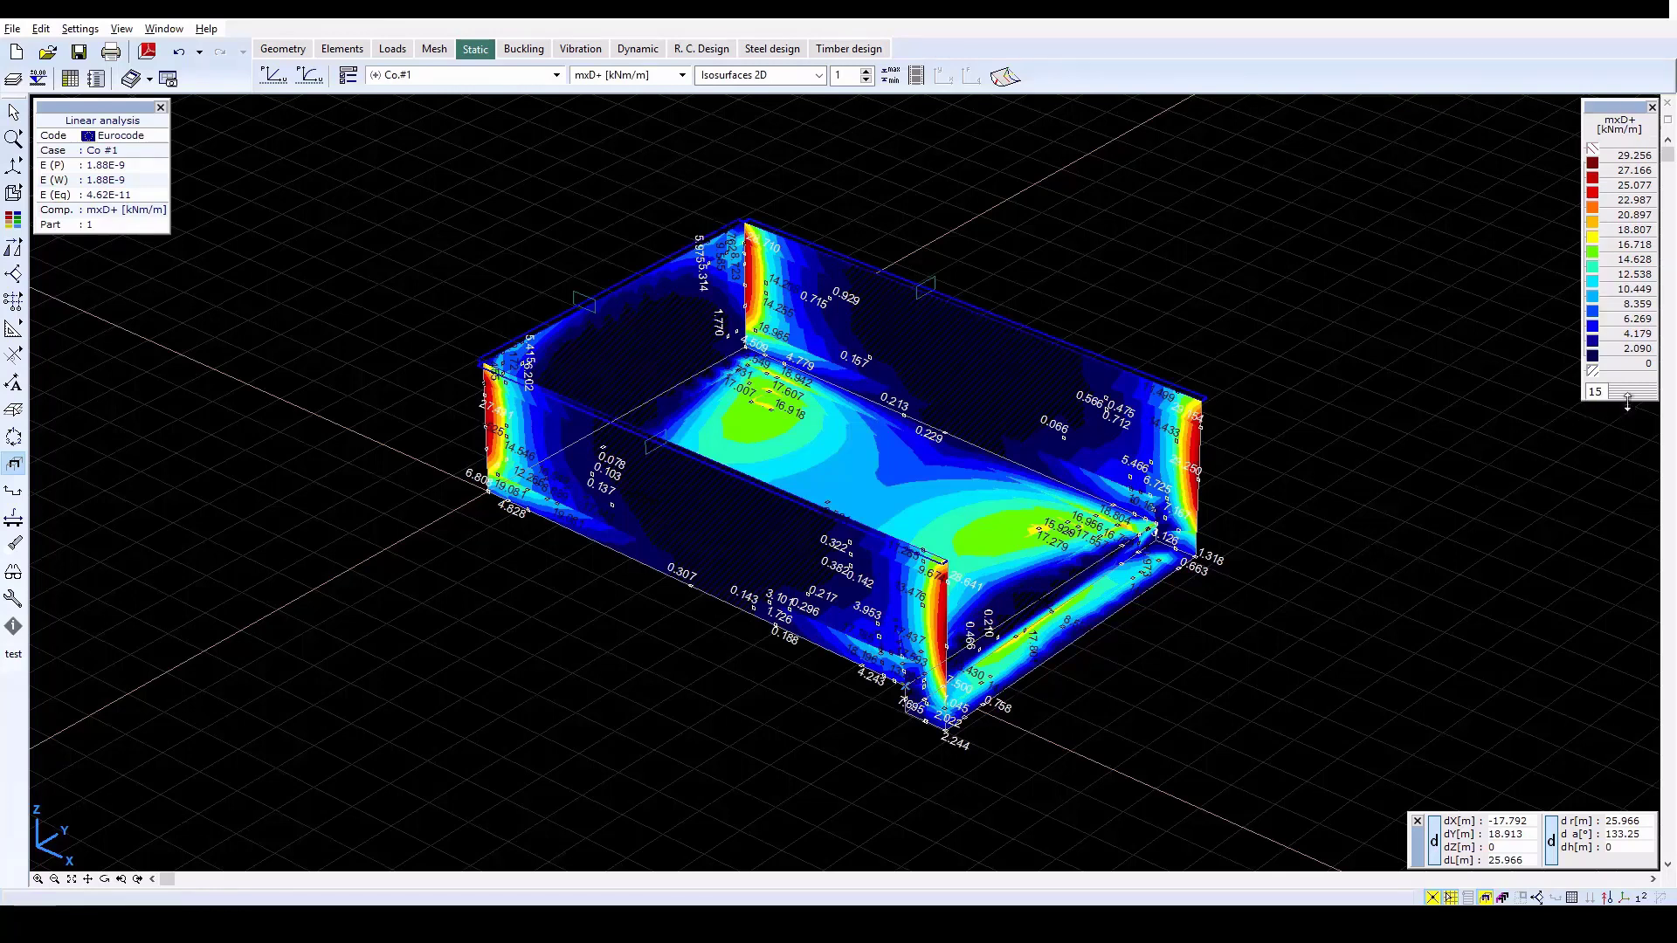
pyautogui.moveTo(1627, 403); pyautogui.dragTo(1635, 521)
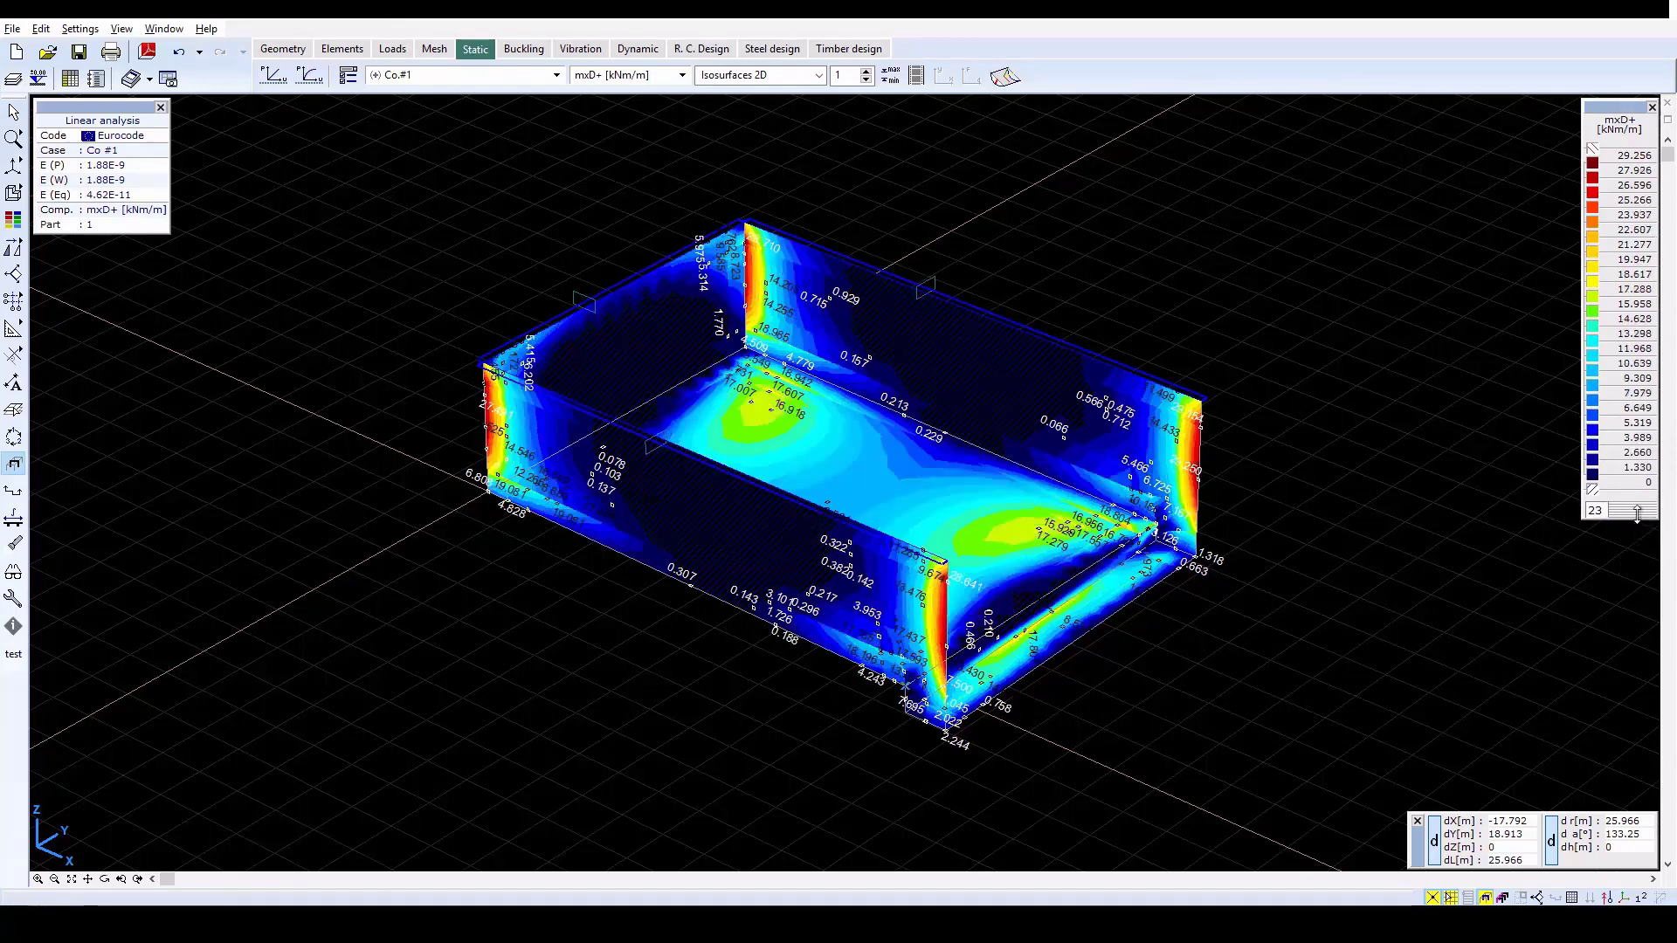
pyautogui.moveTo(1637, 515); pyautogui.dragTo(1637, 409)
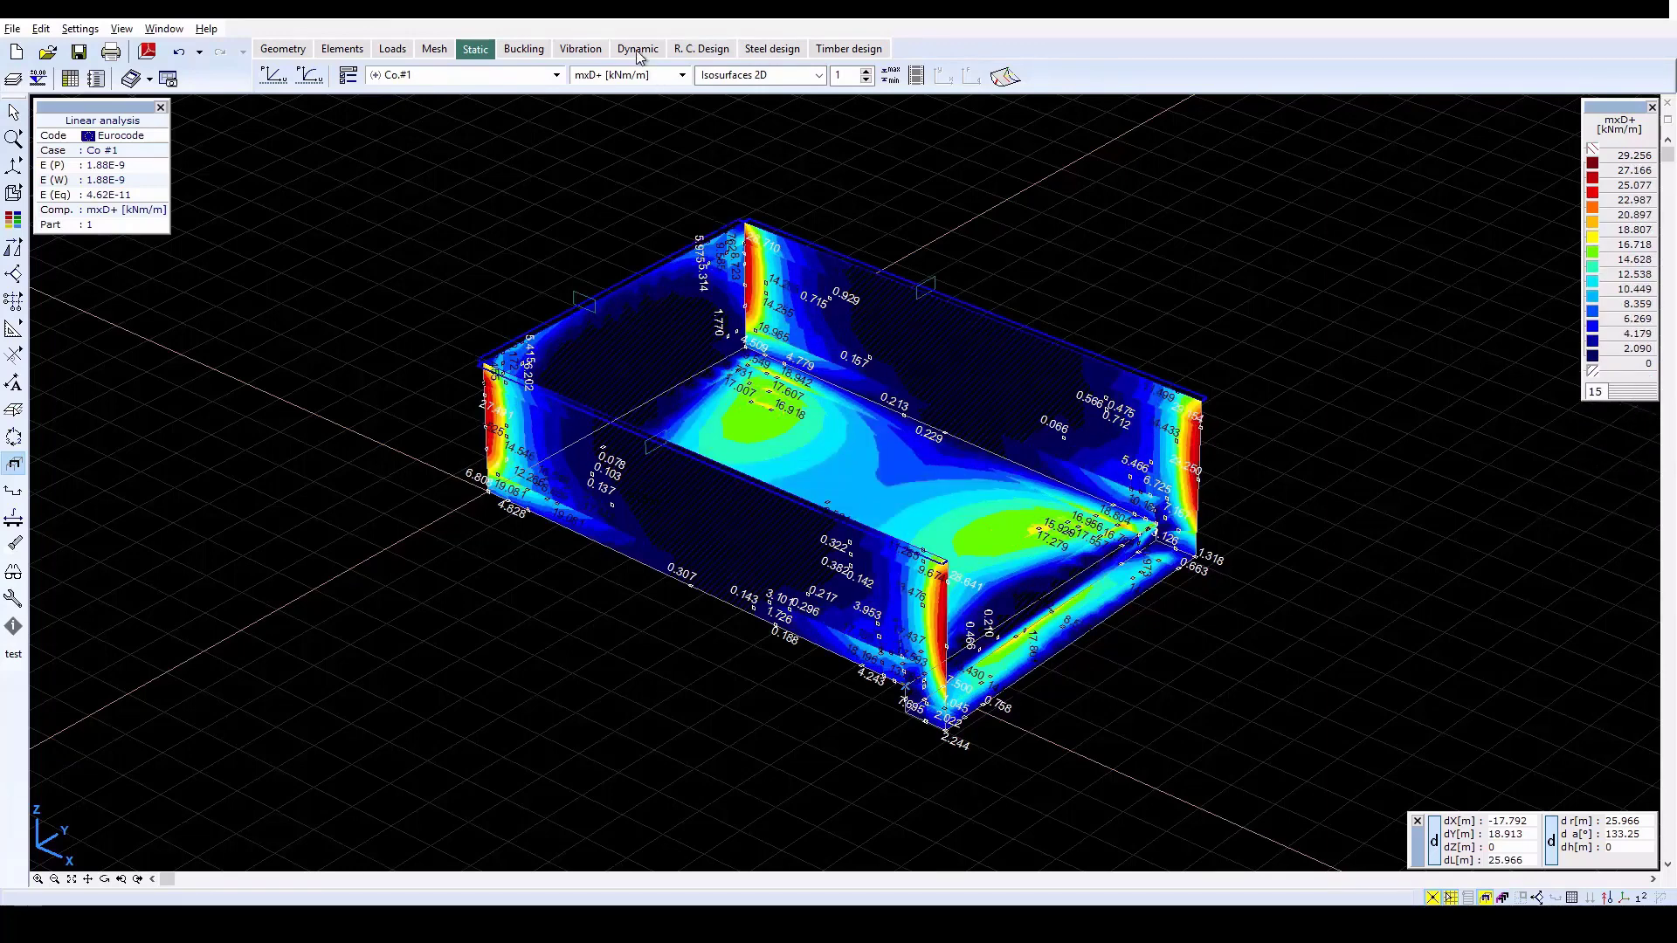
# Step: Display the myD- surface design moment for load combination Co.#1
pyautogui.click(621, 76)
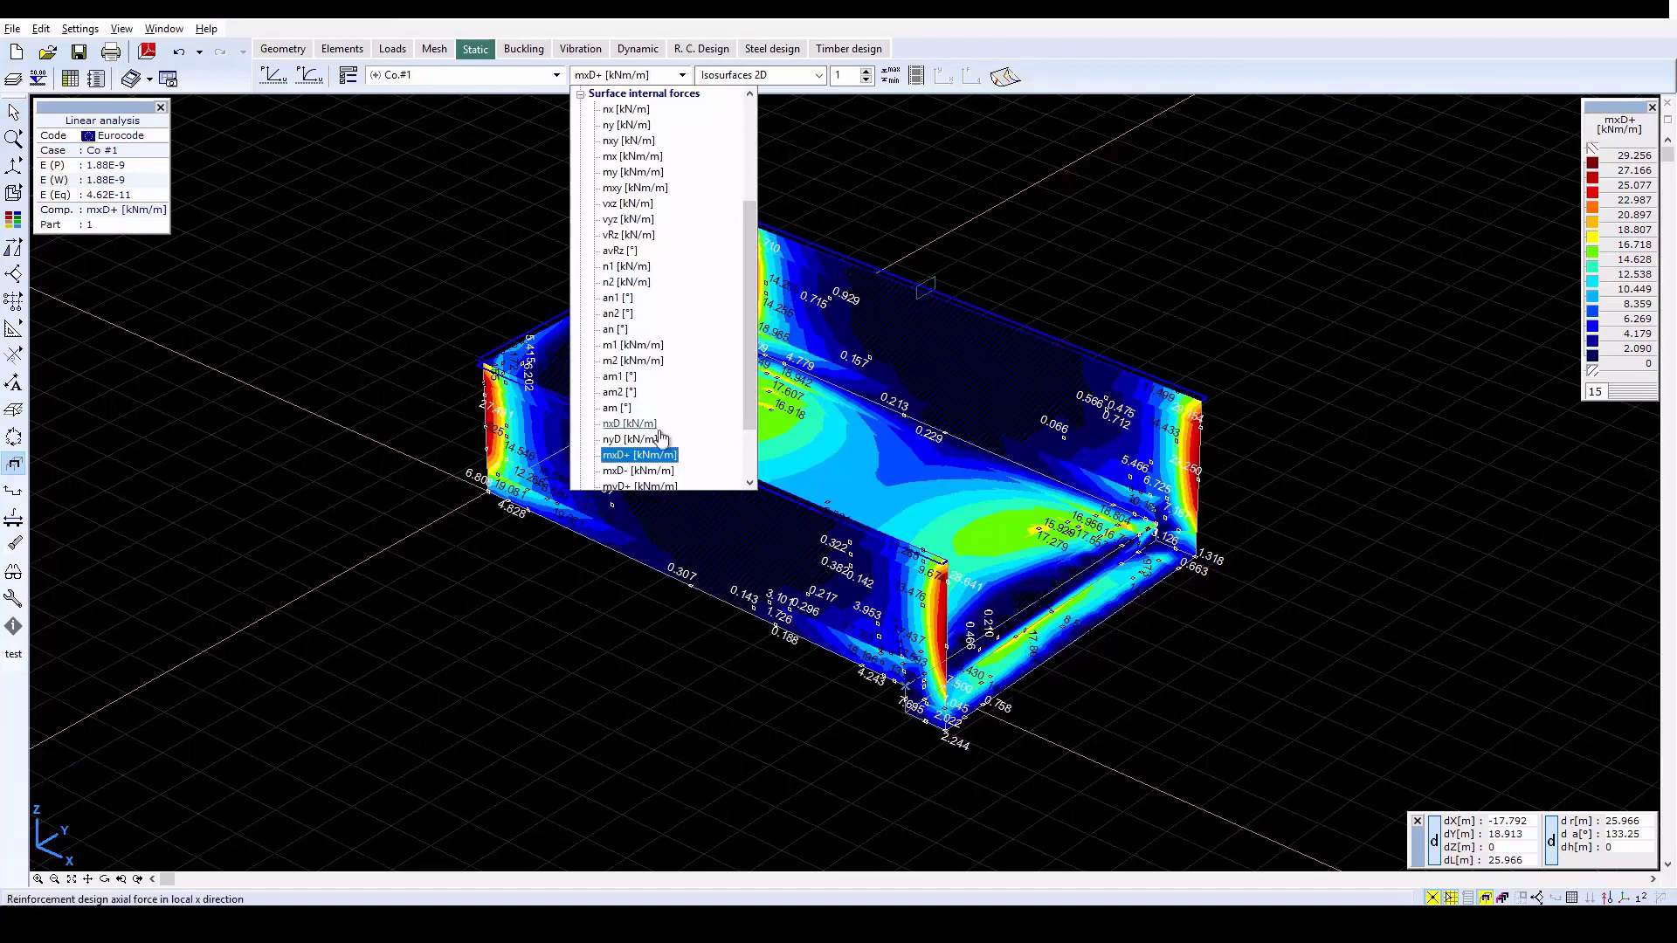
pyautogui.scroll(-2, 662, 463)
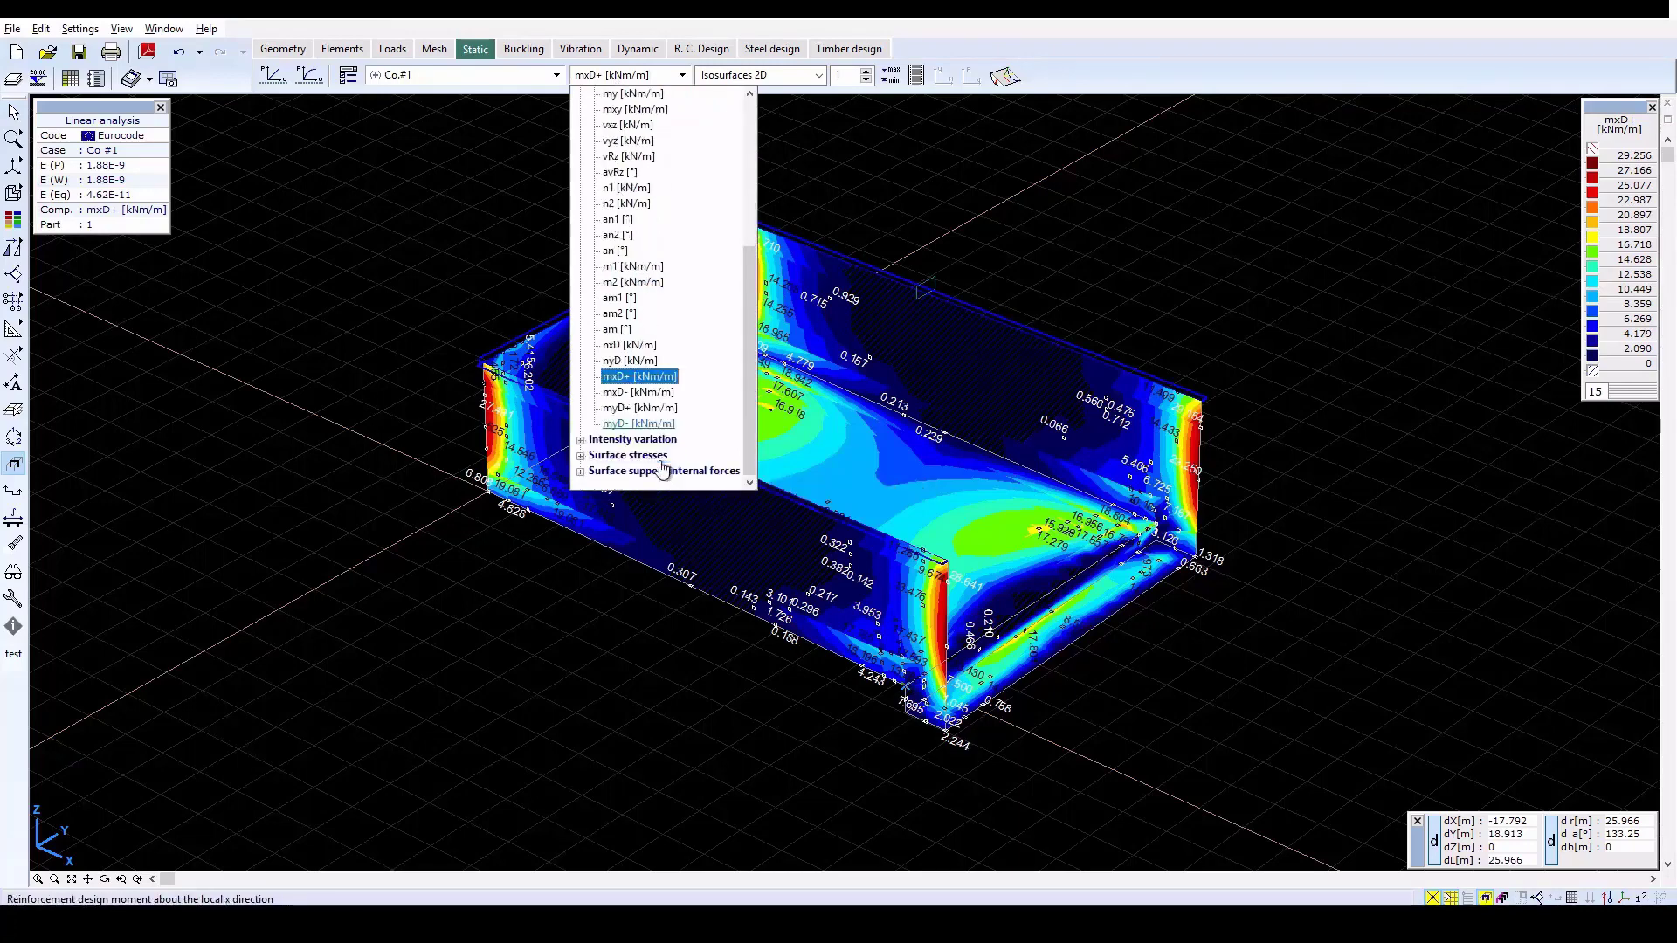
pyautogui.click(639, 424)
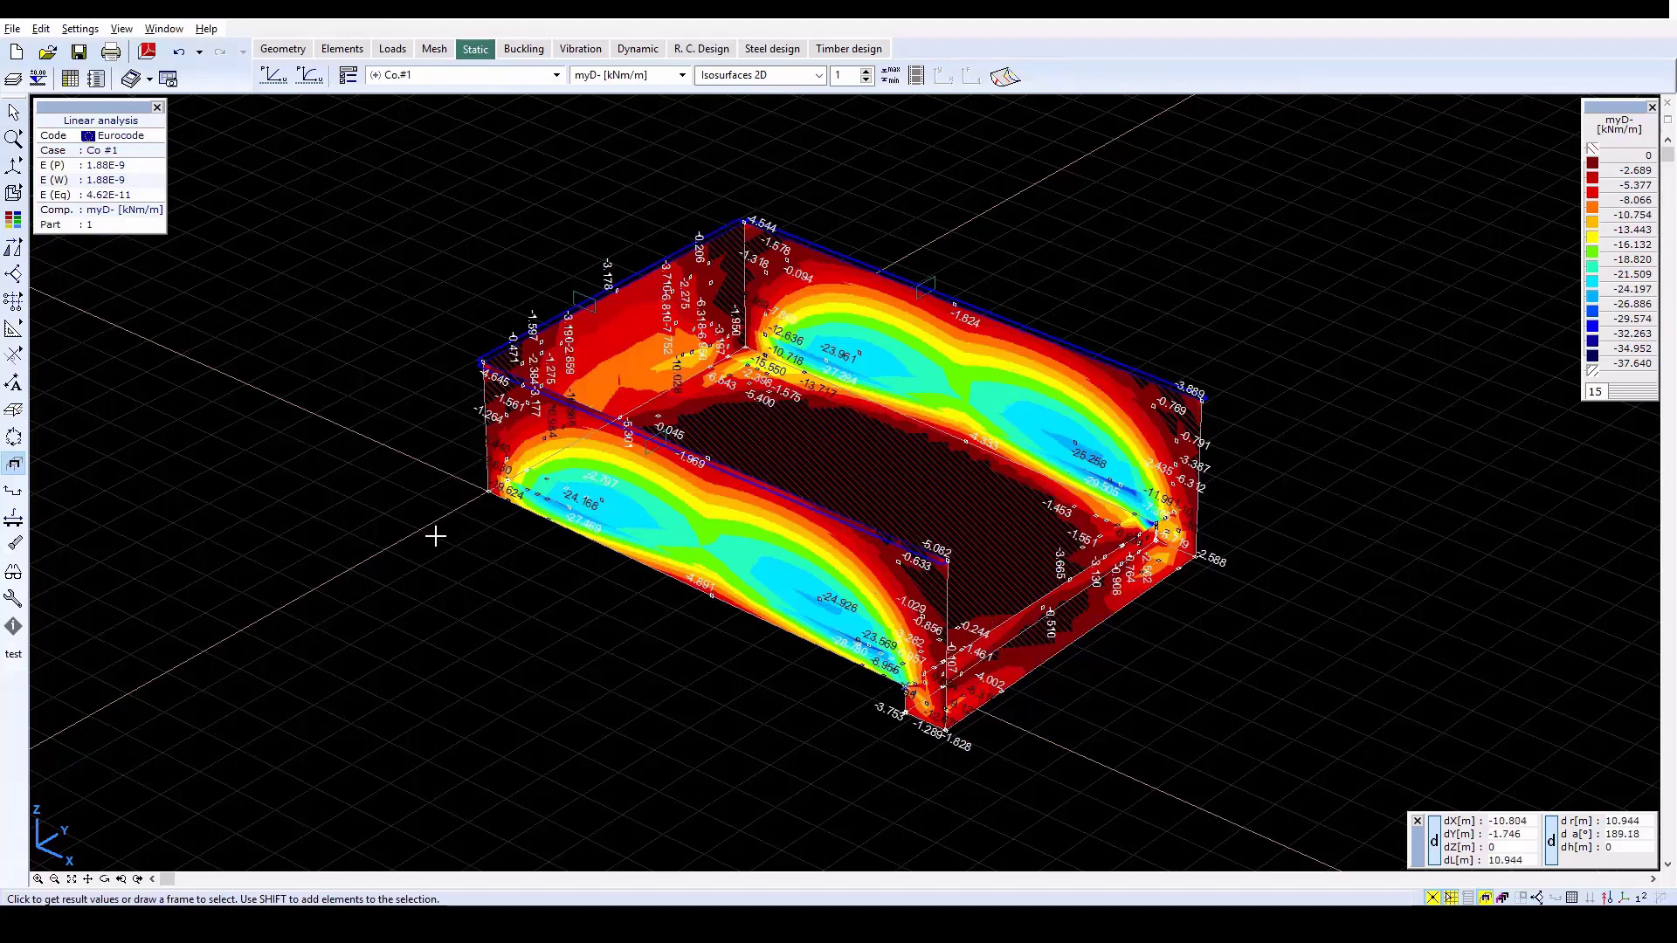
# Step: Create a vertical section plane named 1 across the tank near mid-length, placing its two points in the X-Z view
pyautogui.click(15, 495)
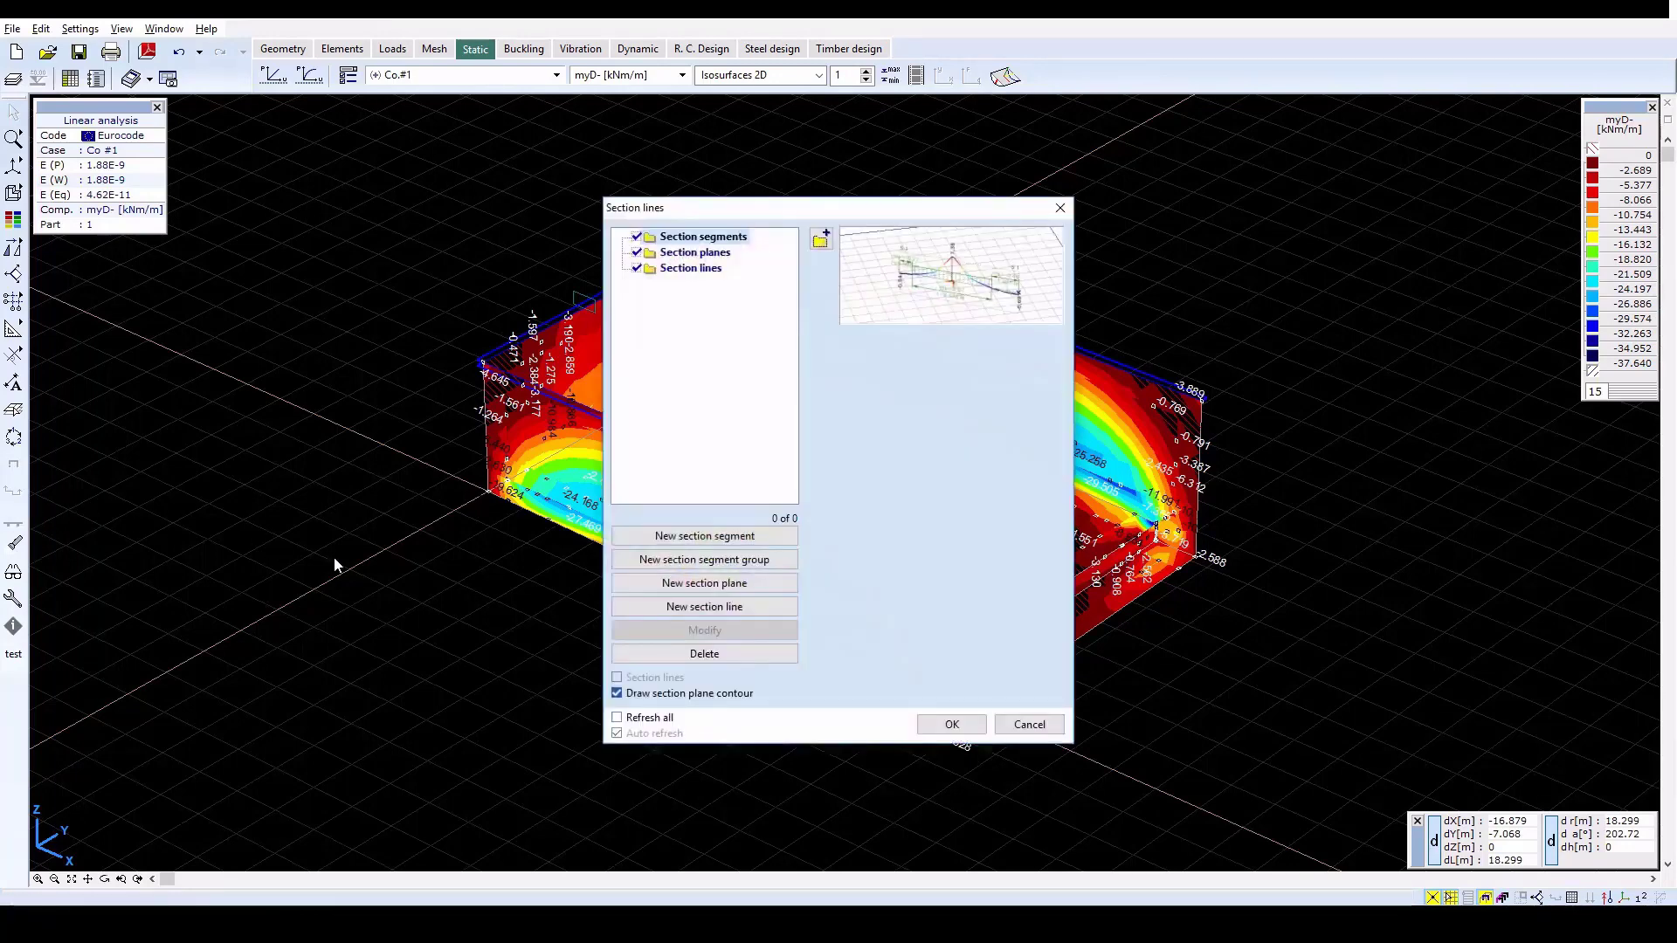
pyautogui.click(706, 583)
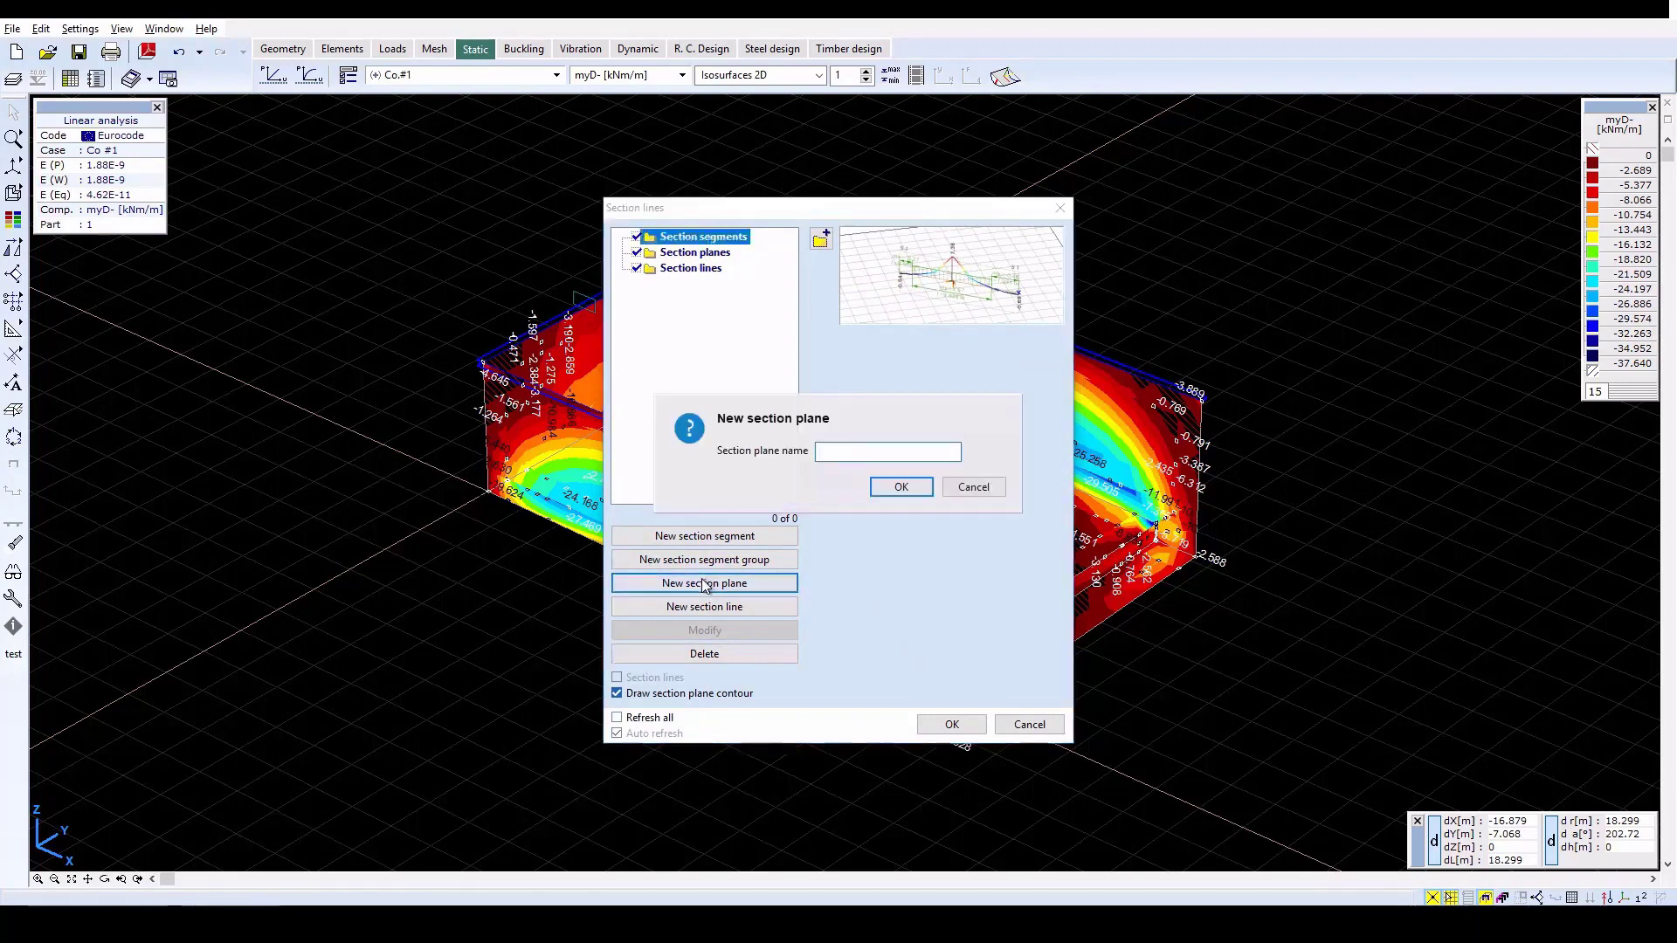
pyautogui.write('1')
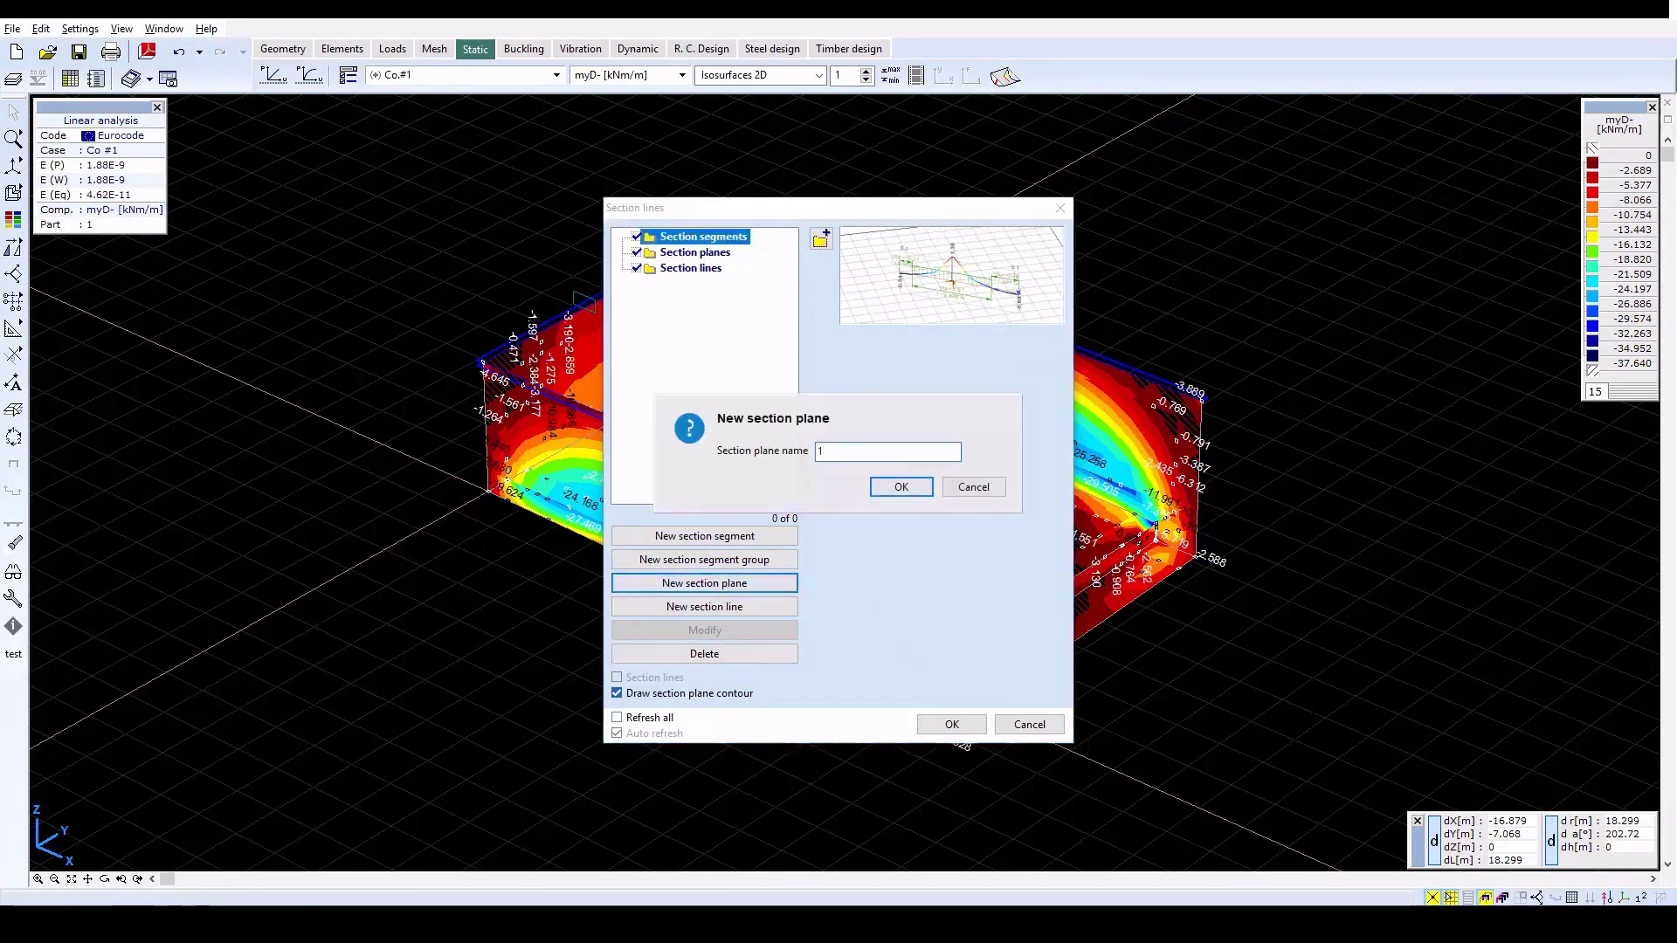
pyautogui.click(900, 486)
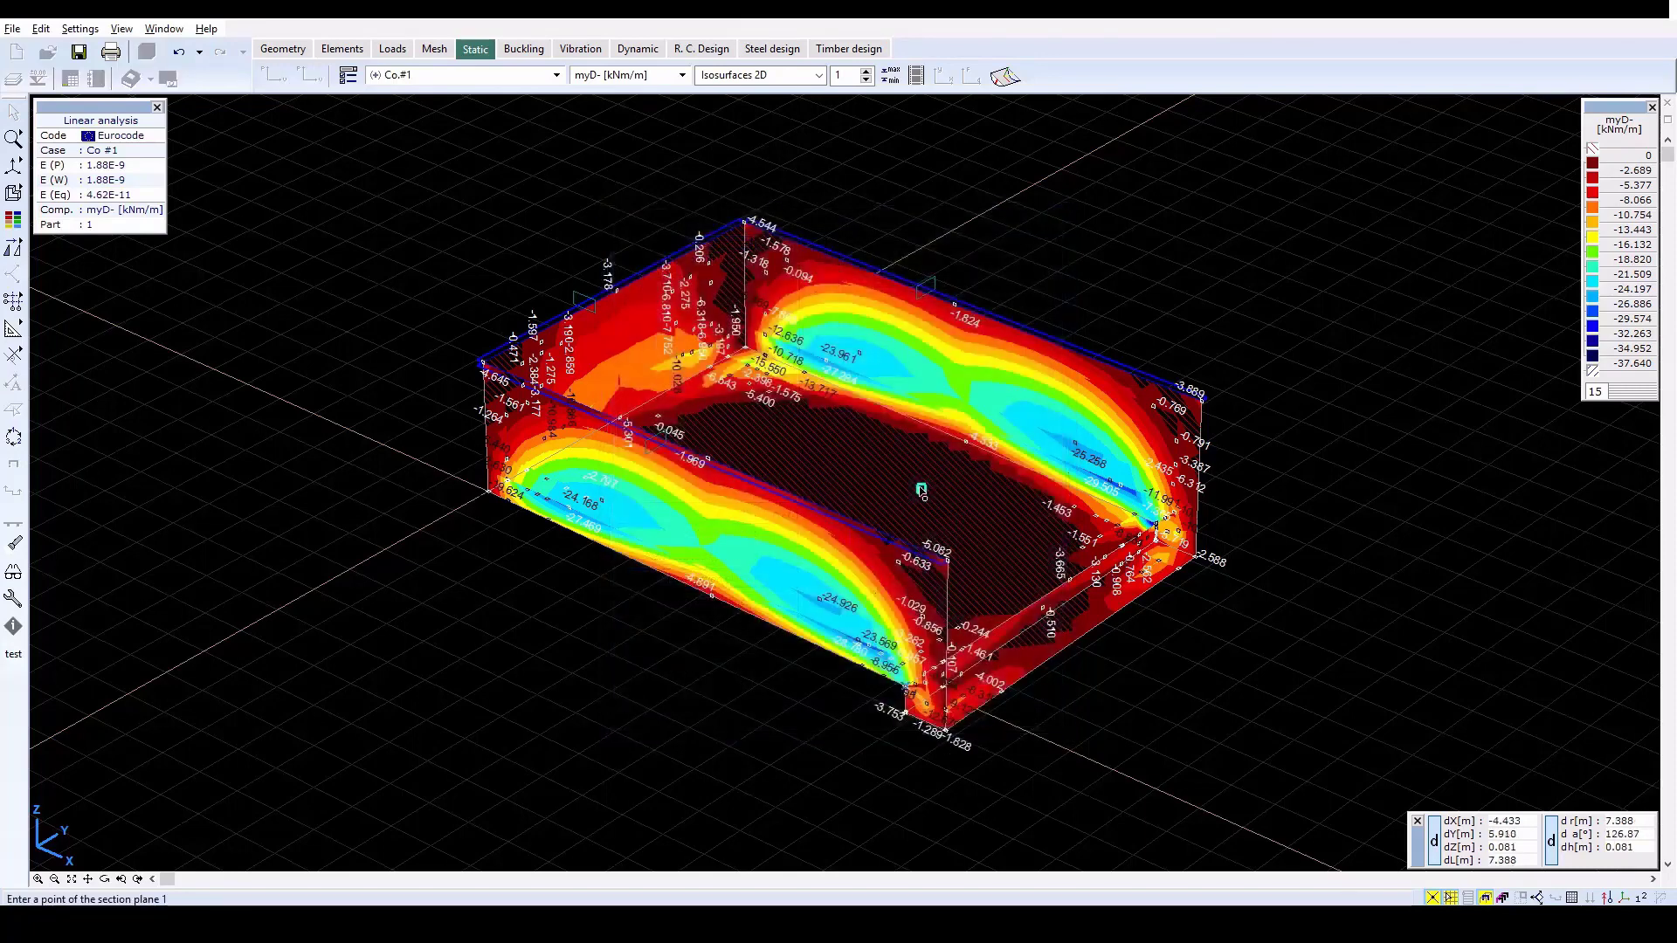
pyautogui.moveTo(13, 168)
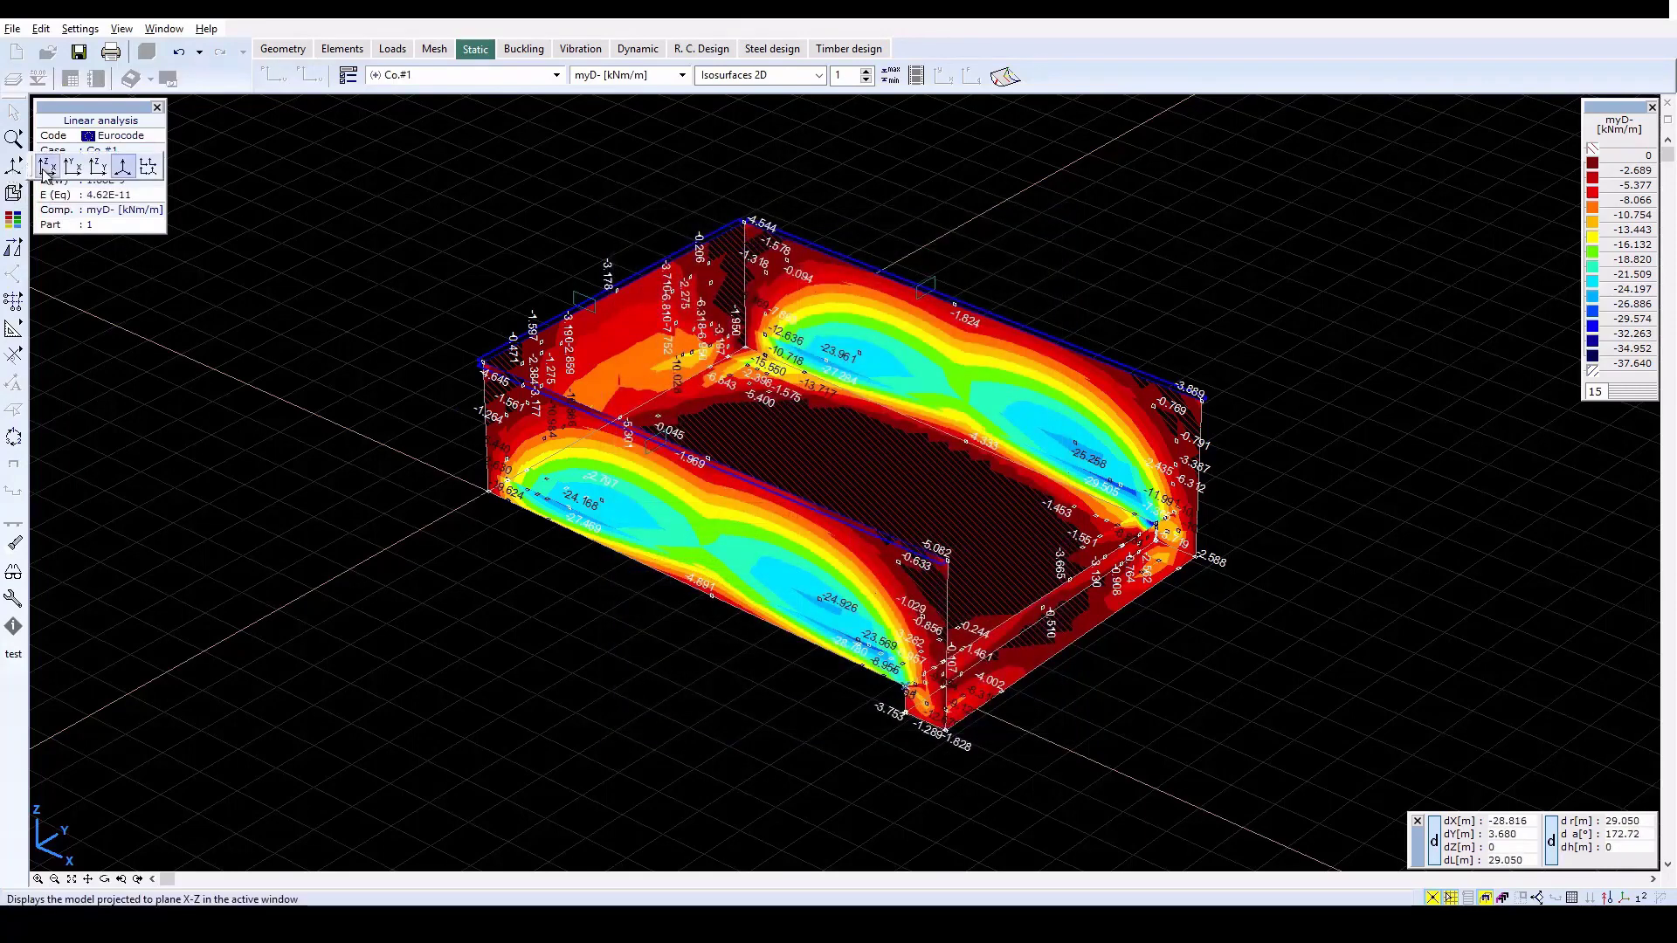
pyautogui.click(47, 168)
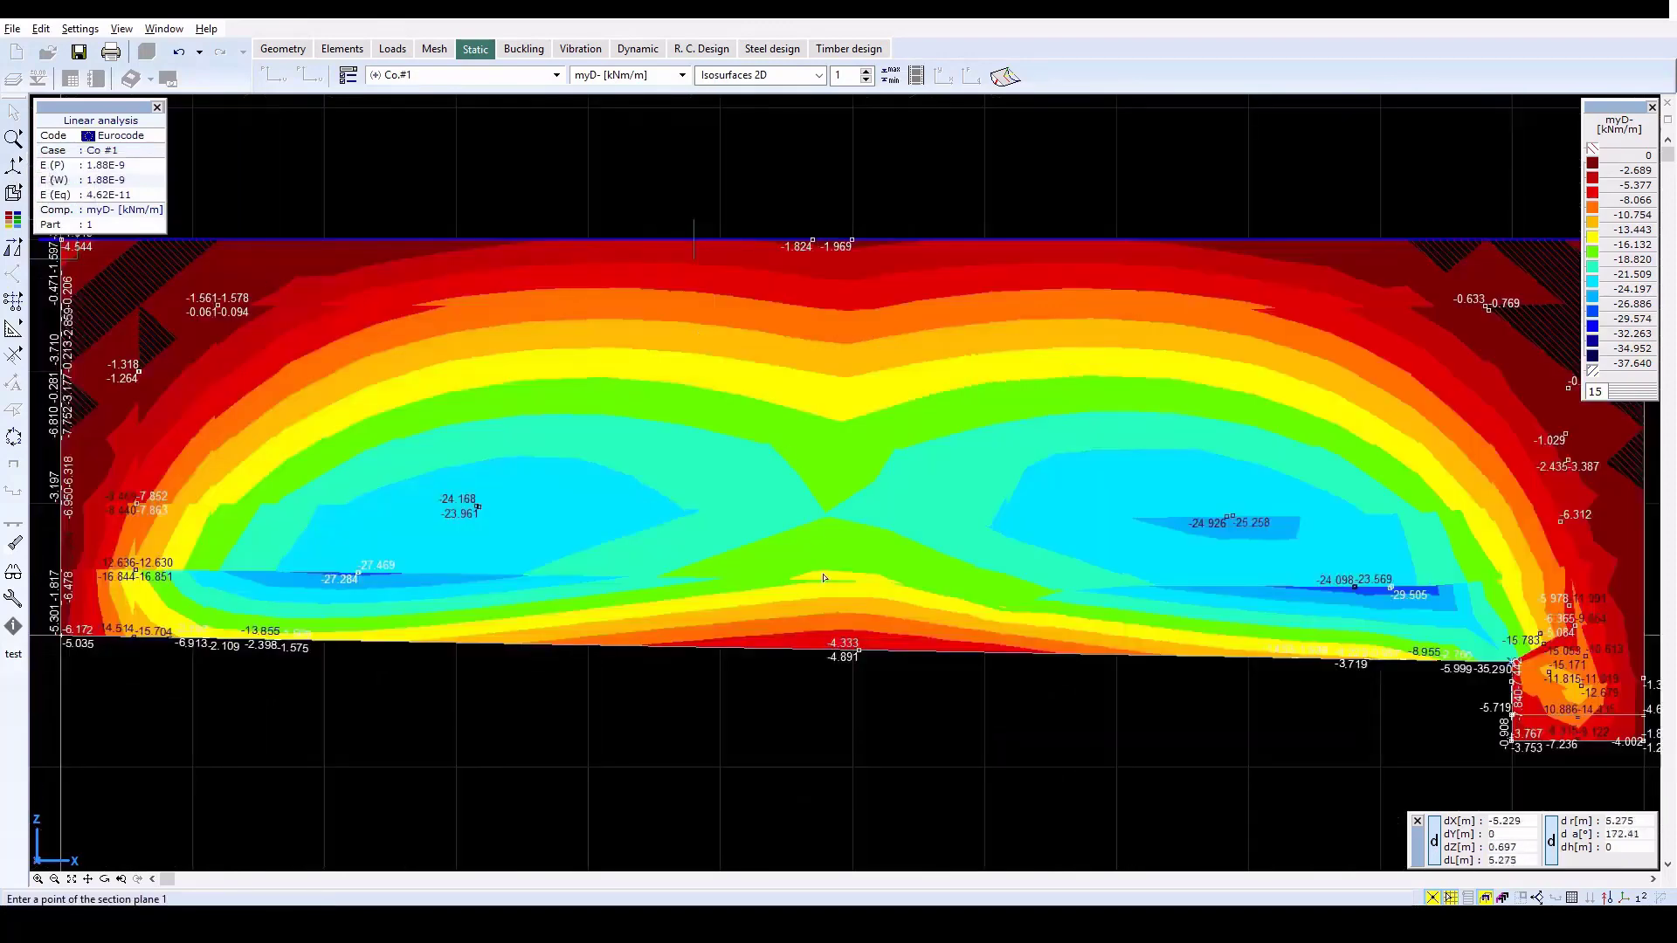
pyautogui.click(831, 166)
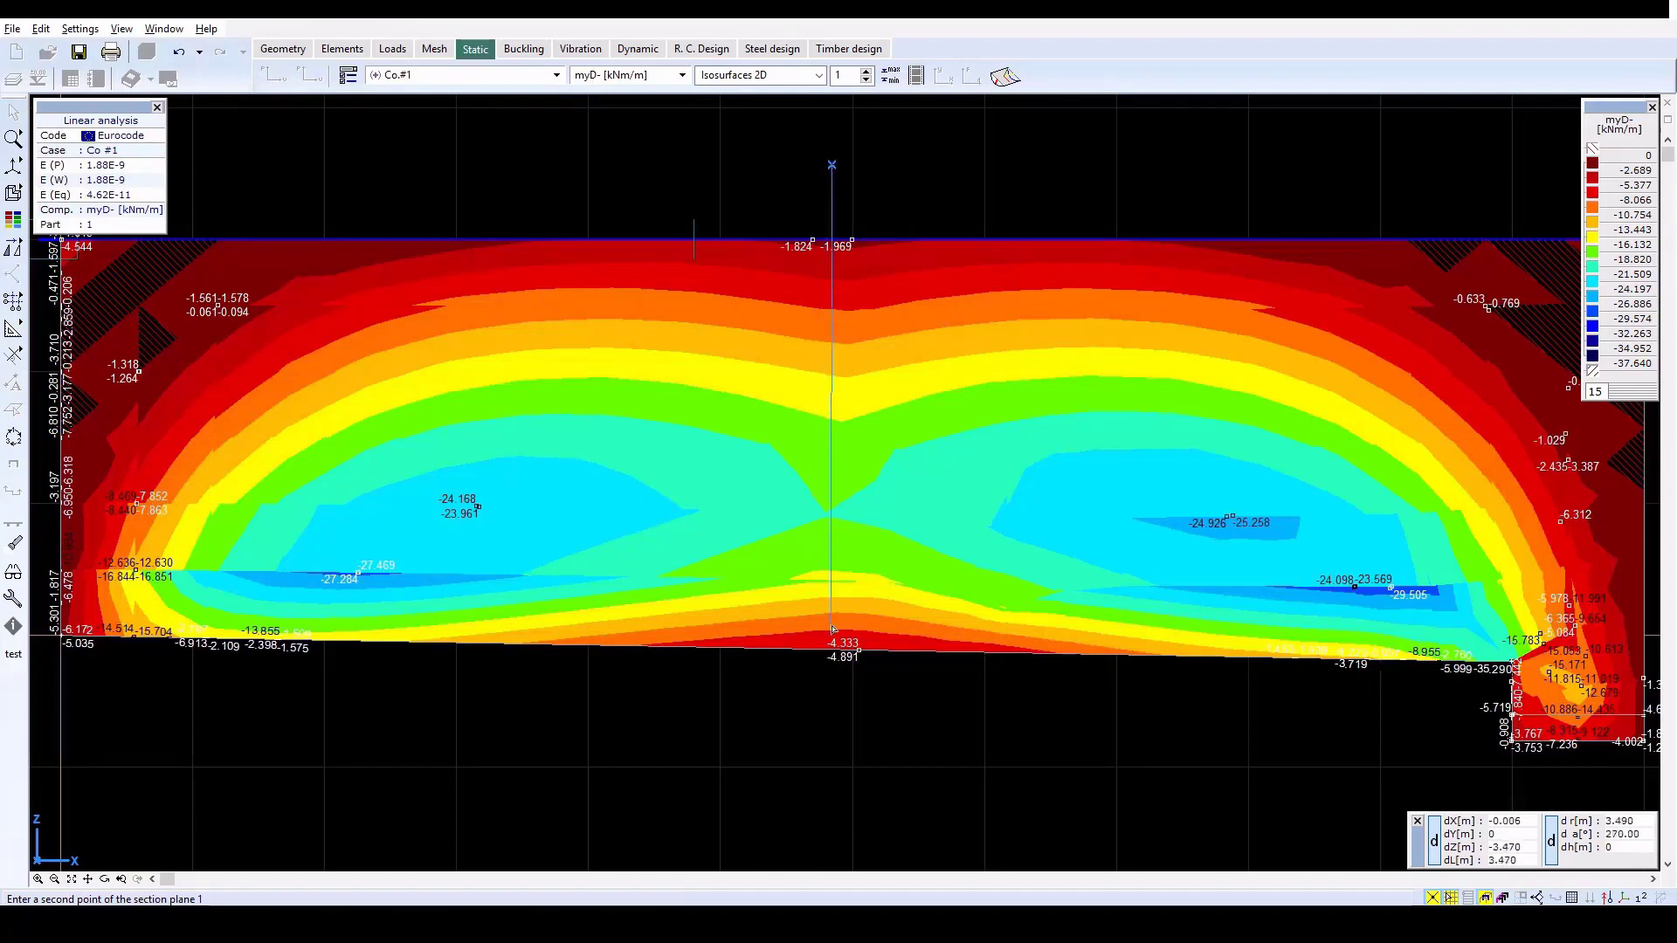
pyautogui.click(832, 744)
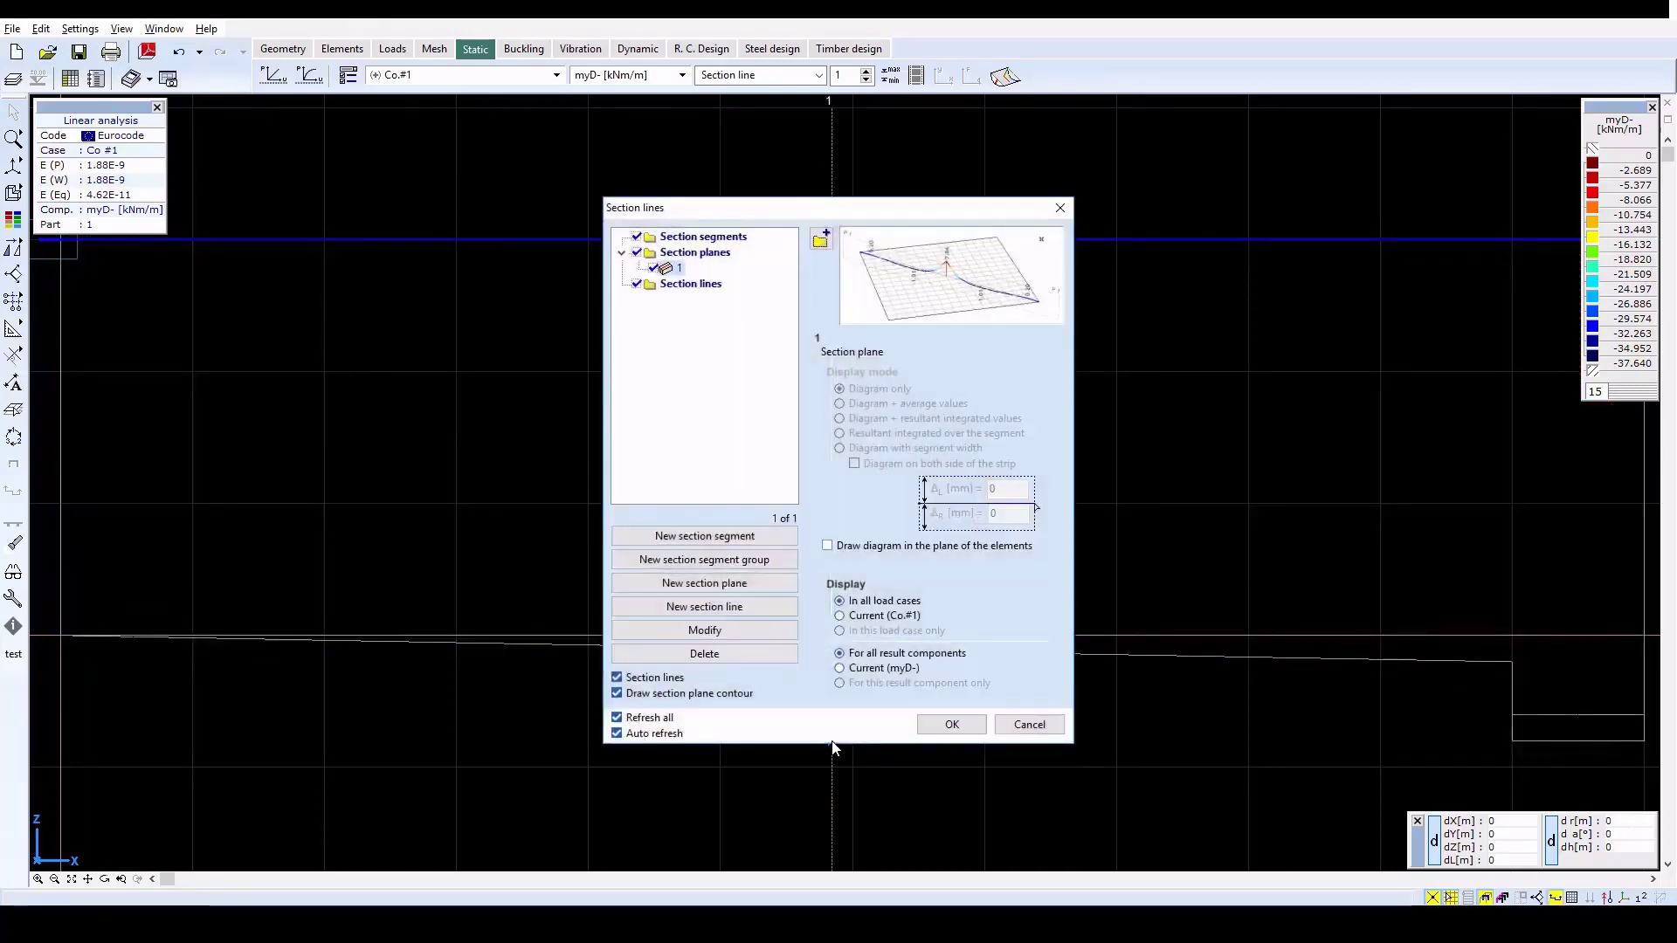
pyautogui.click(951, 724)
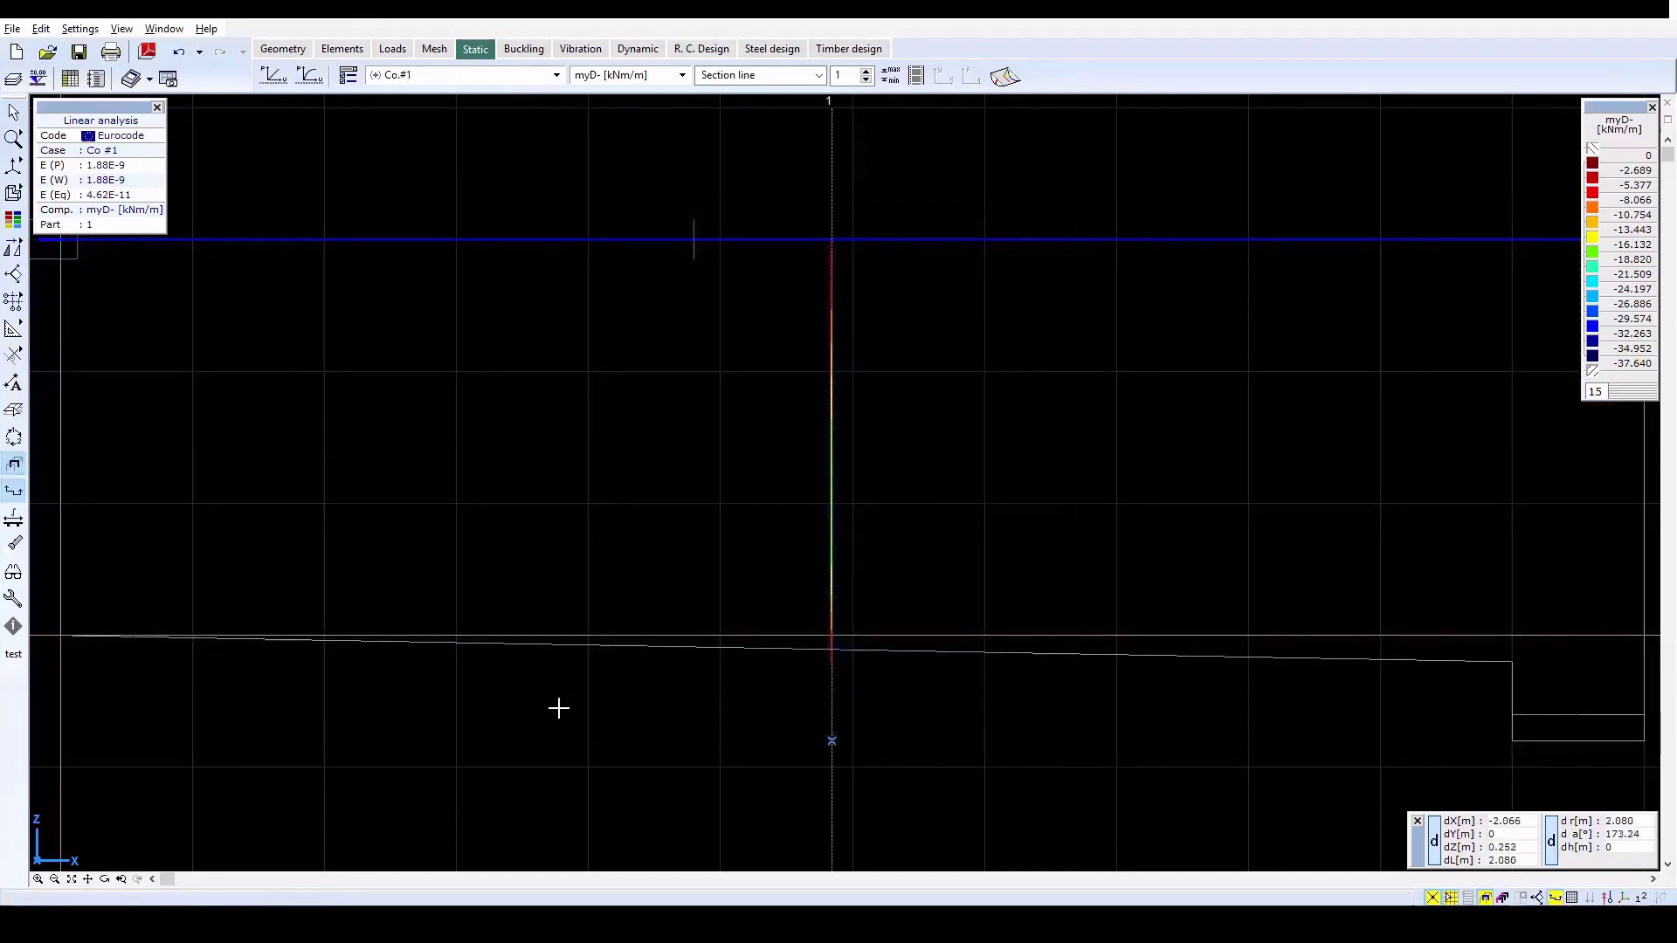
# Step: Examine the myD- moment diagram along section plane 1 in the Y-Z view
pyautogui.click(15, 168)
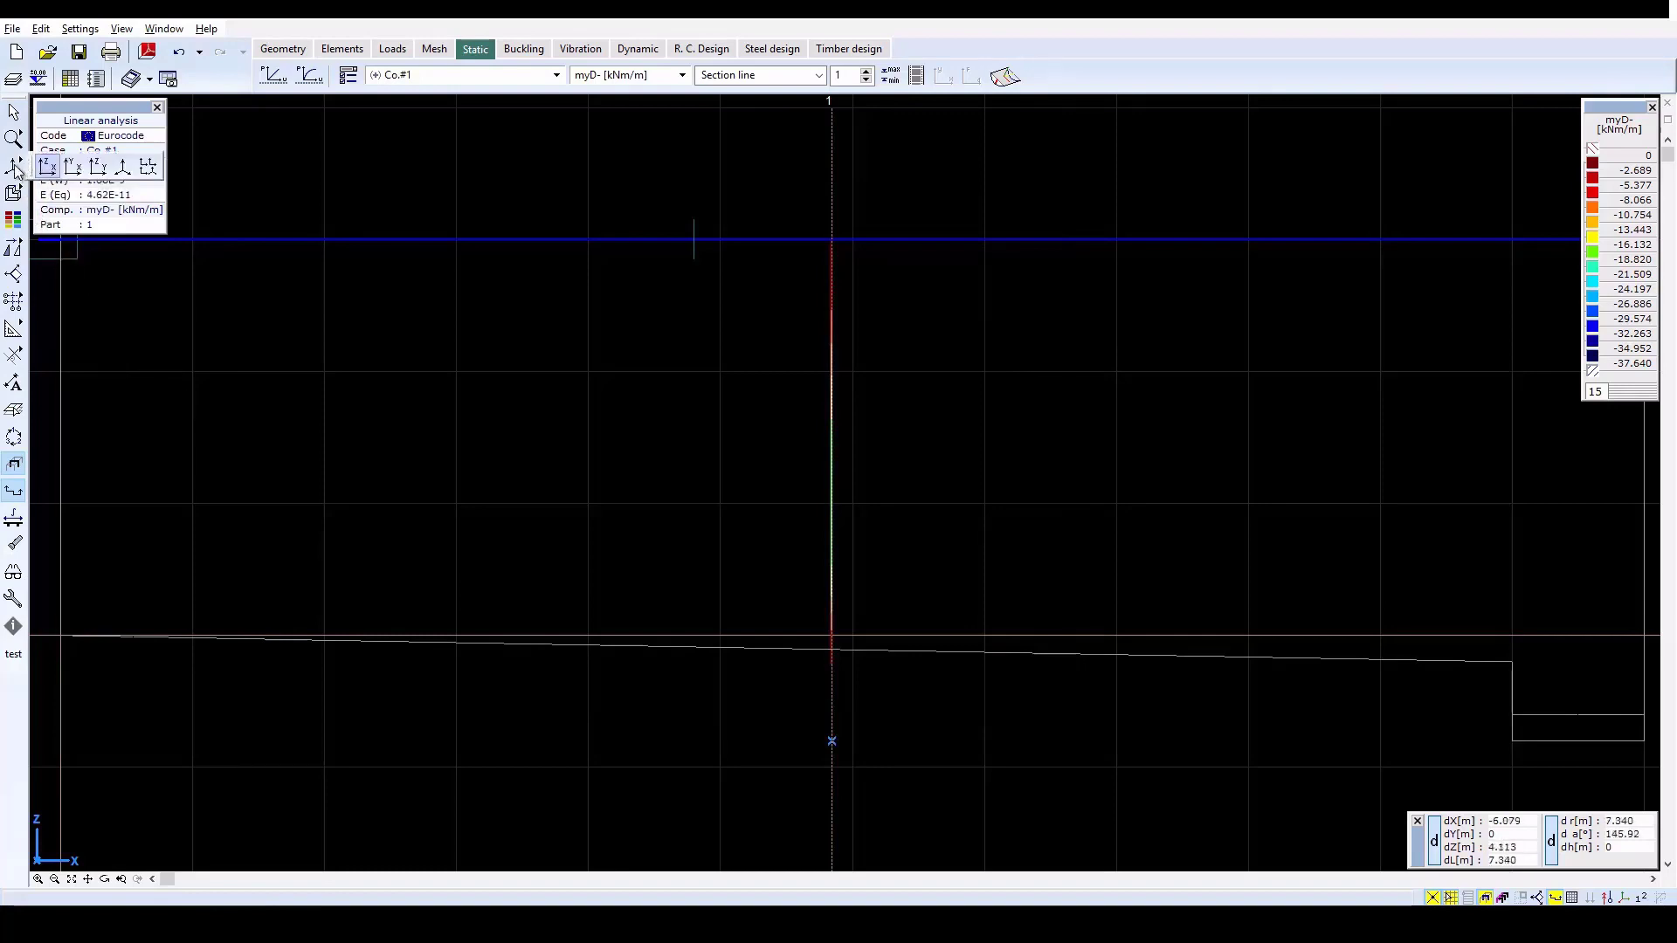
pyautogui.click(99, 172)
pyautogui.moveTo(758, 358)
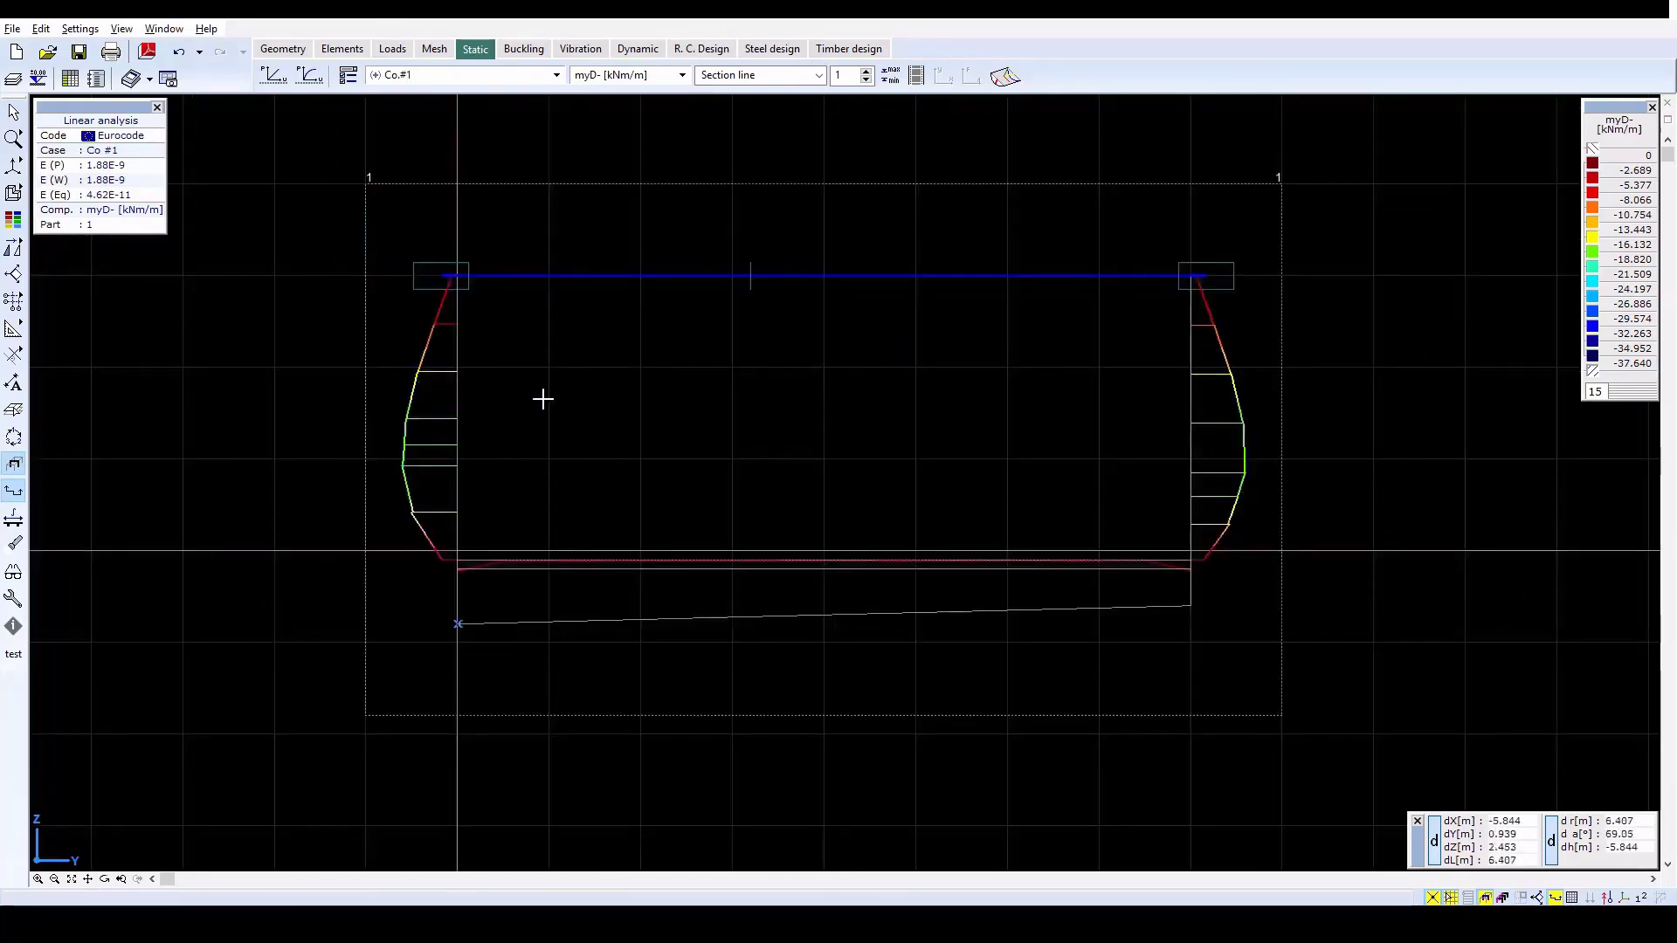
pyautogui.moveTo(543, 399)
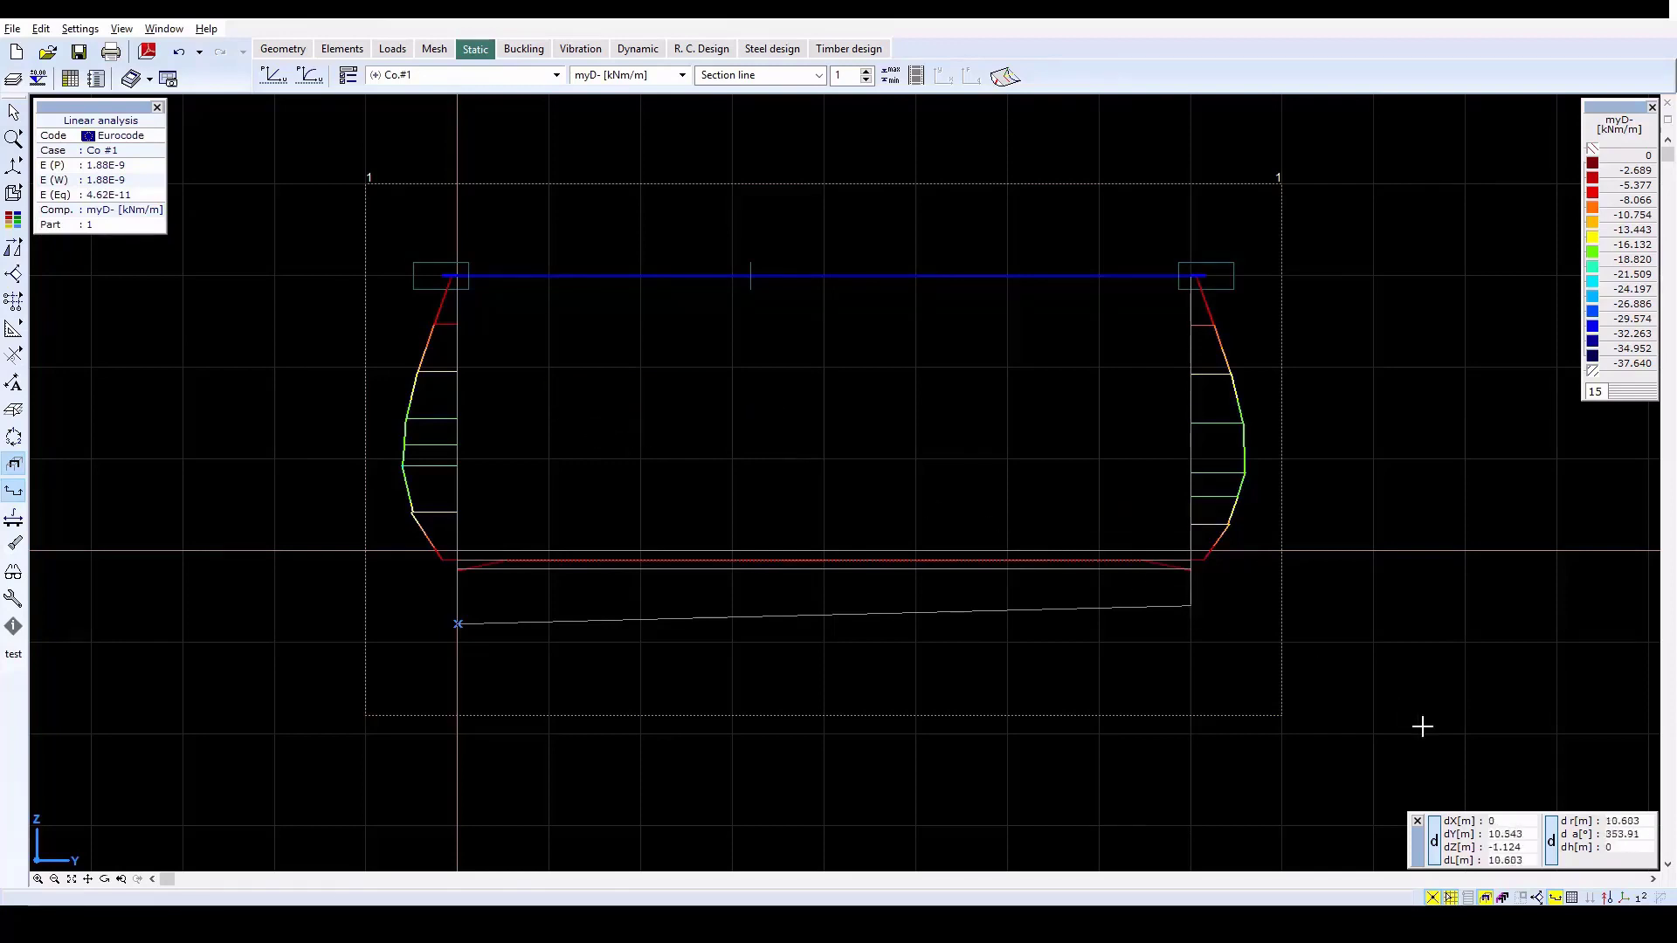
# Step: Turn on writing values to lines so the myD- section diagram carries its moment values
pyautogui.click(1555, 898)
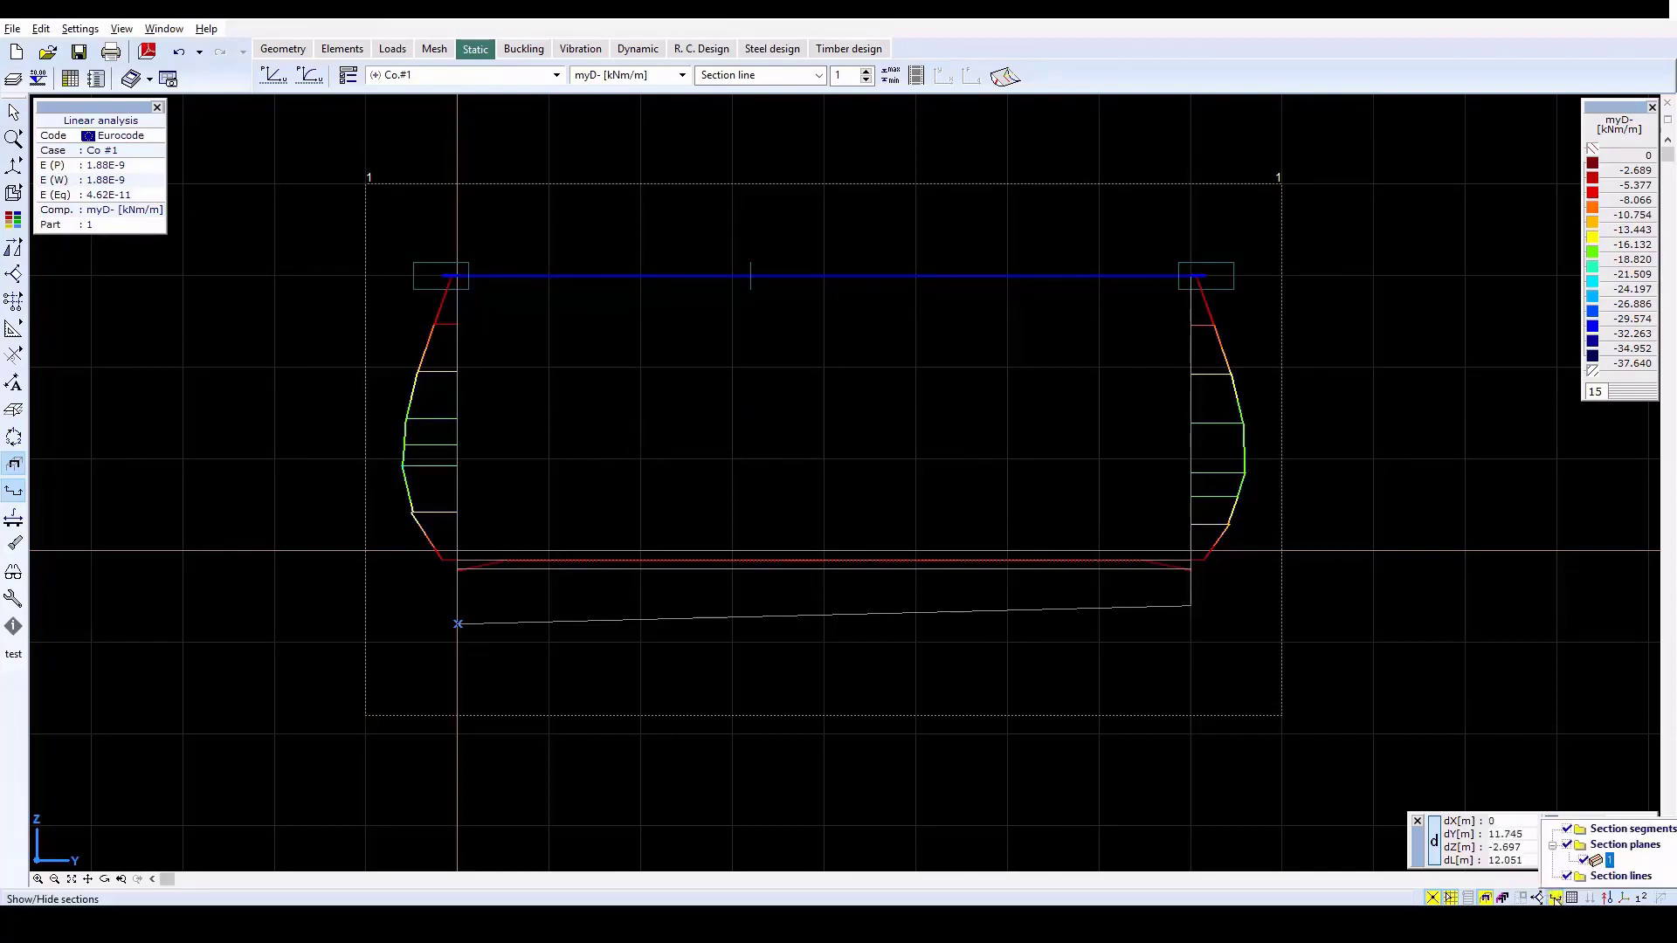
pyautogui.click(1640, 897)
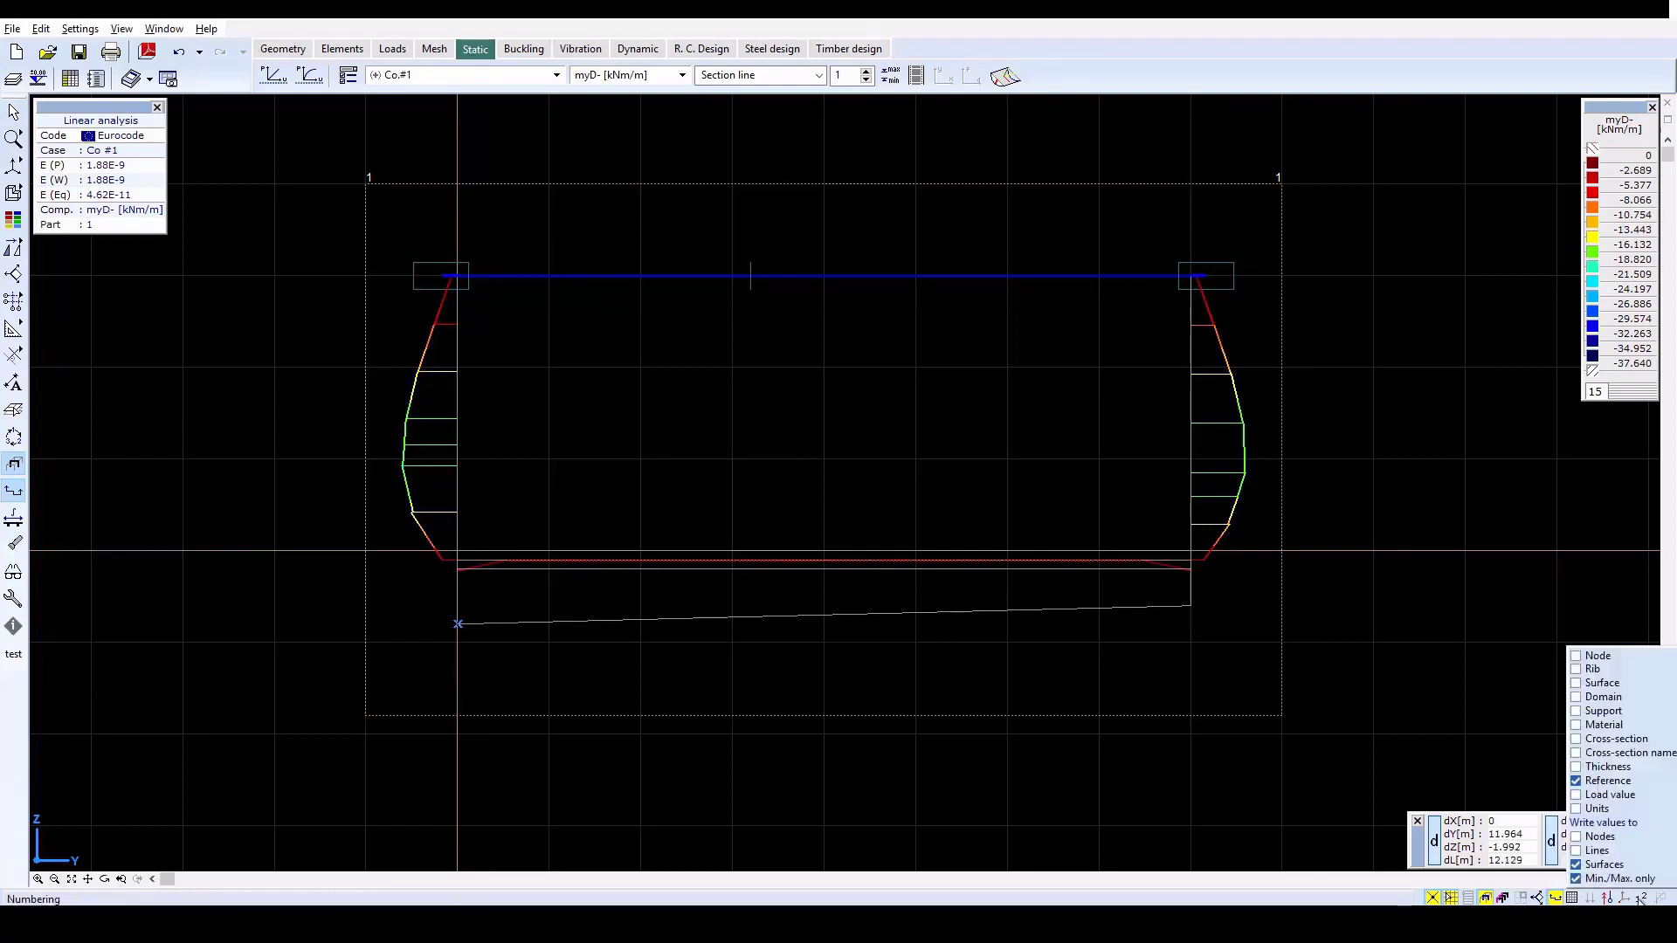
pyautogui.click(1597, 852)
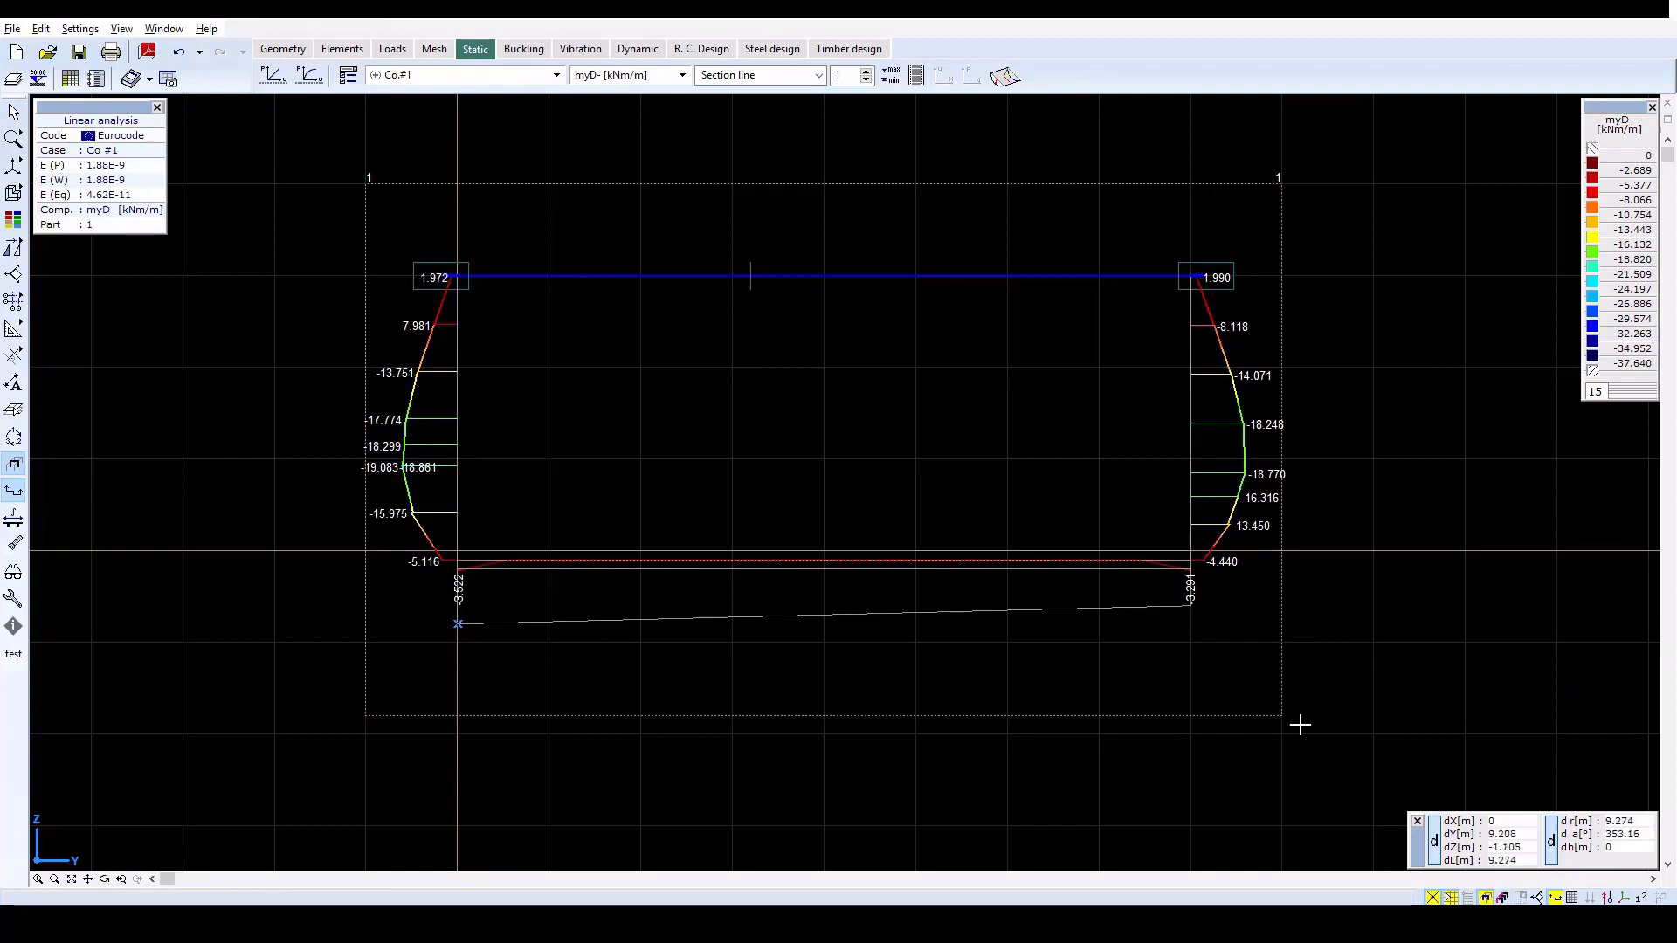
# Step: Hide the section plane display and show myD- as Isosurfaces 2D on the whole tank in perspective view
pyautogui.click(1554, 898)
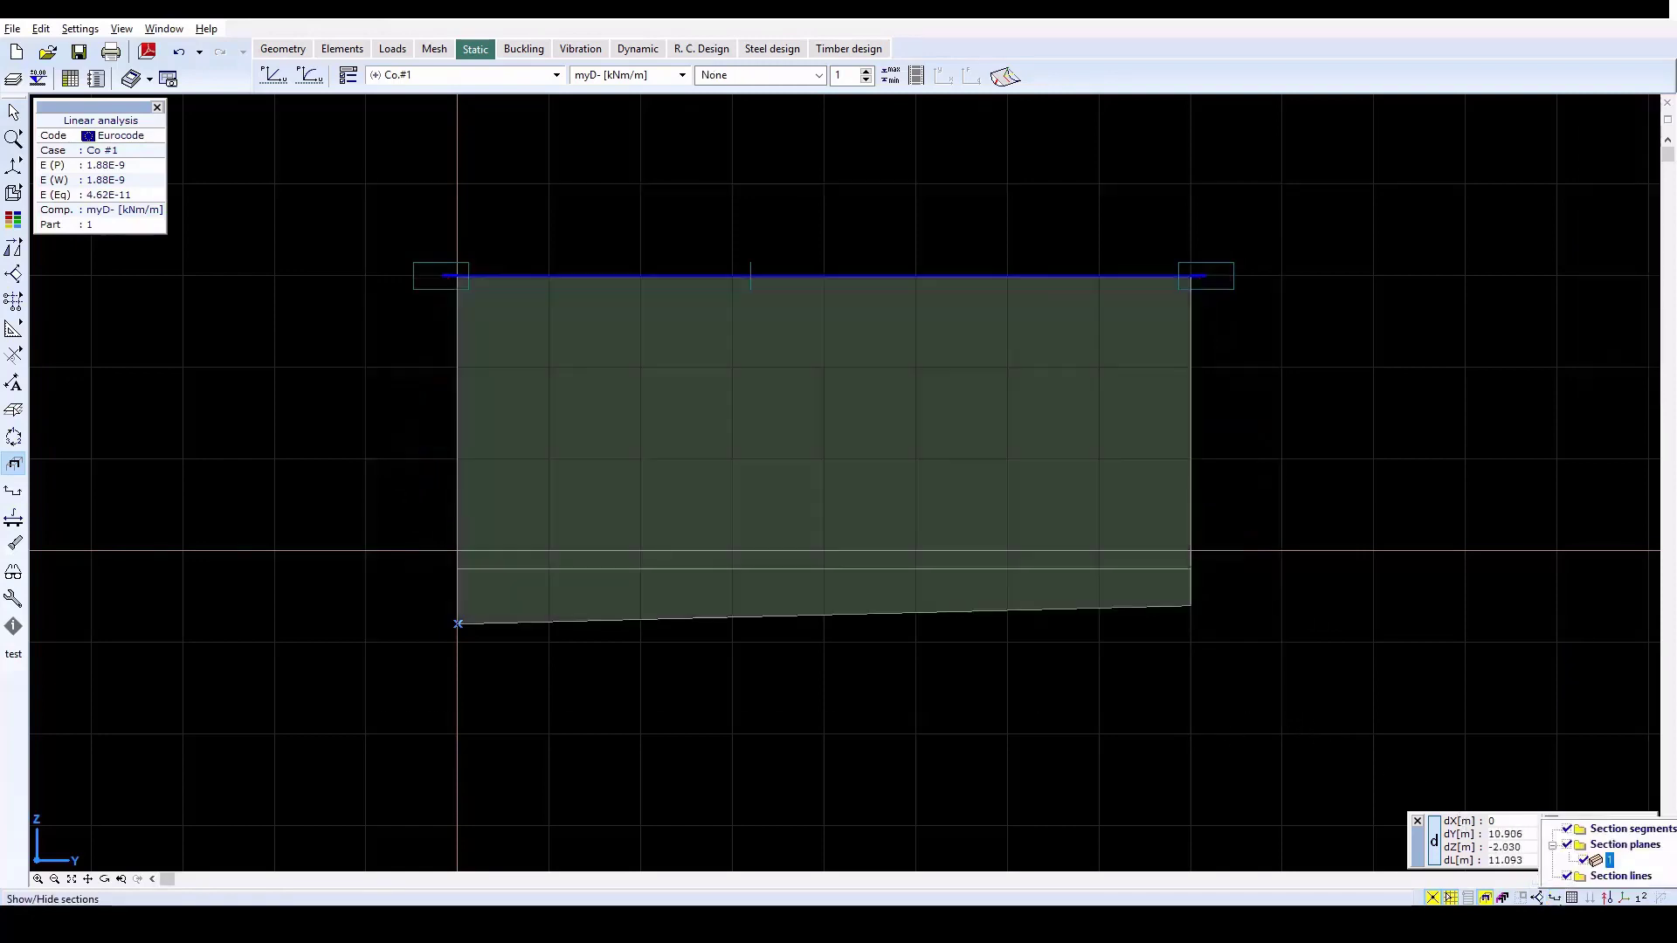
pyautogui.moveTo(15, 166)
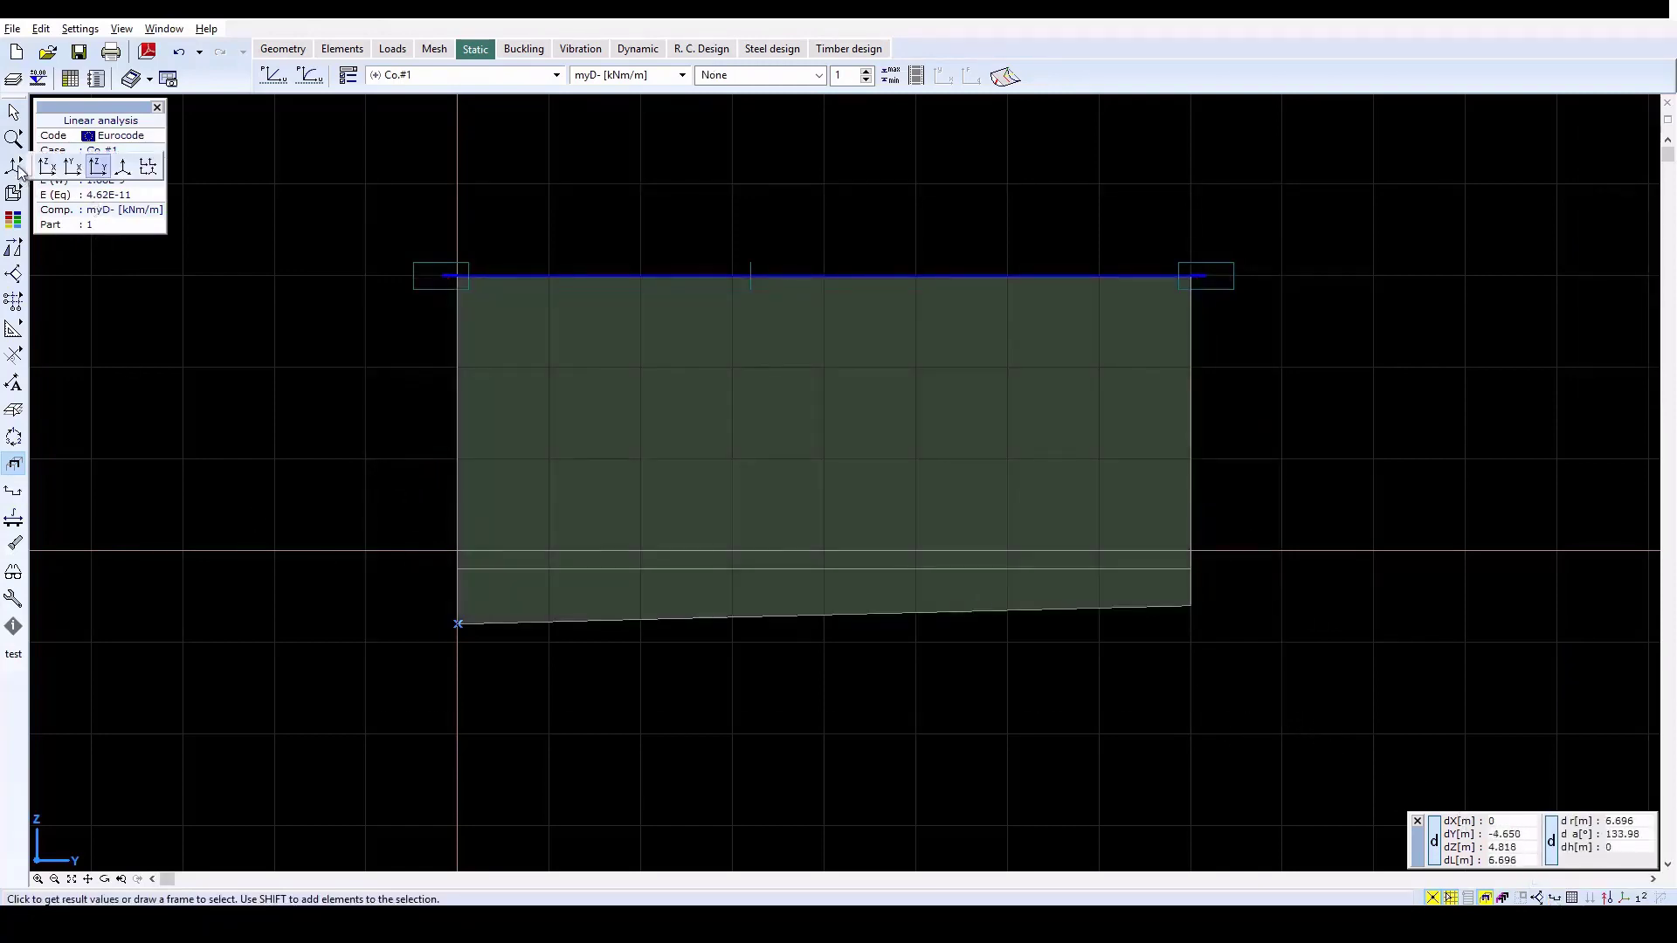
pyautogui.click(123, 166)
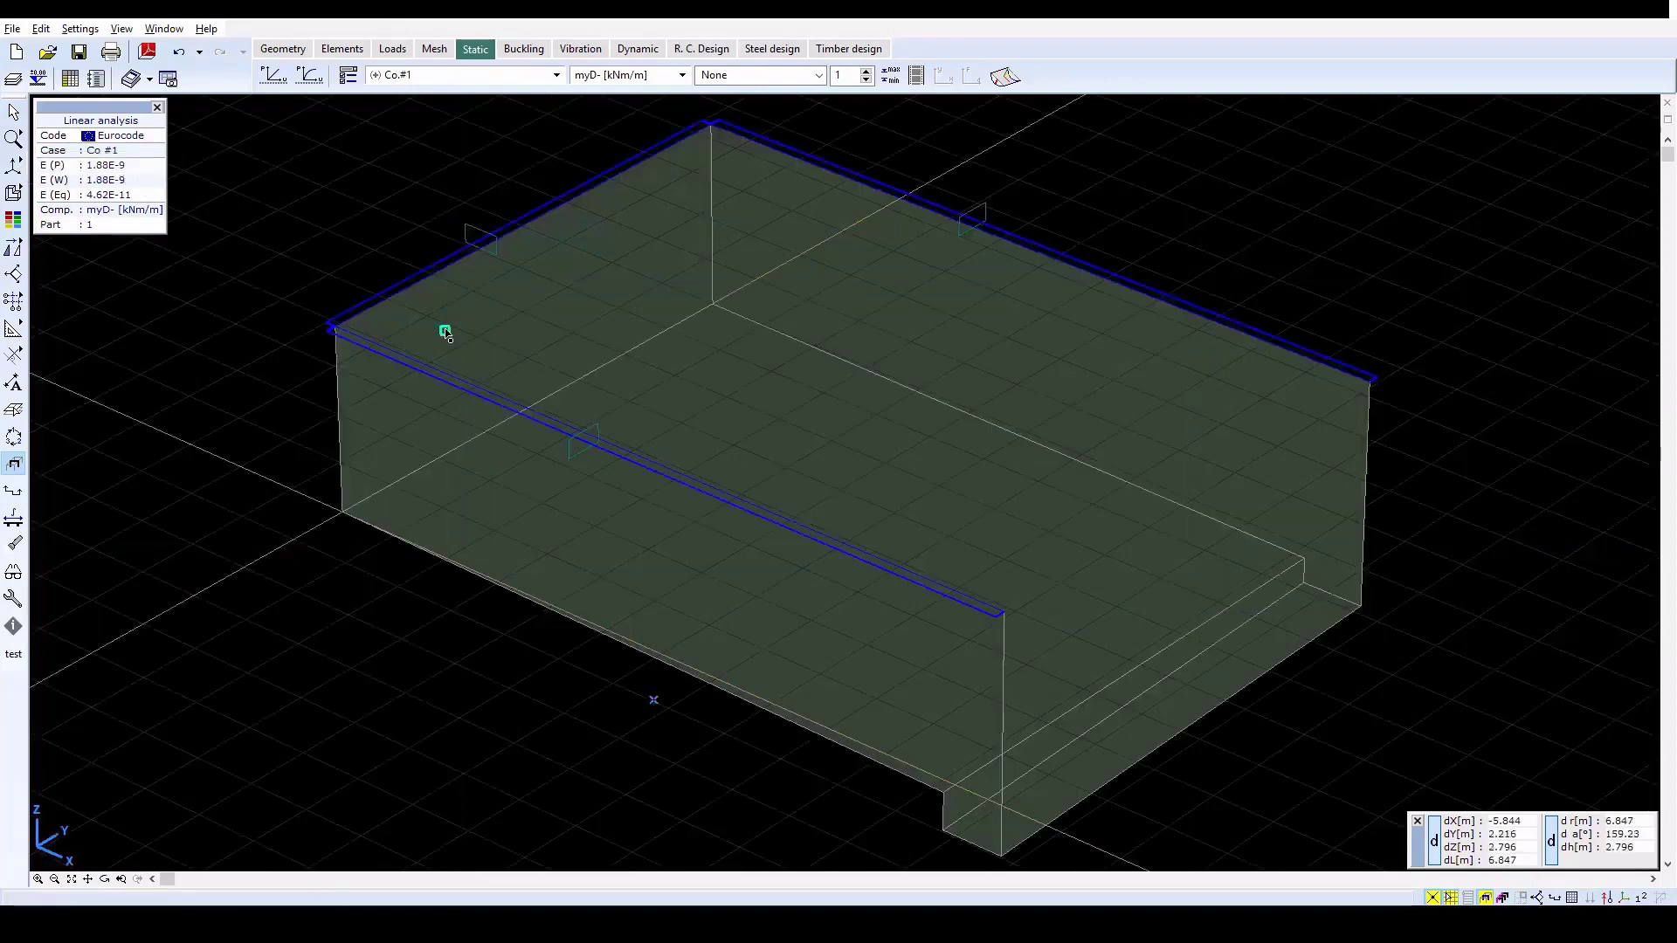
pyautogui.scroll(-2, 736, 451)
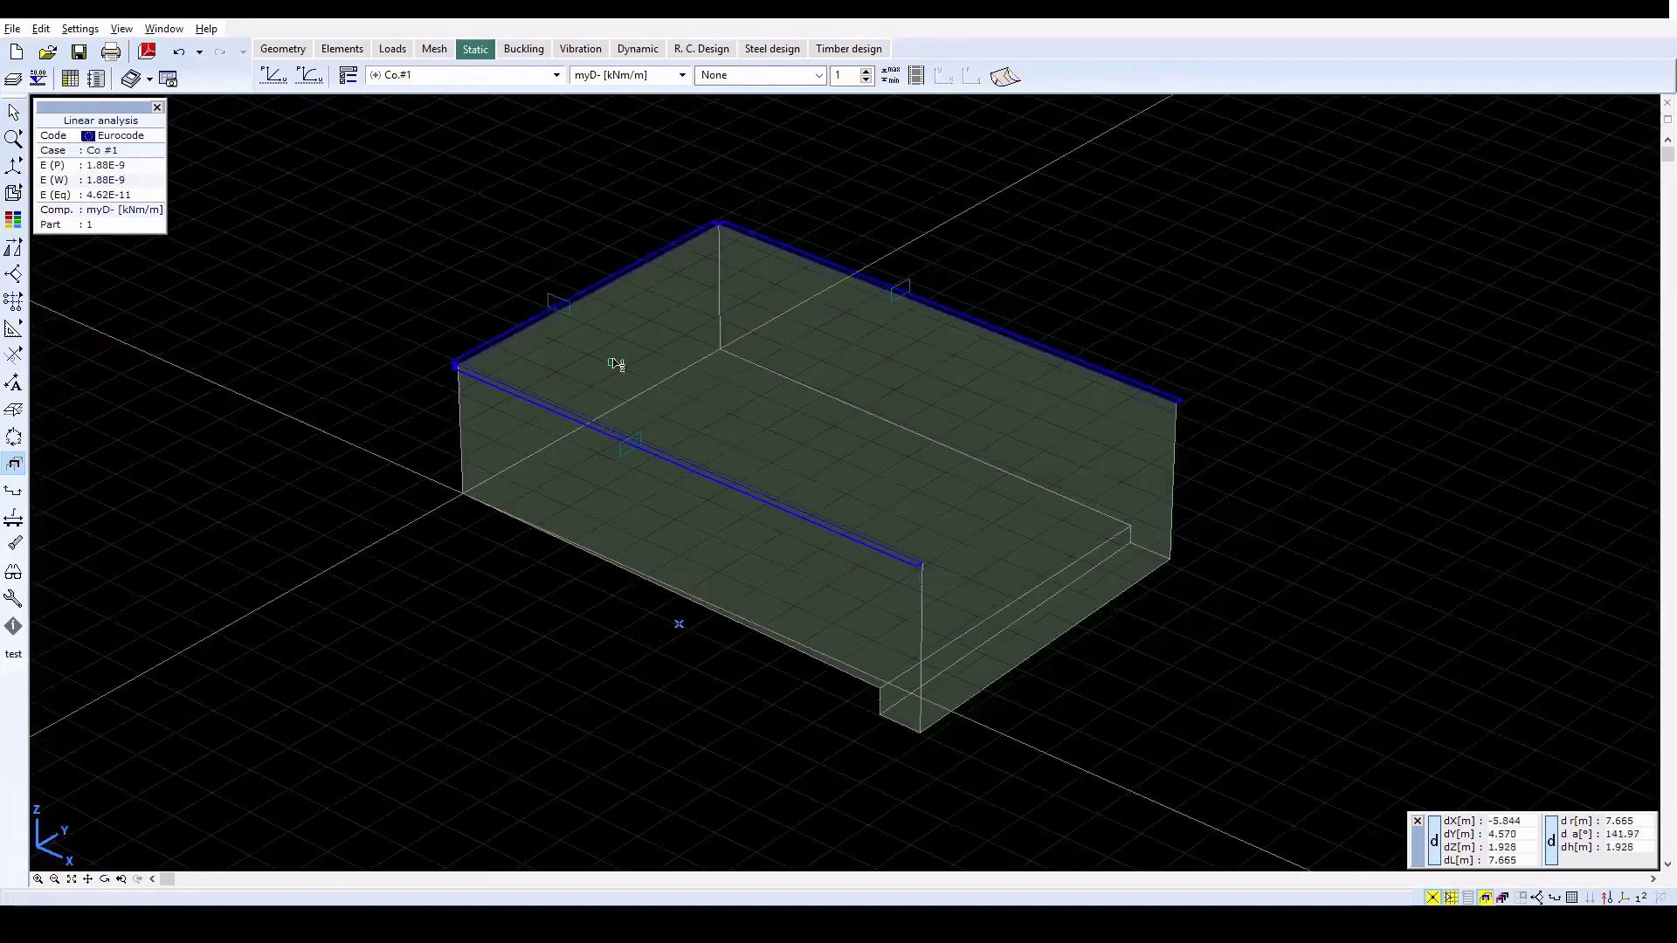
pyautogui.click(746, 81)
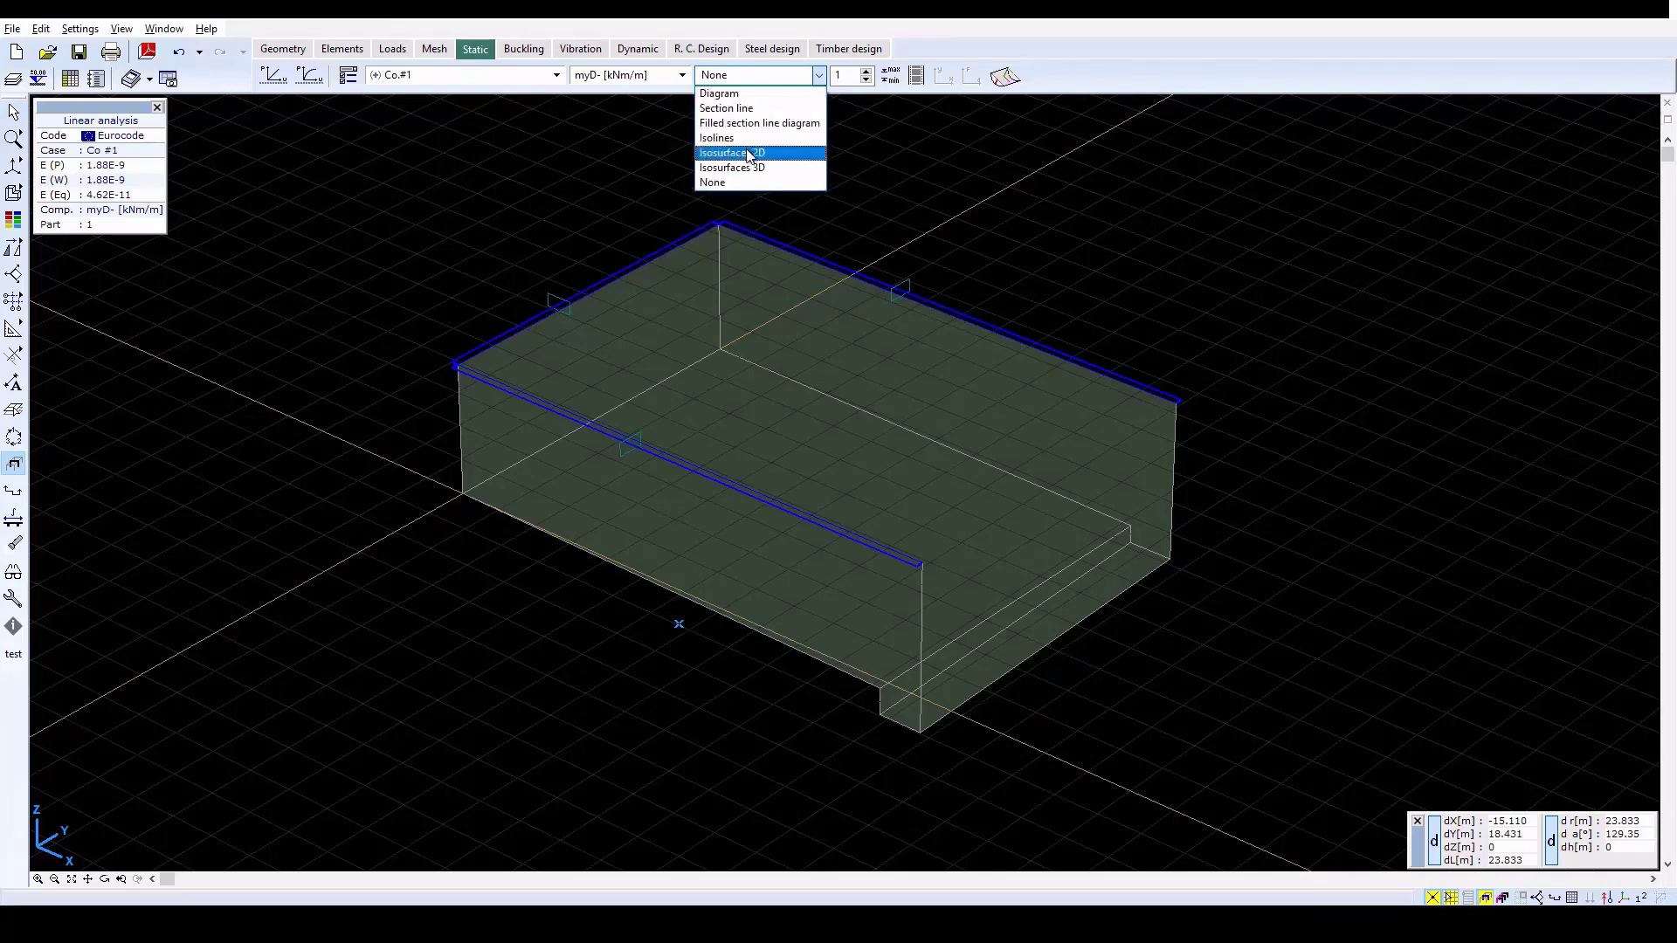
pyautogui.click(748, 154)
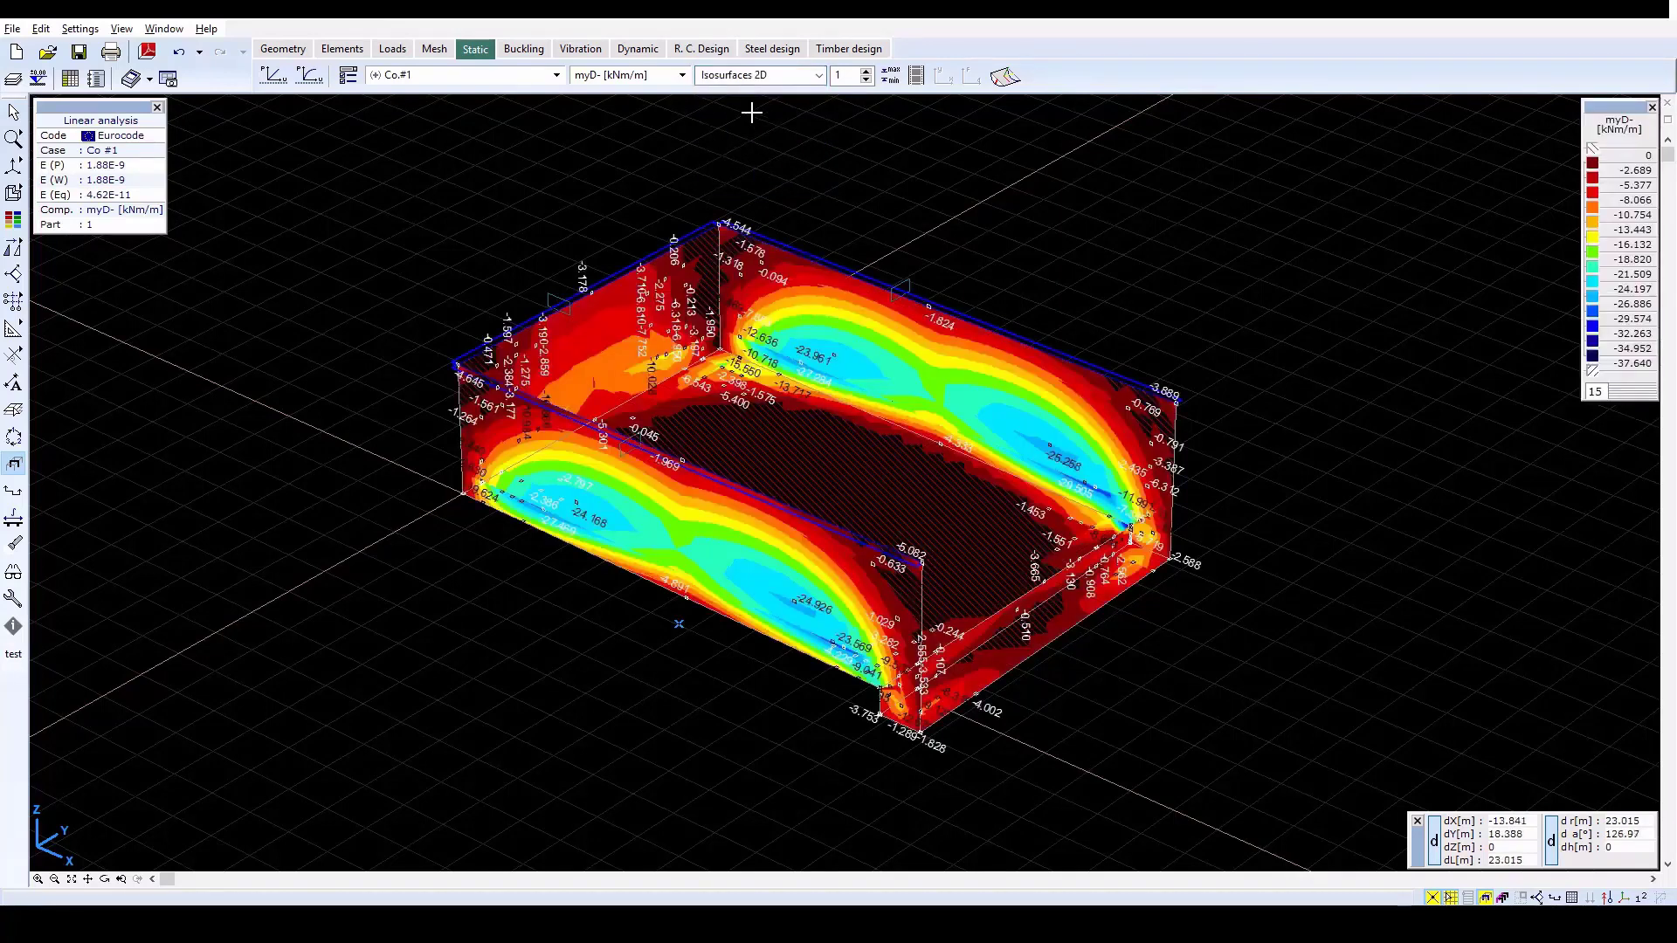
# Step: Display the surface support internal force Rz for load combination Co.#1
pyautogui.click(616, 75)
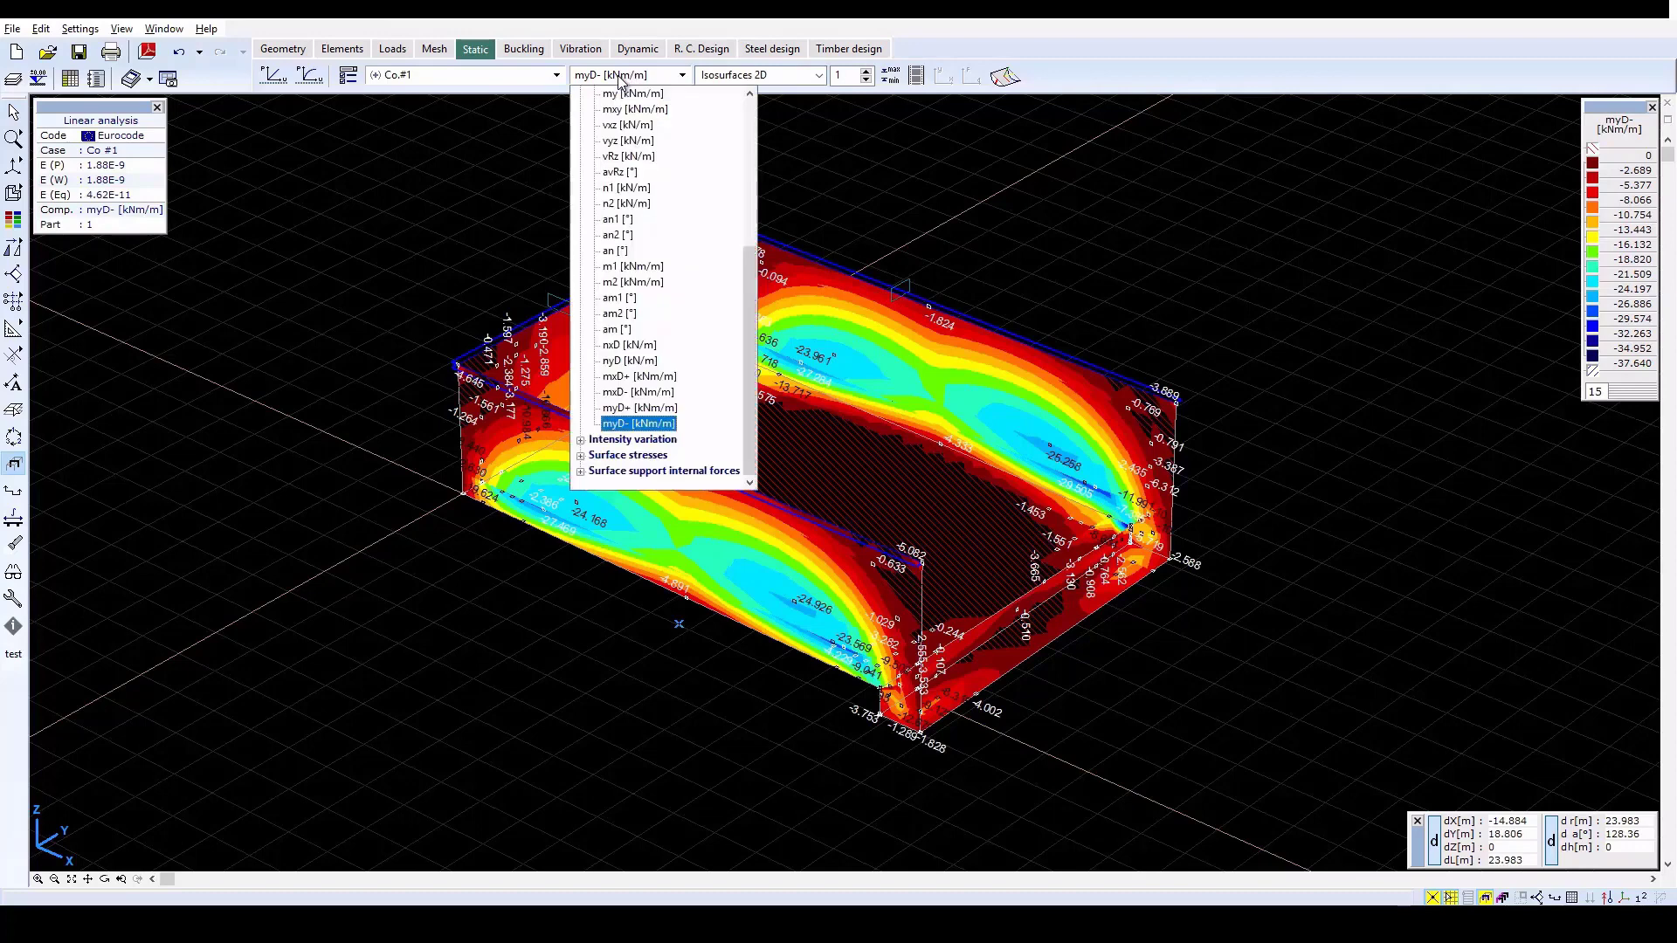
pyautogui.doubleClick(625, 472)
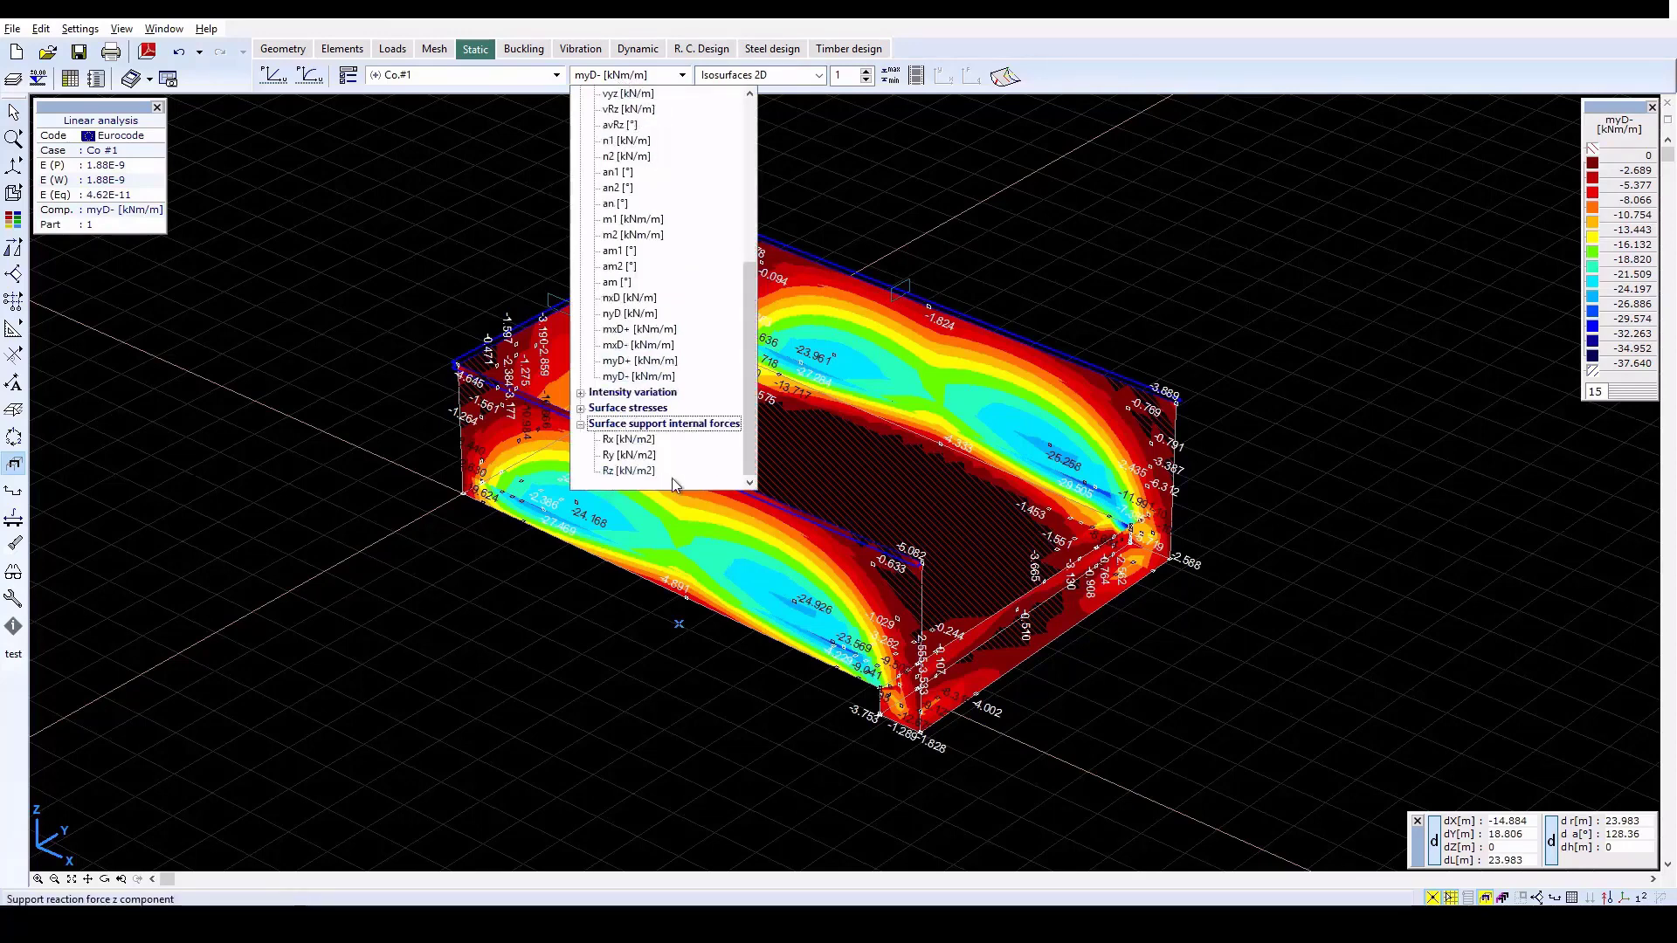
pyautogui.click(625, 472)
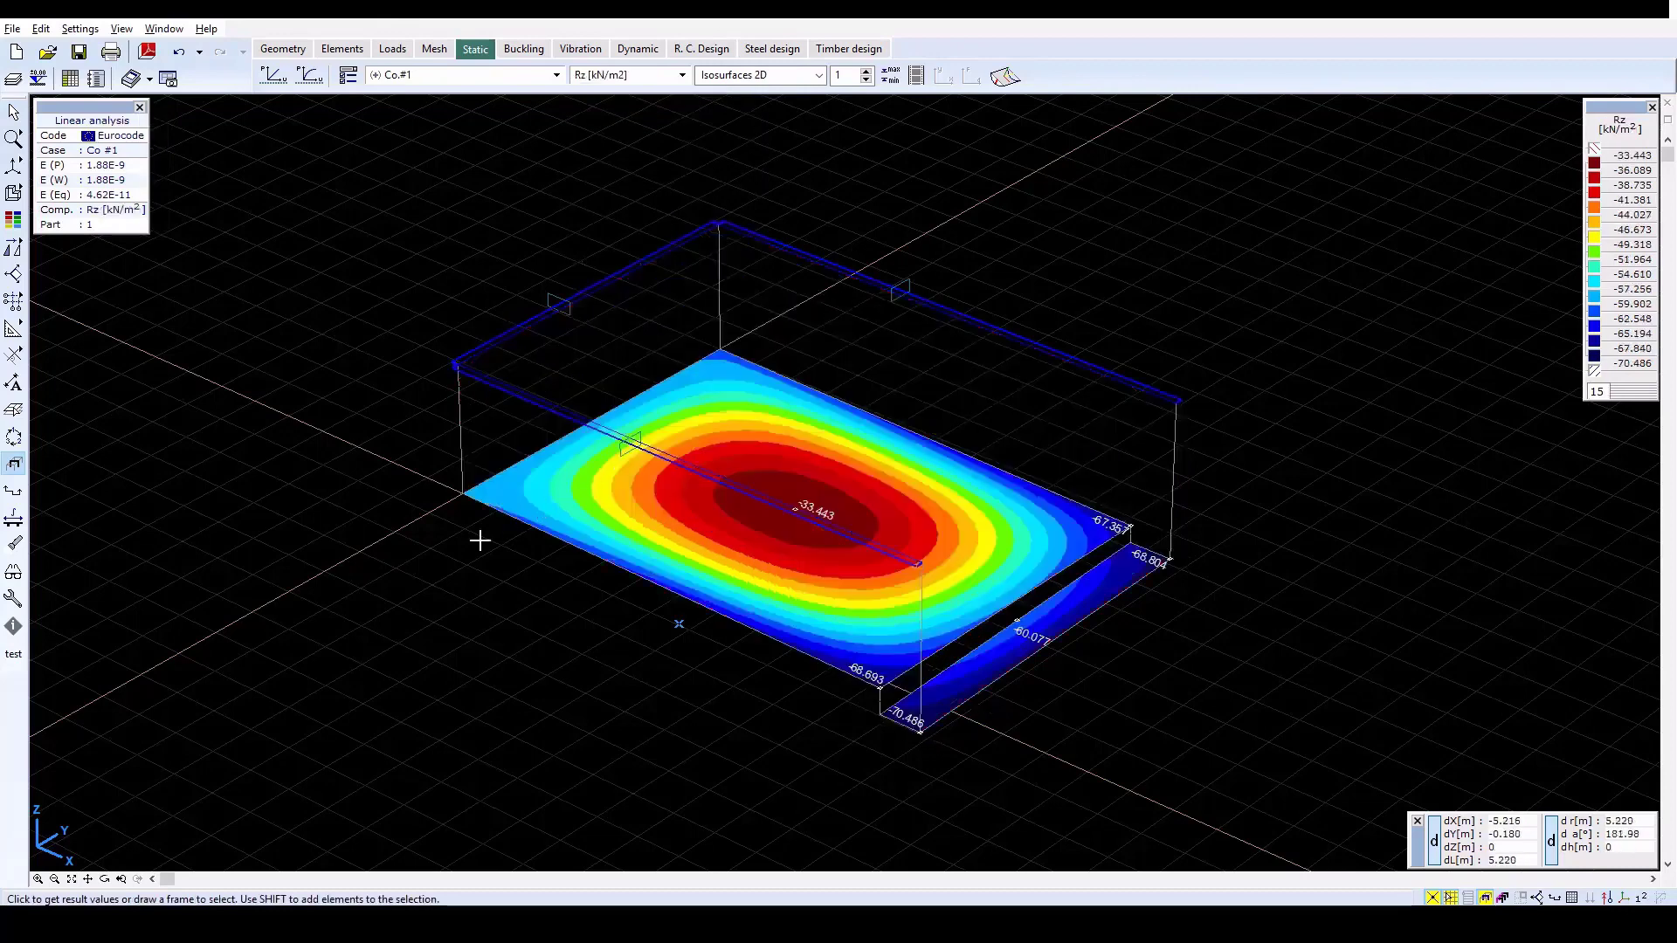